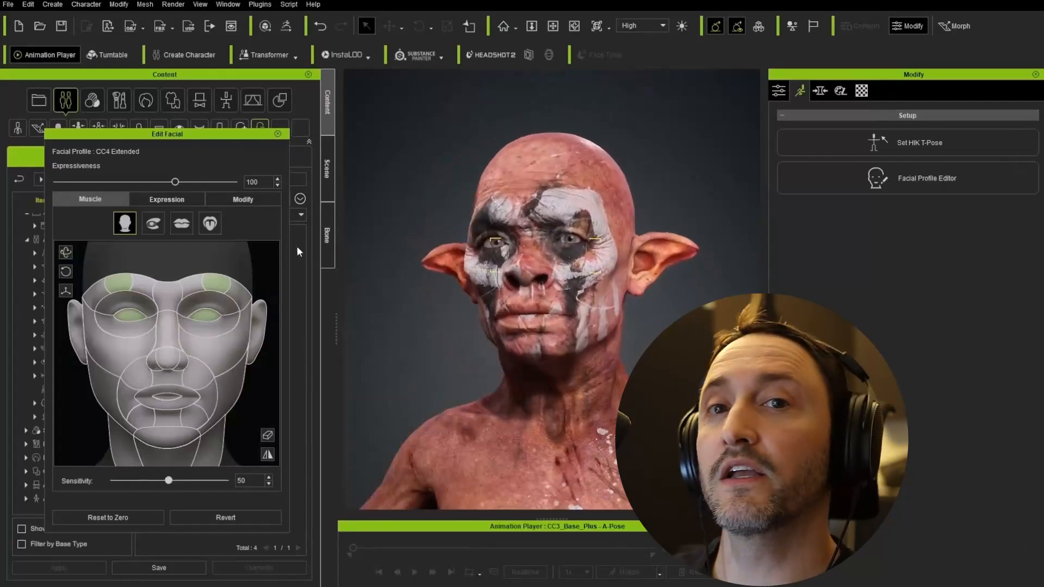
# - Test facial expressions on the red-skinned, large-eared character by moving its brow, eye and jaw areas with the Edit Facial muscle controls
pyautogui.moveTo(296, 246); pyautogui.dragTo(398, 344)
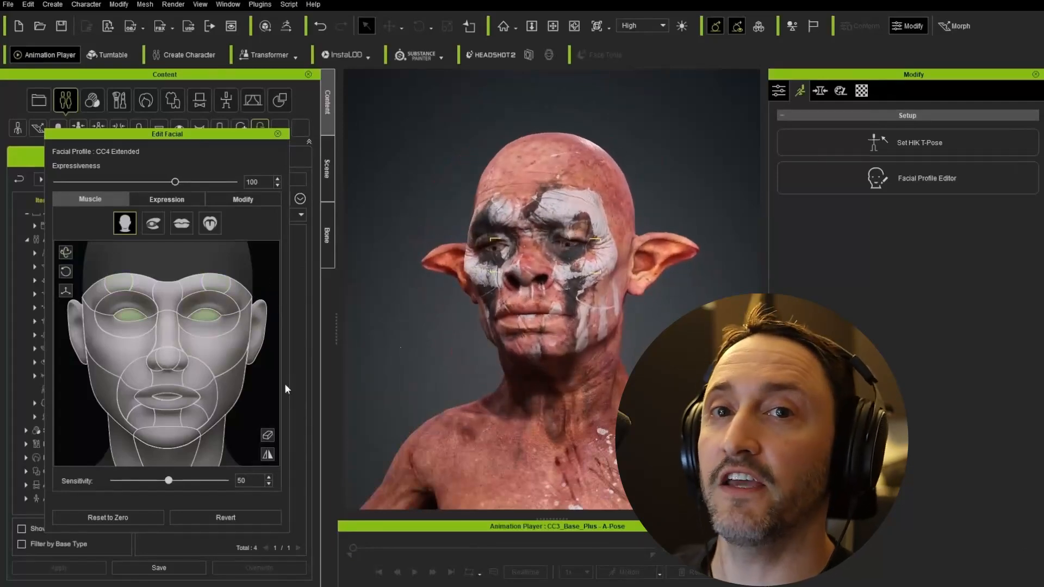
pyautogui.moveTo(216, 283); pyautogui.dragTo(194, 250)
pyautogui.moveTo(119, 283); pyautogui.dragTo(119, 361)
pyautogui.moveTo(166, 438); pyautogui.dragTo(223, 384)
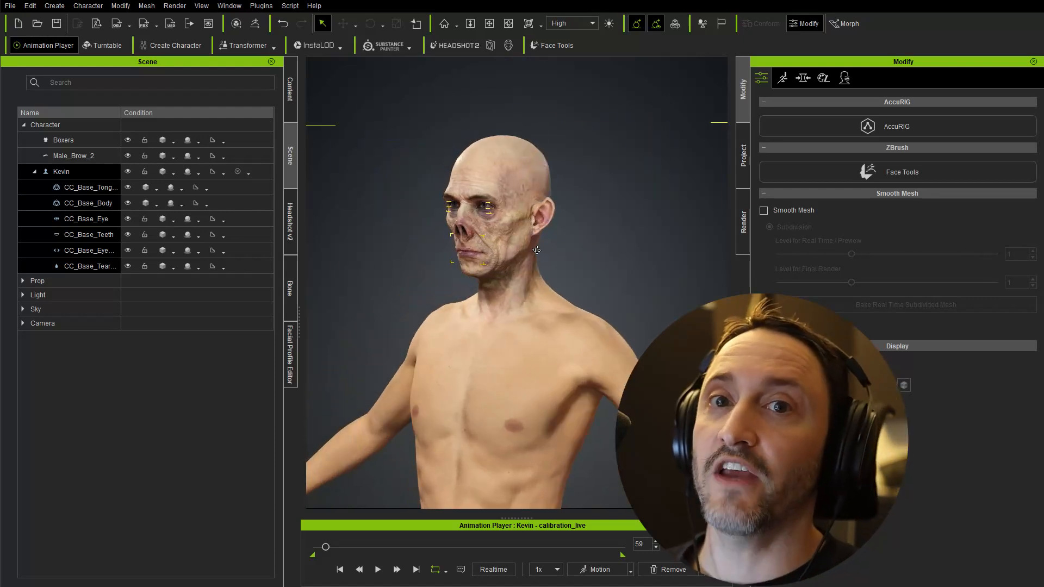
# - Examine the noseless, zombie-like character's face and upper body from several angles and distances
pyautogui.scroll(-5, 597, 371)
pyautogui.moveTo(597, 370); pyautogui.dragTo(663, 405, button='right')
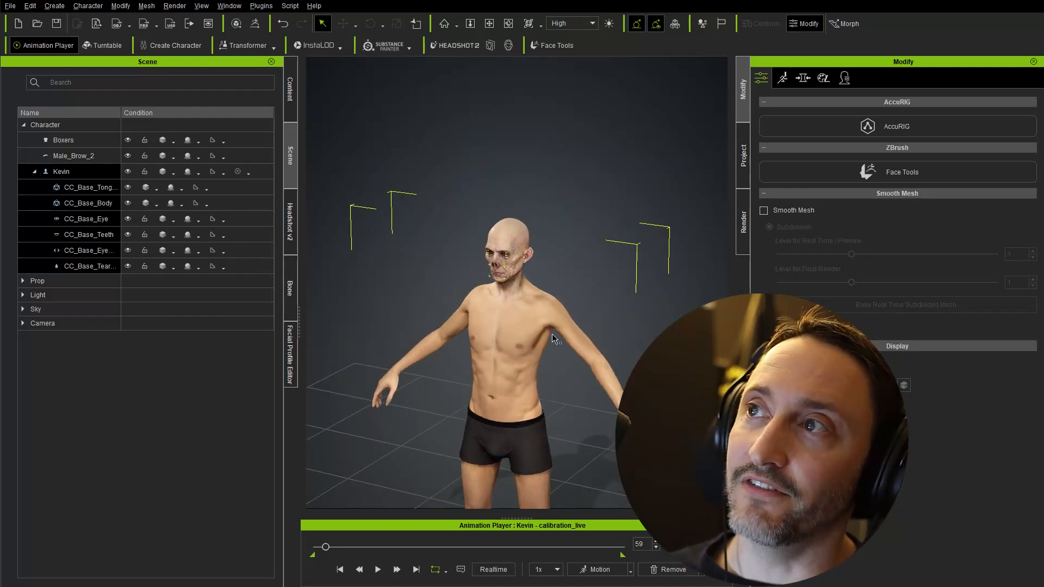
pyautogui.scroll(5, 625, 230)
pyautogui.moveTo(625, 230); pyautogui.dragTo(647, 236, button='middle')
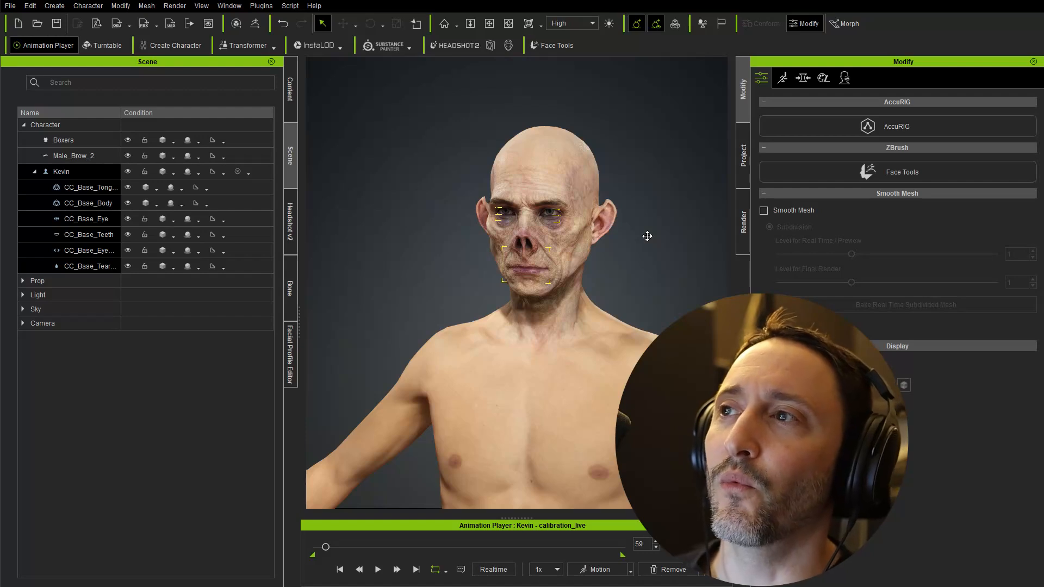
pyautogui.moveTo(626, 263); pyautogui.dragTo(647, 246, button='right')
pyautogui.moveTo(647, 246); pyautogui.dragTo(643, 269, button='middle')
pyautogui.scroll(4, 620, 260)
pyautogui.scroll(-2, 637, 234)
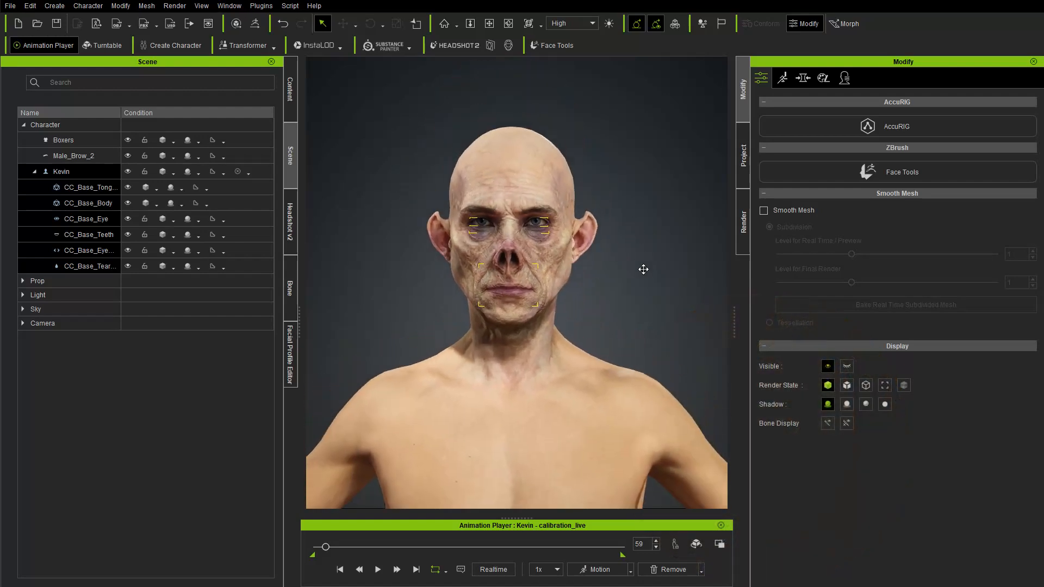
# - Deselect the character and look up the Face Tools command of the ZBrush Face Tools plugin without launching it
pyautogui.click(689, 167)
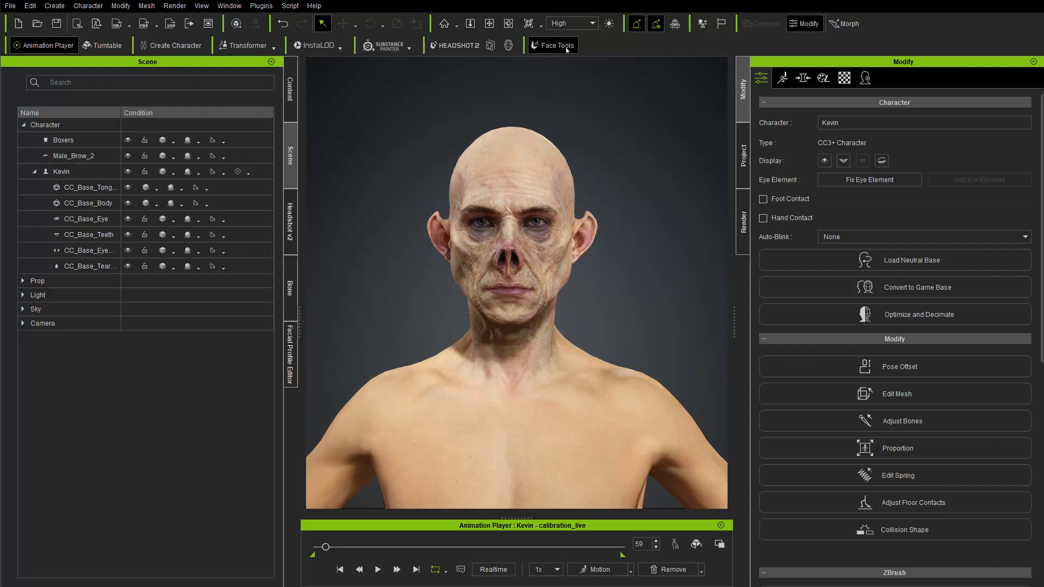
pyautogui.click(261, 6)
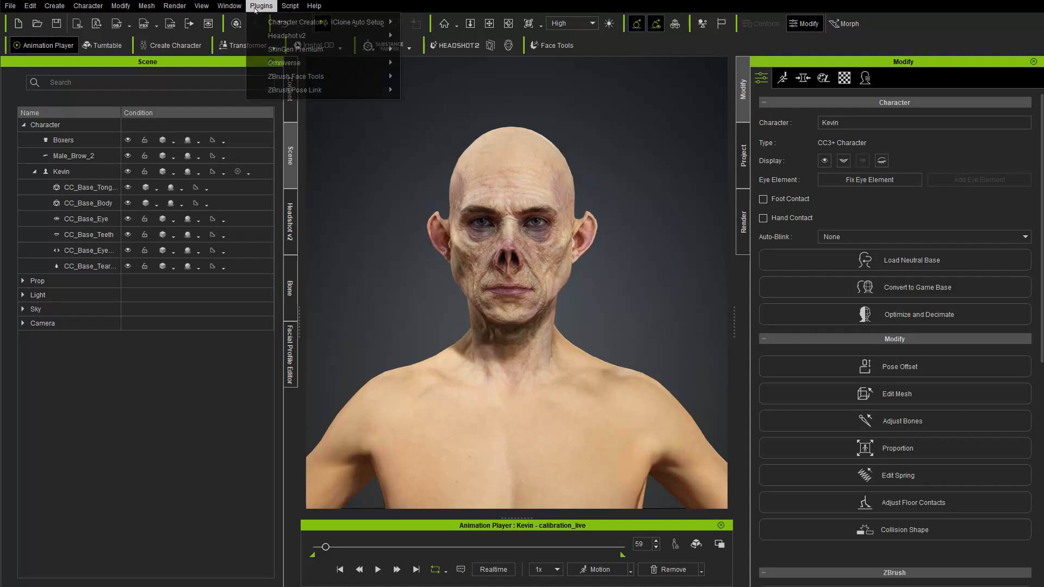
pyautogui.moveTo(282, 78)
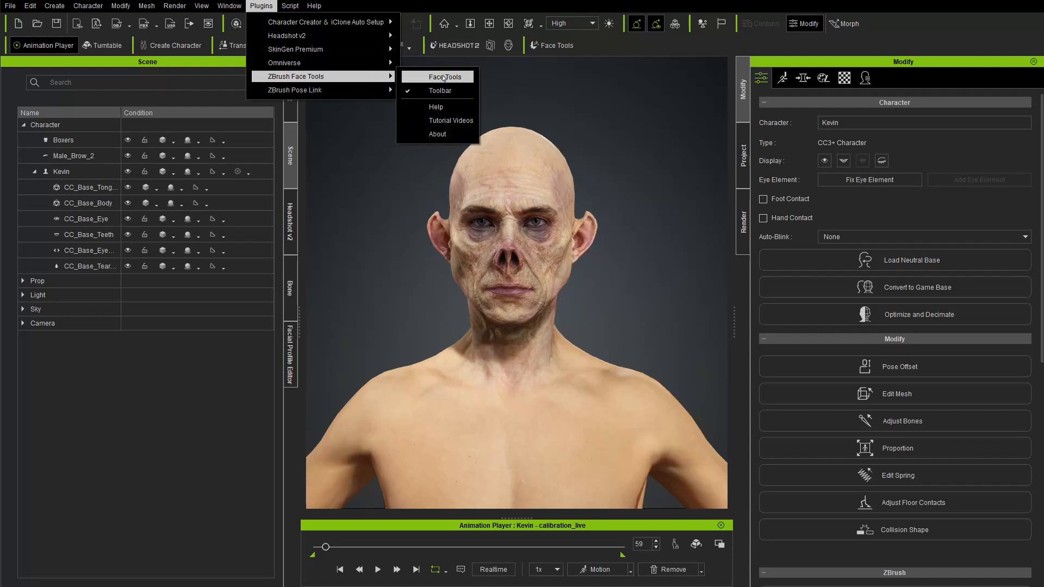
pyautogui.click(676, 44)
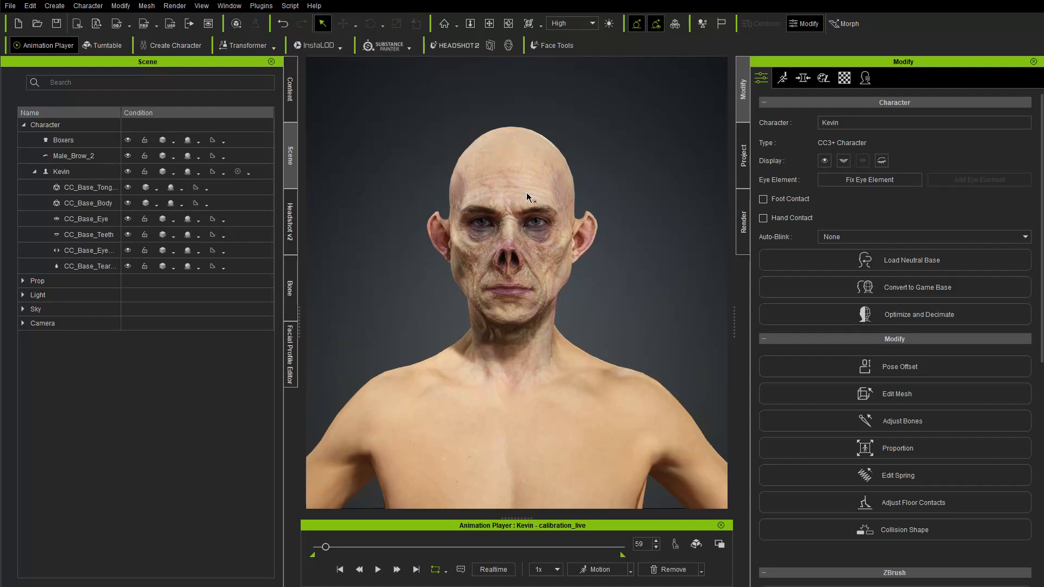
# - Select the character with all its body meshes and send it to ZBrush through GoZ in the A-Pose
pyautogui.moveTo(684, 336); pyautogui.dragTo(597, 330, button='right')
pyautogui.moveTo(676, 318); pyautogui.dragTo(671, 310, button='middle')
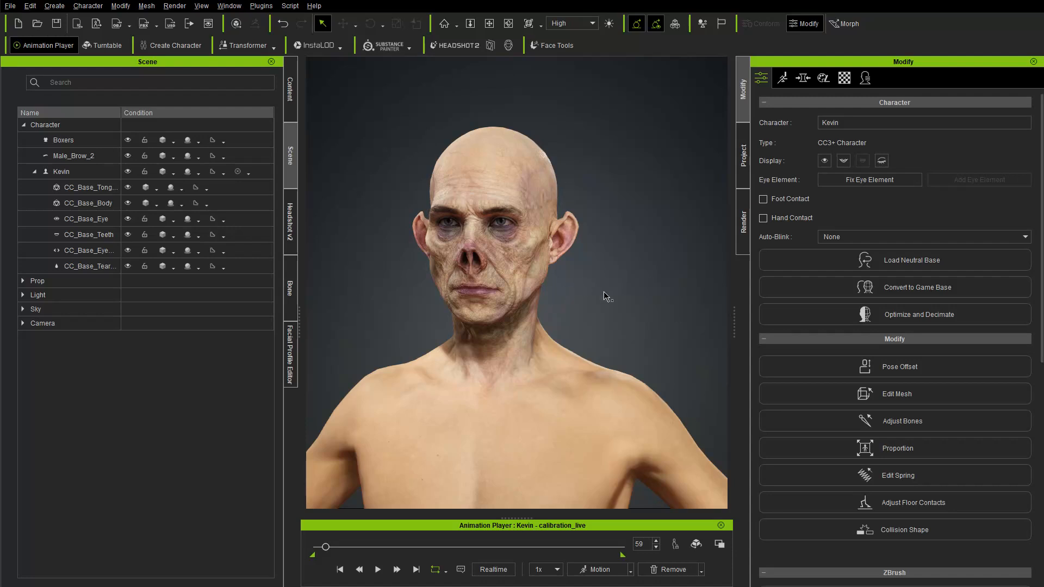
pyautogui.moveTo(579, 291); pyautogui.dragTo(629, 292, button='right')
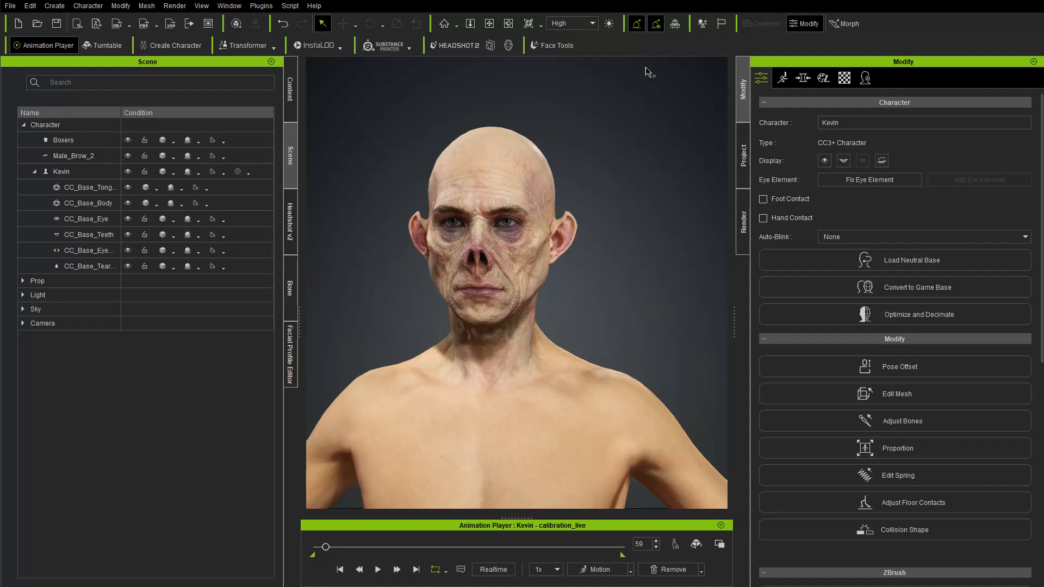
pyautogui.click(101, 175)
pyautogui.moveTo(95, 175); pyautogui.dragTo(98, 269)
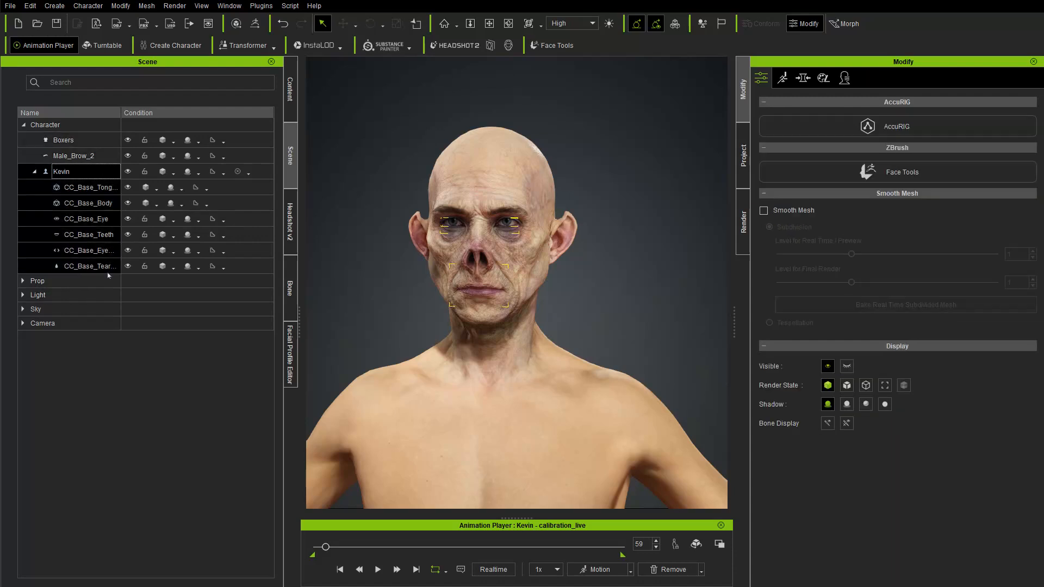
pyautogui.click(255, 23)
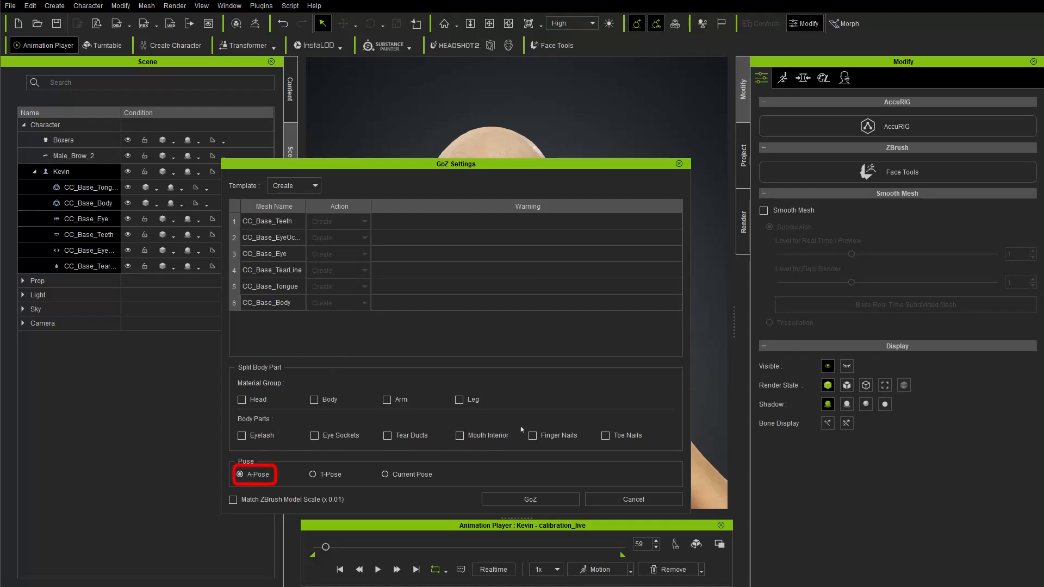
pyautogui.click(530, 499)
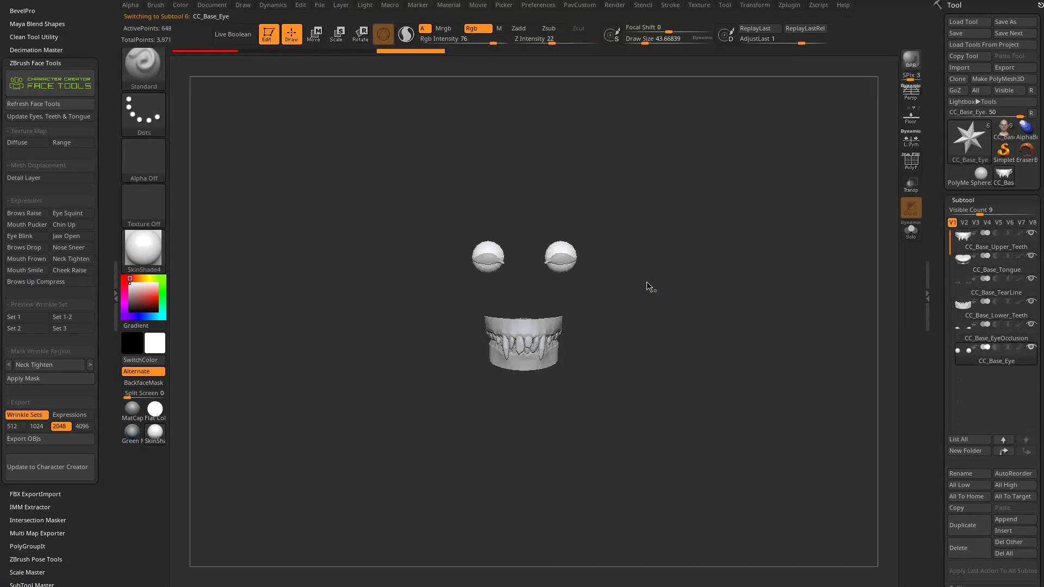
# - Set the brush draw size to about 22.49 and switch to the detailed CC_Base_SkinHead tool
pyautogui.moveTo(731, 253); pyautogui.dragTo(713, 140)
pyautogui.press('s')
pyautogui.moveTo(617, 214); pyautogui.dragTo(599, 262)
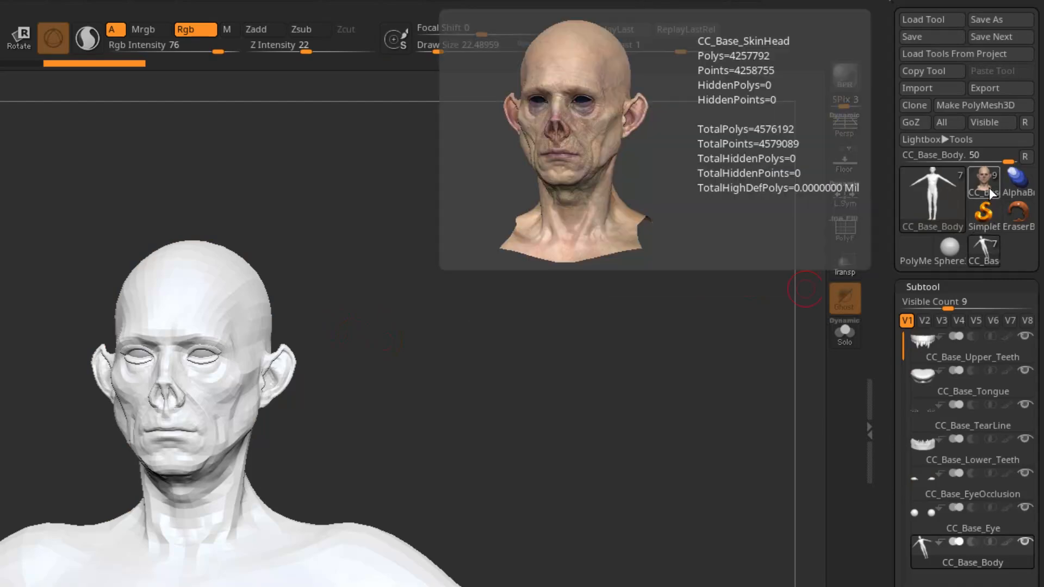
pyautogui.click(989, 188)
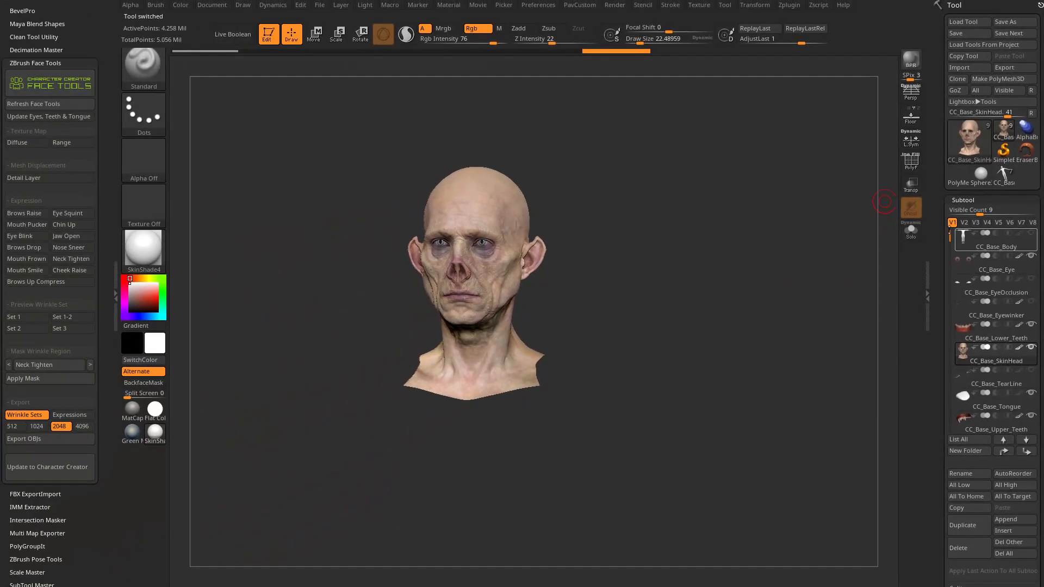
pyautogui.moveTo(672, 280); pyautogui.dragTo(614, 262)
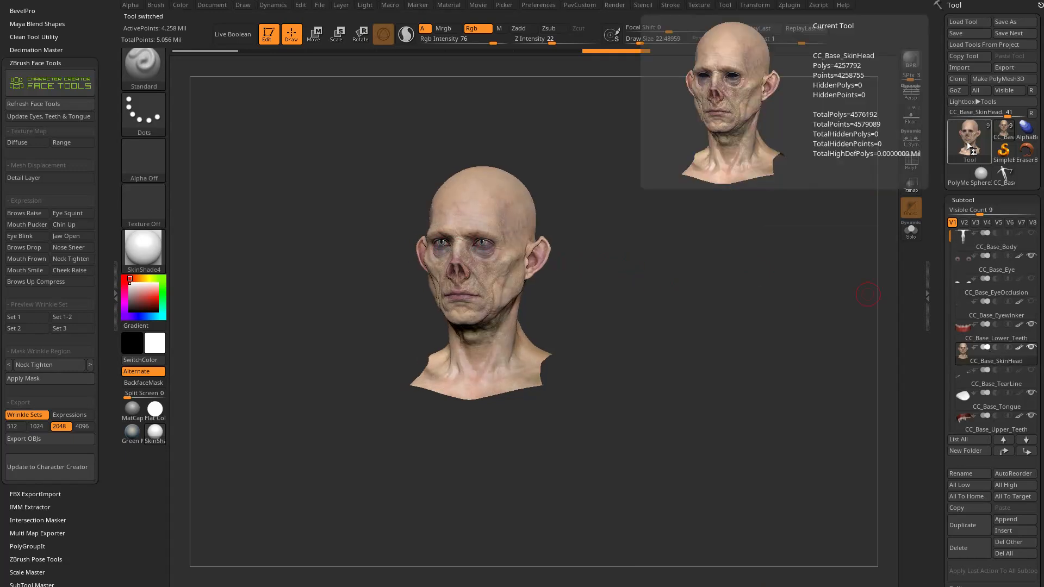
# - Switch to the imported CC_Base_Body tool and show its polyframe to check the head and body topology
pyautogui.click(999, 180)
pyautogui.moveTo(721, 249); pyautogui.dragTo(728, 209)
pyautogui.click(910, 162)
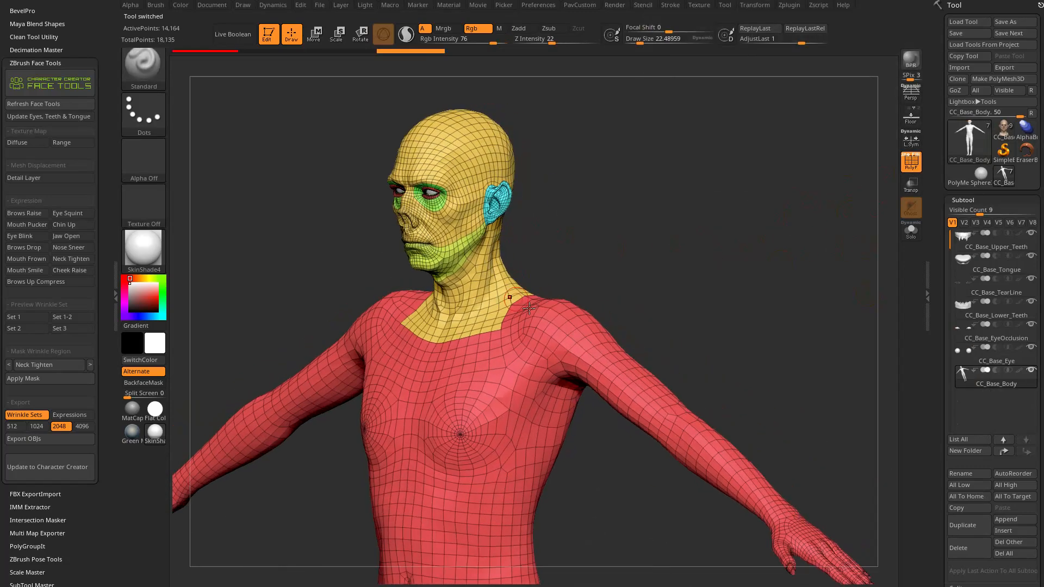
pyautogui.moveTo(639, 285); pyautogui.dragTo(692, 259)
pyautogui.keyDown('alt'); pyautogui.moveTo(700, 307); pyautogui.dragTo(655, 157); pyautogui.keyUp('alt')
# - Look through the Geometry subdivision options and subtool list of the CC_Base_Body mesh
pyautogui.moveTo(945, 383); pyautogui.dragTo(946, 32)
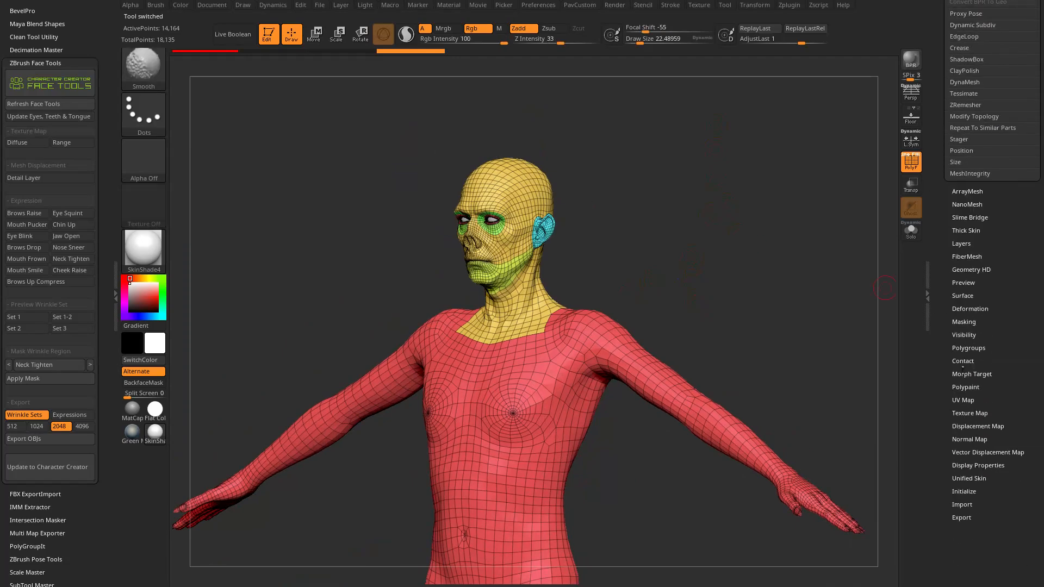
pyautogui.scroll(5, 946, 218)
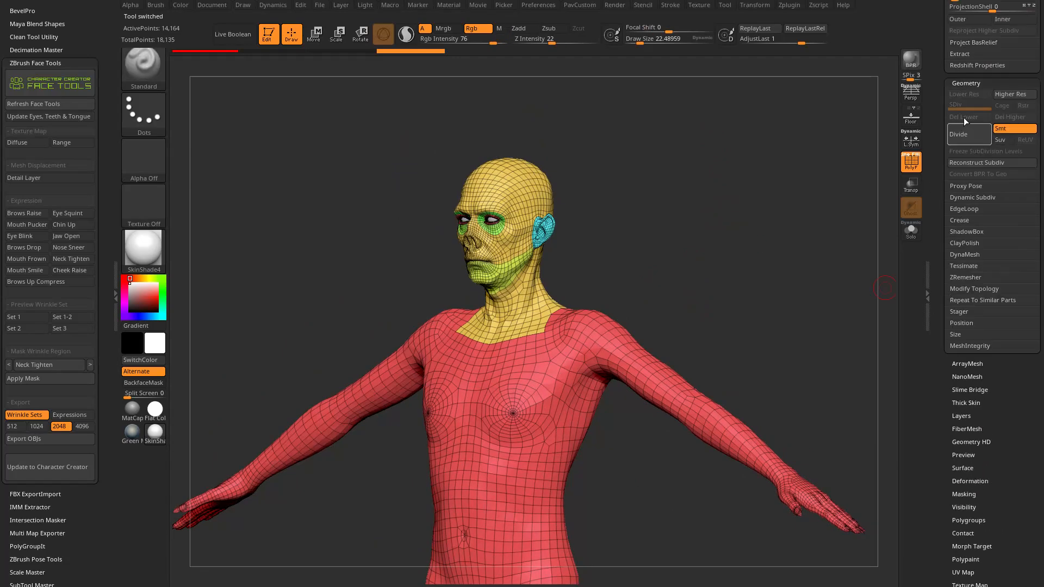
pyautogui.scroll(8, 930, 249)
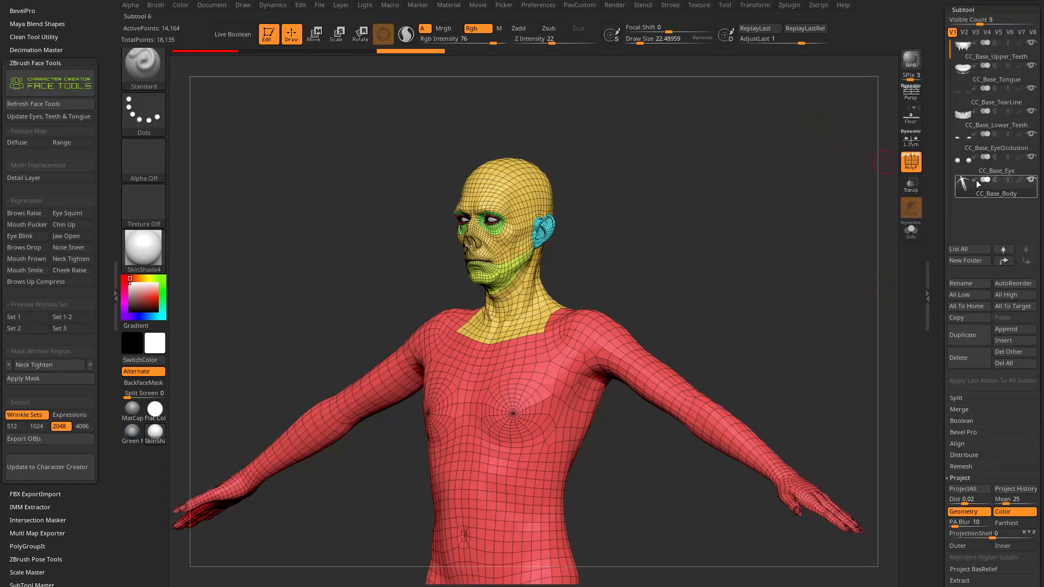
pyautogui.scroll(5, 995, 174)
# - Switch to the CC_Base_SkinHead tool for comparison and turn off its polyframe display
pyautogui.click(1006, 135)
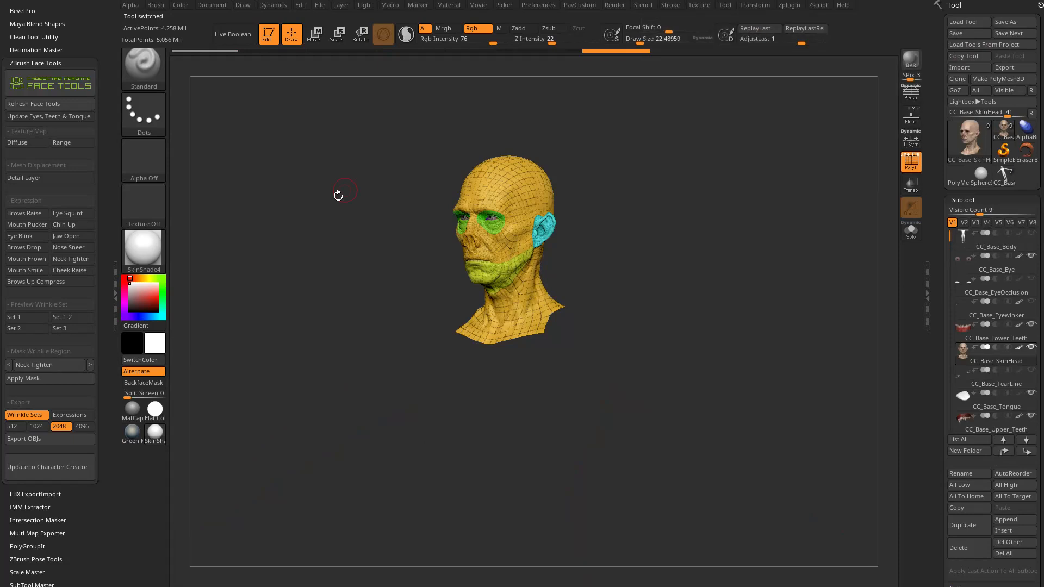
pyautogui.moveTo(642, 187); pyautogui.dragTo(499, 192)
pyautogui.click(911, 161)
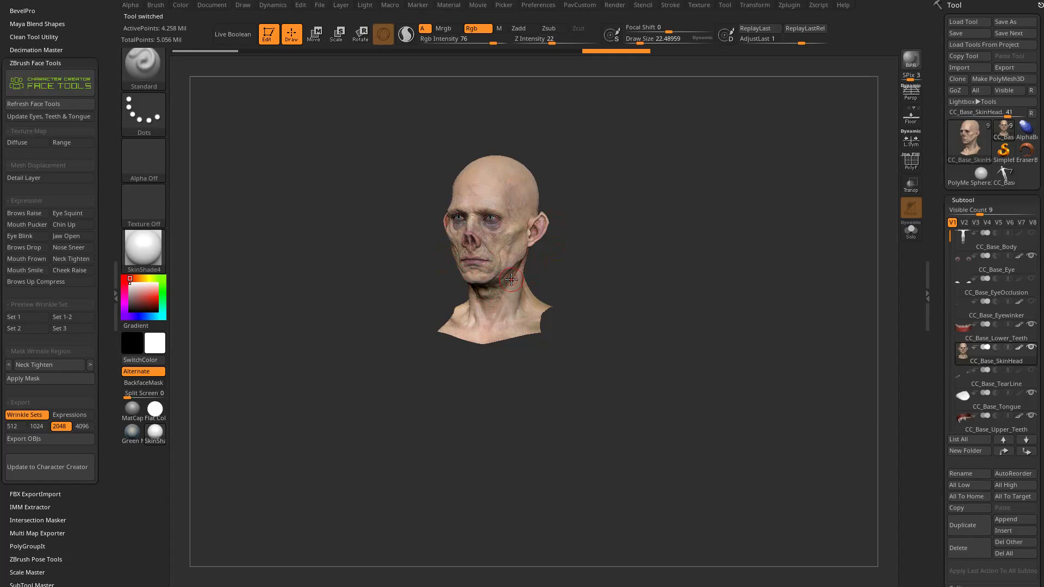
# - Delete the older undo history of CC_Base_SkinHead and mark the remaining history state as the projection source
pyautogui.press('ctrl')
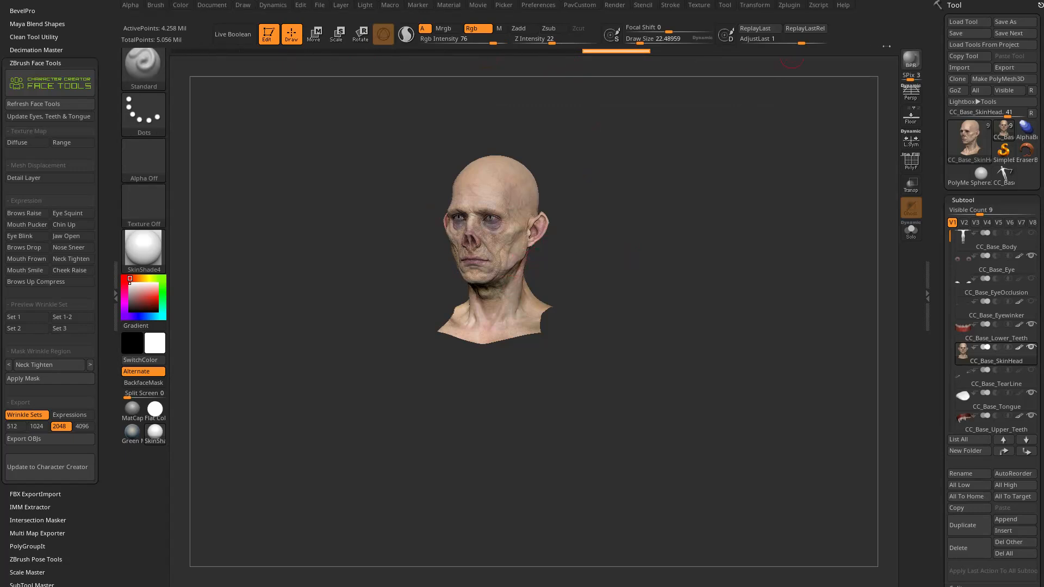
pyautogui.click(300, 5)
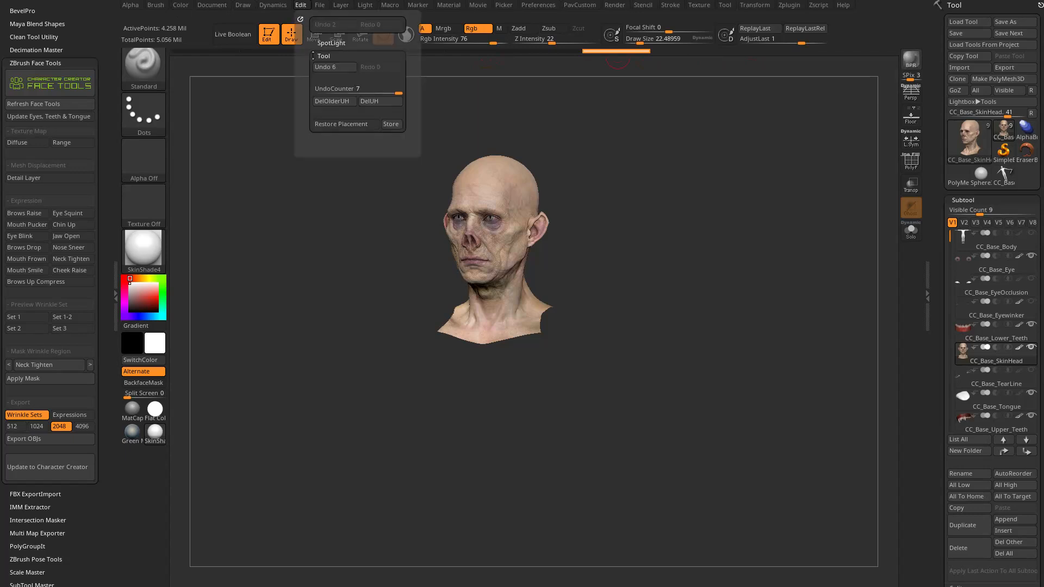
pyautogui.click(336, 102)
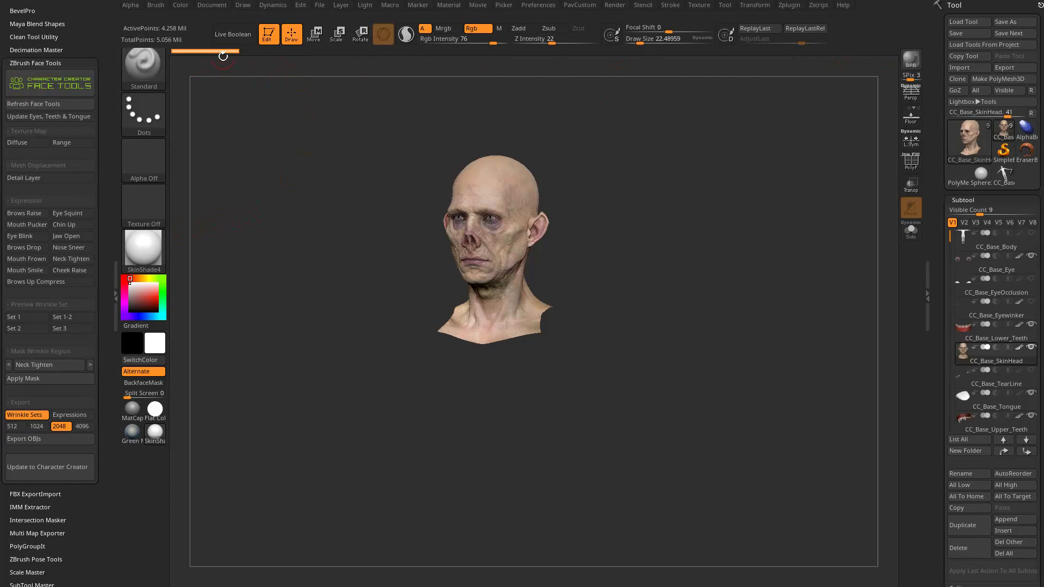
pyautogui.keyDown('ctrl'); pyautogui.click(221, 53); pyautogui.keyUp('ctrl')
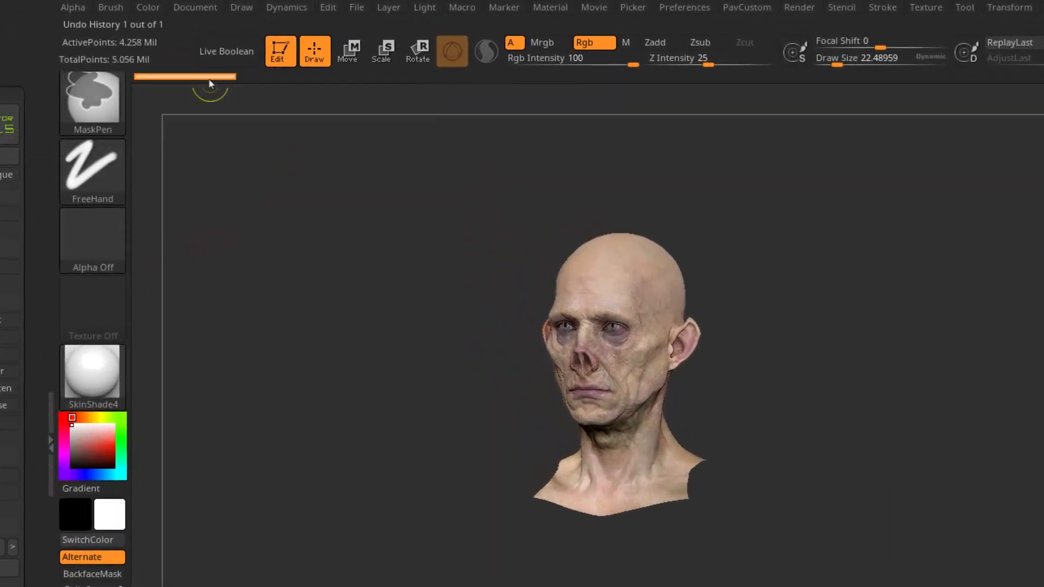
# - Examine the sculpted skin detail and painted color of the CC_Base_SkinHead head from several angles
pyautogui.moveTo(745, 315)
pyautogui.keyDown('alt'); pyautogui.mouseDown()
pyautogui.moveTo(944, 411)
pyautogui.moveTo(914, 416)
pyautogui.mouseUp(); pyautogui.keyUp('alt')
pyautogui.moveTo(755, 214); pyautogui.dragTo(789, 189)
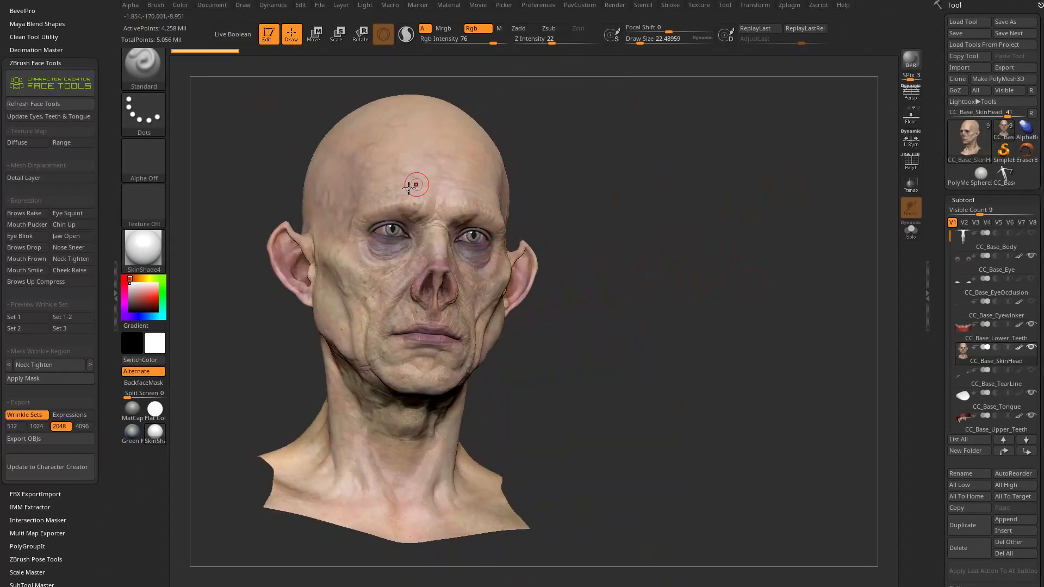
pyautogui.moveTo(652, 252); pyautogui.dragTo(604, 262)
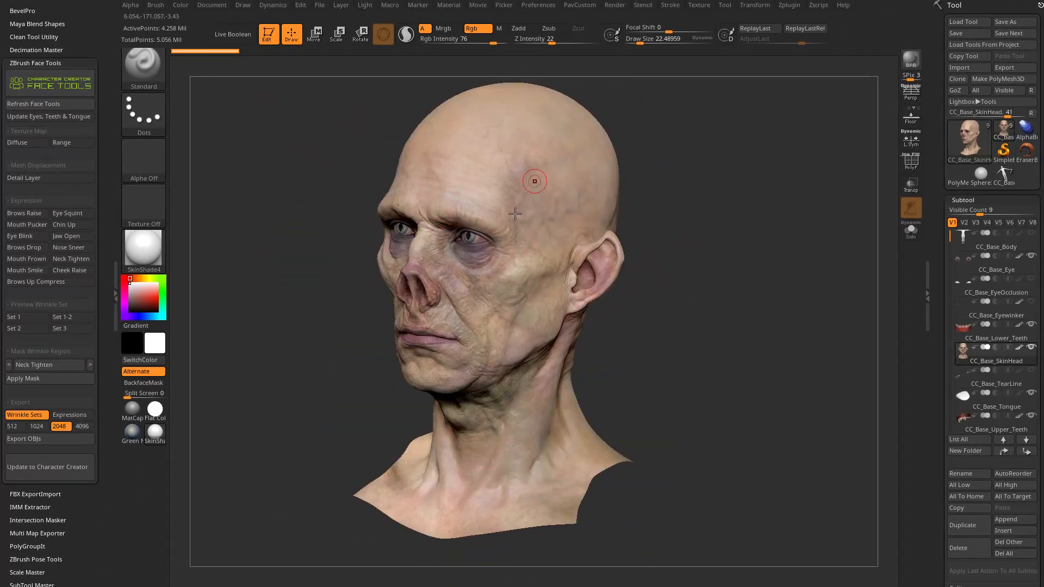
pyautogui.moveTo(736, 247); pyautogui.dragTo(744, 245)
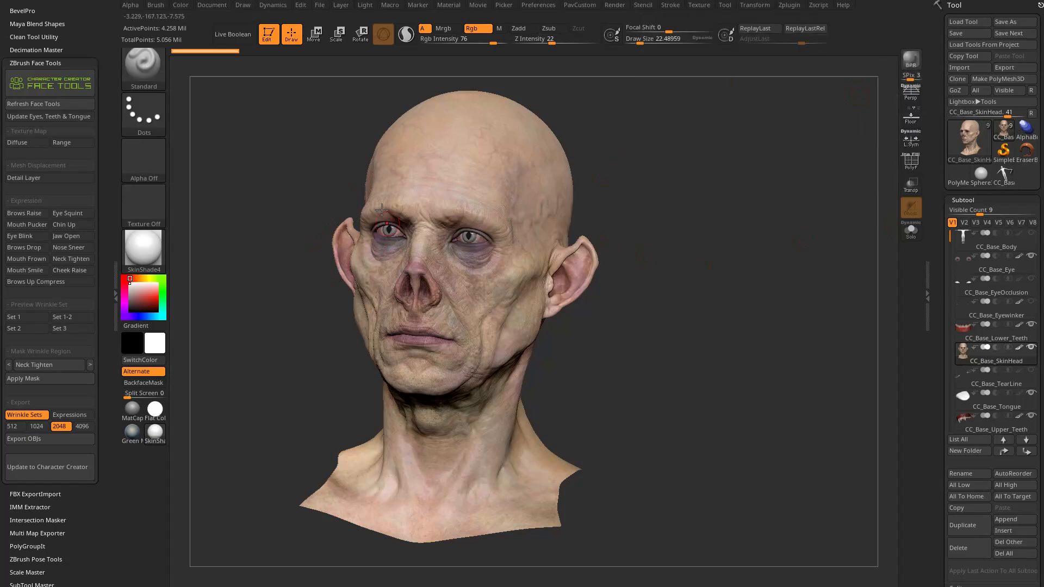
pyautogui.moveTo(628, 333)
pyautogui.mouseDown()
pyautogui.moveTo(494, 337)
pyautogui.moveTo(761, 340)
pyautogui.moveTo(640, 341)
pyautogui.mouseUp()
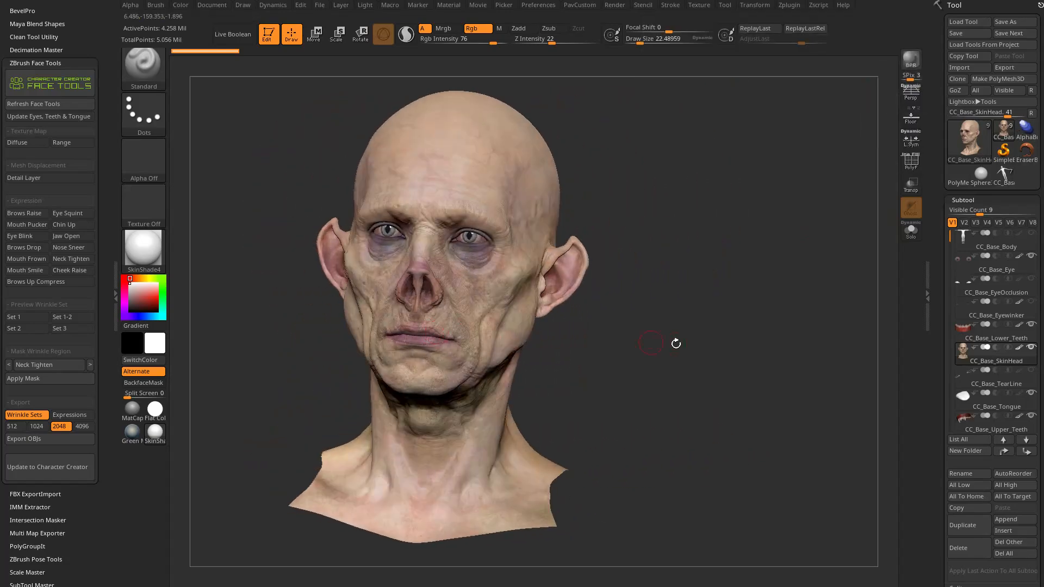
# - Return to the CC_Base_Body tool with its polyframe shown and bring up its Project and Geometry settings
pyautogui.click(1003, 175)
pyautogui.moveTo(770, 367); pyautogui.dragTo(785, 131)
pyautogui.press('f')
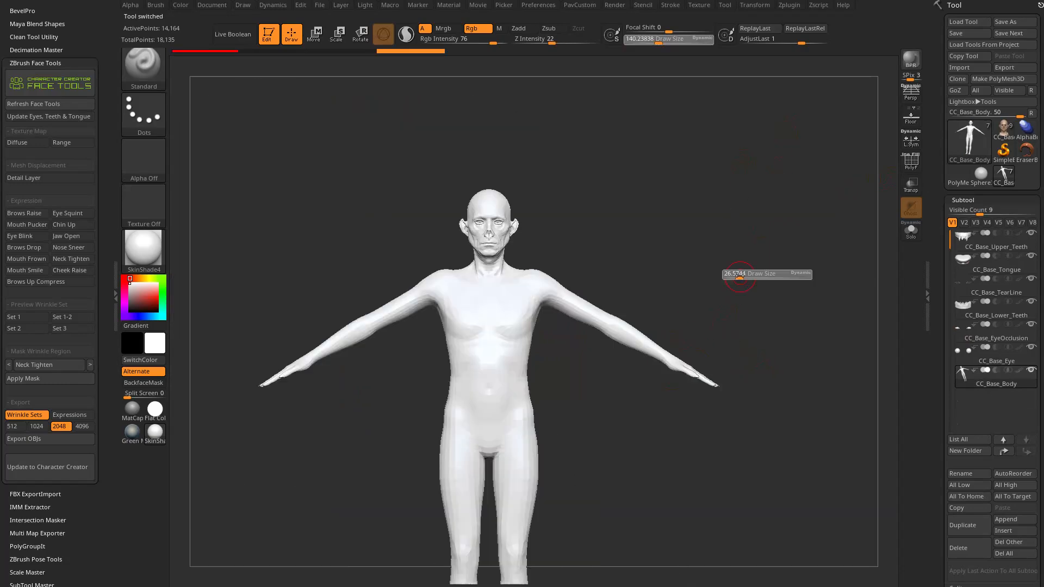
pyautogui.moveTo(635, 266); pyautogui.dragTo(687, 291)
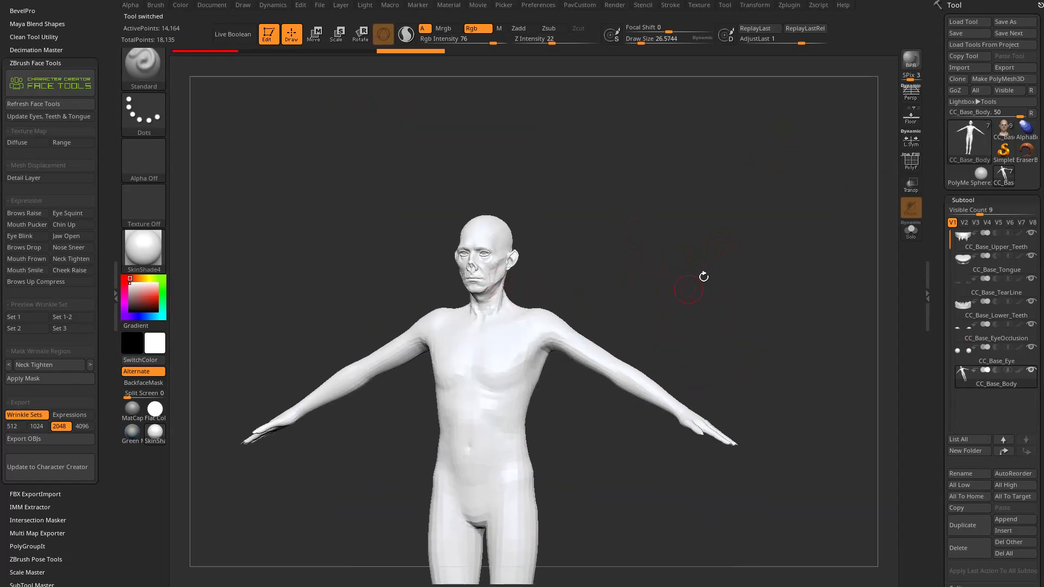
pyautogui.click(910, 164)
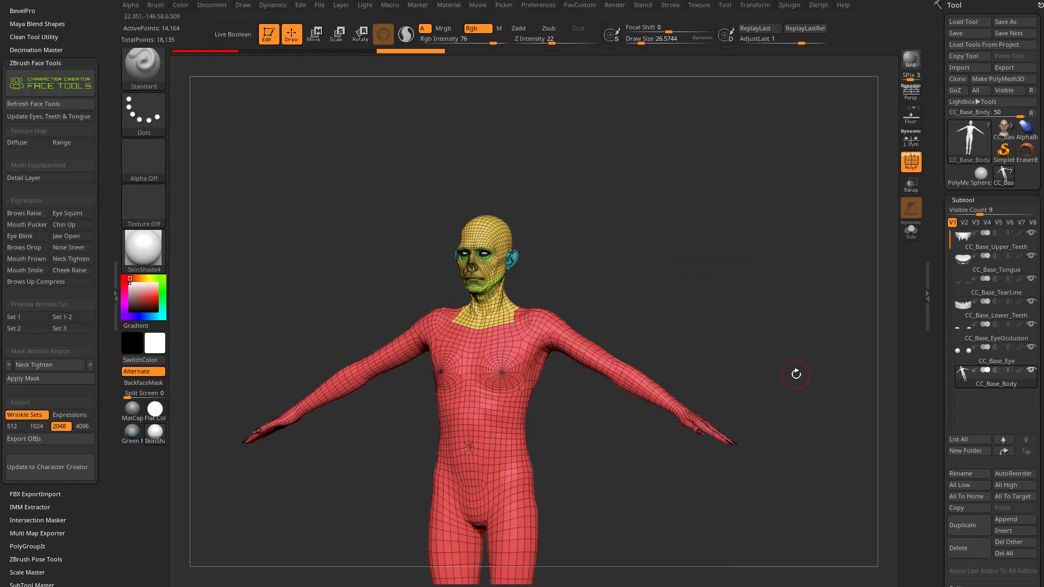
pyautogui.scroll(-10, 992, 293)
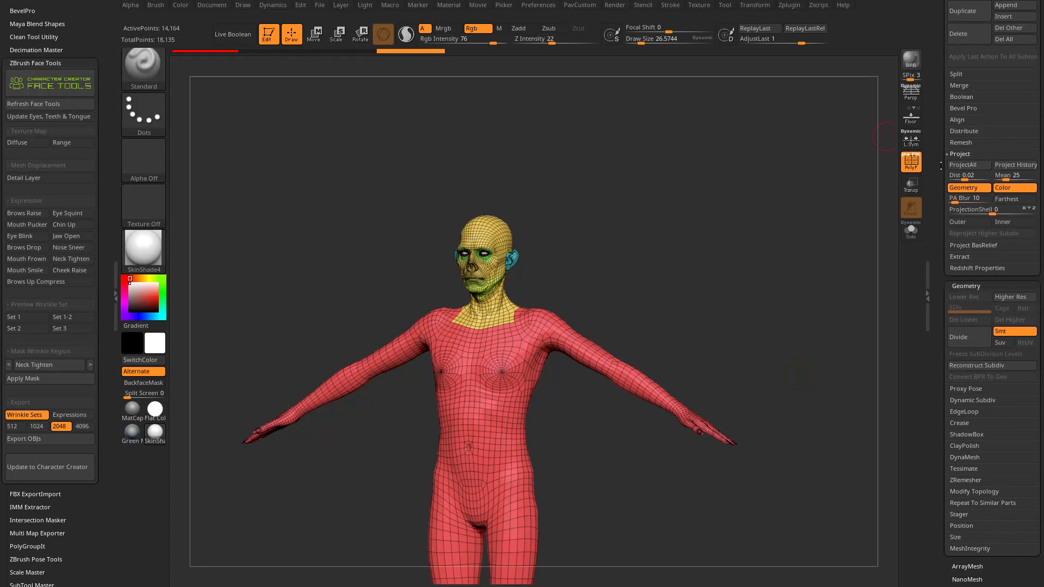
# - Divide the CC_Base_Body mesh up to subdivision level 6
pyautogui.click(970, 338)
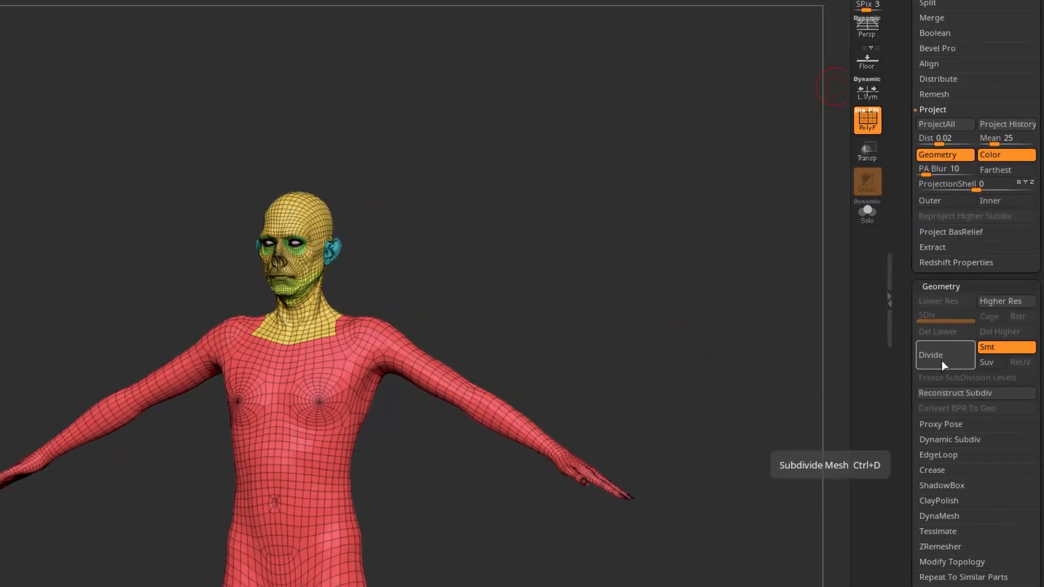
pyautogui.click(936, 369)
pyautogui.click(934, 370)
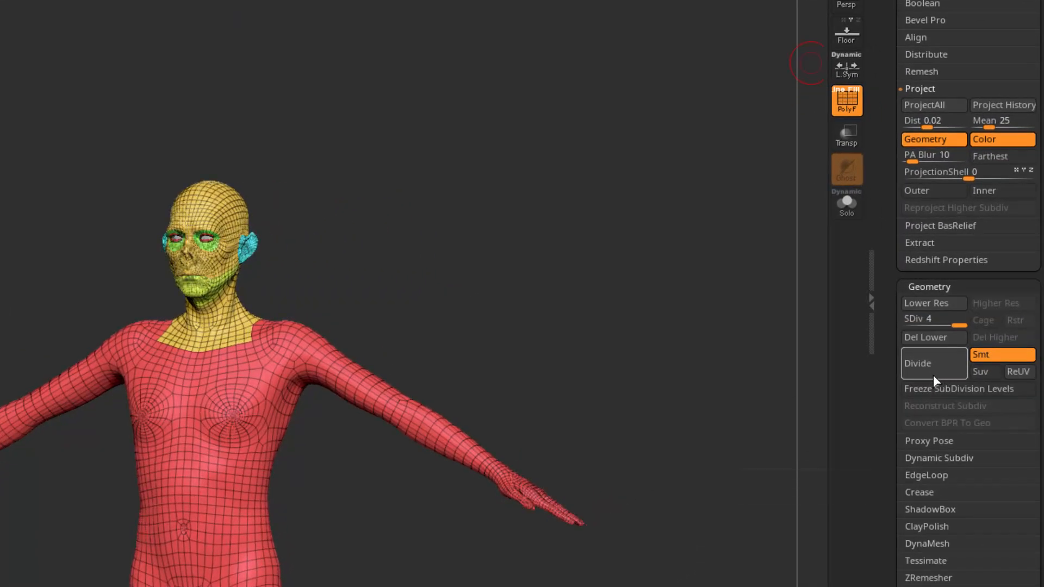
pyautogui.click(933, 366)
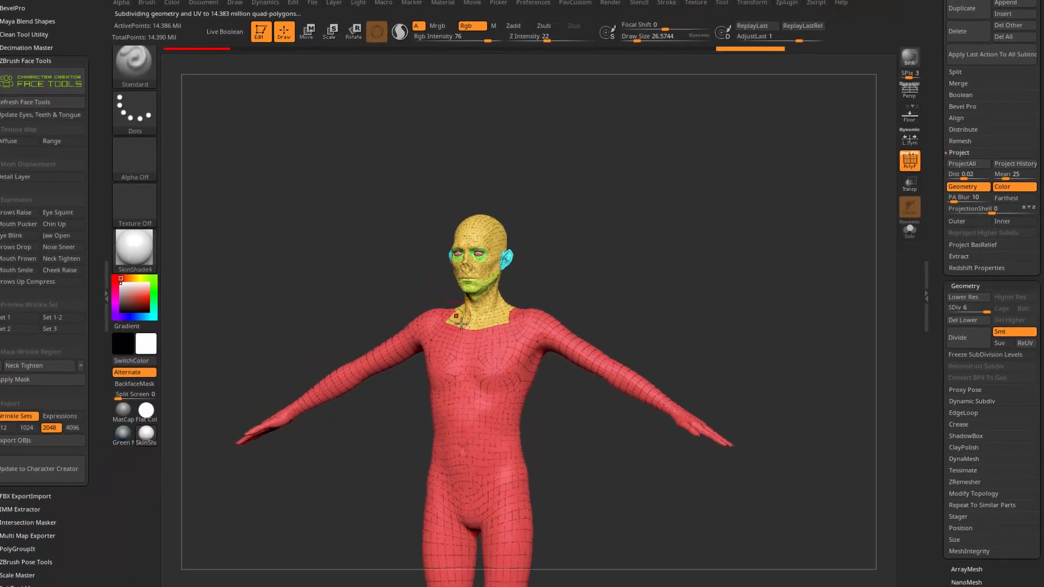
pyautogui.moveTo(936, 246); pyautogui.dragTo(926, 415)
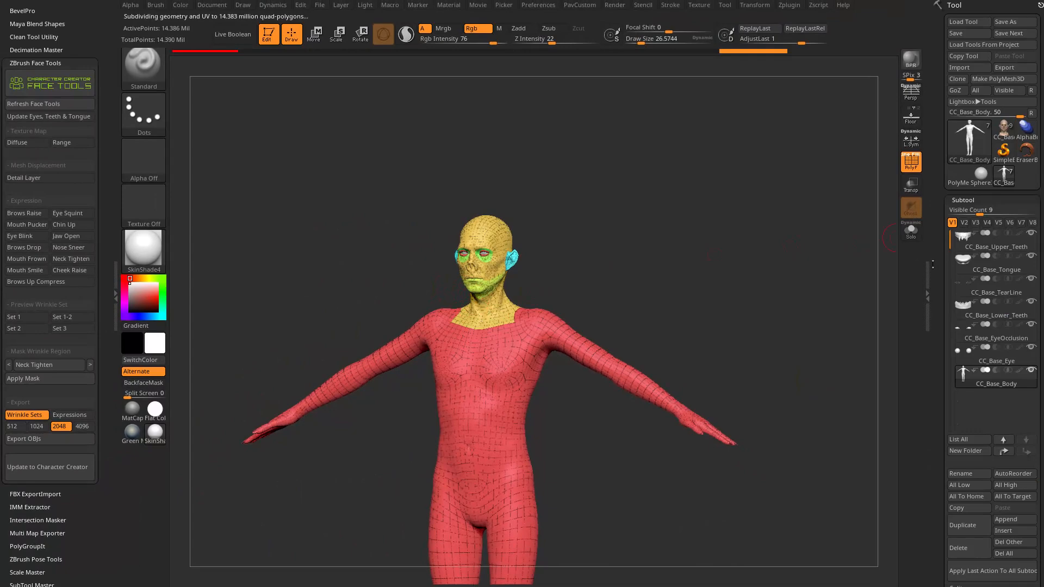
pyautogui.moveTo(933, 262); pyautogui.dragTo(931, 294)
# - Switch to the CC_Base_SkinHead tool, isolate it with Solo and examine its topology and polygroups
pyautogui.moveTo(772, 340)
pyautogui.mouseDown()
pyautogui.moveTo(803, 352)
pyautogui.moveTo(687, 286)
pyautogui.moveTo(799, 219)
pyautogui.moveTo(774, 335)
pyautogui.moveTo(785, 330)
pyautogui.moveTo(767, 308)
pyautogui.moveTo(782, 315)
pyautogui.moveTo(758, 341)
pyautogui.moveTo(776, 344)
pyautogui.mouseUp()
pyautogui.press('s')
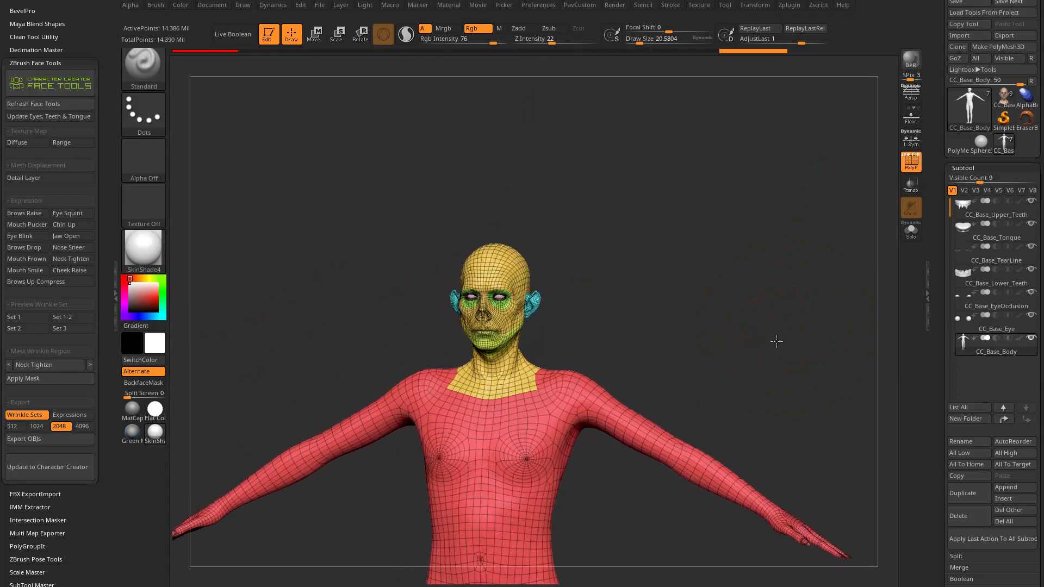
pyautogui.click(1003, 99)
pyautogui.moveTo(794, 255)
pyautogui.mouseDown()
pyautogui.moveTo(764, 252)
pyautogui.moveTo(781, 272)
pyautogui.moveTo(723, 293)
pyautogui.moveTo(589, 308)
pyautogui.mouseUp()
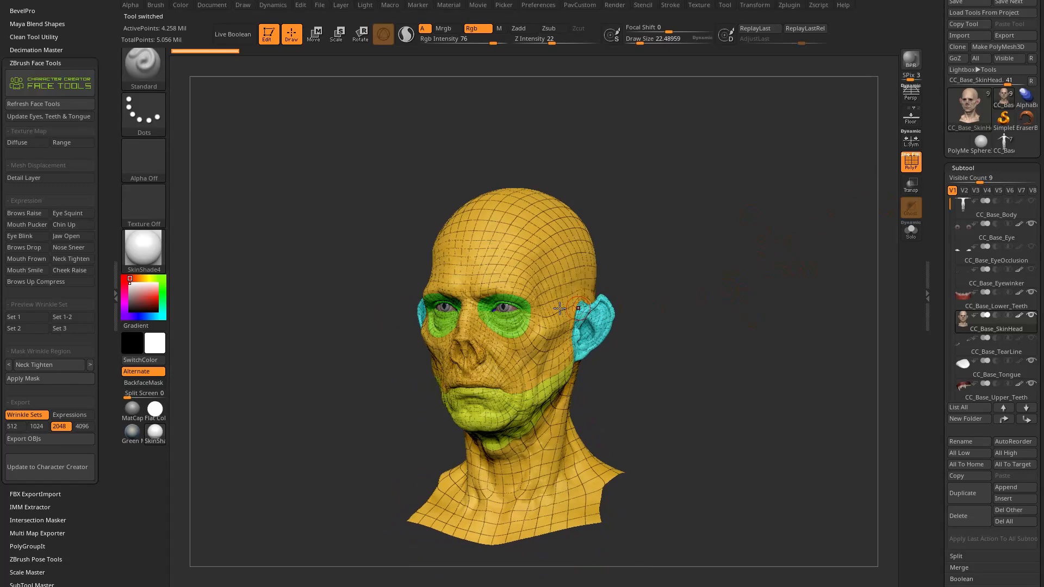
pyautogui.click(911, 231)
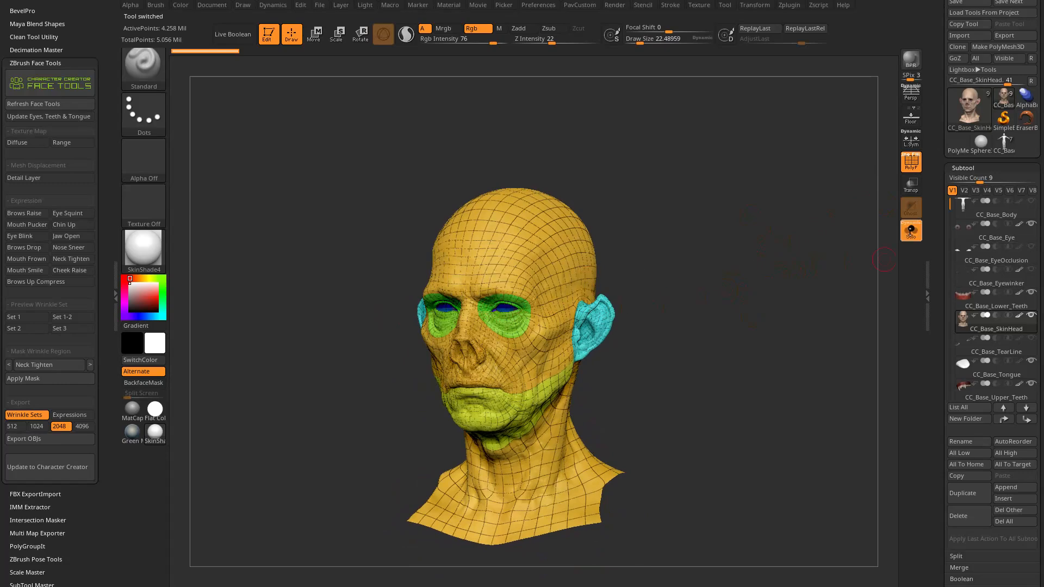
pyautogui.moveTo(998, 328)
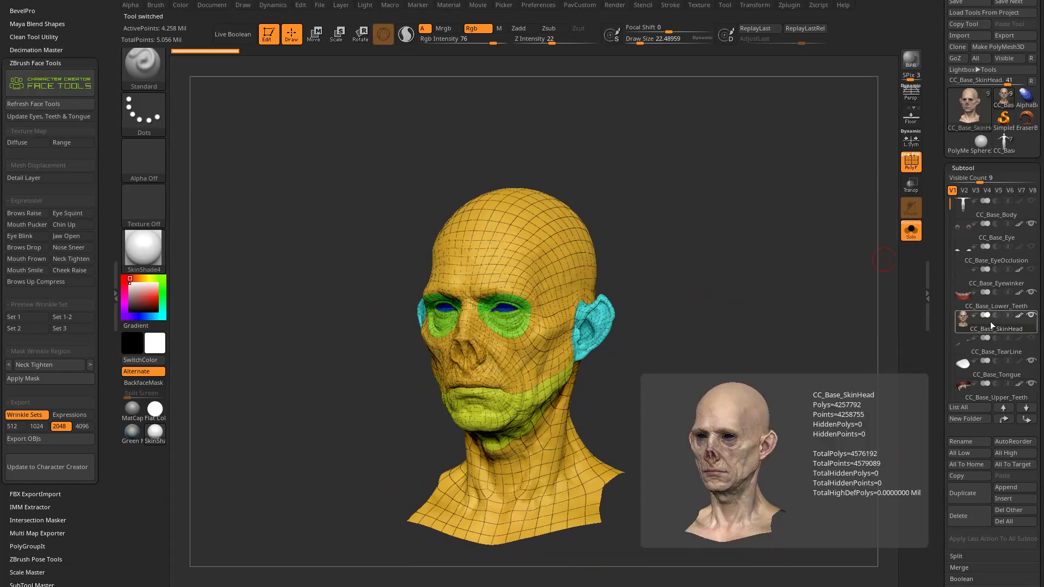
pyautogui.moveTo(804, 343)
pyautogui.mouseDown()
pyautogui.moveTo(748, 338)
pyautogui.moveTo(785, 343)
pyautogui.mouseUp()
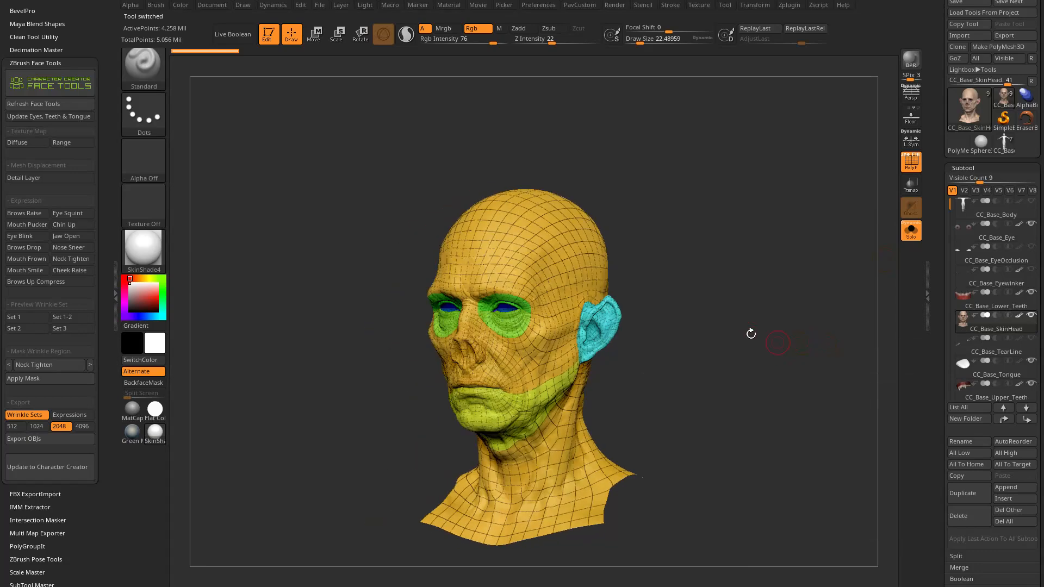
pyautogui.keyDown('alt'); pyautogui.moveTo(744, 316); pyautogui.dragTo(757, 386); pyautogui.keyUp('alt')
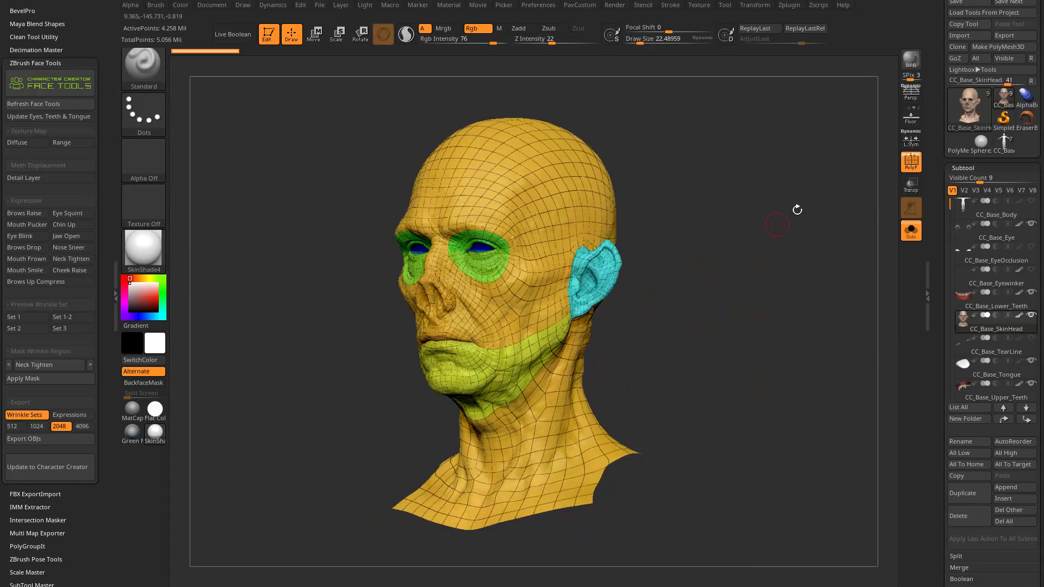
# - Return to the CC_Base_Body tool and hide its red body polygroup so only the head and neck polygroups remain
pyautogui.click(1003, 143)
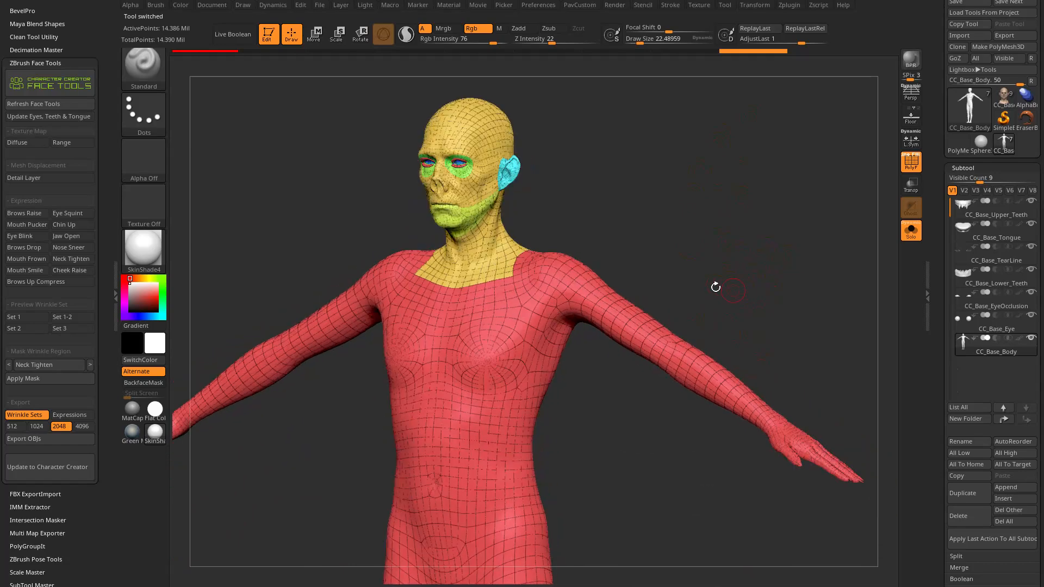
pyautogui.hotkey('ctrl', 'shift')
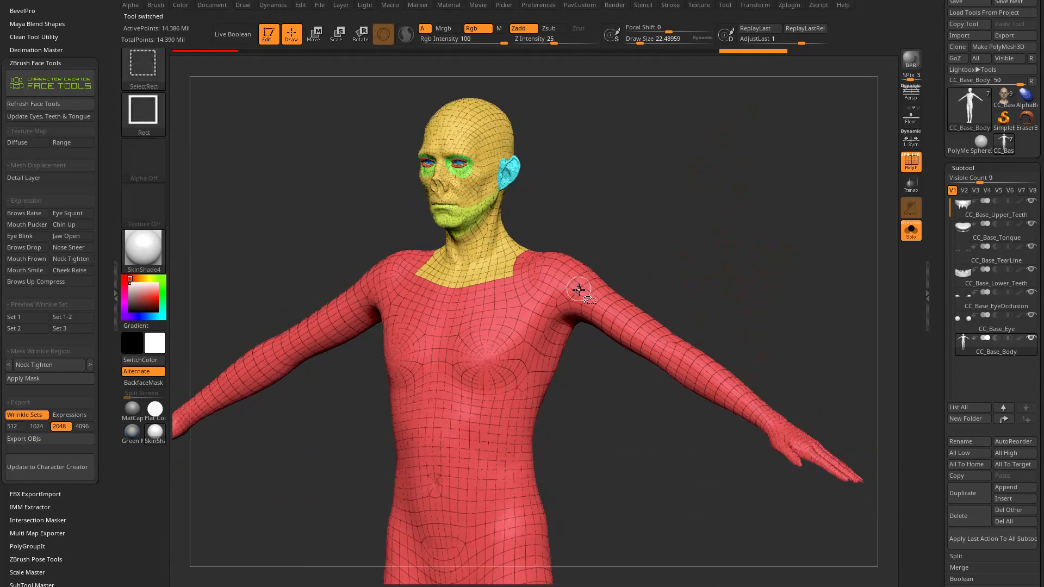
pyautogui.keyDown('ctrl'); pyautogui.keyDown('shift'); pyautogui.click(602, 305); pyautogui.keyUp('shift'); pyautogui.keyUp('ctrl')
pyautogui.press('f')
pyautogui.moveTo(749, 242); pyautogui.dragTo(663, 210)
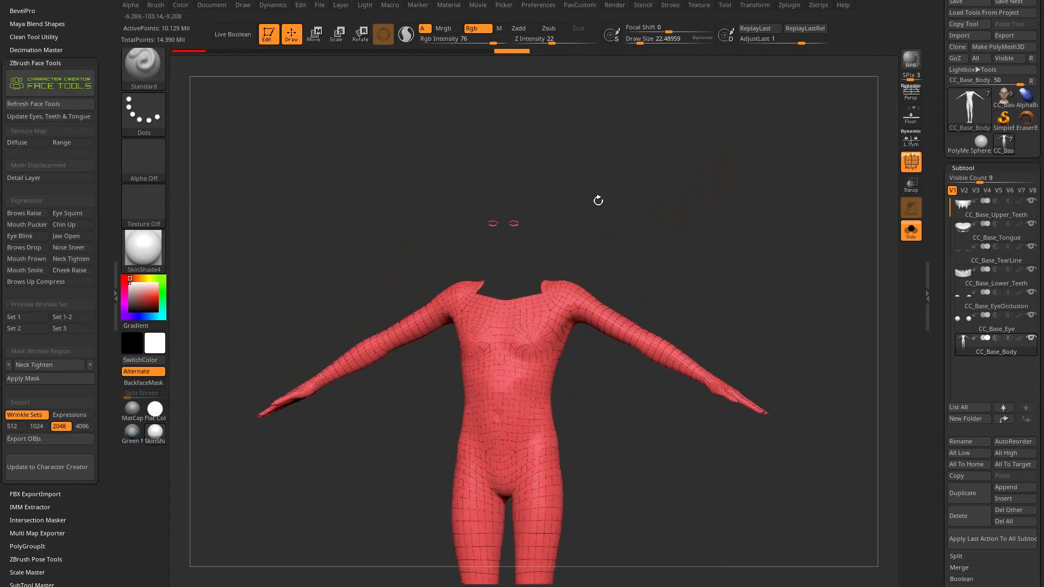
pyautogui.moveTo(749, 245); pyautogui.dragTo(770, 241)
pyautogui.moveTo(764, 173)
pyautogui.keyDown('ctrl'); pyautogui.keyDown('shift'); pyautogui.mouseDown()
pyautogui.moveTo(820, 238)
pyautogui.moveTo(826, 286)
pyautogui.mouseUp(); pyautogui.keyUp('shift'); pyautogui.keyUp('ctrl')
pyautogui.moveTo(710, 255); pyautogui.dragTo(834, 340)
pyautogui.keyDown('alt'); pyautogui.moveTo(806, 309); pyautogui.dragTo(717, 345); pyautogui.keyUp('alt')
pyautogui.keyDown('alt'); pyautogui.moveTo(750, 304); pyautogui.dragTo(781, 325); pyautogui.keyUp('alt')
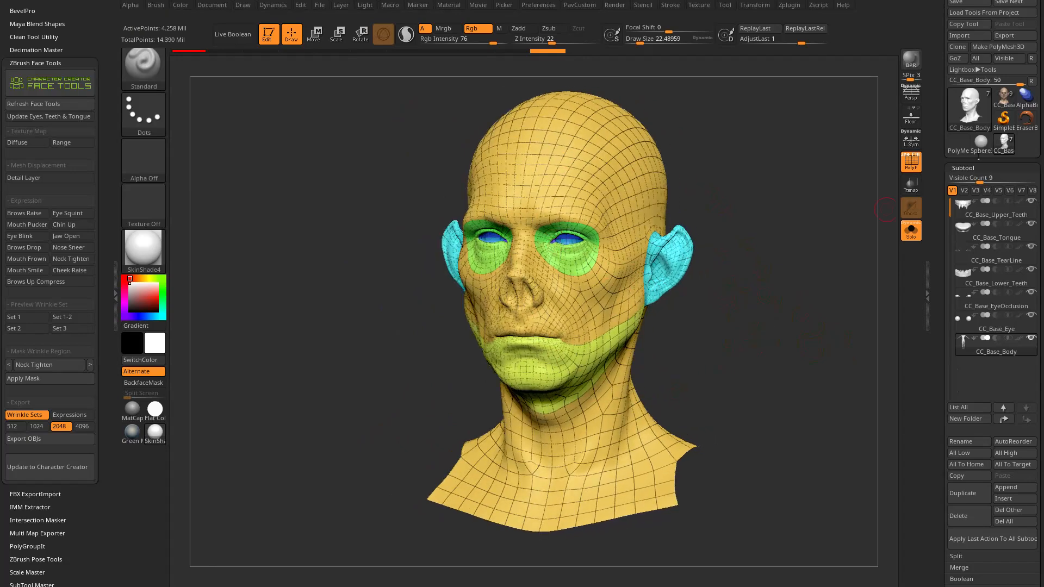
# - Compare the isolated CC_Base_Body head with the CC_Base_SkinHead sculpt by switching between the two tools
pyautogui.click(1002, 101)
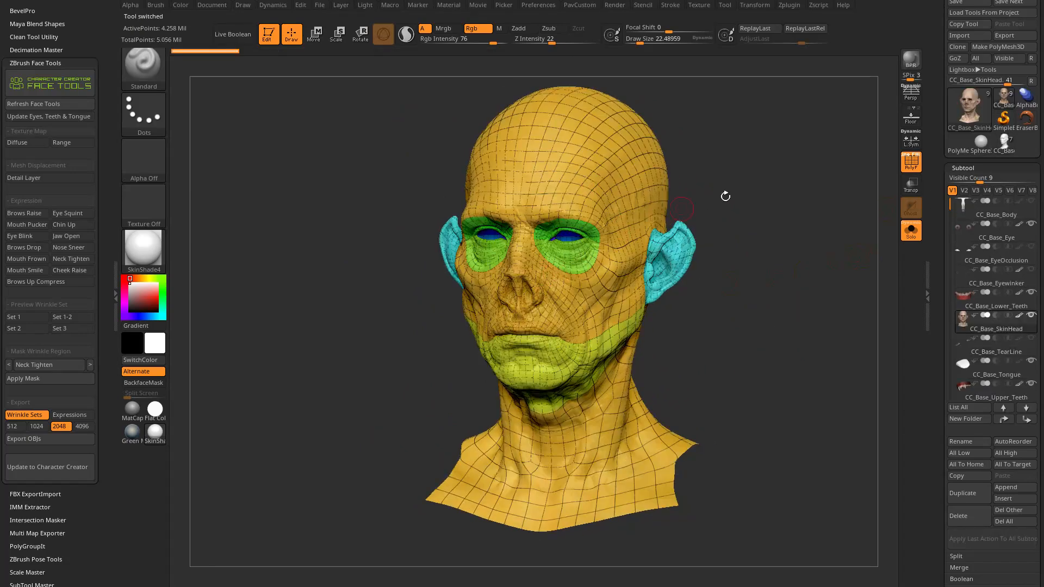
pyautogui.moveTo(703, 200); pyautogui.dragTo(705, 176)
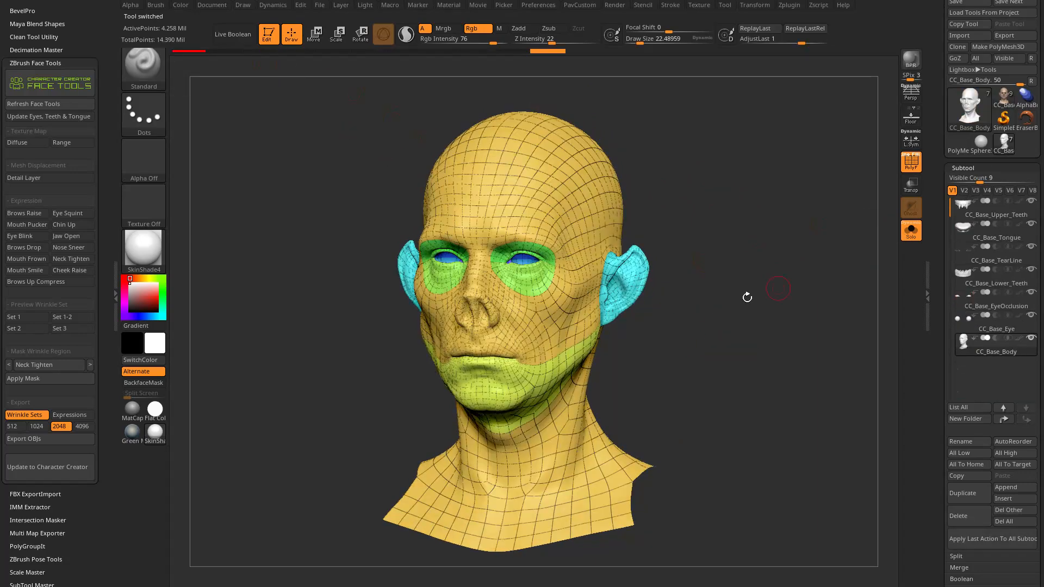
pyautogui.moveTo(797, 282); pyautogui.dragTo(433, 338)
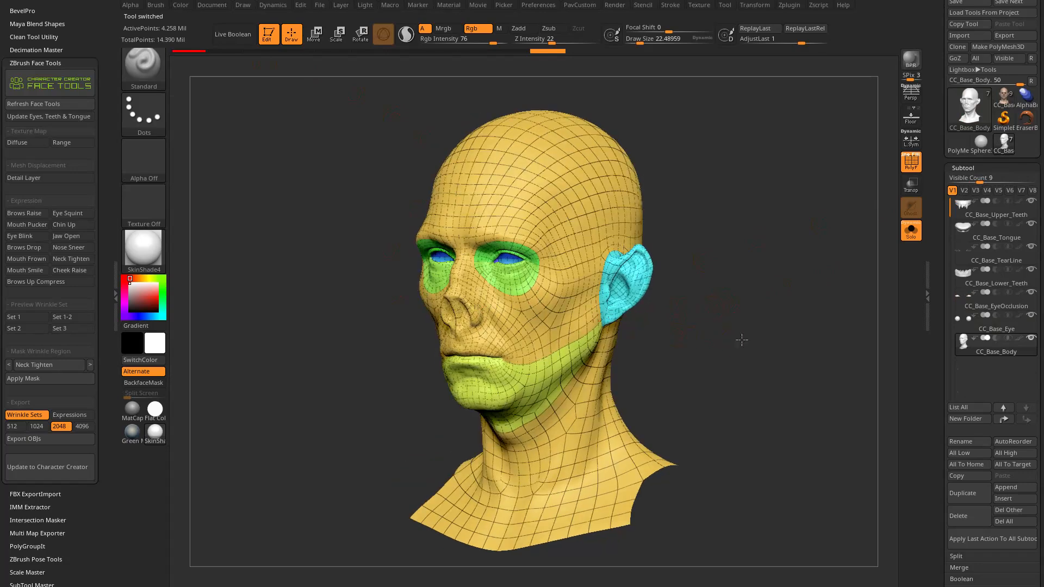
pyautogui.keyDown('shift'); pyautogui.moveTo(733, 343); pyautogui.dragTo(735, 340); pyautogui.keyUp('shift')
# - Choose the Morph brush for sculpting on CC_Base_Body
pyautogui.press('b')
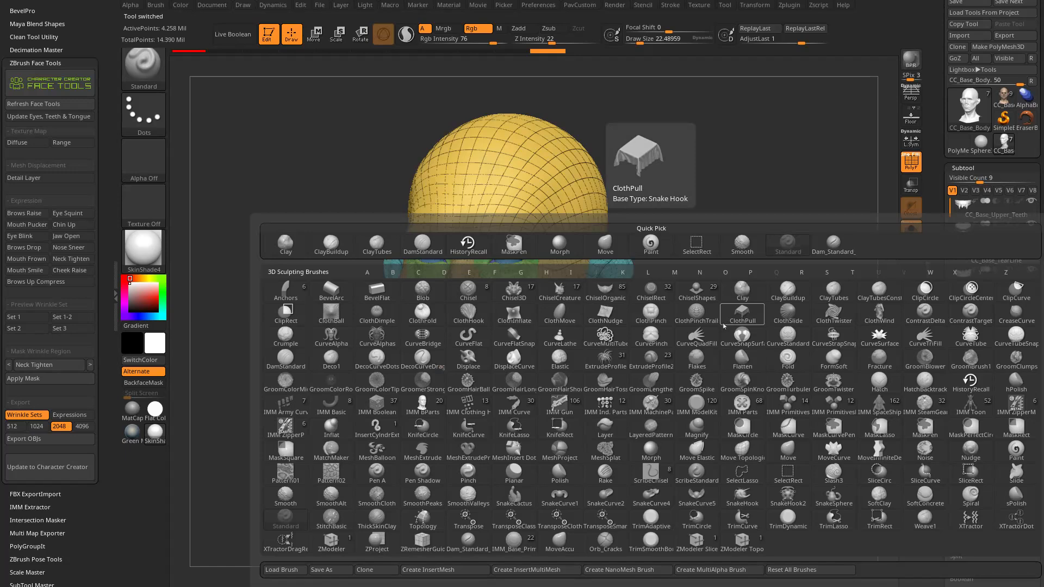
pyautogui.press('m')
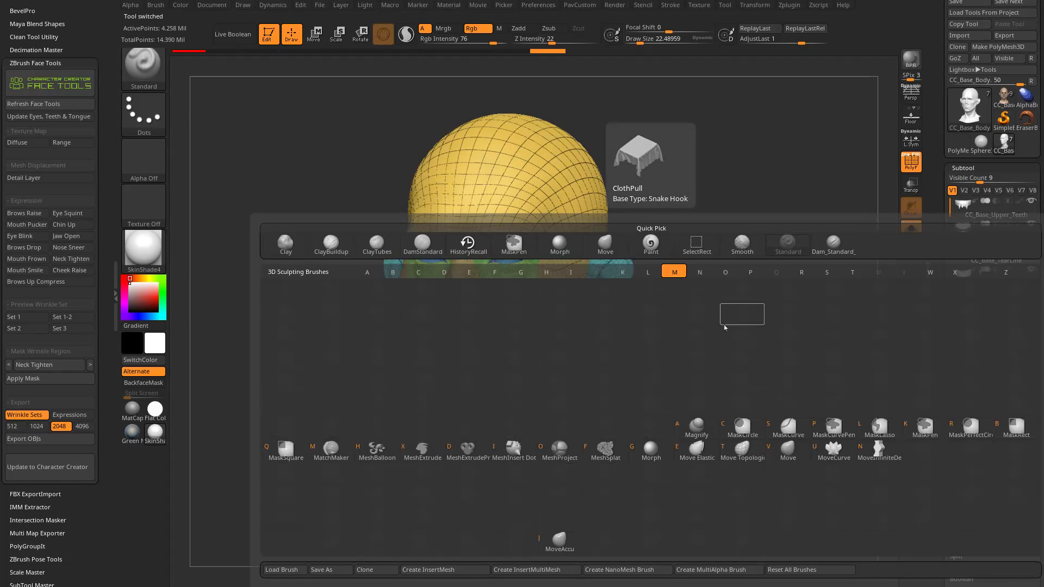
pyautogui.click(650, 448)
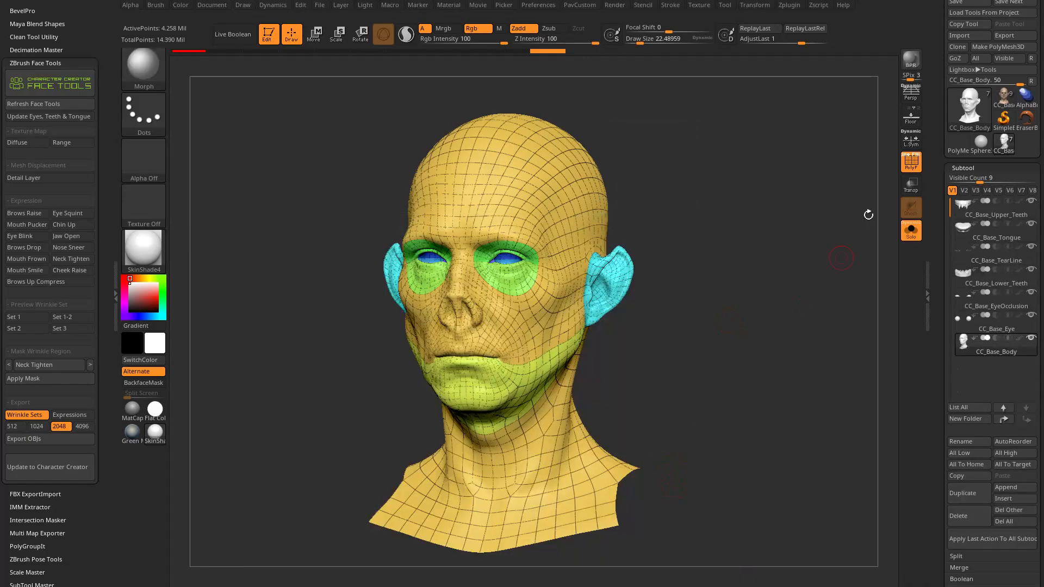
# - Turn off the polyframe display and apply the Green Metallic material to the isolated head
pyautogui.click(911, 161)
pyautogui.keyDown('alt'); pyautogui.moveTo(734, 246); pyautogui.dragTo(760, 245); pyautogui.keyUp('alt')
pyautogui.press('s')
pyautogui.moveTo(759, 245); pyautogui.dragTo(738, 245)
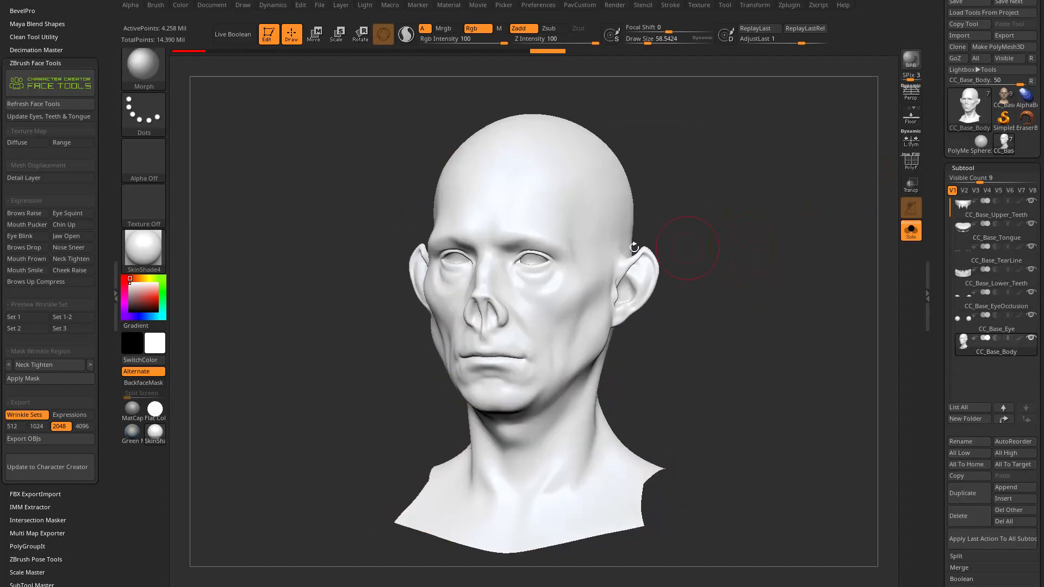
pyautogui.click(163, 254)
pyautogui.click(386, 262)
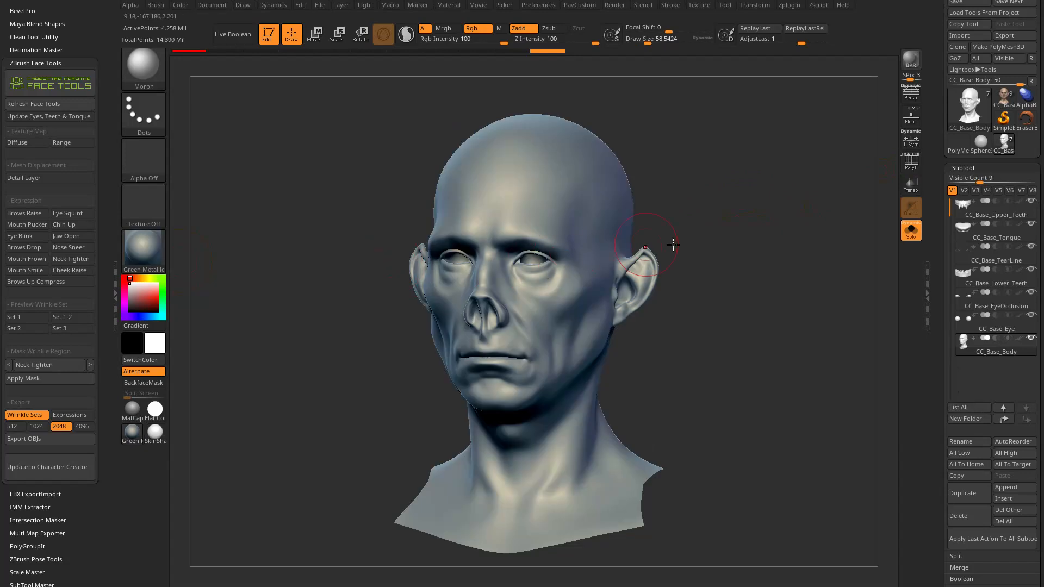
# - Set up the Morph brush with X symmetry on, Rgb off and a Draw Size of about 454
pyautogui.moveTo(798, 230); pyautogui.dragTo(769, 236)
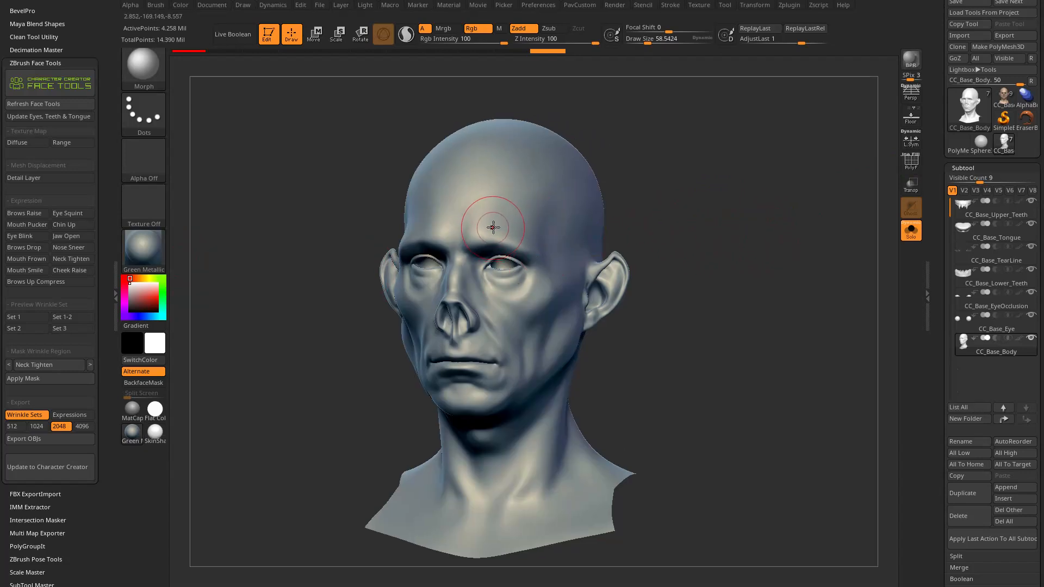
pyautogui.press('x')
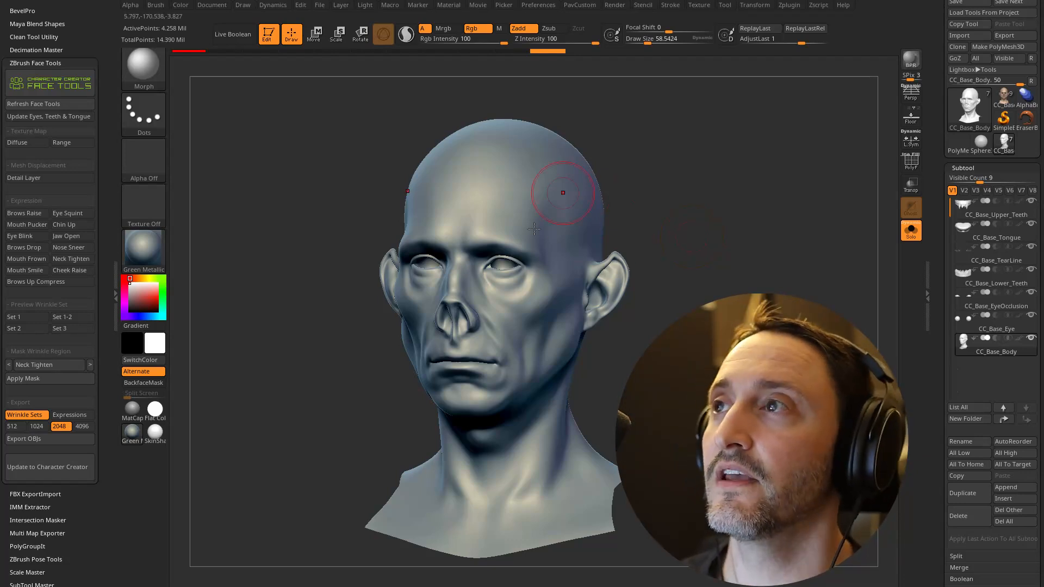
pyautogui.moveTo(699, 210); pyautogui.dragTo(692, 221)
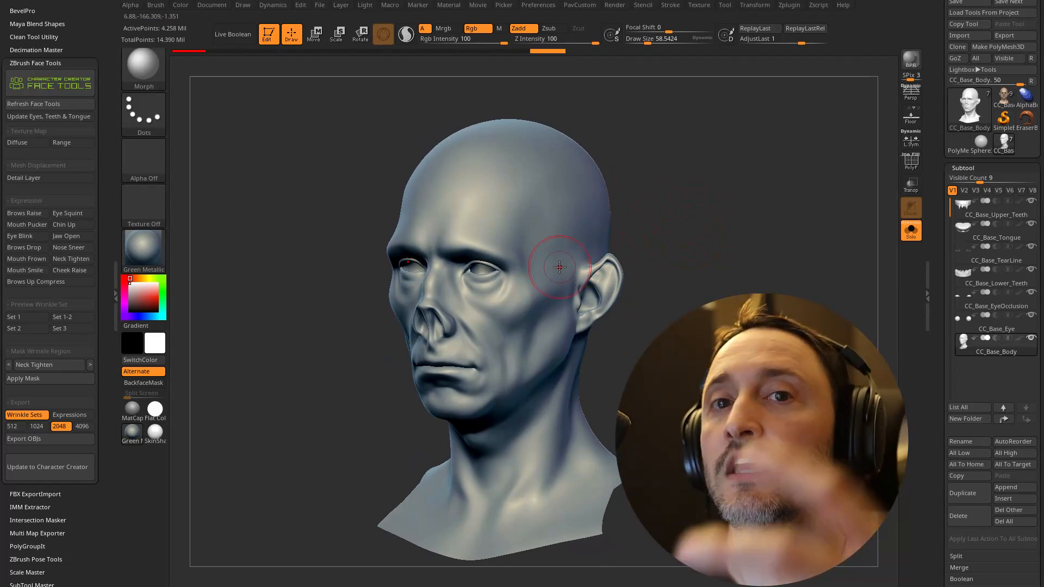
pyautogui.moveTo(611, 175)
pyautogui.mouseDown()
pyautogui.moveTo(667, 175)
pyautogui.moveTo(660, 186)
pyautogui.mouseUp()
pyautogui.click(471, 28)
pyautogui.moveTo(650, 196)
pyautogui.mouseDown()
pyautogui.moveTo(686, 208)
pyautogui.moveTo(647, 203)
pyautogui.moveTo(596, 170)
pyautogui.mouseUp()
pyautogui.press('s')
pyautogui.press('s')
# - Brush over the whole head and neck with the Morph brush from all sides to bring in the sculpted detail
pyautogui.moveTo(474, 288)
pyautogui.mouseDown()
pyautogui.moveTo(456, 359)
pyautogui.moveTo(465, 430)
pyautogui.mouseUp()
pyautogui.moveTo(487, 357); pyautogui.dragTo(536, 291, button='right')
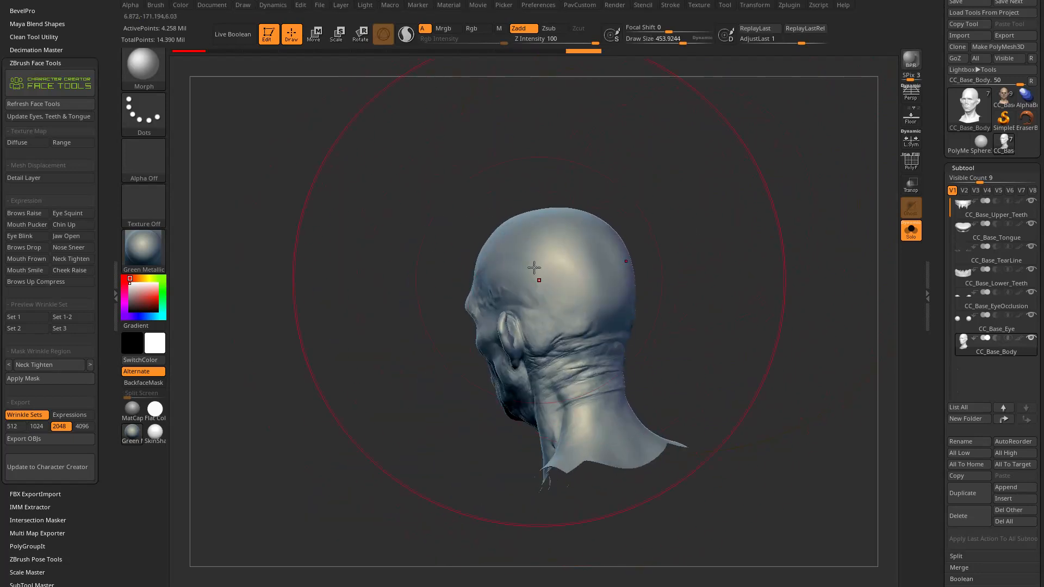
pyautogui.moveTo(641, 421); pyautogui.dragTo(622, 299, button='right')
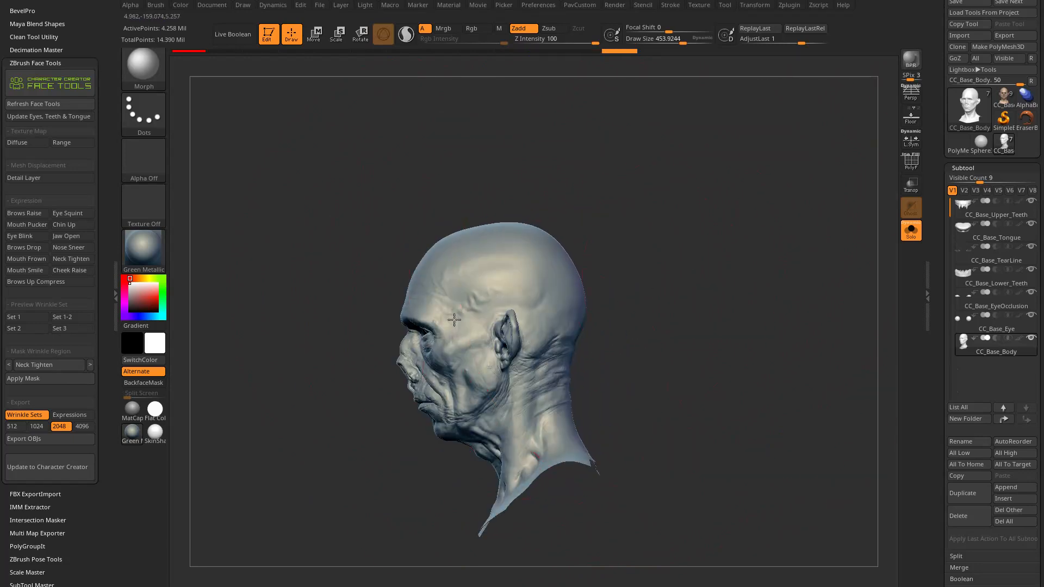
pyautogui.moveTo(631, 251); pyautogui.dragTo(485, 358, button='right')
pyautogui.moveTo(668, 324); pyautogui.dragTo(577, 449, button='right')
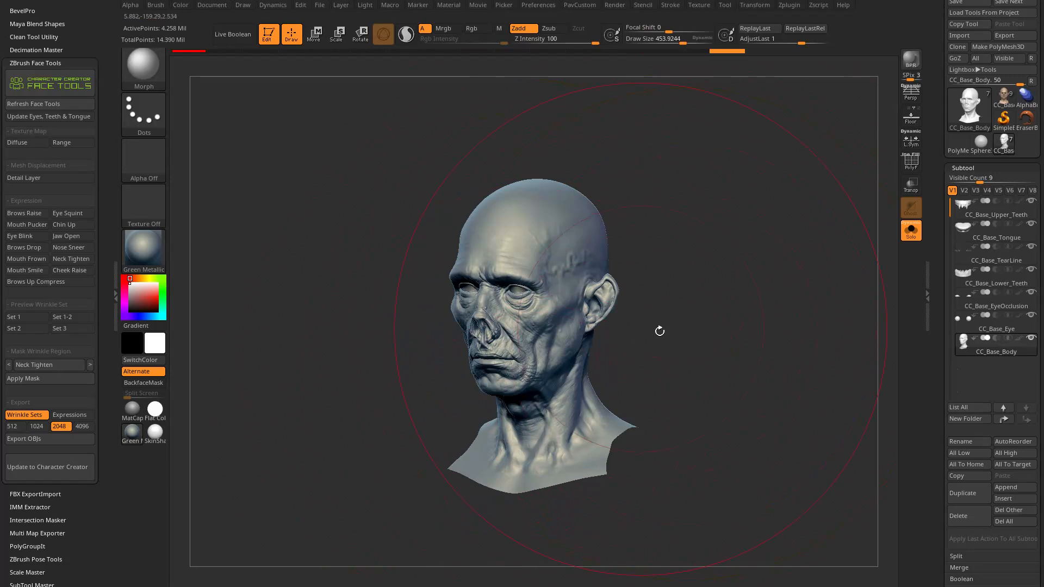
pyautogui.moveTo(633, 326); pyautogui.dragTo(542, 245, button='right')
pyautogui.keyDown('shift'); pyautogui.moveTo(554, 418); pyautogui.dragTo(776, 294, button='right'); pyautogui.keyUp('shift')
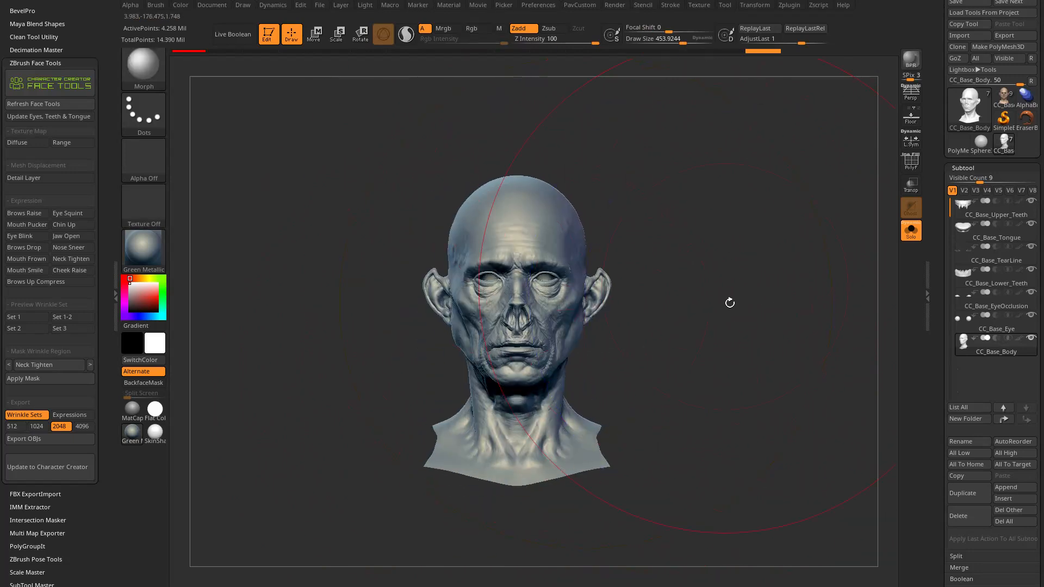
# - Reduce the Draw Size to about 24.5 and unhide the rest of the CC_Base_Body mesh
pyautogui.press('s')
pyautogui.moveTo(689, 331); pyautogui.dragTo(728, 332, button='right')
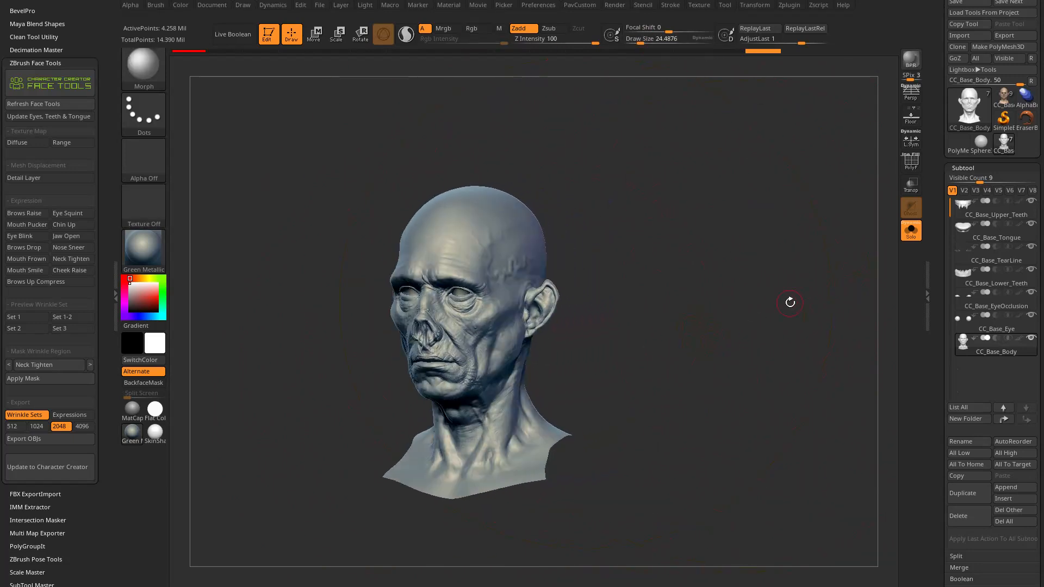
pyautogui.hotkey('ctrl', 'shift')
pyautogui.keyDown('ctrl'); pyautogui.keyDown('shift'); pyautogui.click(666, 456); pyautogui.keyUp('shift'); pyautogui.keyUp('ctrl')
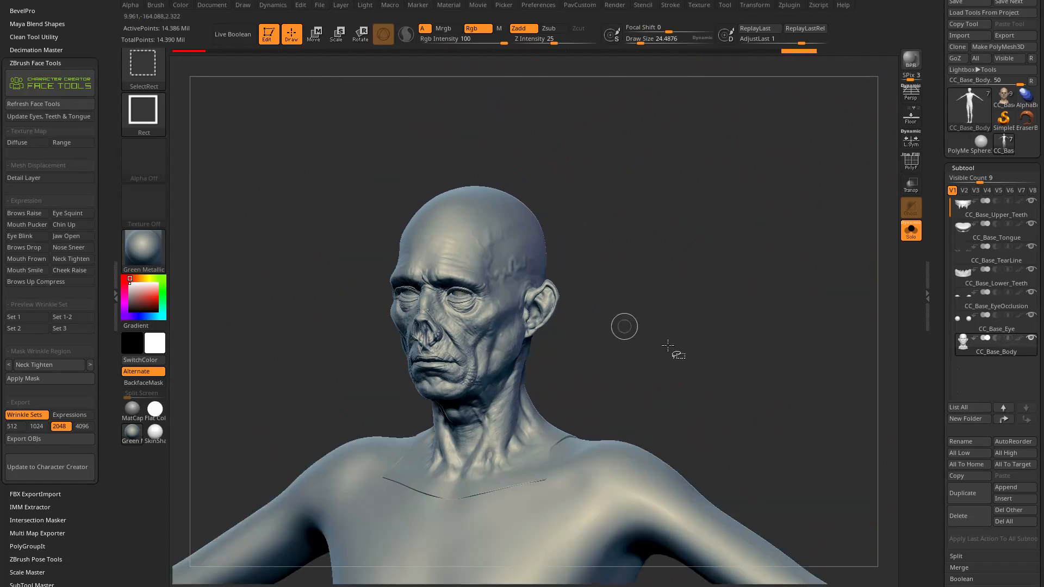
pyautogui.moveTo(699, 326)
pyautogui.mouseDown(button='right')
pyautogui.moveTo(712, 299)
pyautogui.moveTo(706, 283)
pyautogui.moveTo(587, 269)
pyautogui.moveTo(750, 233)
pyautogui.moveTo(537, 264)
pyautogui.moveTo(736, 284)
pyautogui.moveTo(707, 310)
pyautogui.moveTo(711, 294)
pyautogui.mouseUp(button='right')
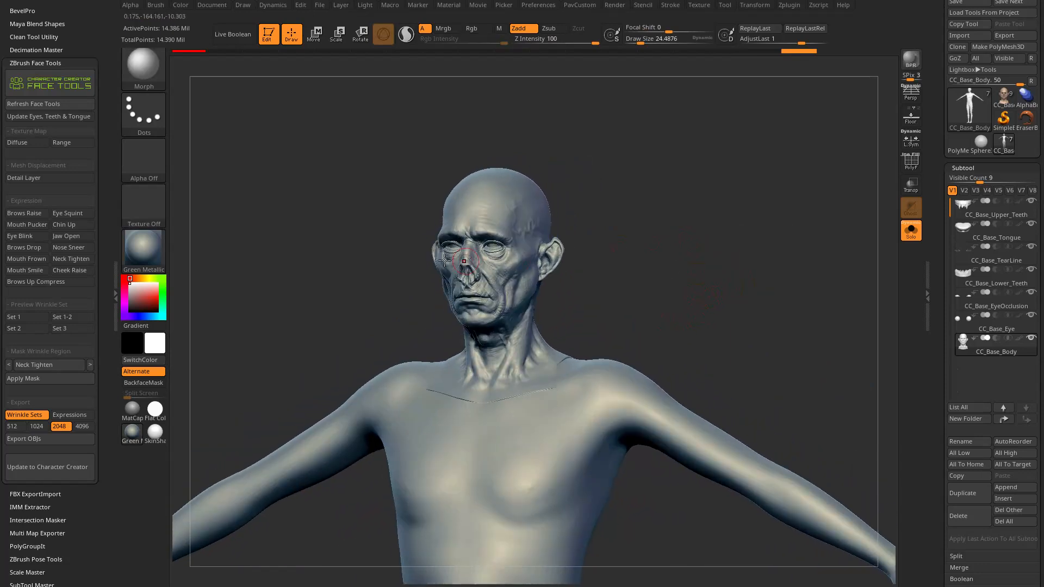
# - Apply the SkinShade4 material to the CC_Base_Body mesh
pyautogui.click(145, 251)
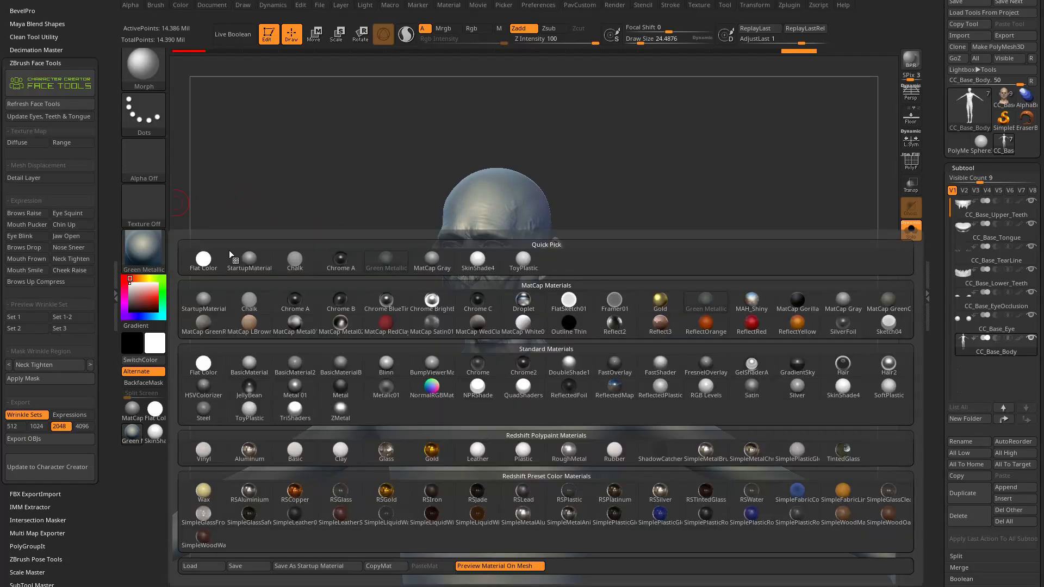
pyautogui.click(477, 258)
pyautogui.moveTo(713, 301); pyautogui.dragTo(741, 310, button='right')
# - Compare the painted CC_Base_SkinHead head with the detailed CC_Base_Body mesh, ending on CC_Base_Body
pyautogui.click(1003, 98)
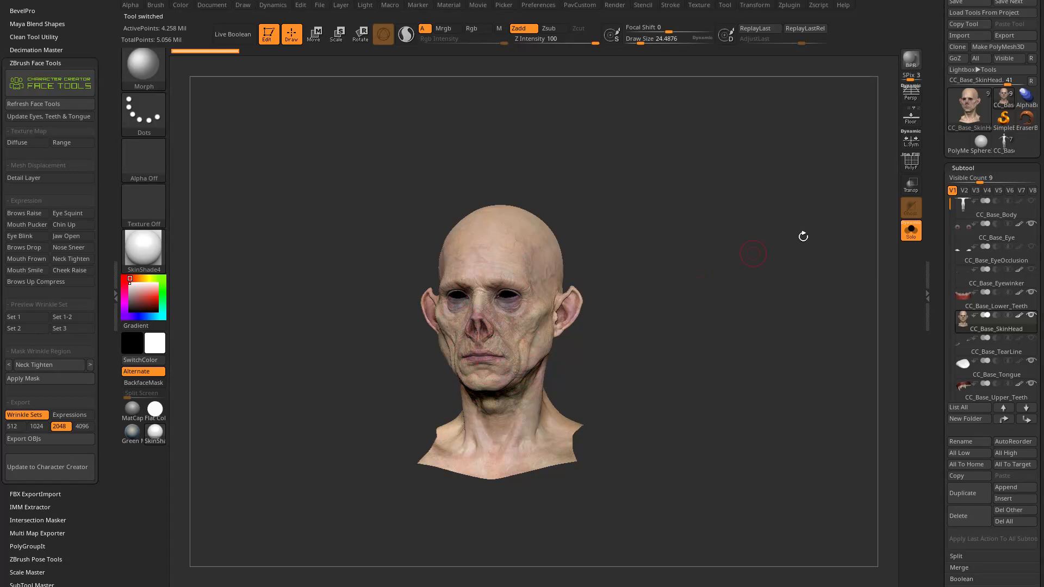
pyautogui.moveTo(778, 315); pyautogui.dragTo(764, 316)
pyautogui.moveTo(612, 275); pyautogui.dragTo(644, 288)
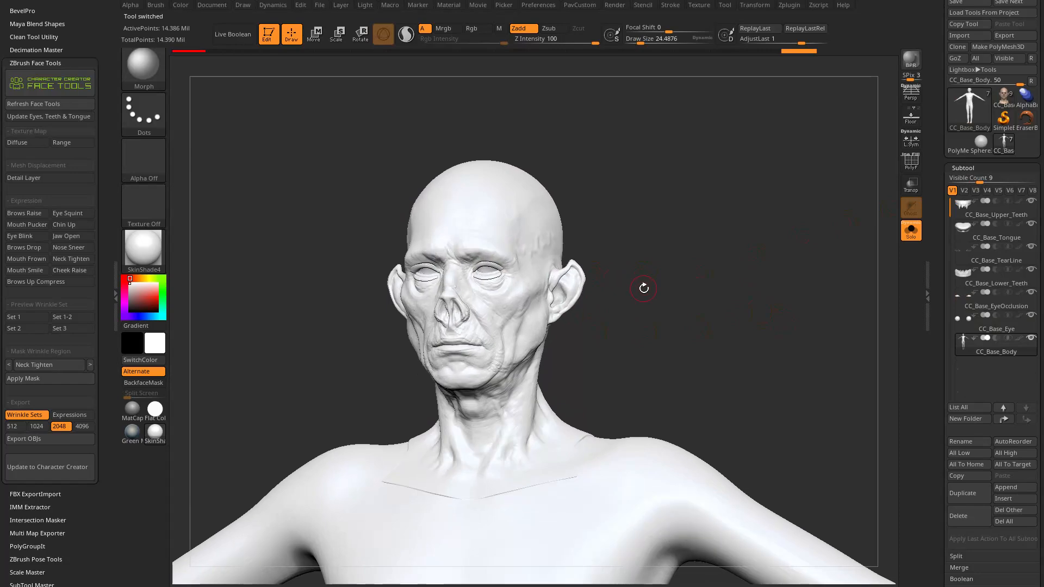
# - Limit the Project settings for the CC_Base_Body mesh to Color by turning off Geometry
pyautogui.moveTo(938, 413); pyautogui.dragTo(938, 49)
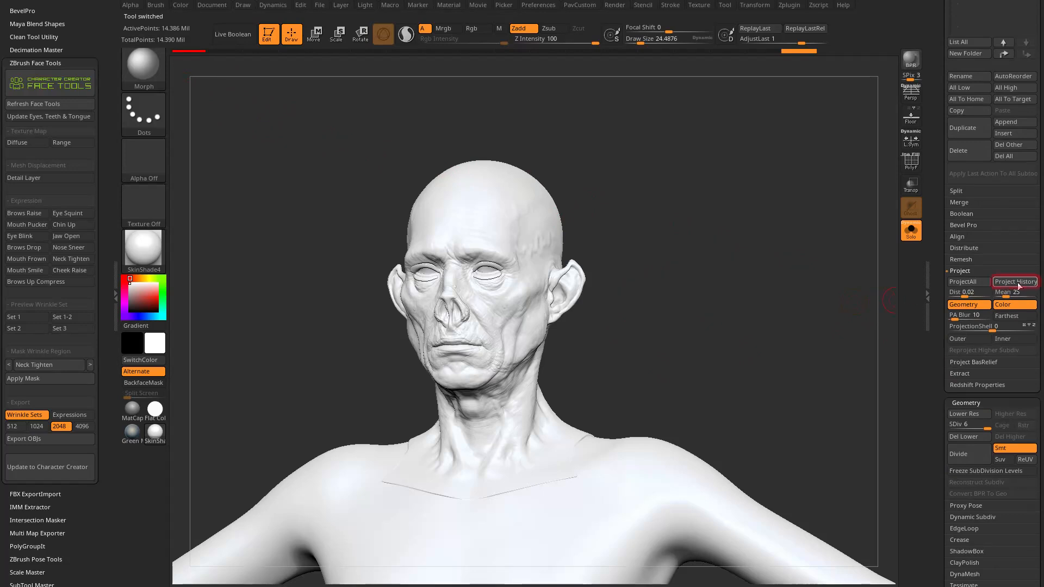
pyautogui.click(967, 305)
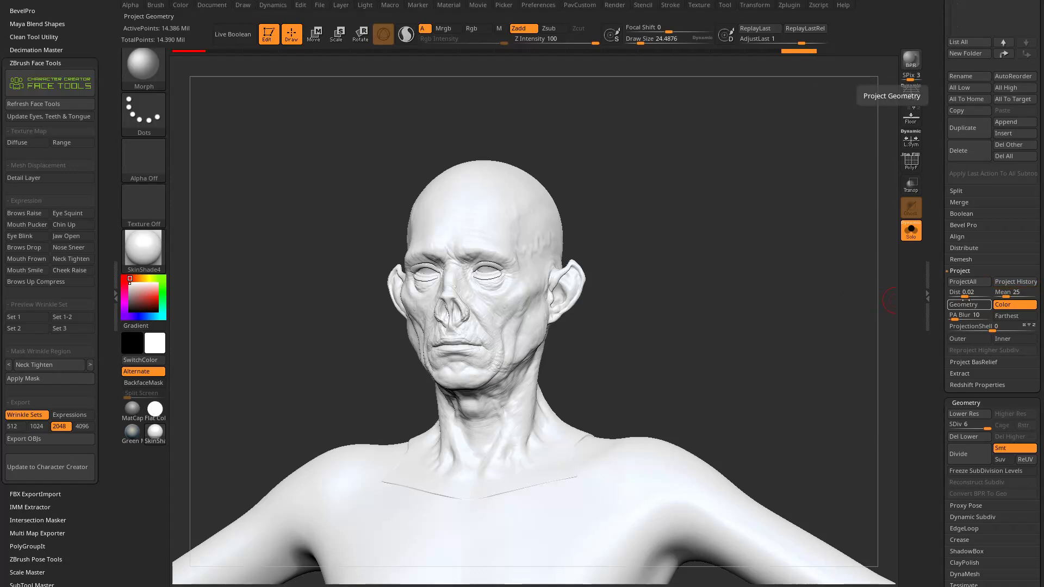
pyautogui.moveTo(710, 256); pyautogui.dragTo(692, 272)
pyautogui.scroll(10, 989, 231)
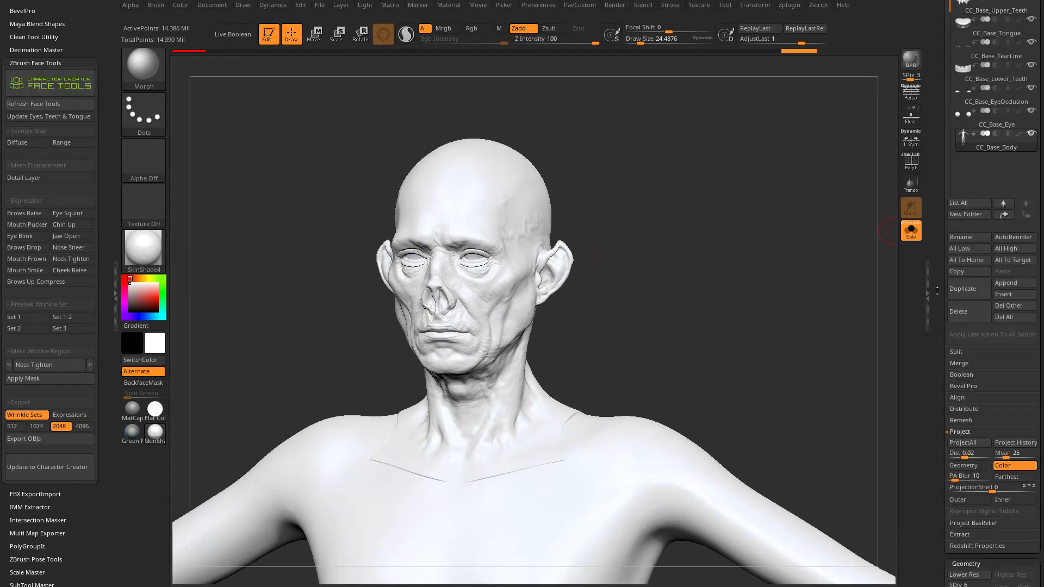
# - Sample a tan skin tone from the painted CC_Base_SkinHead and fill the CC_Base_Body mesh with it
pyautogui.click(1003, 129)
pyautogui.moveTo(850, 239); pyautogui.dragTo(681, 317)
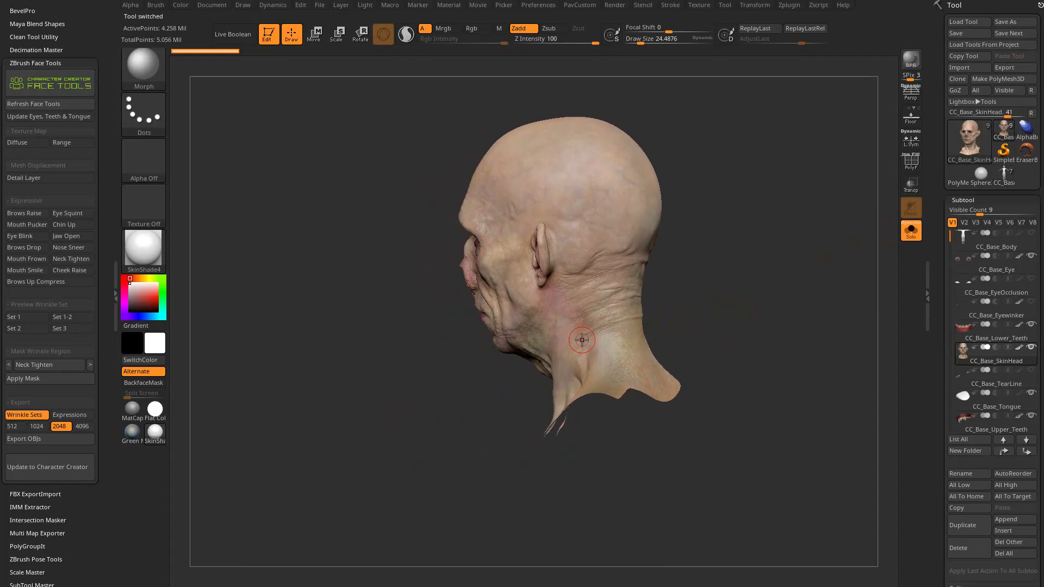
pyautogui.press('c')
pyautogui.moveTo(729, 276); pyautogui.dragTo(893, 238)
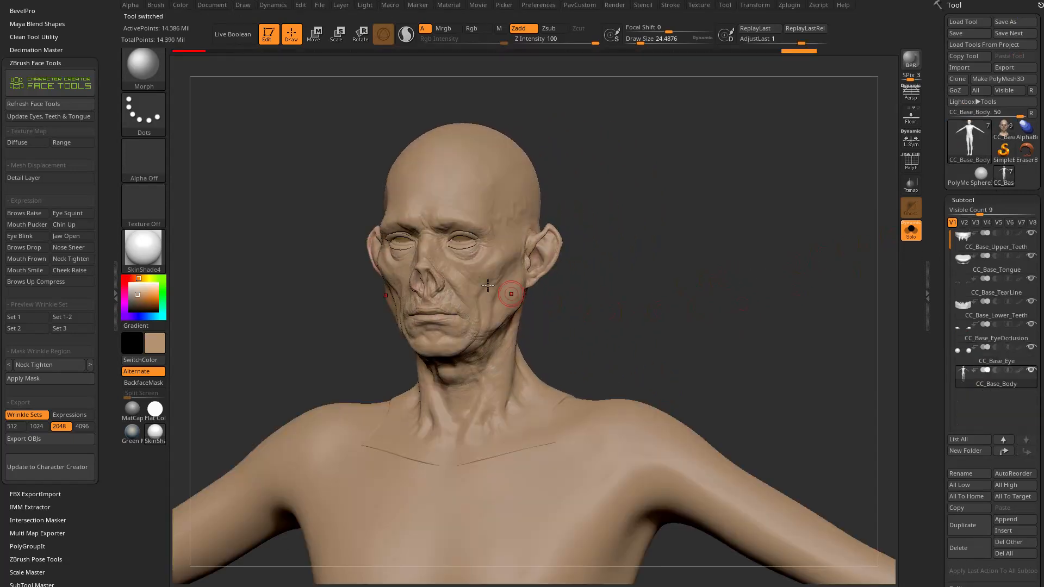
pyautogui.click(181, 5)
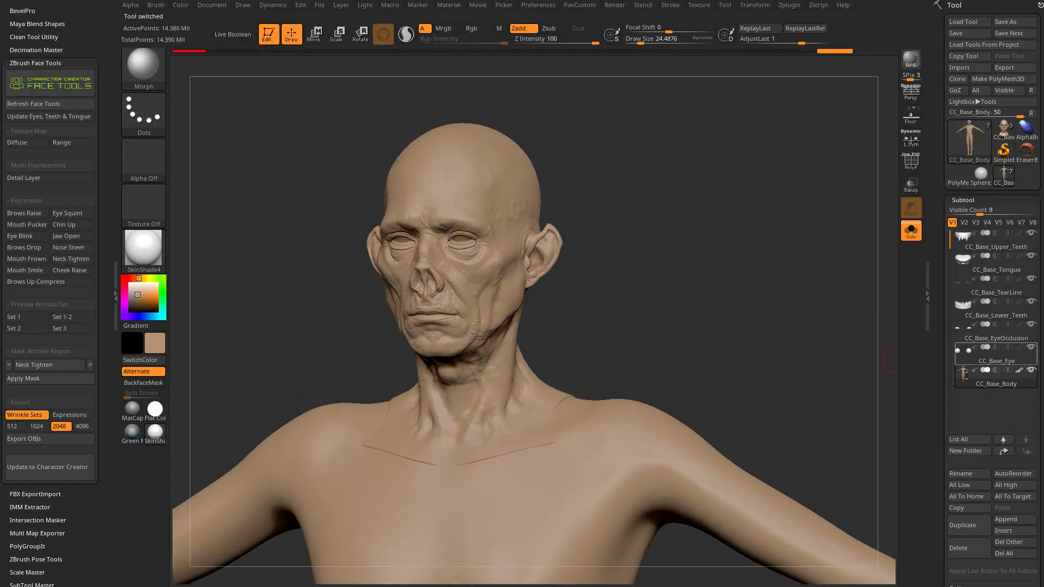
# - Enable the polypaint display of CC_Base_Body and set the current color back to white
pyautogui.click(1019, 372)
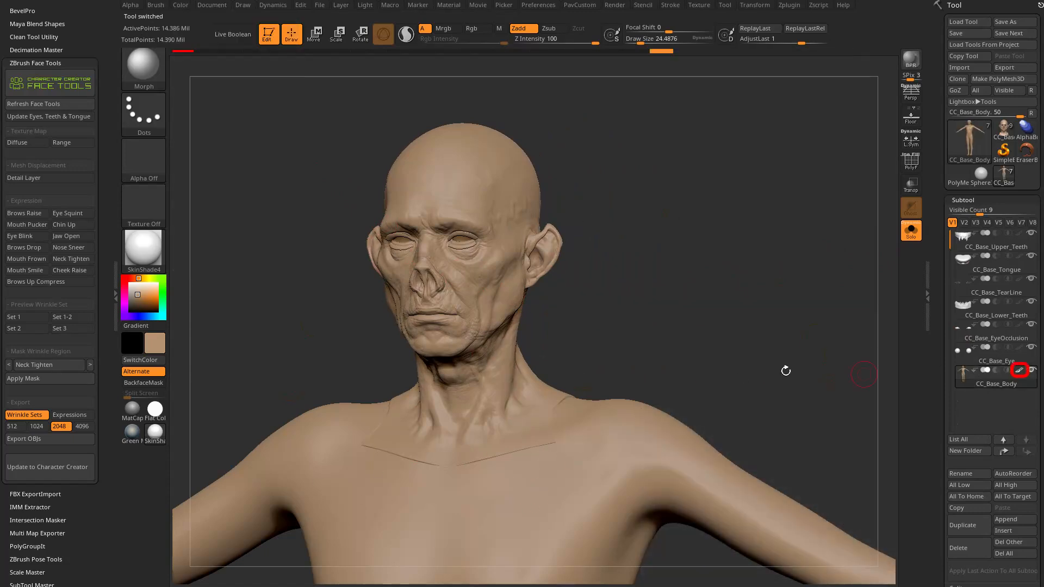
pyautogui.moveTo(672, 335); pyautogui.dragTo(710, 351)
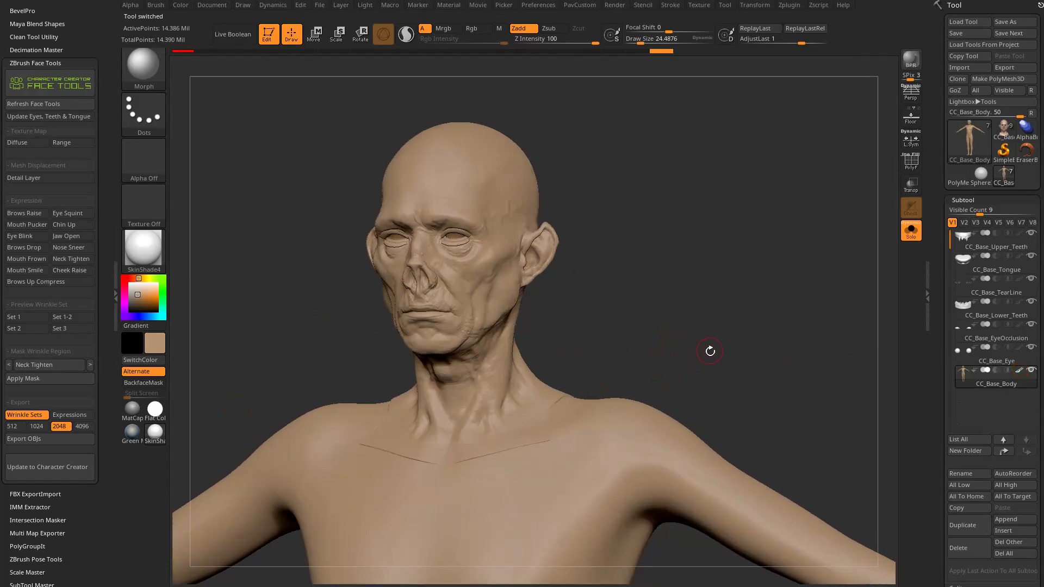
pyautogui.moveTo(137, 291); pyautogui.dragTo(128, 281)
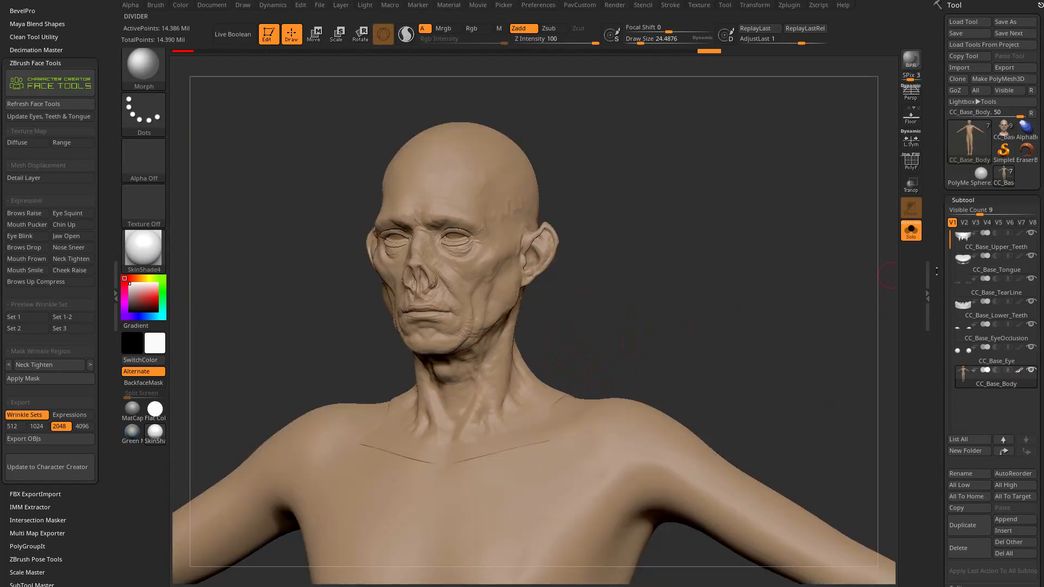
# - Try to project the head's color onto the entire CC_Base_Body mesh with Project History, and undo the projection
pyautogui.moveTo(767, 330); pyautogui.dragTo(664, 235)
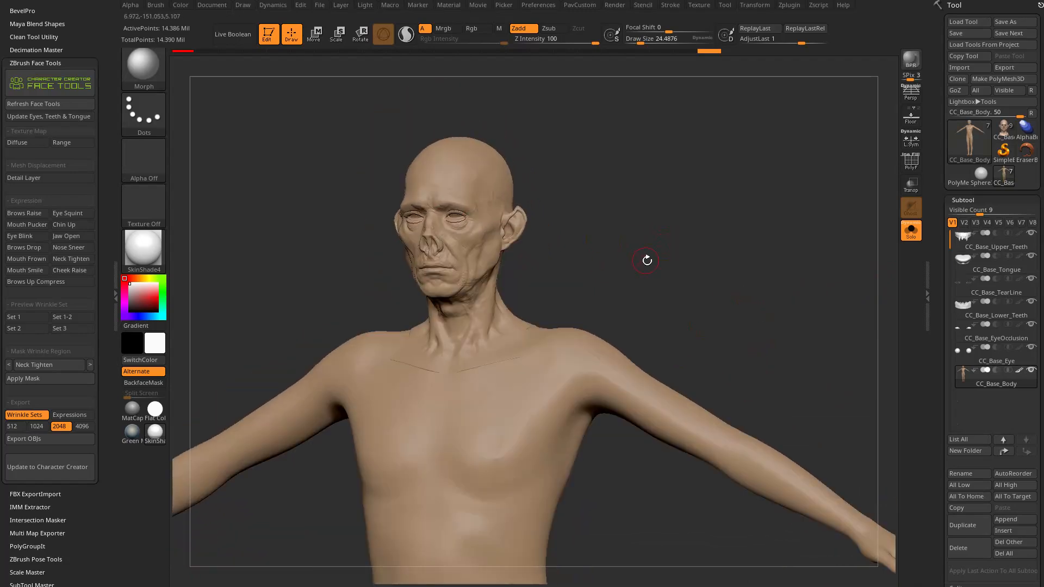
pyautogui.moveTo(947, 424); pyautogui.dragTo(954, 300)
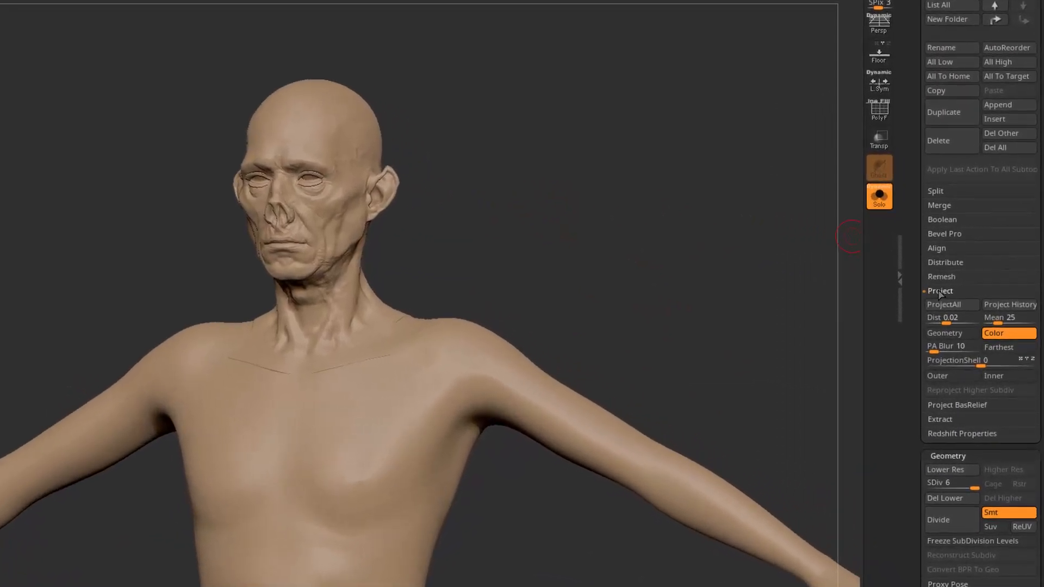
pyautogui.click(1010, 304)
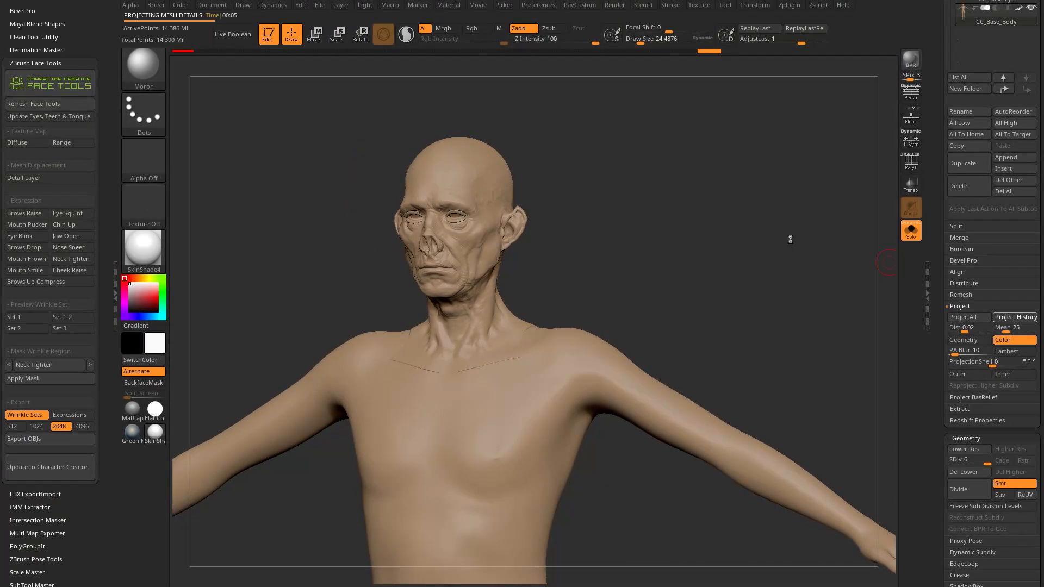
pyautogui.moveTo(788, 214); pyautogui.dragTo(724, 233)
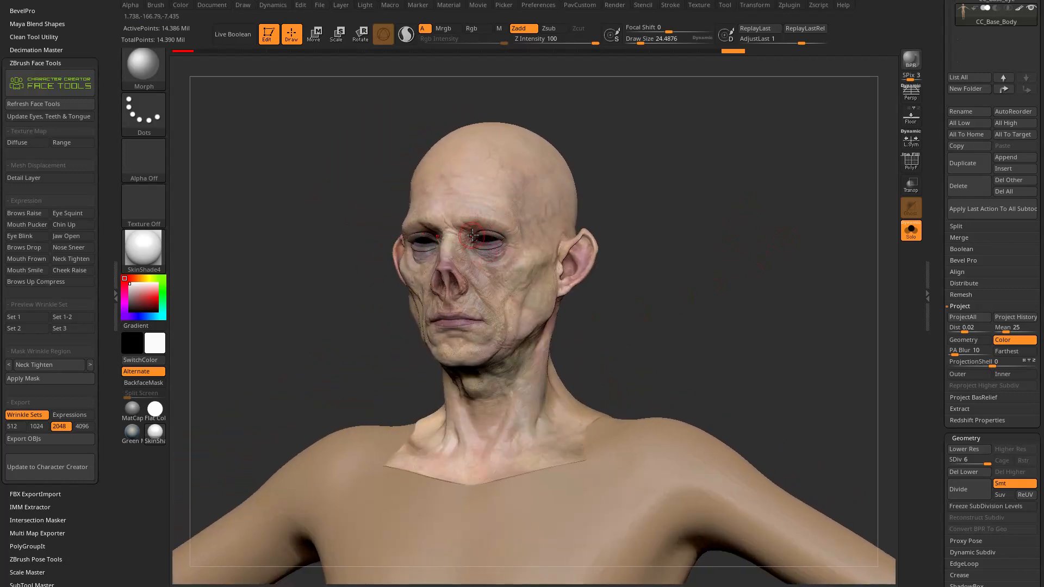
pyautogui.moveTo(722, 273)
pyautogui.keyDown('shift'); pyautogui.mouseDown()
pyautogui.moveTo(752, 285)
pyautogui.moveTo(720, 272)
pyautogui.moveTo(690, 240)
pyautogui.mouseUp(); pyautogui.keyUp('shift')
pyautogui.hotkey('ctrl', 'z')
# - Isolate the head and neck of CC_Base_Body by its polygroups, hiding the red body polygroup
pyautogui.click(911, 163)
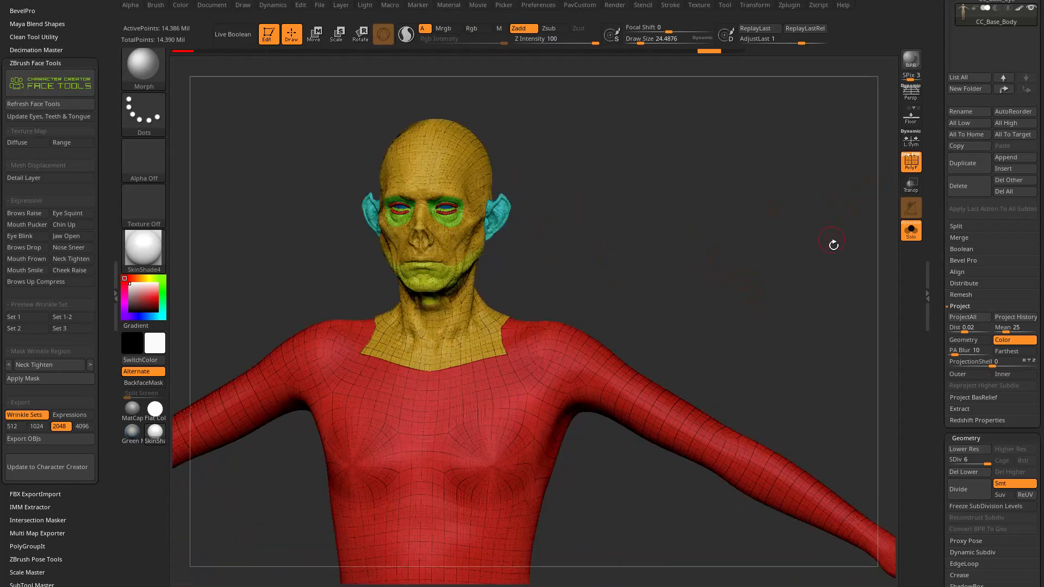
pyautogui.keyDown('alt'); pyautogui.moveTo(830, 235); pyautogui.dragTo(719, 261); pyautogui.keyUp('alt')
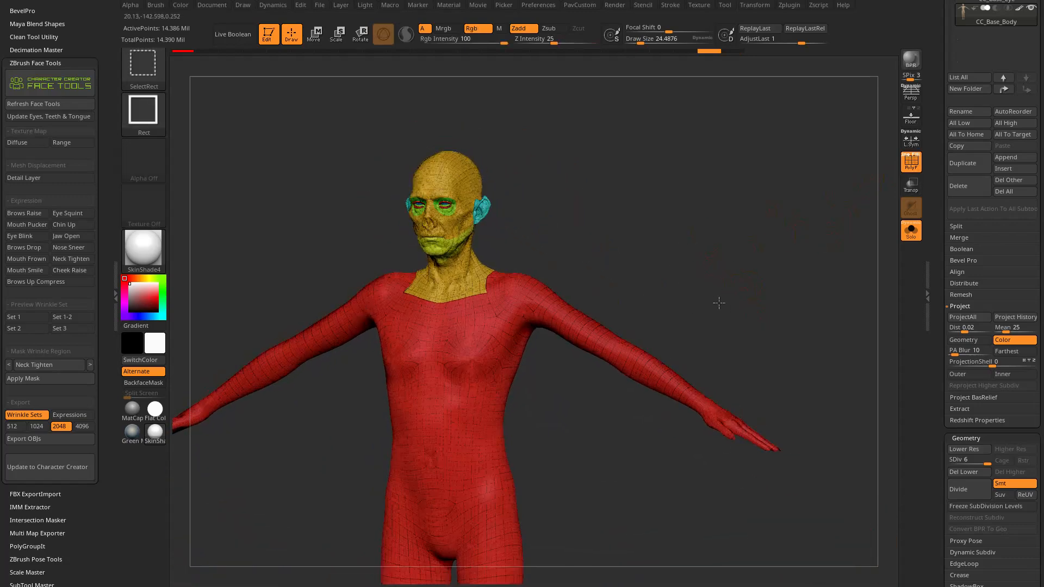
pyautogui.keyDown('ctrl'); pyautogui.keyDown('alt'); pyautogui.keyDown('shift'); pyautogui.click(440, 196); pyautogui.keyUp('shift'); pyautogui.keyUp('alt'); pyautogui.keyUp('ctrl')
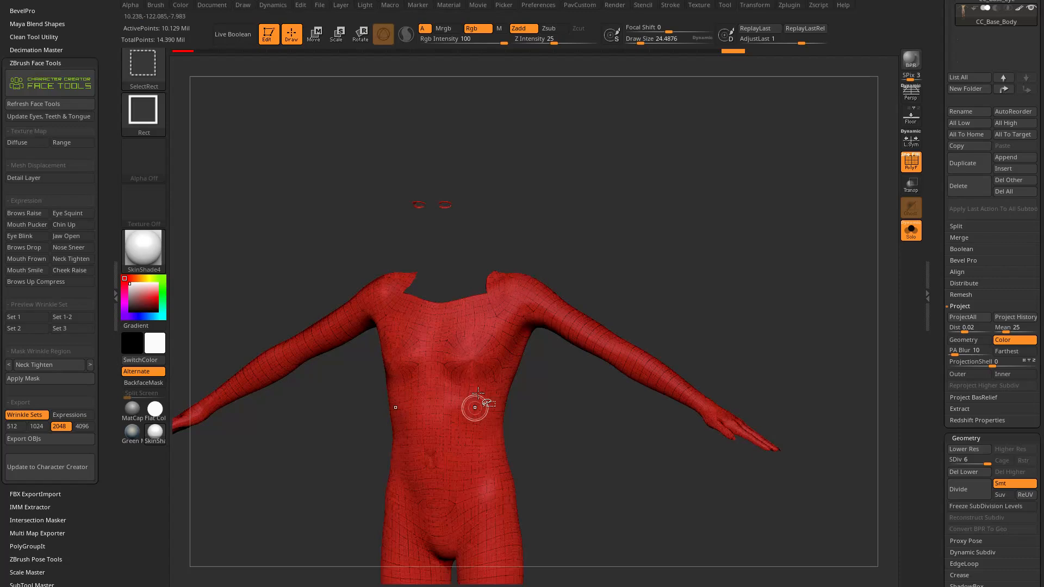
pyautogui.moveTo(727, 161)
pyautogui.keyDown('ctrl'); pyautogui.keyDown('shift'); pyautogui.mouseDown()
pyautogui.moveTo(793, 289)
pyautogui.moveTo(762, 249)
pyautogui.moveTo(814, 359)
pyautogui.mouseUp(); pyautogui.keyUp('shift'); pyautogui.keyUp('ctrl')
pyautogui.keyDown('alt'); pyautogui.moveTo(652, 280); pyautogui.dragTo(702, 352); pyautogui.keyUp('alt')
pyautogui.click(911, 162)
# - Project the painted color onto the isolated head and neck, and unhide the rest of CC_Base_Body
pyautogui.click(963, 317)
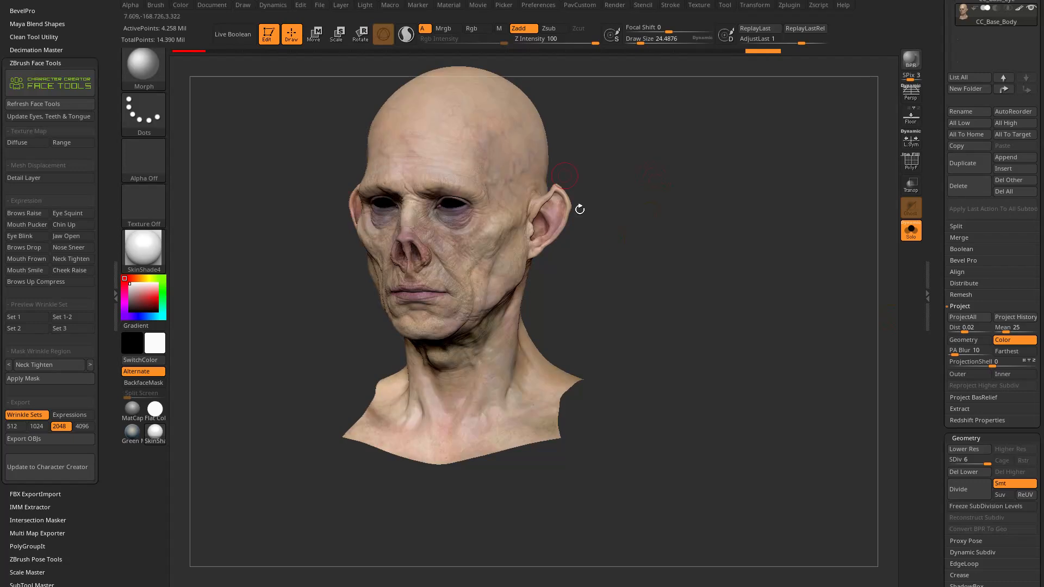
pyautogui.moveTo(678, 222); pyautogui.dragTo(734, 227)
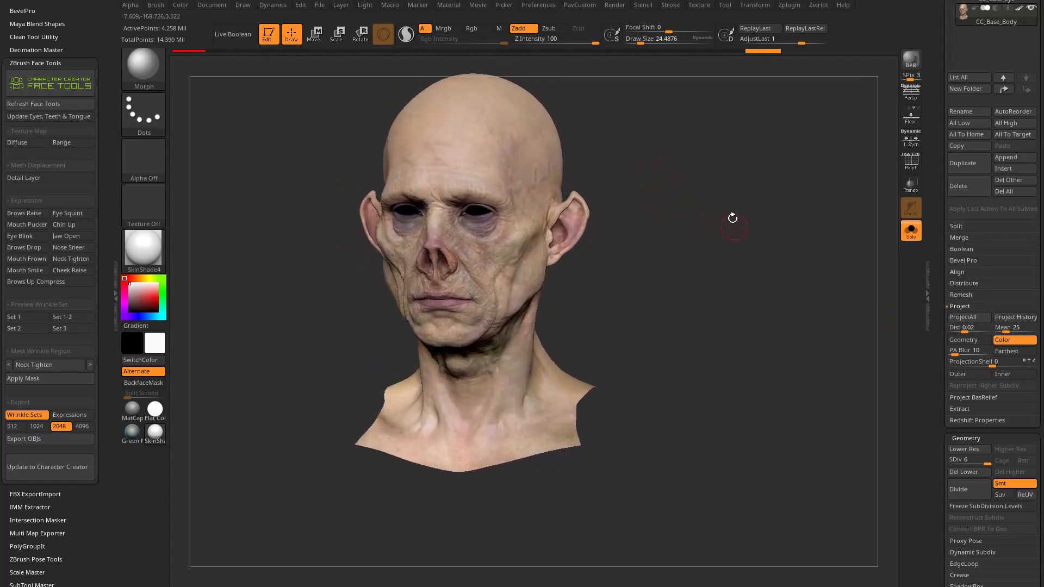
pyautogui.moveTo(673, 272); pyautogui.dragTo(680, 279)
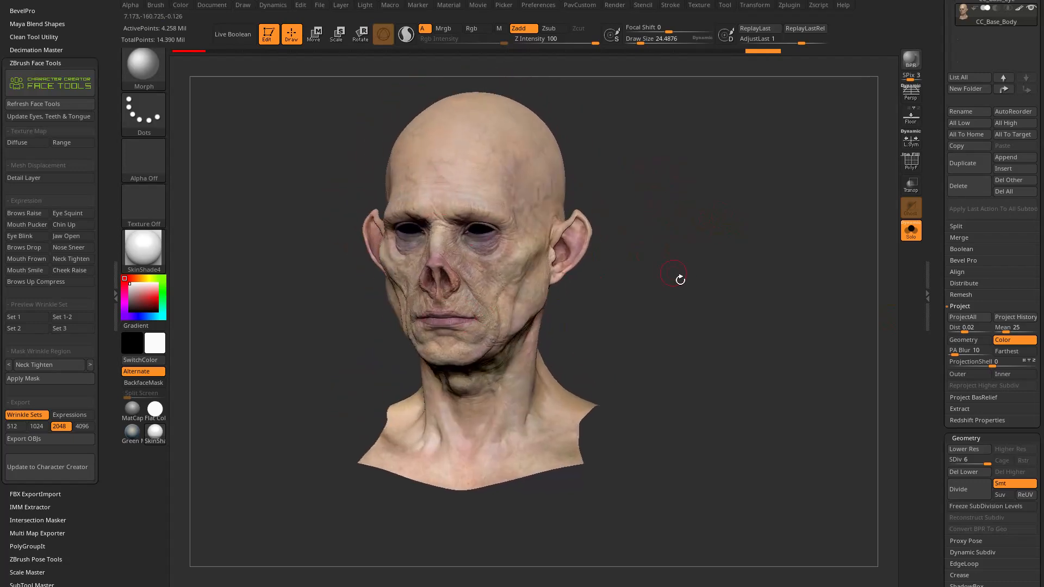
pyautogui.keyDown('ctrl'); pyautogui.keyDown('shift'); pyautogui.click(731, 250); pyautogui.keyUp('shift'); pyautogui.keyUp('ctrl')
pyautogui.moveTo(729, 256)
pyautogui.mouseDown()
pyautogui.moveTo(752, 275)
pyautogui.moveTo(735, 266)
pyautogui.moveTo(887, 253)
pyautogui.mouseUp()
pyautogui.scroll(5, 995, 326)
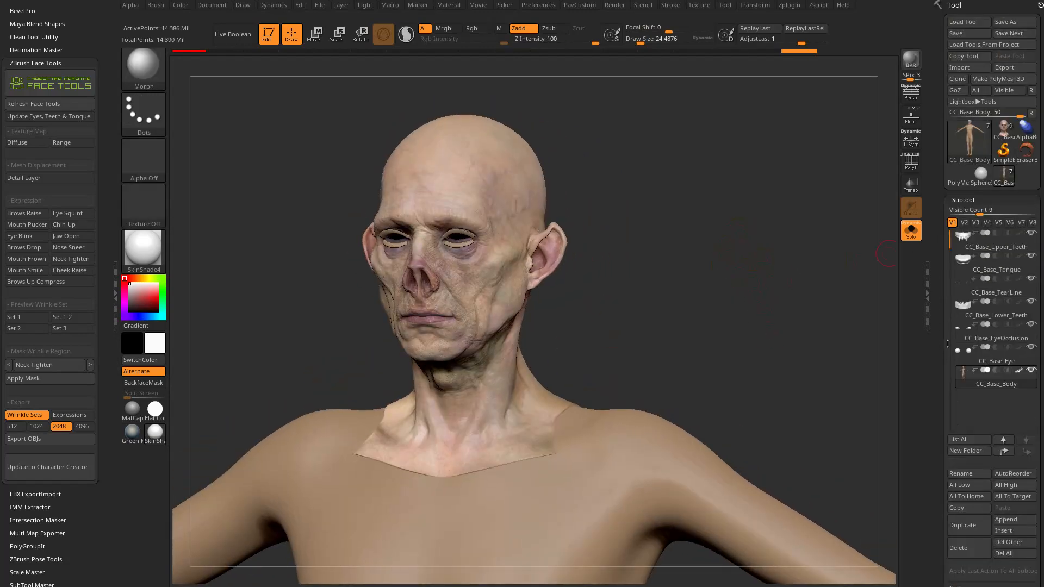
# - Turn off the polypaint display of CC_Base_Body and apply the Green Metallic material
pyautogui.click(1021, 367)
pyautogui.click(1018, 370)
pyautogui.moveTo(870, 304); pyautogui.dragTo(812, 299)
pyautogui.click(143, 249)
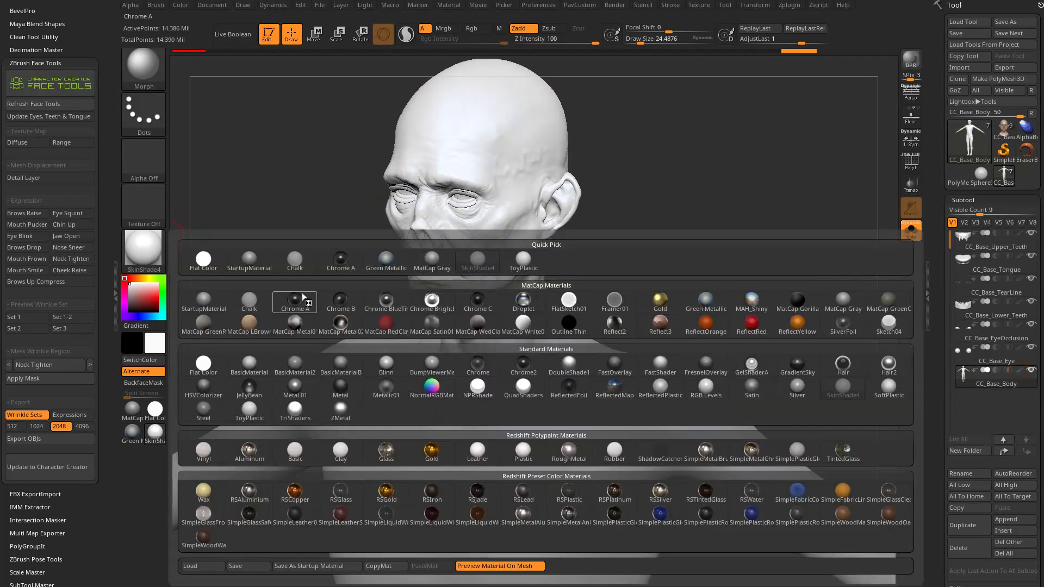
pyautogui.click(383, 260)
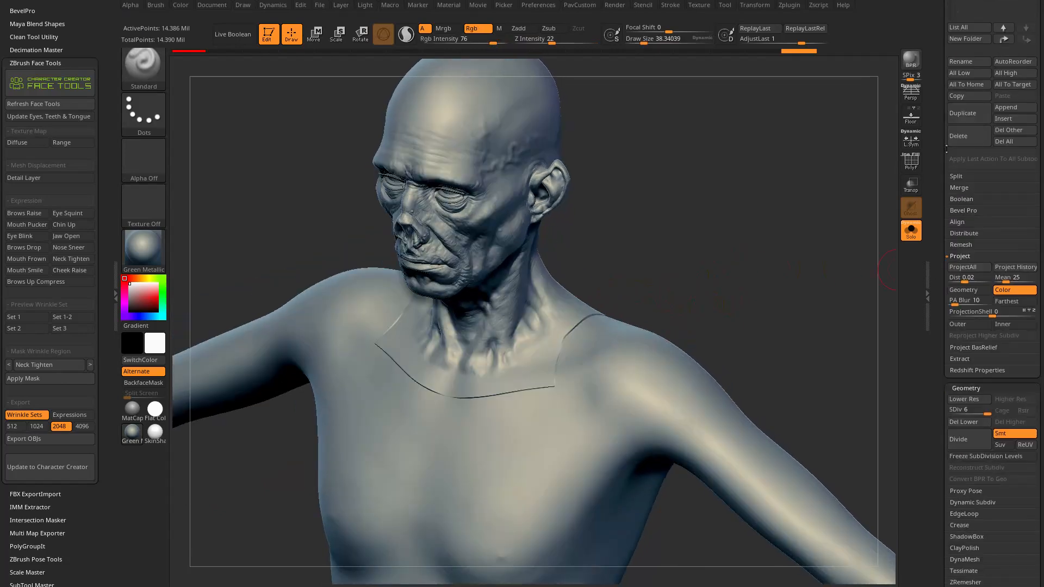
# - Lower CC_Base_Body to subdivision level 3 and smooth the seam around the neck base on the chest and back
pyautogui.scroll(-5, 973, 305)
pyautogui.moveTo(983, 306); pyautogui.dragTo(963, 307)
pyautogui.keyDown('shift'); pyautogui.moveTo(420, 385); pyautogui.dragTo(378, 351); pyautogui.keyUp('shift')
pyautogui.keyDown('shift'); pyautogui.moveTo(510, 394); pyautogui.dragTo(555, 374); pyautogui.keyUp('shift')
pyautogui.moveTo(625, 310)
pyautogui.mouseDown()
pyautogui.moveTo(676, 286)
pyautogui.moveTo(597, 149)
pyautogui.moveTo(410, 413)
pyautogui.mouseUp()
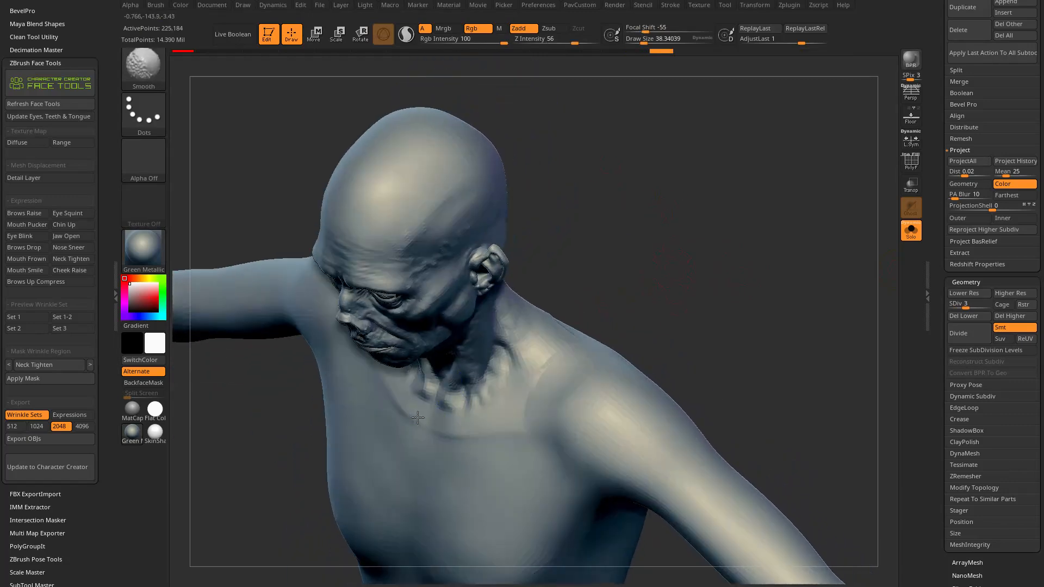
pyautogui.moveTo(587, 305); pyautogui.dragTo(624, 317)
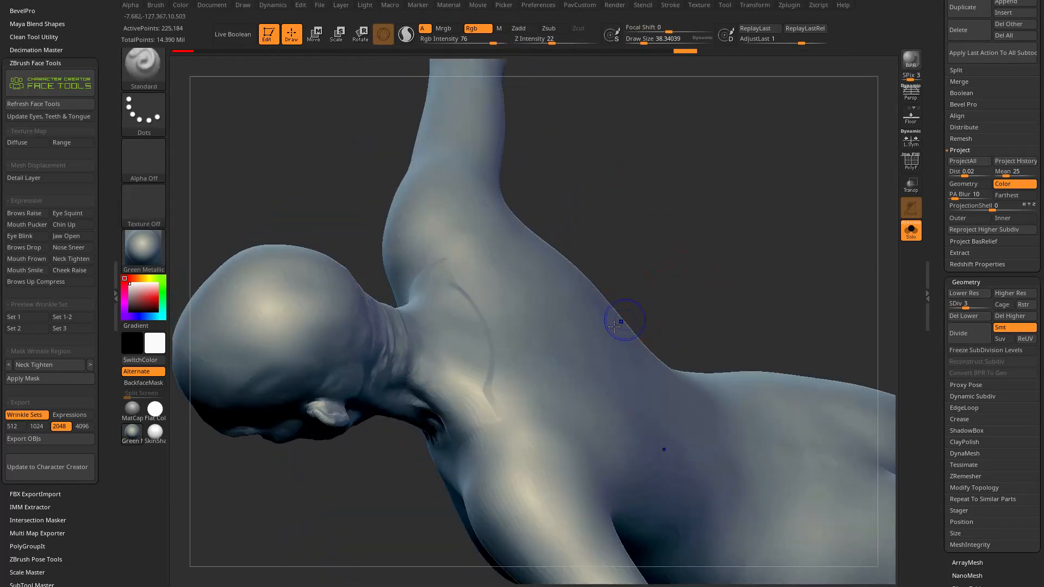
pyautogui.moveTo(626, 255)
pyautogui.mouseDown()
pyautogui.moveTo(745, 203)
pyautogui.moveTo(722, 286)
pyautogui.moveTo(680, 310)
pyautogui.moveTo(687, 266)
pyautogui.mouseUp()
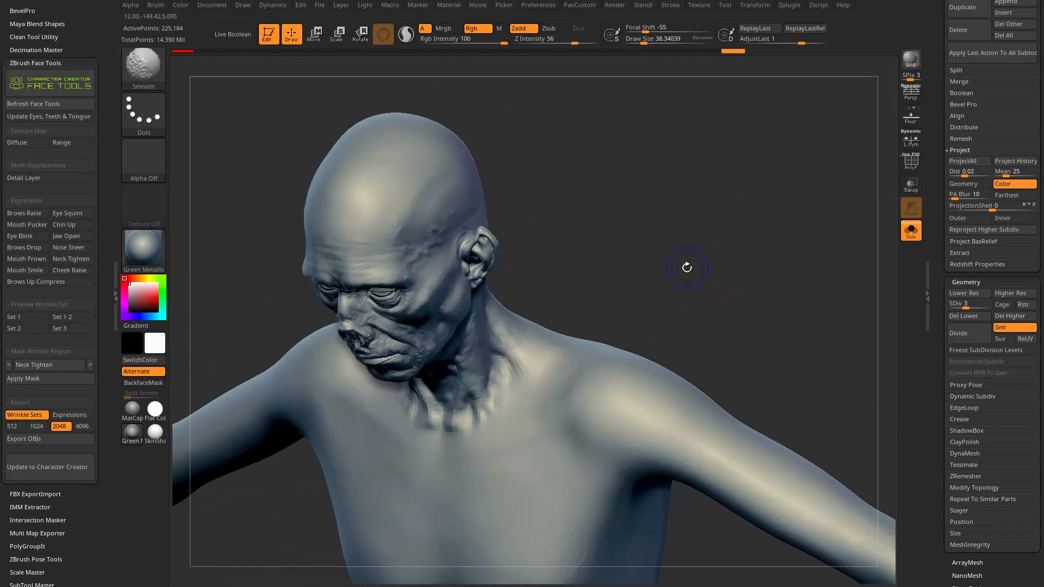
# - Set the Smooth brush's Z Intensity to 100 and its Weighted Smooth Mode to 1
pyautogui.keyDown('shift'); pyautogui.moveTo(576, 40); pyautogui.dragTo(604, 38); pyautogui.keyUp('shift')
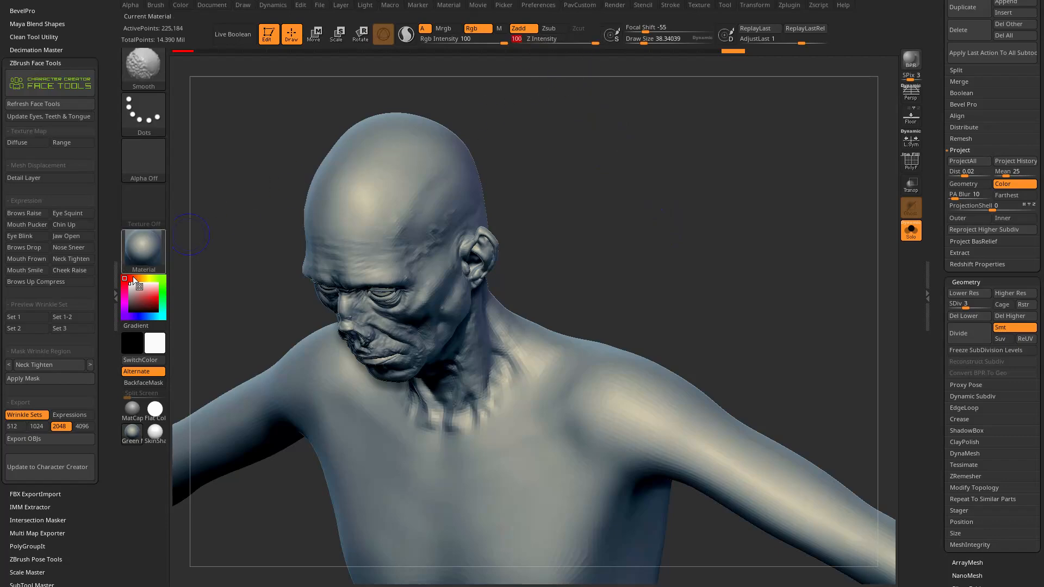
pyautogui.scroll(-5, 85, 409)
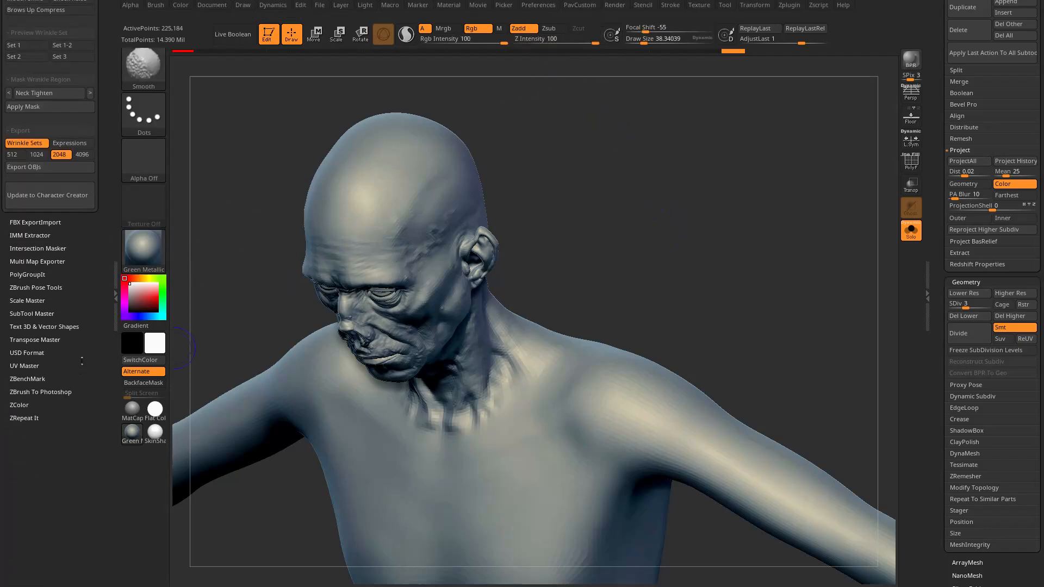
pyautogui.click(156, 7)
pyautogui.click(159, 16)
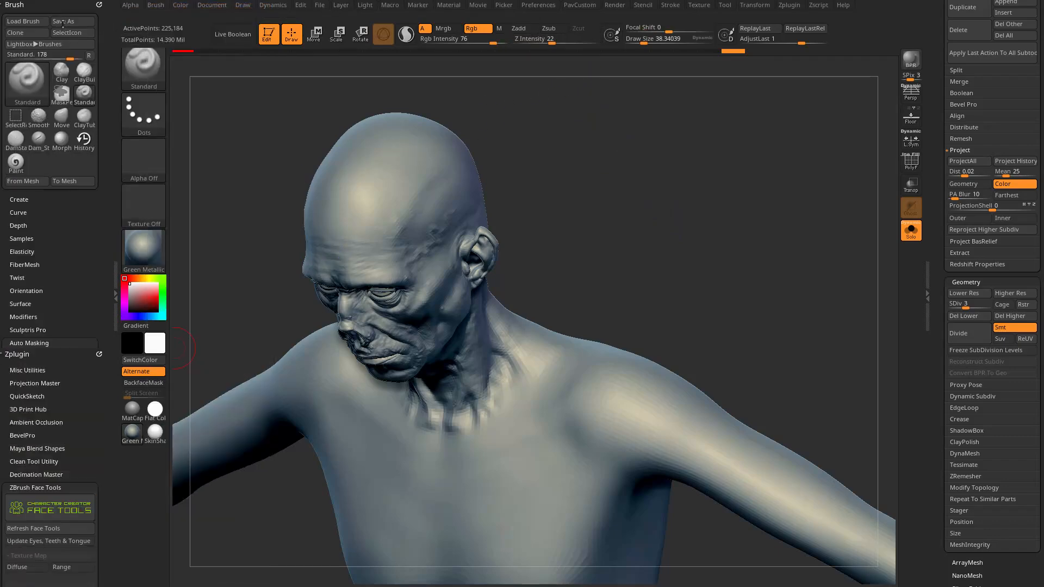
pyautogui.scroll(-1, 64, 244)
pyautogui.scroll(-3, 63, 244)
pyautogui.press('shift')
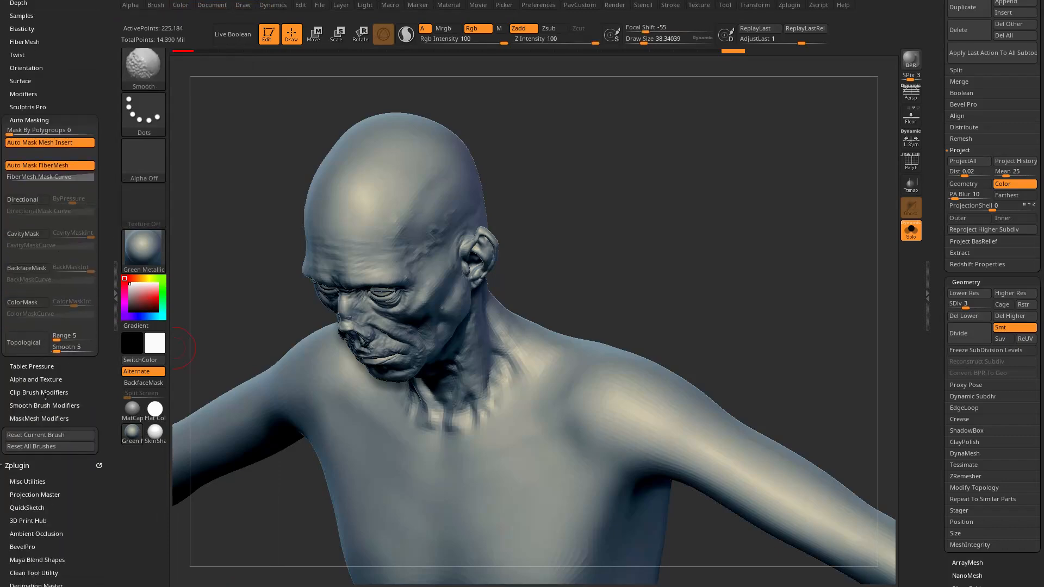
pyautogui.click(39, 405)
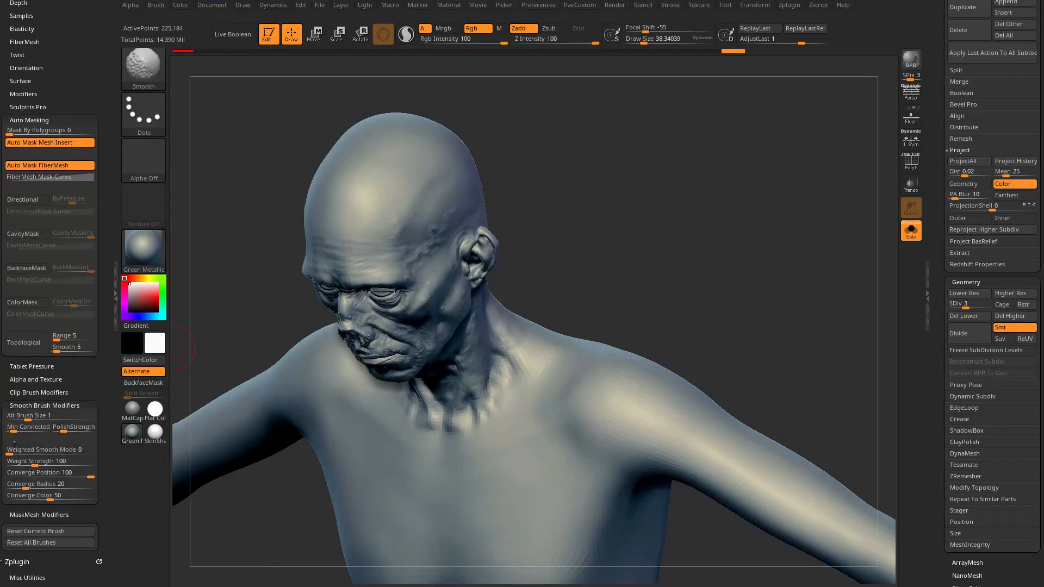
pyautogui.click(15, 449)
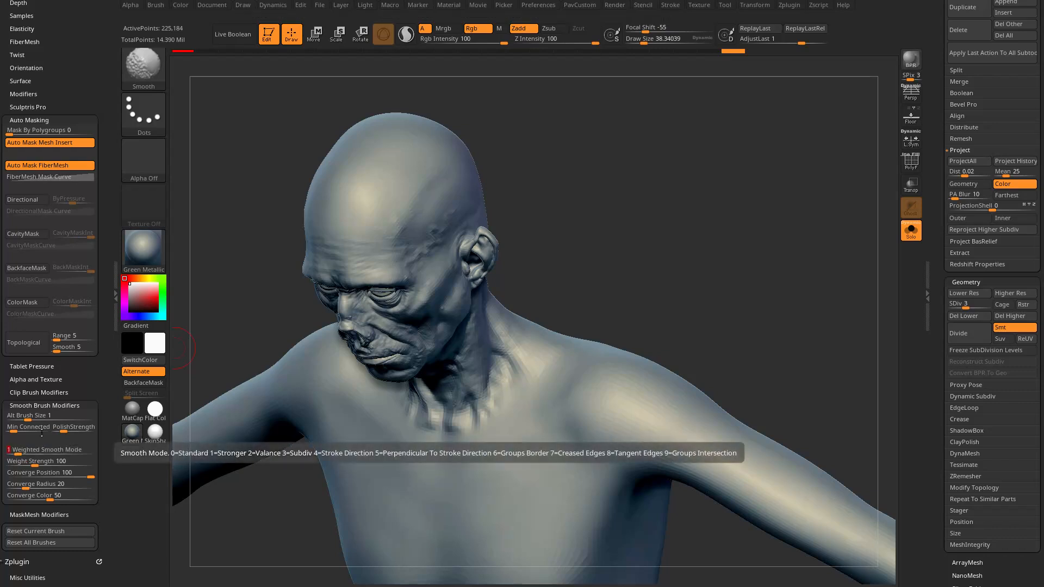
# - Raise the mesh to subdivision level 5 and smooth the neck seam across the upper chest and shoulder
pyautogui.moveTo(969, 307); pyautogui.dragTo(977, 307)
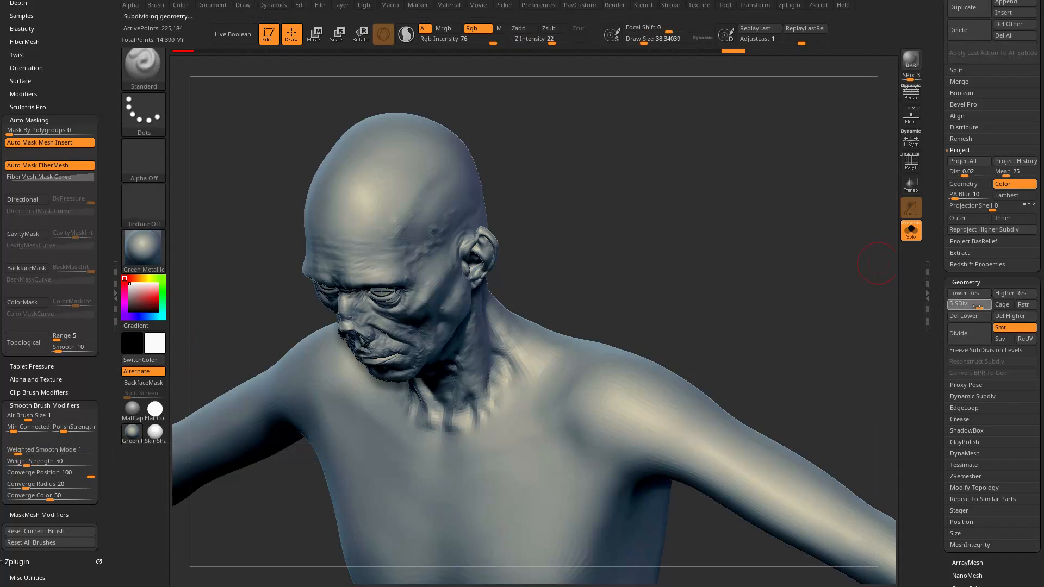
pyautogui.keyDown('shift'); pyautogui.moveTo(536, 423); pyautogui.dragTo(463, 460); pyautogui.keyUp('shift')
pyautogui.keyDown('shift'); pyautogui.moveTo(531, 423); pyautogui.dragTo(541, 387); pyautogui.keyUp('shift')
pyautogui.moveTo(731, 247); pyautogui.dragTo(703, 310)
# - Lower the mesh to subdivision level 4 and smooth the neck seam over the shoulder and upper back
pyautogui.moveTo(978, 304); pyautogui.dragTo(973, 306)
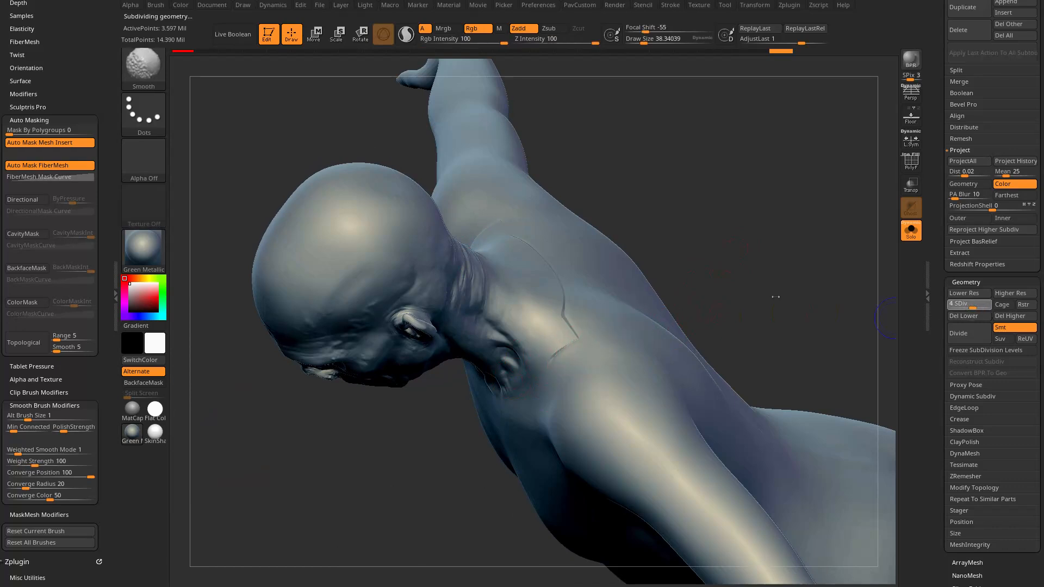
pyautogui.moveTo(812, 283); pyautogui.dragTo(804, 249)
pyautogui.moveTo(575, 385)
pyautogui.keyDown('shift'); pyautogui.mouseDown()
pyautogui.moveTo(437, 439)
pyautogui.moveTo(553, 368)
pyautogui.moveTo(569, 338)
pyautogui.mouseUp(); pyautogui.keyUp('shift')
pyautogui.moveTo(679, 267); pyautogui.dragTo(660, 337)
pyautogui.keyDown('shift'); pyautogui.moveTo(566, 354); pyautogui.dragTo(568, 272); pyautogui.keyUp('shift')
# - Return to subdivision level 5 and smooth the remaining seam on the upper back, collar and shoulder
pyautogui.moveTo(973, 304); pyautogui.dragTo(978, 304)
pyautogui.moveTo(538, 250)
pyautogui.keyDown('shift'); pyautogui.mouseDown()
pyautogui.moveTo(530, 217)
pyautogui.moveTo(569, 299)
pyautogui.mouseUp(); pyautogui.keyUp('shift')
pyautogui.moveTo(813, 181); pyautogui.dragTo(612, 329)
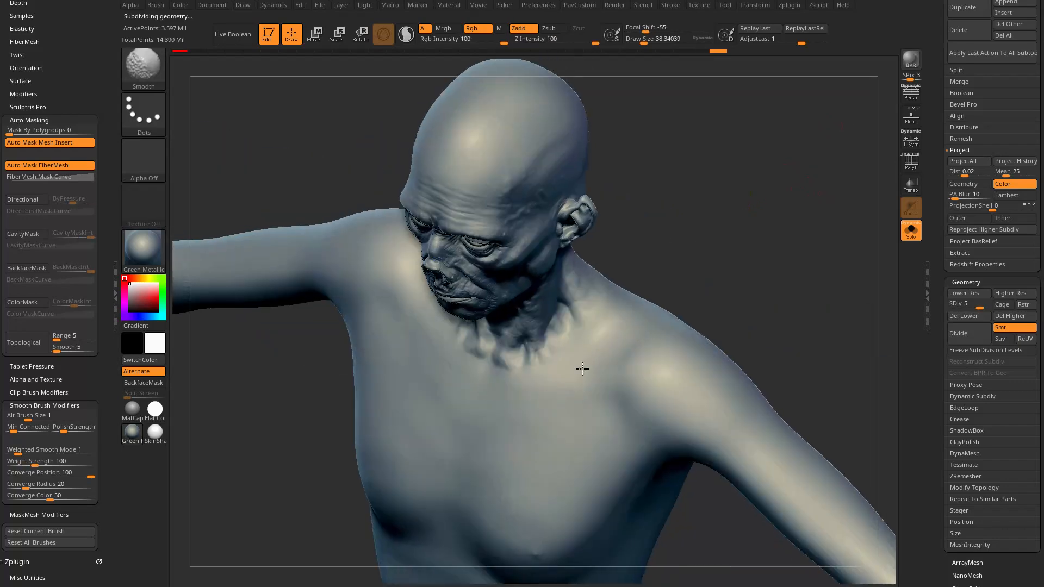
pyautogui.keyDown('shift'); pyautogui.moveTo(546, 400); pyautogui.dragTo(611, 337); pyautogui.keyUp('shift')
pyautogui.moveTo(720, 251); pyautogui.dragTo(660, 316)
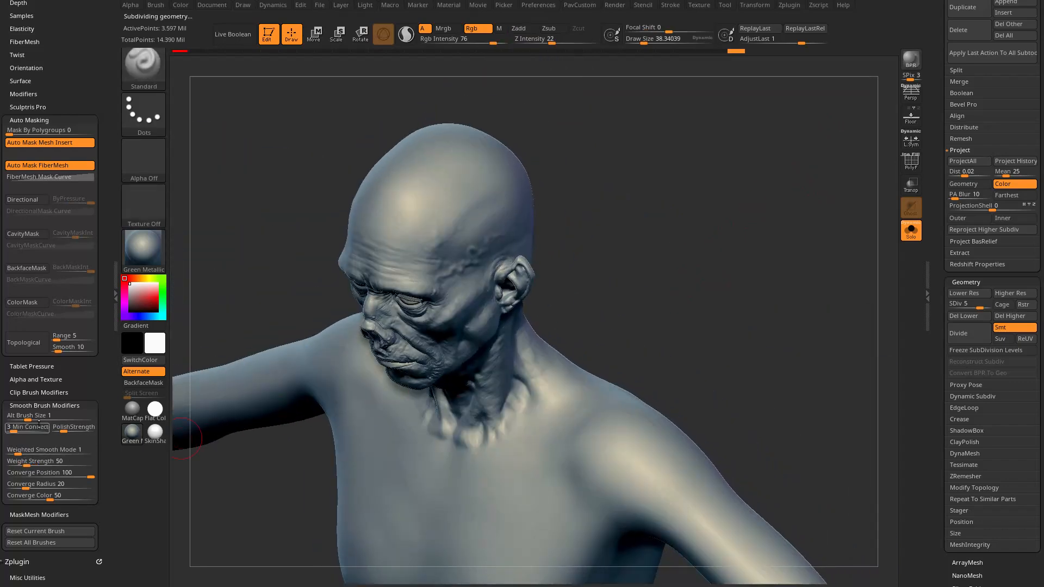
# - Raise the mesh to subdivision level 6 and smooth the seam across the upper chest, shoulder and upper back
pyautogui.moveTo(710, 251); pyautogui.dragTo(691, 225)
pyautogui.moveTo(980, 306); pyautogui.dragTo(989, 306)
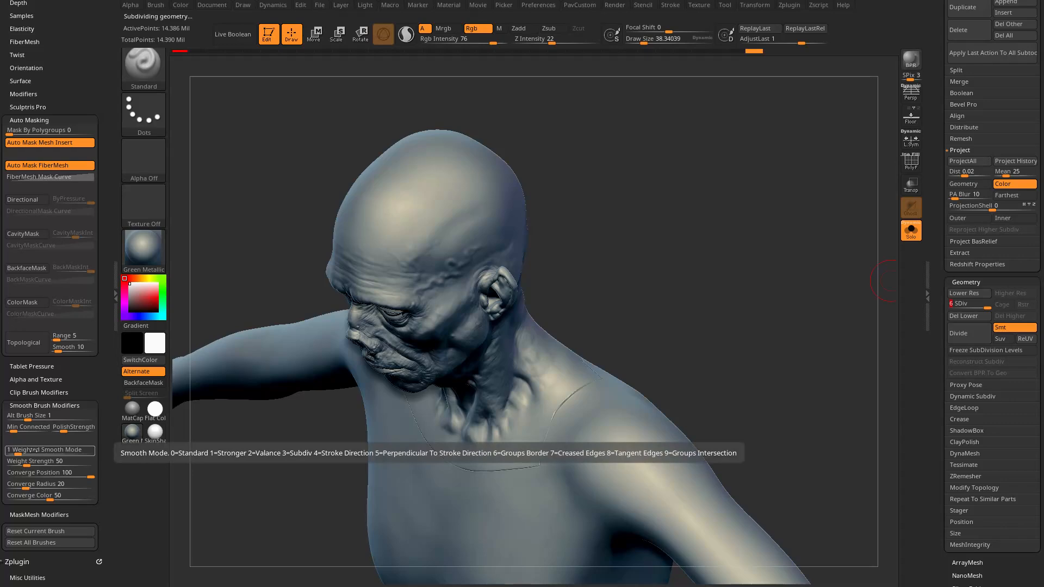
pyautogui.moveTo(604, 286); pyautogui.dragTo(652, 268)
pyautogui.moveTo(376, 429)
pyautogui.keyDown('shift'); pyautogui.mouseDown()
pyautogui.moveTo(466, 482)
pyautogui.moveTo(529, 462)
pyautogui.mouseUp(); pyautogui.keyUp('shift')
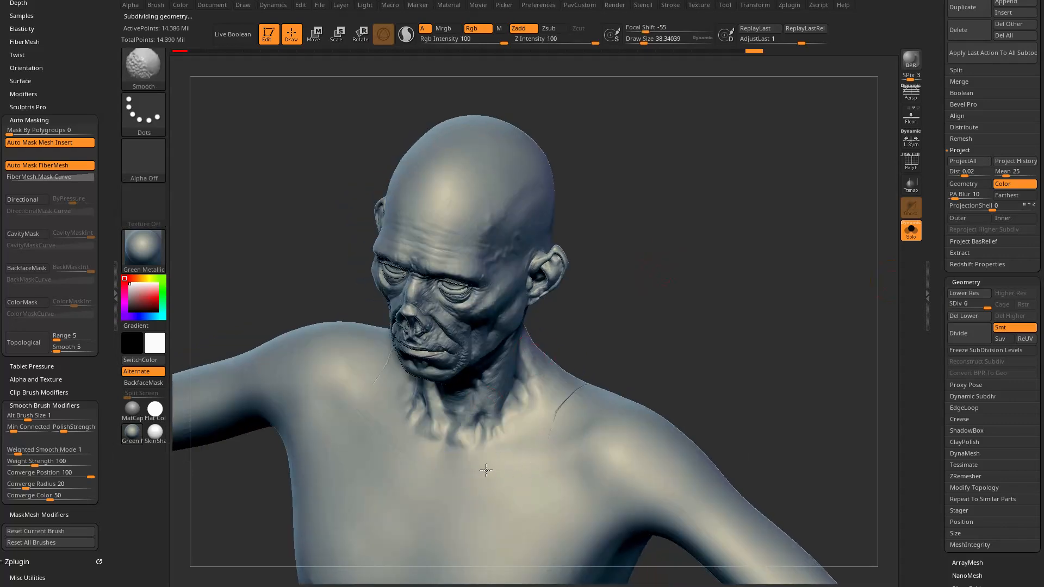
pyautogui.moveTo(559, 407); pyautogui.dragTo(452, 473)
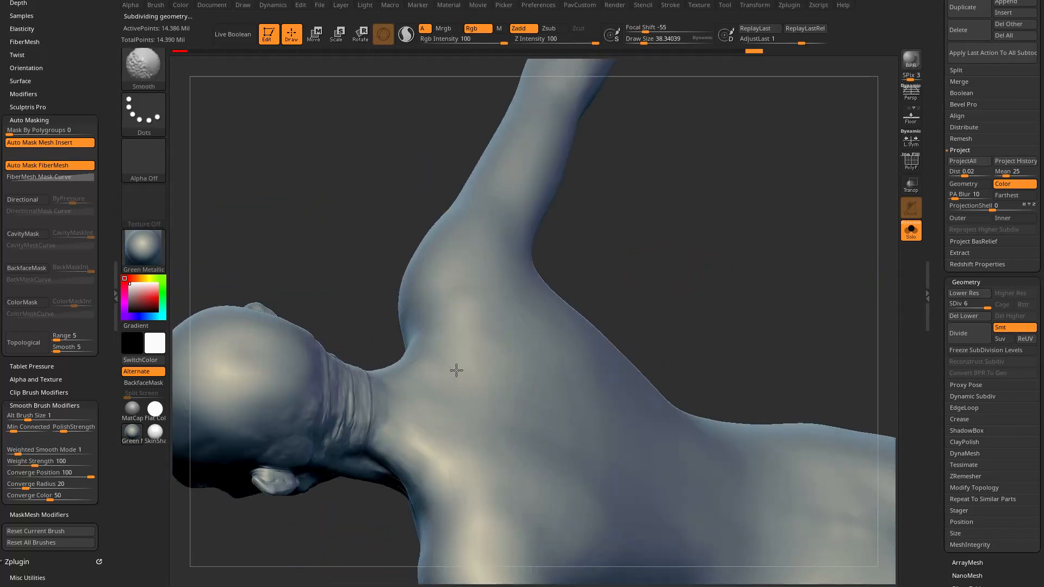
pyautogui.moveTo(641, 337); pyautogui.dragTo(445, 487)
pyautogui.moveTo(490, 304)
pyautogui.keyDown('shift'); pyautogui.mouseDown()
pyautogui.moveTo(547, 266)
pyautogui.moveTo(618, 279)
pyautogui.mouseUp(); pyautogui.keyUp('shift')
# - Turn on polypaint display for the CC_Base_Body subtool and switch the material to SkinShade4
pyautogui.scroll(10, 994, 326)
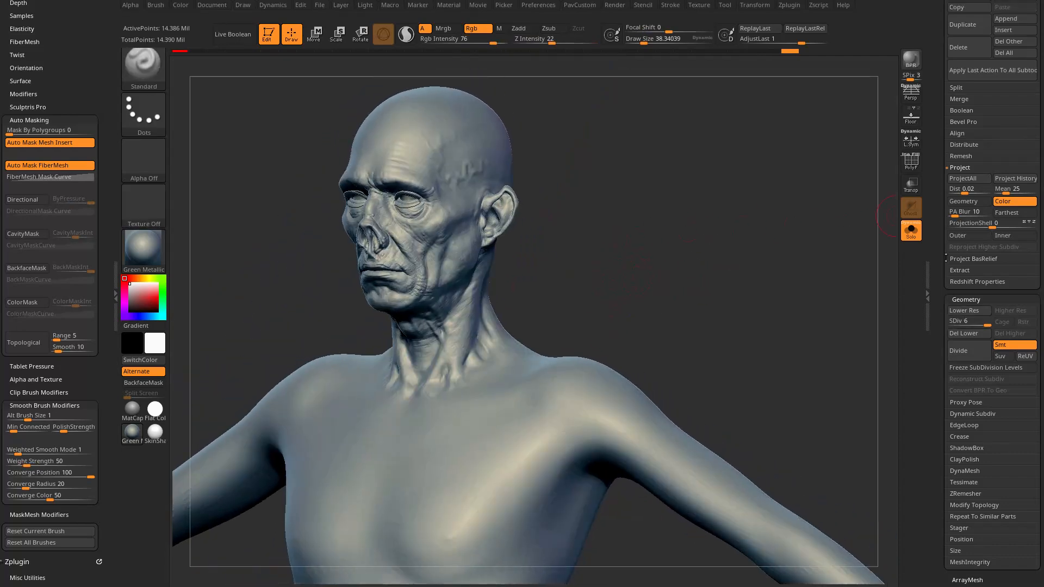
pyautogui.click(1019, 371)
pyautogui.keyDown('alt'); pyautogui.moveTo(693, 309); pyautogui.dragTo(782, 310); pyautogui.keyUp('alt')
pyautogui.click(145, 252)
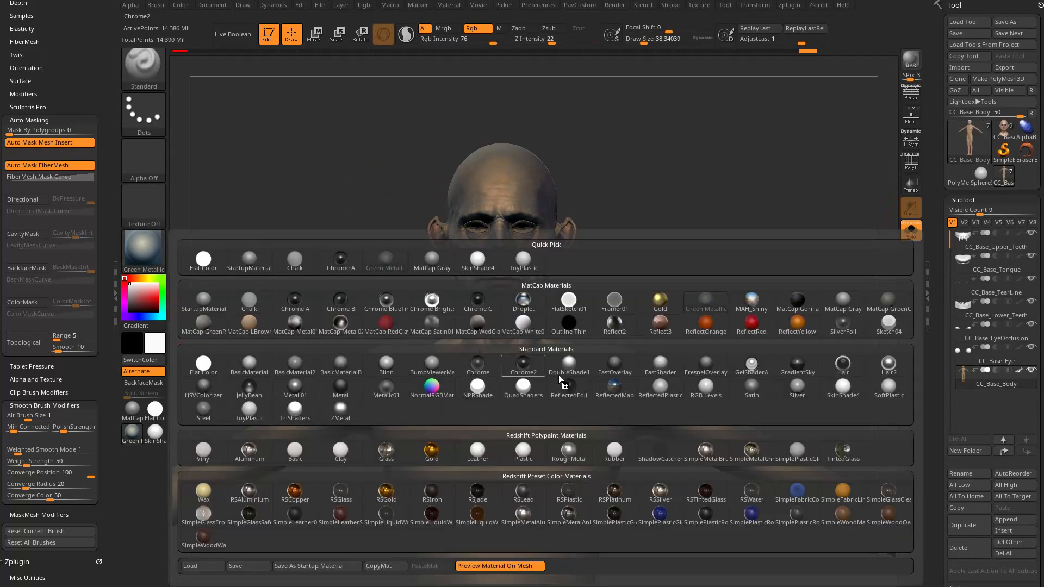
pyautogui.click(843, 387)
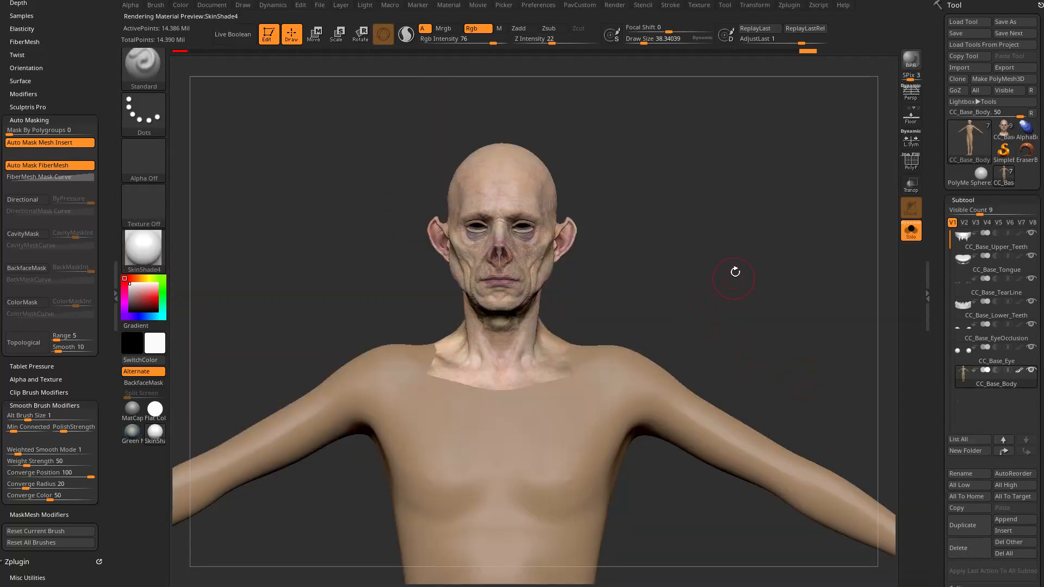
# - Turn off Solo mode so the whole body shows together with its other subtools
pyautogui.keyDown('alt'); pyautogui.moveTo(774, 282); pyautogui.dragTo(731, 237); pyautogui.keyUp('alt')
pyautogui.moveTo(804, 275); pyautogui.dragTo(772, 278)
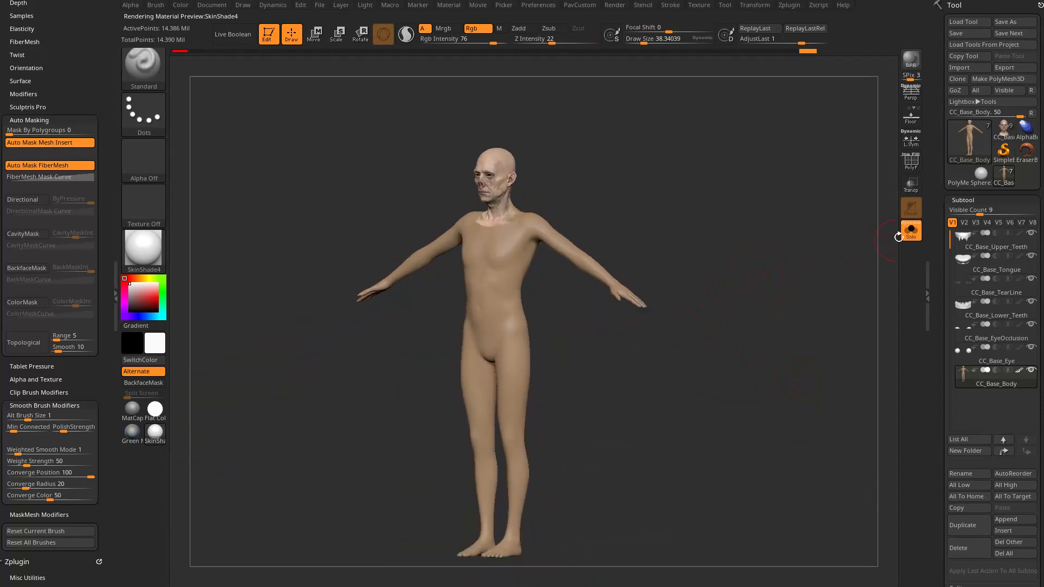
pyautogui.moveTo(713, 328); pyautogui.dragTo(782, 293)
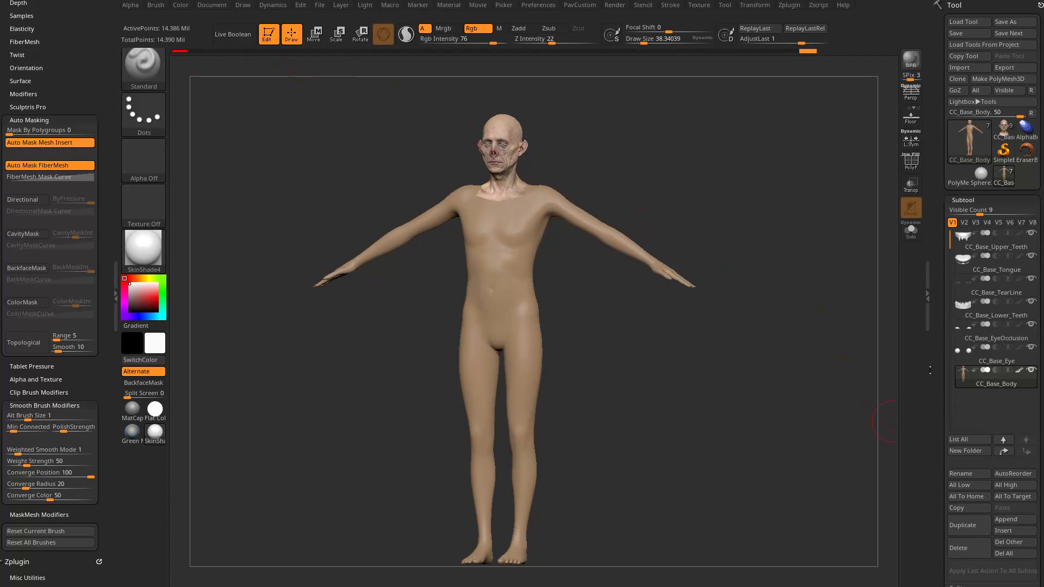
# - Save the project to the Desktop as a new file named FaceToolsBody_001
pyautogui.click(319, 5)
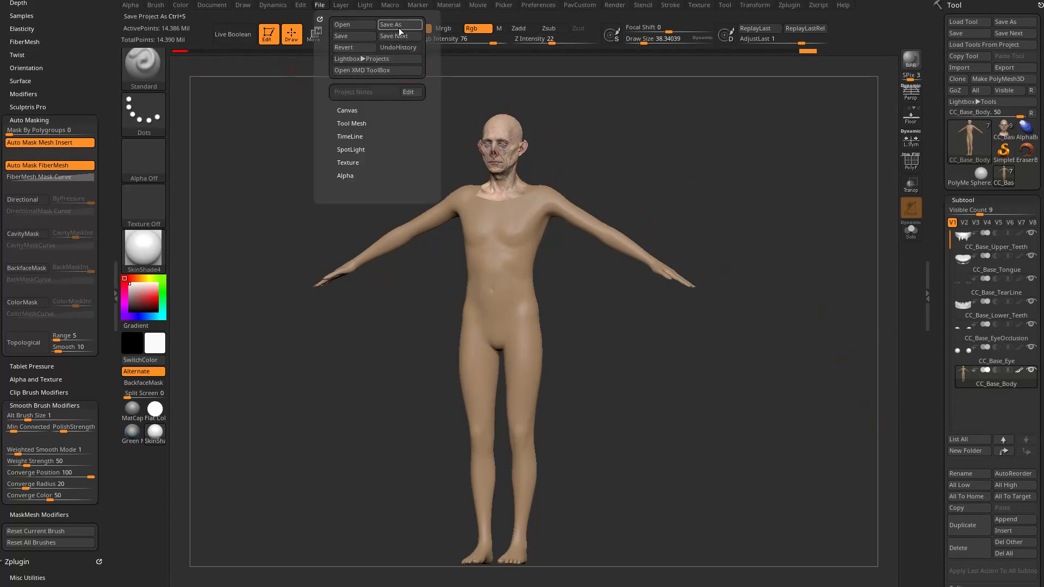
pyautogui.click(399, 30)
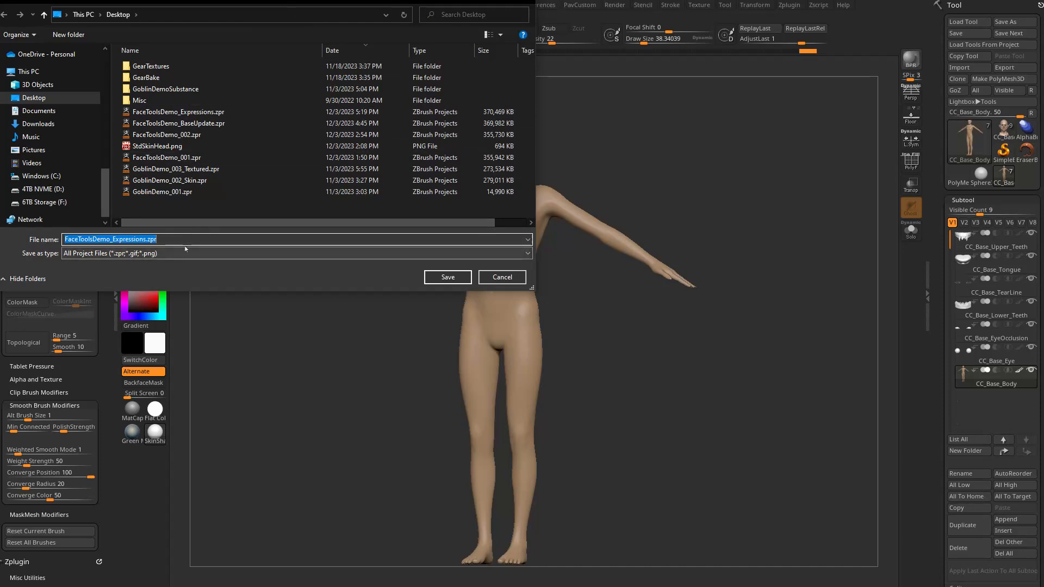
pyautogui.write('Face')
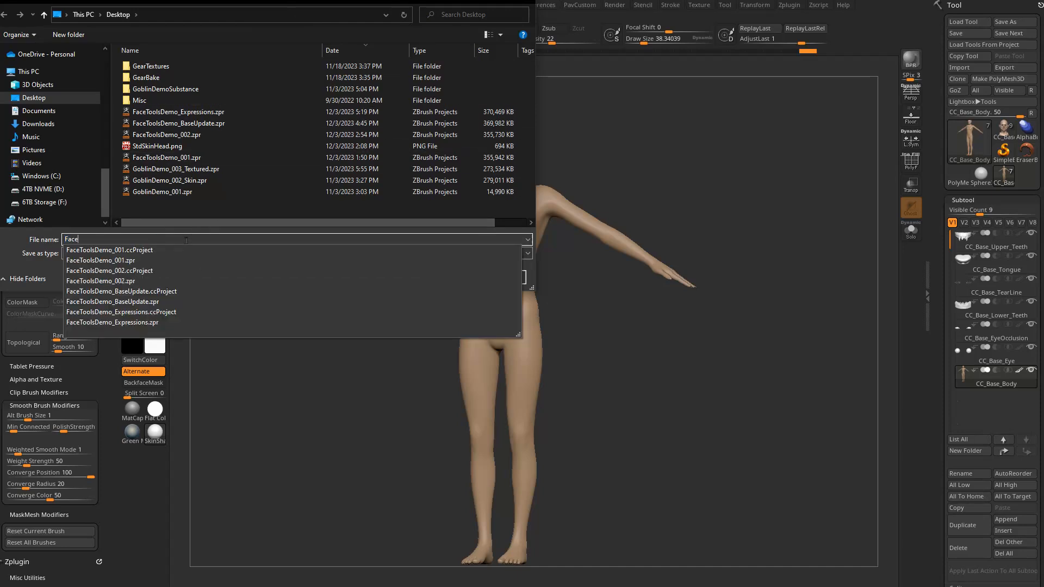
pyautogui.write('ToolsBody_001')
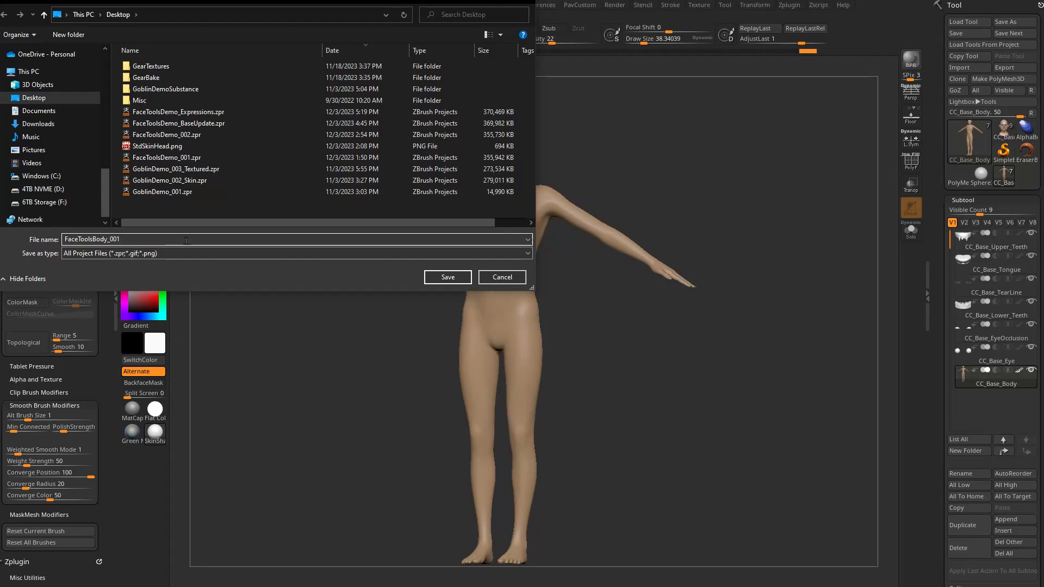
pyautogui.press('Return')
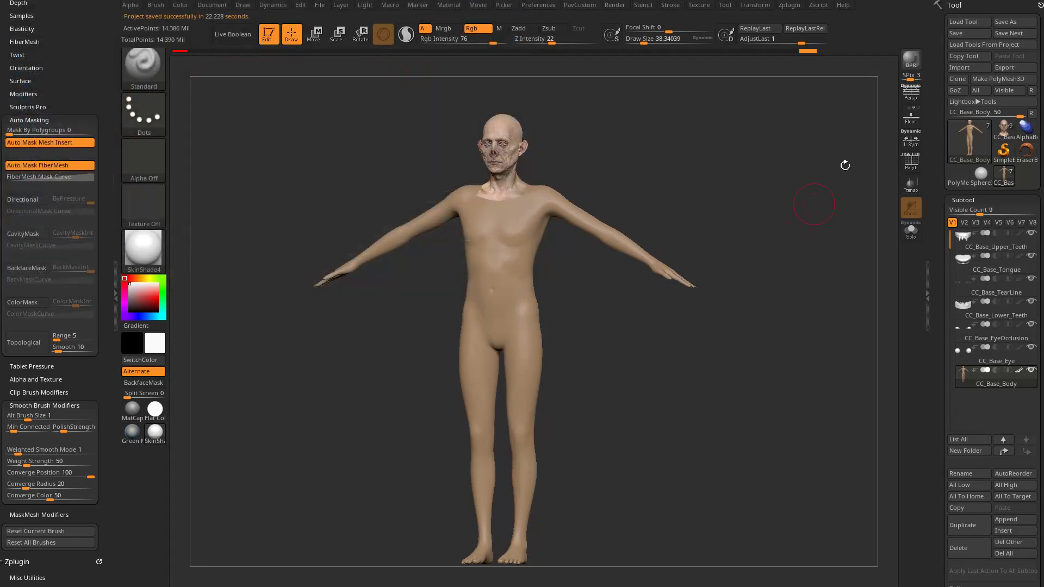
# - Send all subtools to Character Creator through GoZ with the Update action for mesh and texture
pyautogui.click(977, 91)
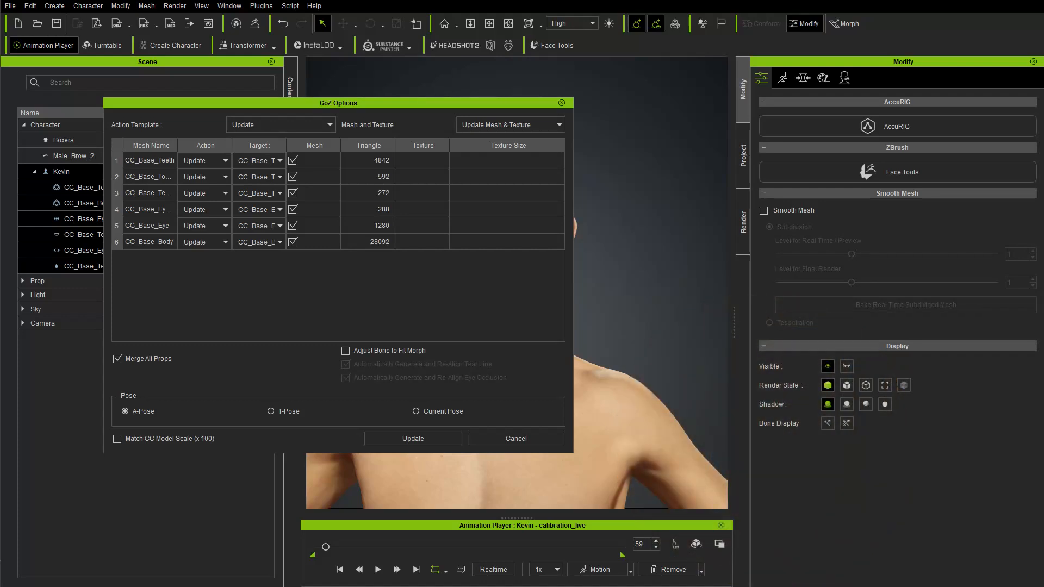
# - Switch to YouTube in the browser and look through the Character Creator Pipeline - Body playlist
pyautogui.moveTo(429, 586); pyautogui.dragTo(382, 9)
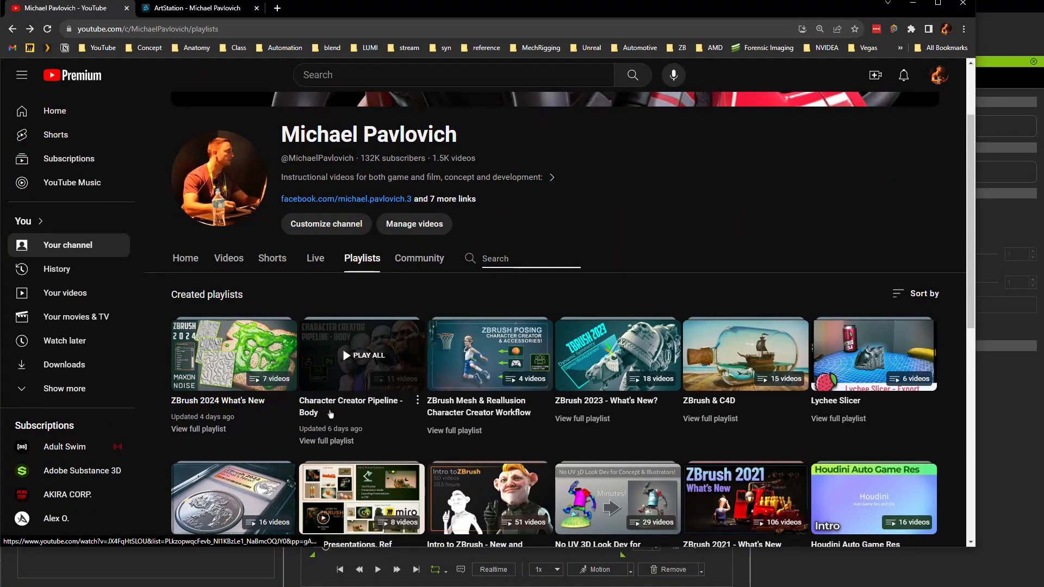
pyautogui.click(326, 440)
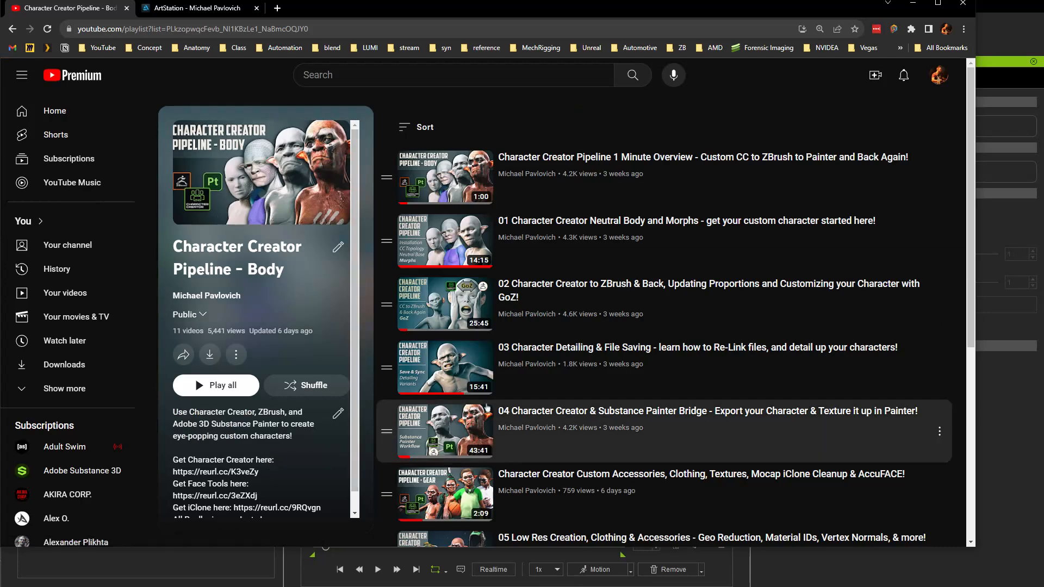
pyautogui.scroll(-1, 533, 152)
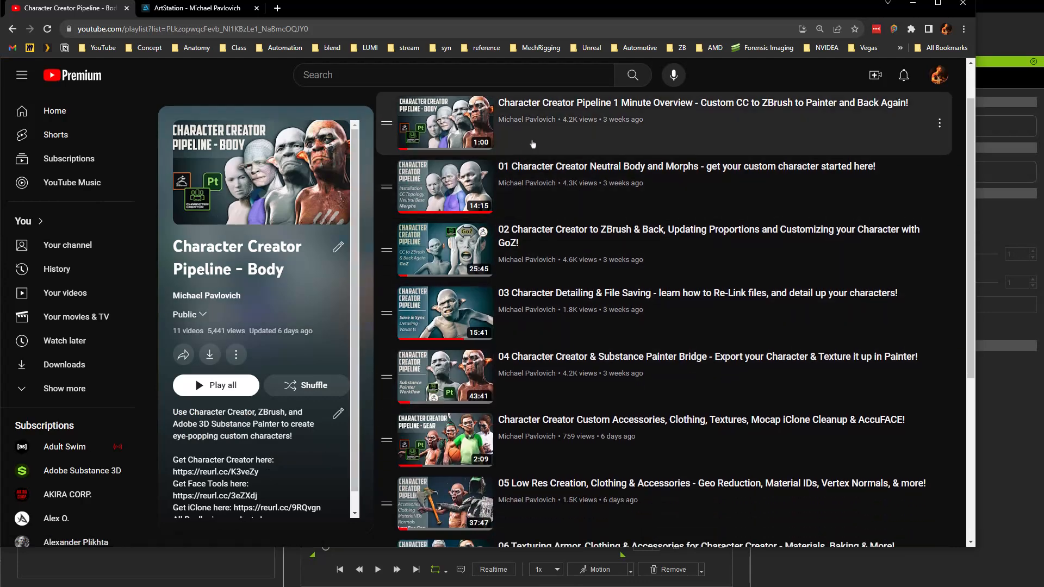
pyautogui.scroll(-1, 530, 174)
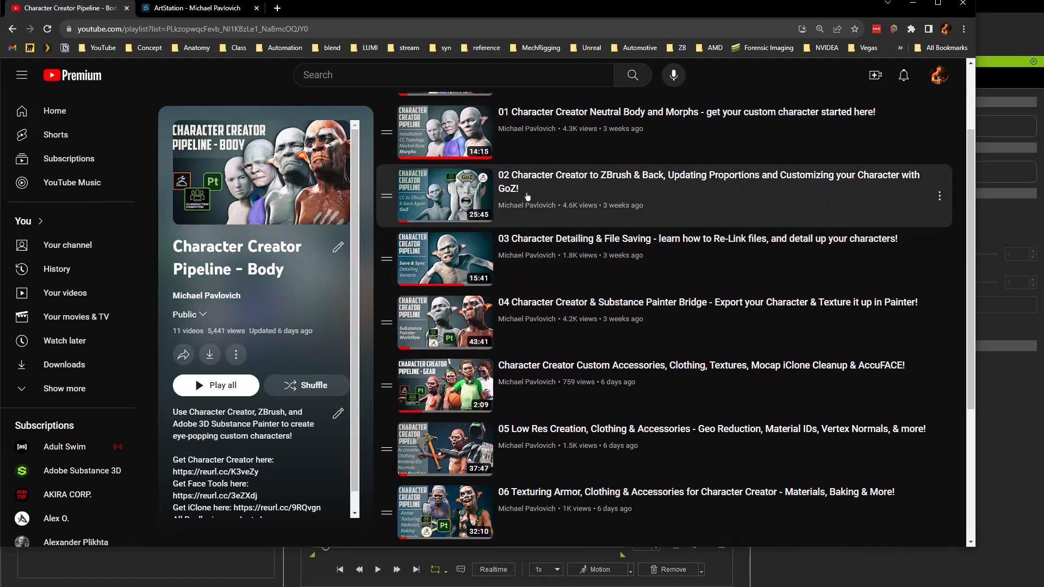
pyautogui.scroll(-2, 528, 201)
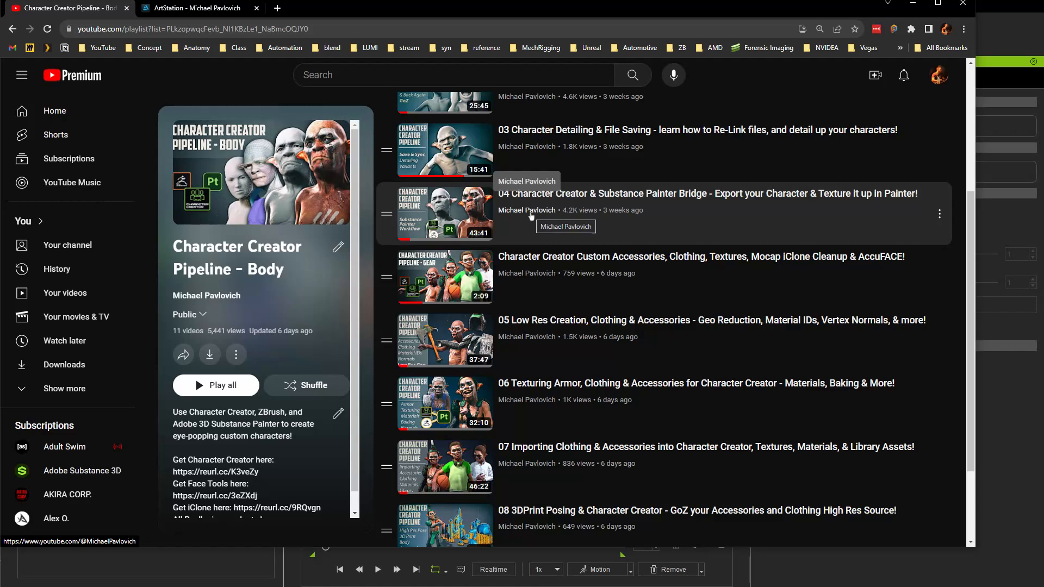
pyautogui.scroll(-2, 531, 215)
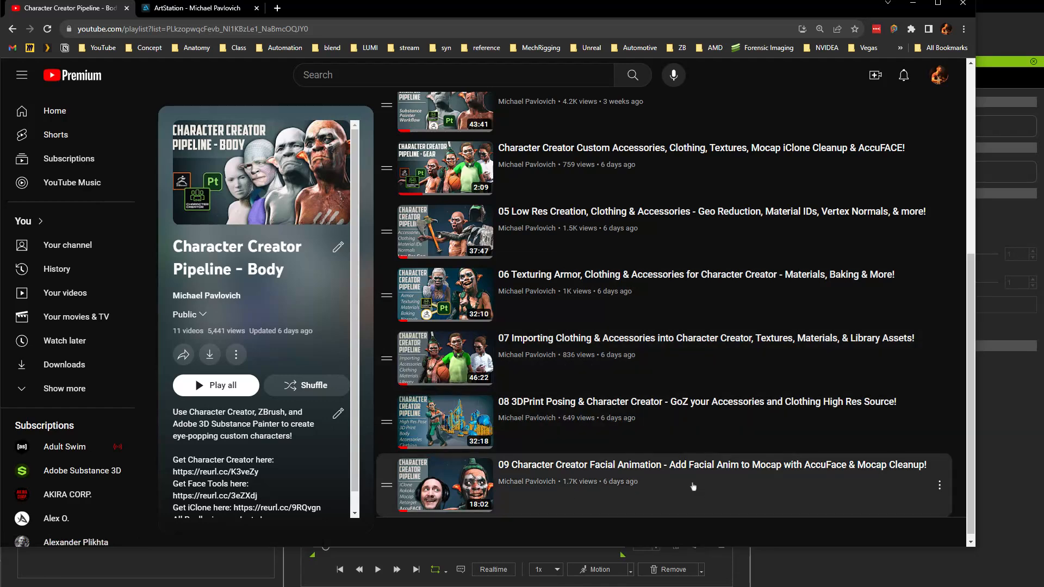
pyautogui.scroll(-1, 626, 492)
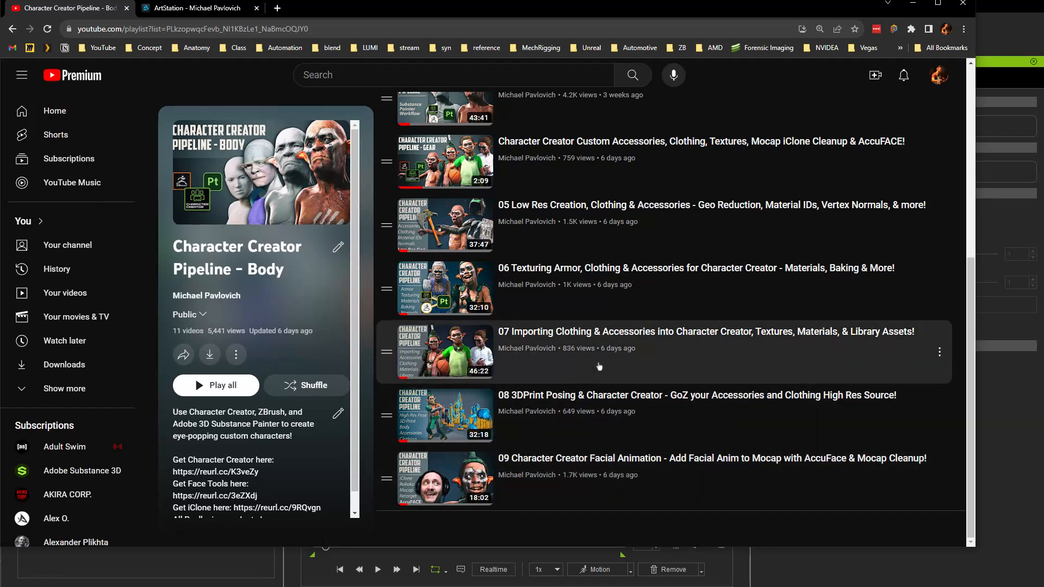
pyautogui.scroll(6, 599, 366)
# - Browse the ZBrush What's New and Reallusion Character Creator albums in the ArtStation portfolio
pyautogui.click(196, 8)
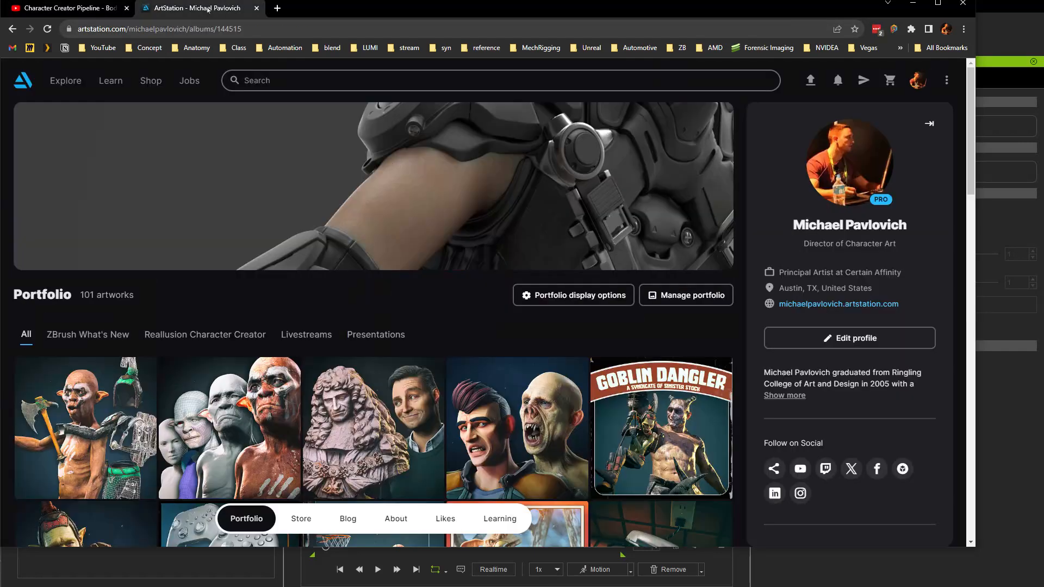
pyautogui.scroll(-2, 109, 228)
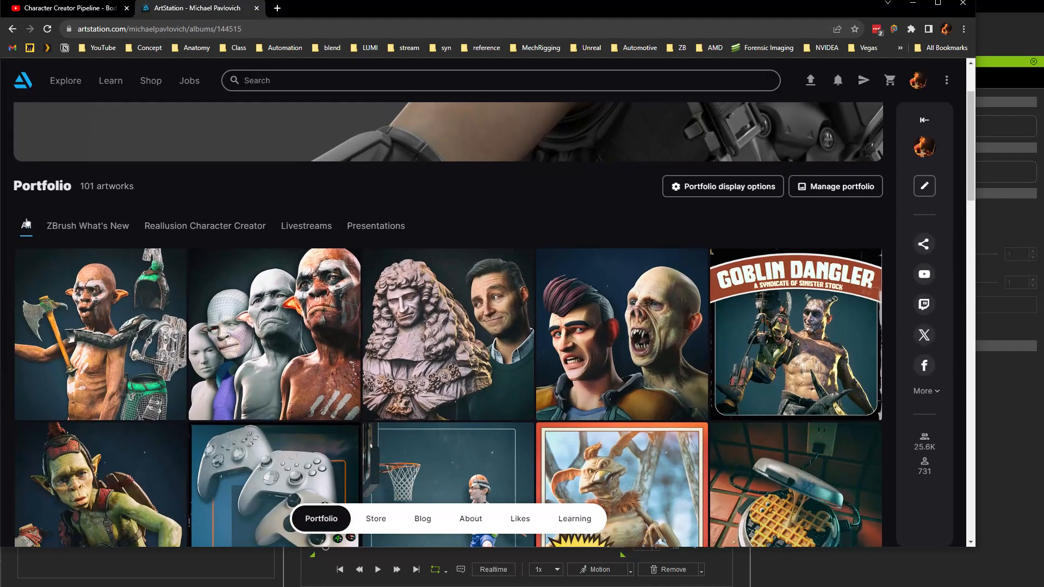
pyautogui.click(76, 226)
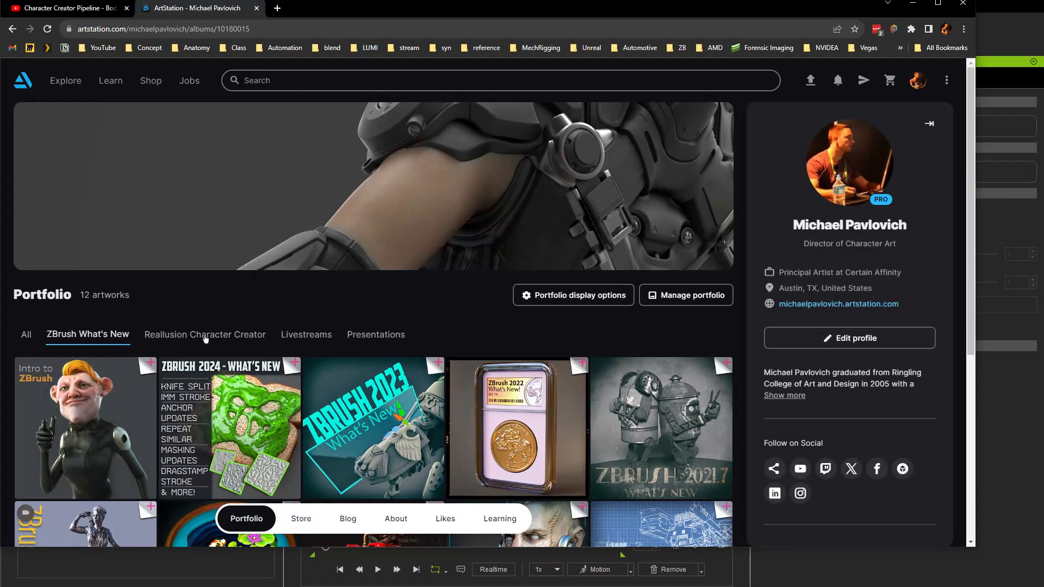
pyautogui.click(206, 335)
pyautogui.scroll(-3, 205, 339)
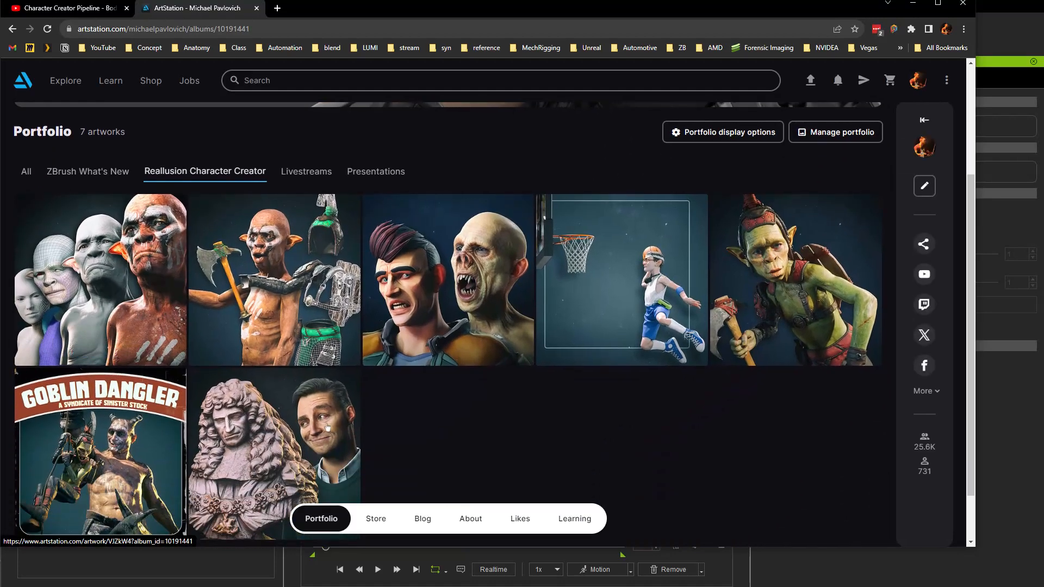
pyautogui.scroll(3, 275, 421)
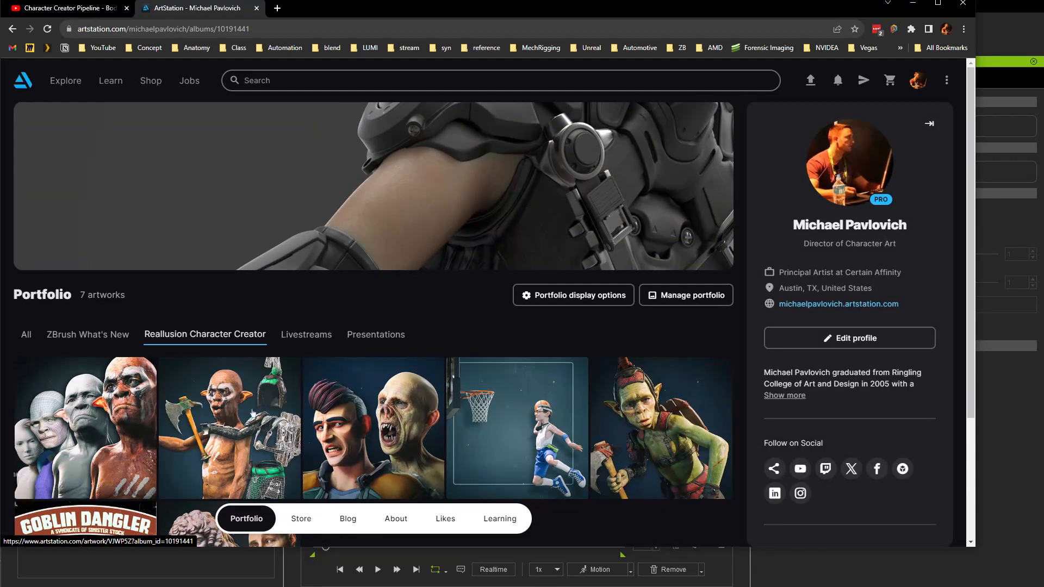
# - Return to Character Creator and inspect the updated character's head and torso from several angles
pyautogui.moveTo(337, 13); pyautogui.dragTo(372, 586)
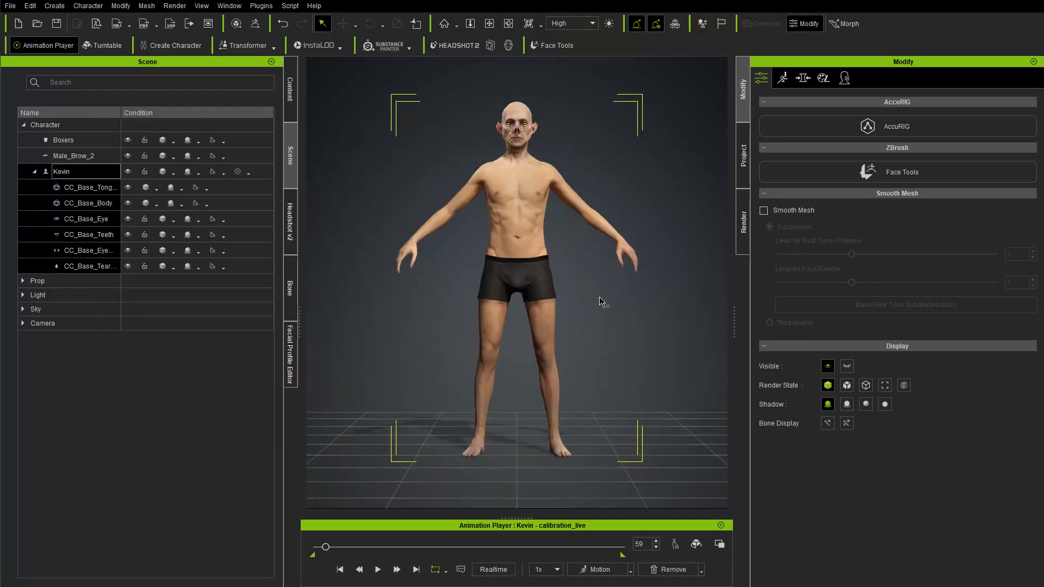
pyautogui.keyDown('alt'); pyautogui.moveTo(630, 297); pyautogui.dragTo(461, 308); pyautogui.keyUp('alt')
pyautogui.keyDown('alt'); pyautogui.moveTo(512, 274); pyautogui.dragTo(491, 101, button='right'); pyautogui.keyUp('alt')
pyautogui.keyDown('alt'); pyautogui.moveTo(491, 101); pyautogui.dragTo(489, 285, button='middle'); pyautogui.keyUp('alt')
pyautogui.keyDown('alt'); pyautogui.moveTo(490, 285); pyautogui.dragTo(653, 280); pyautogui.keyUp('alt')
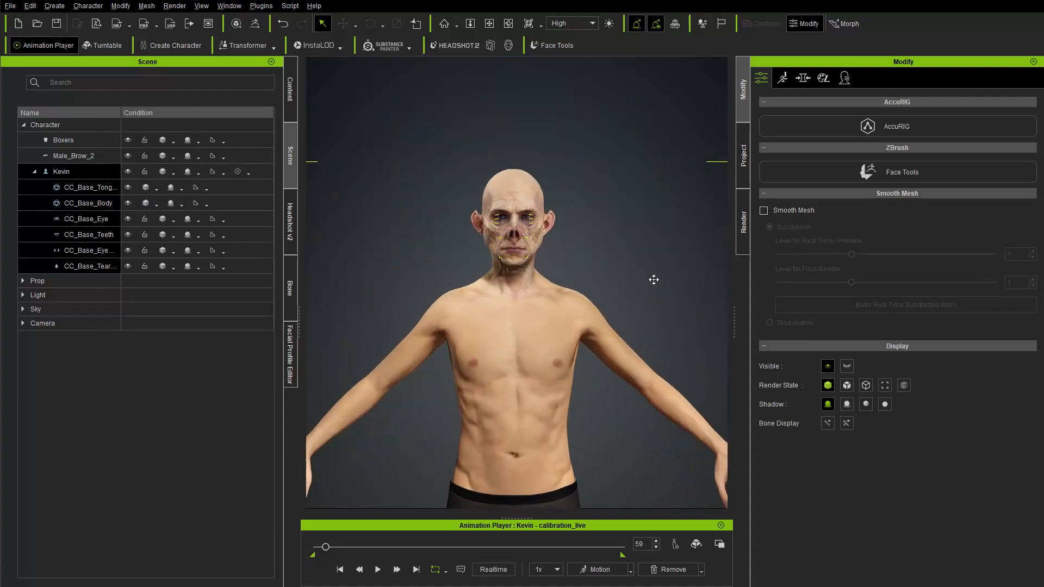
pyautogui.keyDown('alt'); pyautogui.moveTo(629, 319); pyautogui.dragTo(554, 342); pyautogui.keyUp('alt')
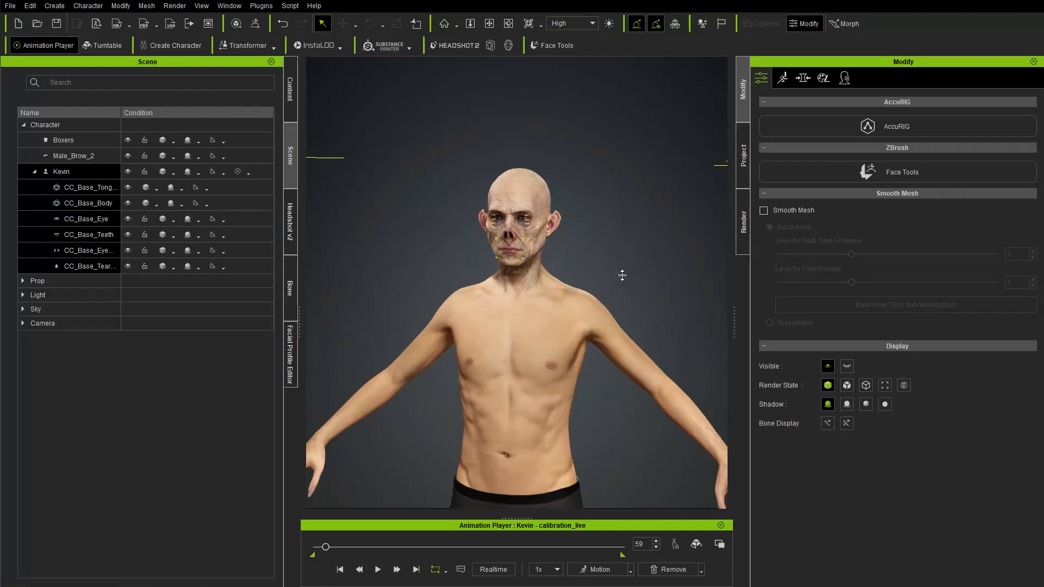
pyautogui.moveTo(622, 275); pyautogui.dragTo(657, 259, button='right')
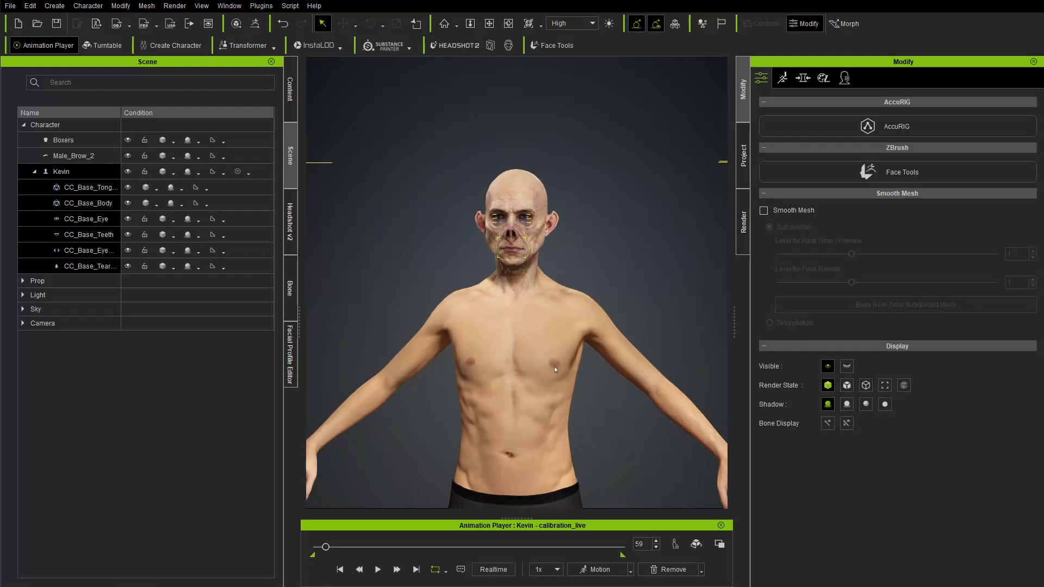
# - Send the character from Character Creator to ZBrush through GoZ, relinking all meshes in the current pose
pyautogui.click(255, 24)
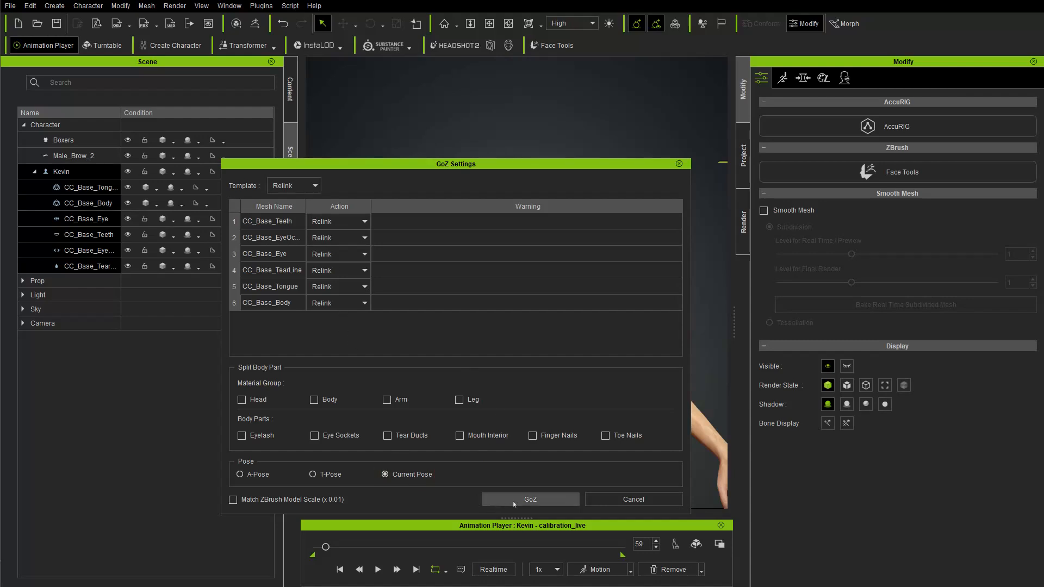
pyautogui.click(536, 500)
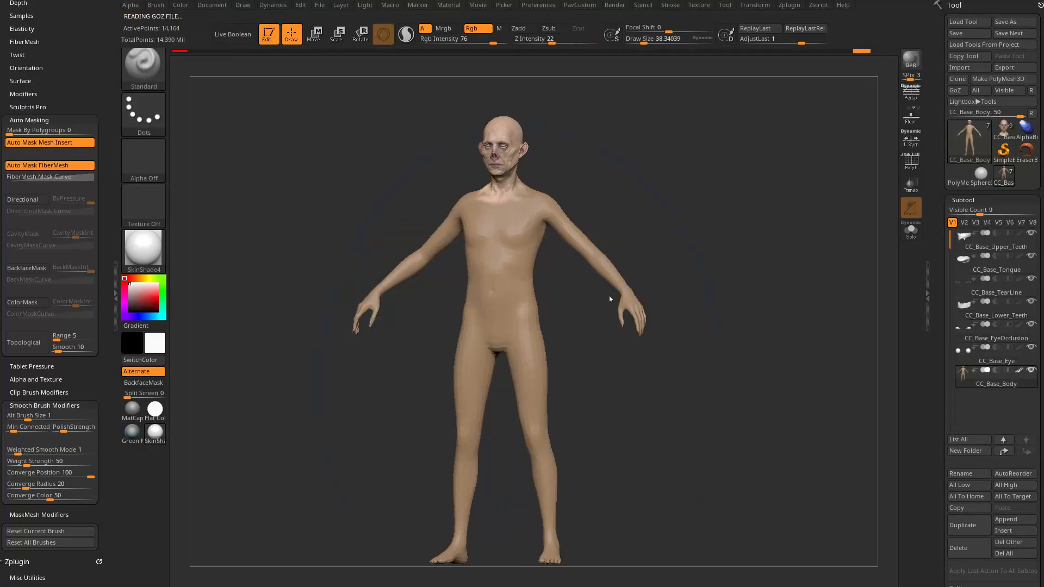
pyautogui.moveTo(676, 328); pyautogui.dragTo(739, 375)
pyautogui.scroll(-10, 978, 326)
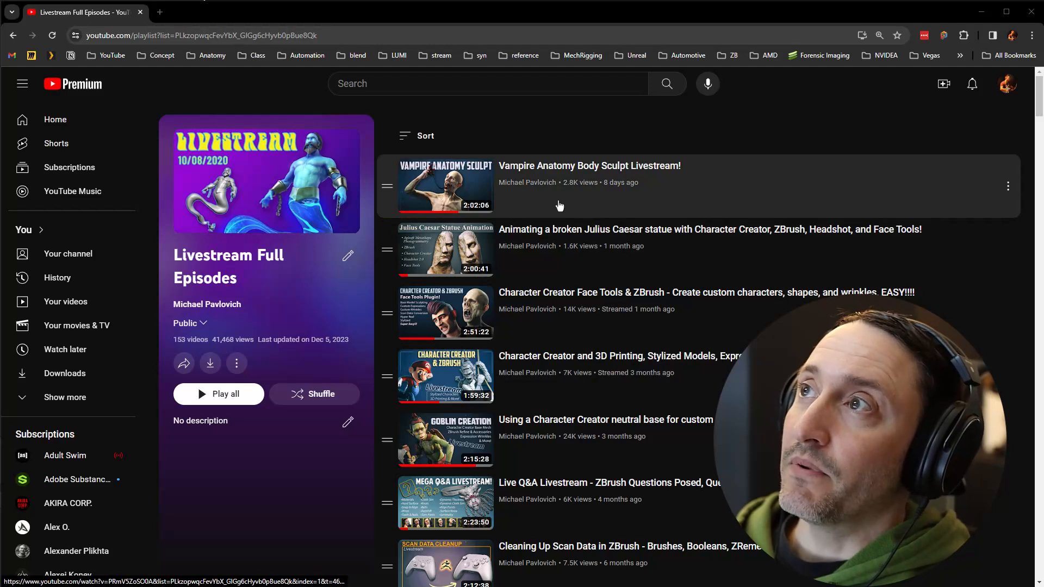
# - In the YouTube Livestream Full Episodes playlist, open the Vampire Anatomy and Face Tools livestreams in separate tabs and view the Vampire Anatomy one
pyautogui.middleClick(540, 172)
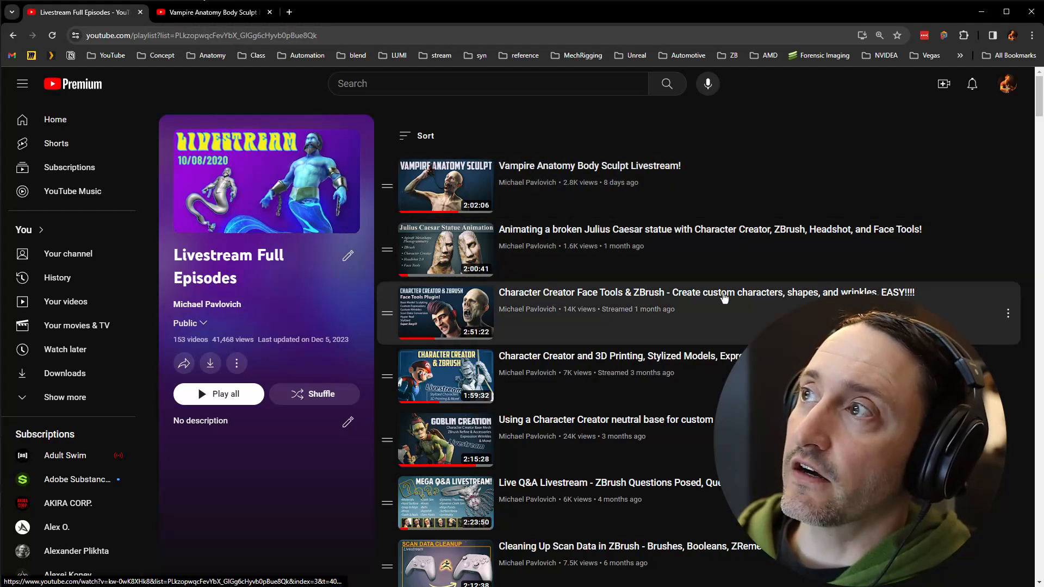
pyautogui.middleClick(701, 299)
pyautogui.click(245, 12)
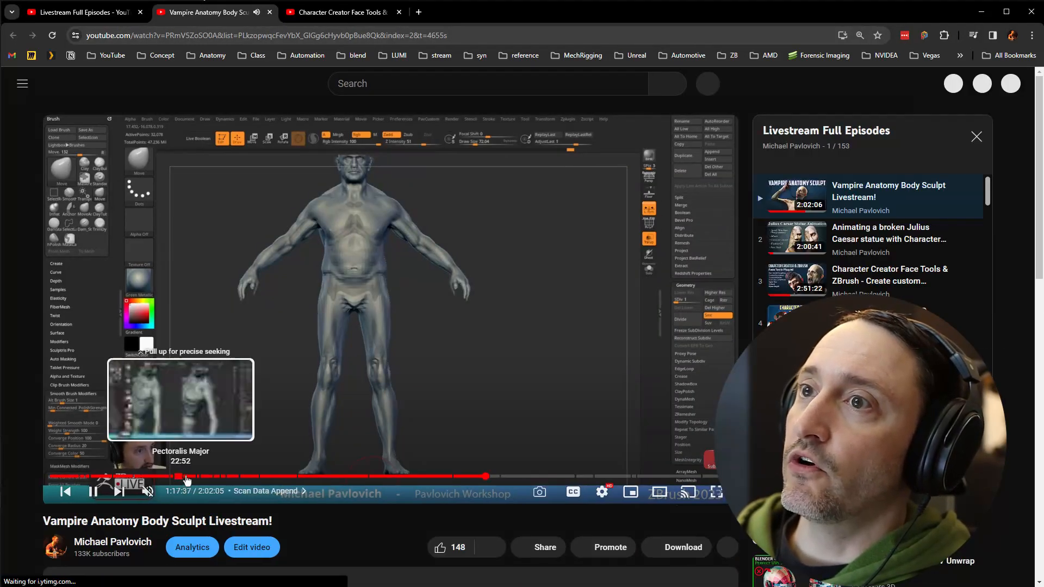
# - Skim the Vampire Anatomy livestream at its leg muscles, Project Sculpt to Scan Model and Project Scan Detail to CC High Sculpt chapters
pyautogui.click(225, 477)
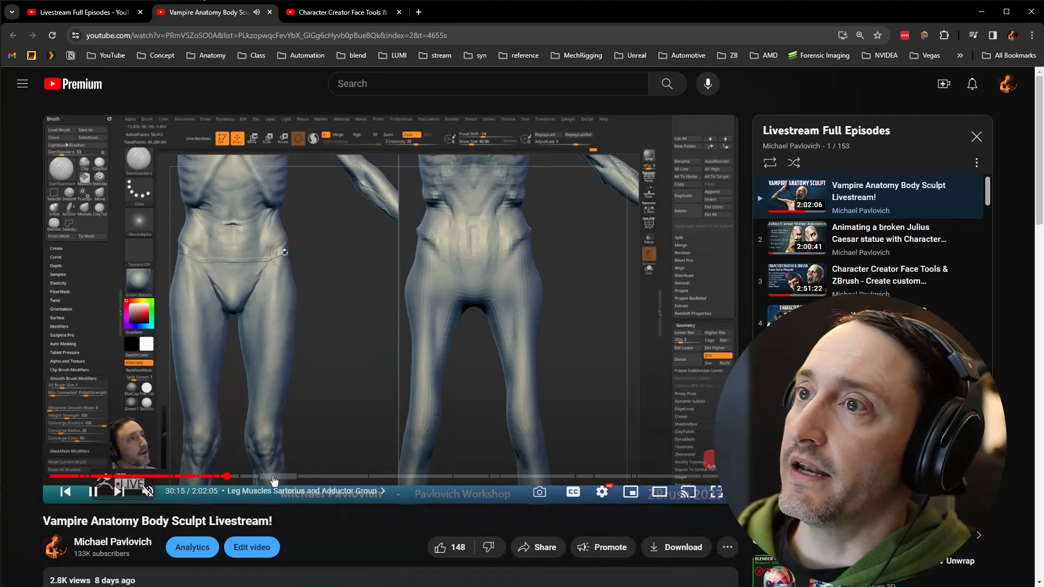
pyautogui.moveTo(274, 479); pyautogui.dragTo(575, 478)
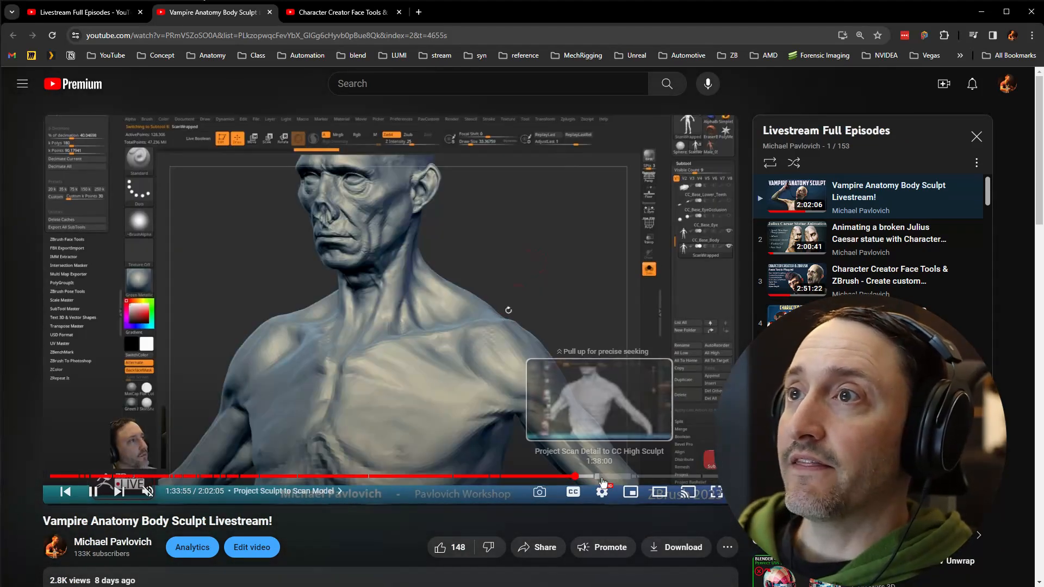
pyautogui.click(602, 479)
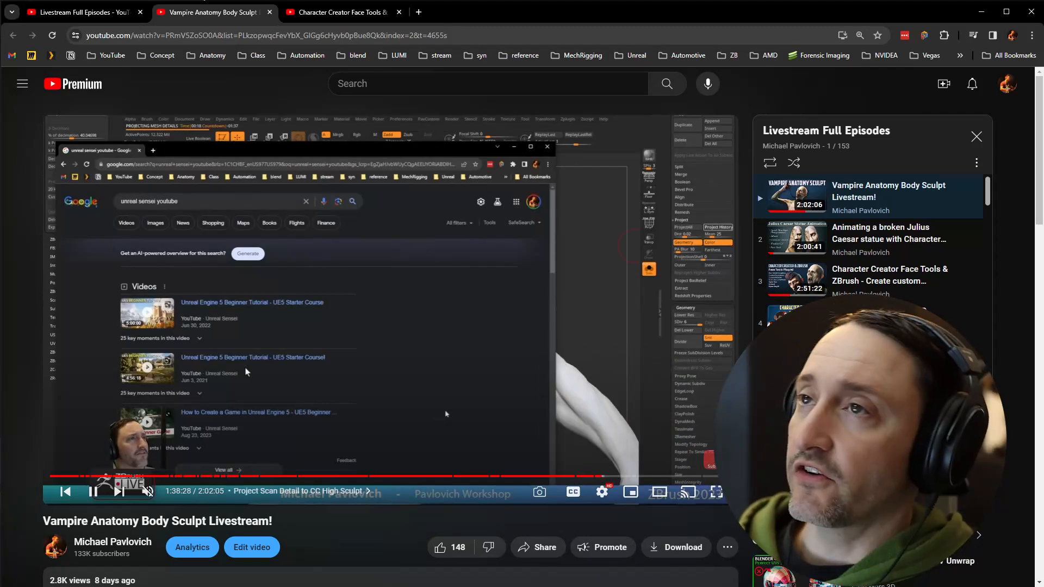
# - Mute the Face Tools livestream, skim from the range map through the vampire head sculpting to the texturing chapter, and pause it there
pyautogui.click(334, 14)
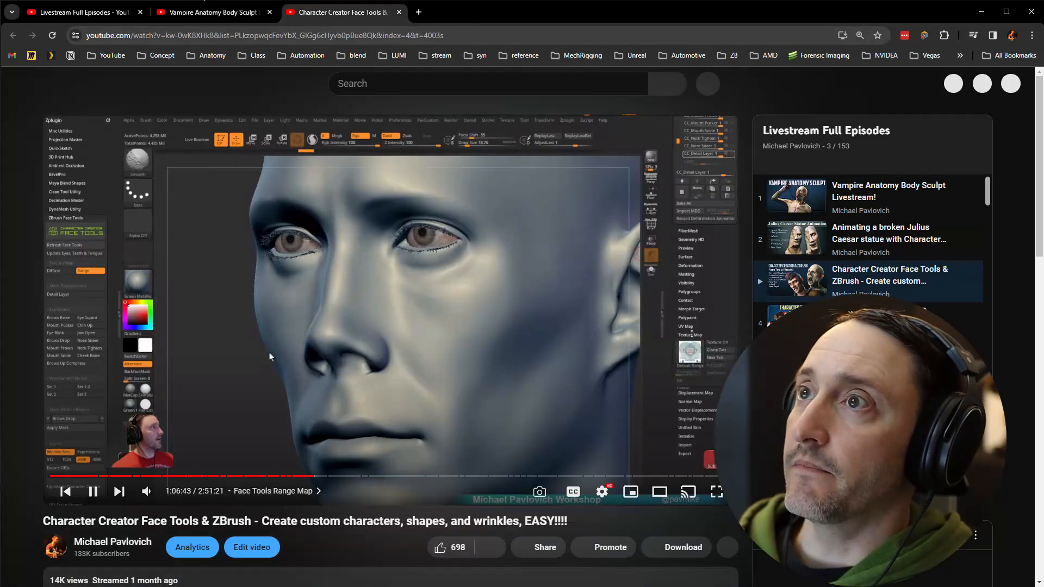
pyautogui.click(147, 490)
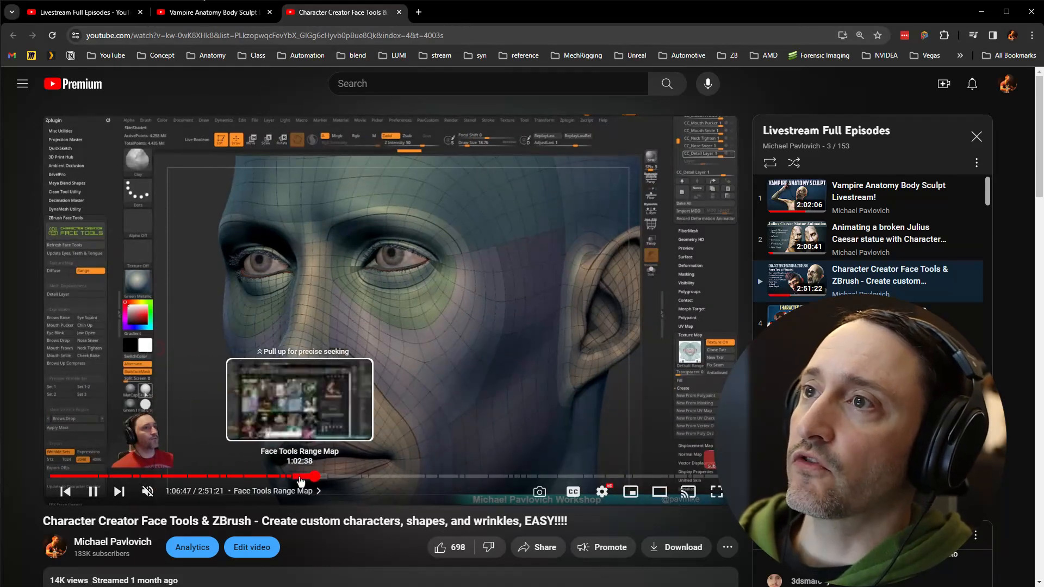
pyautogui.click(298, 476)
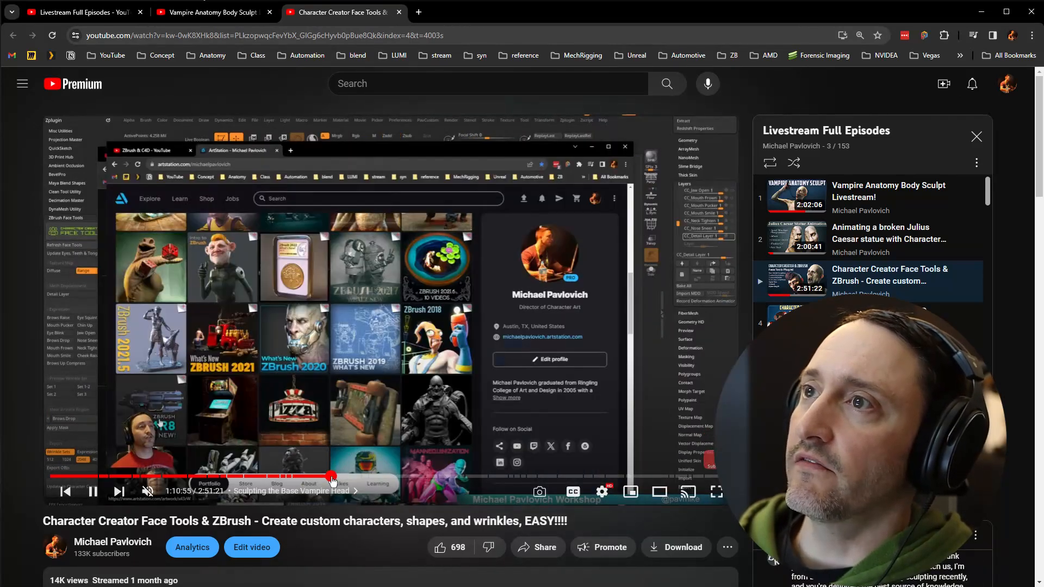
pyautogui.click(352, 477)
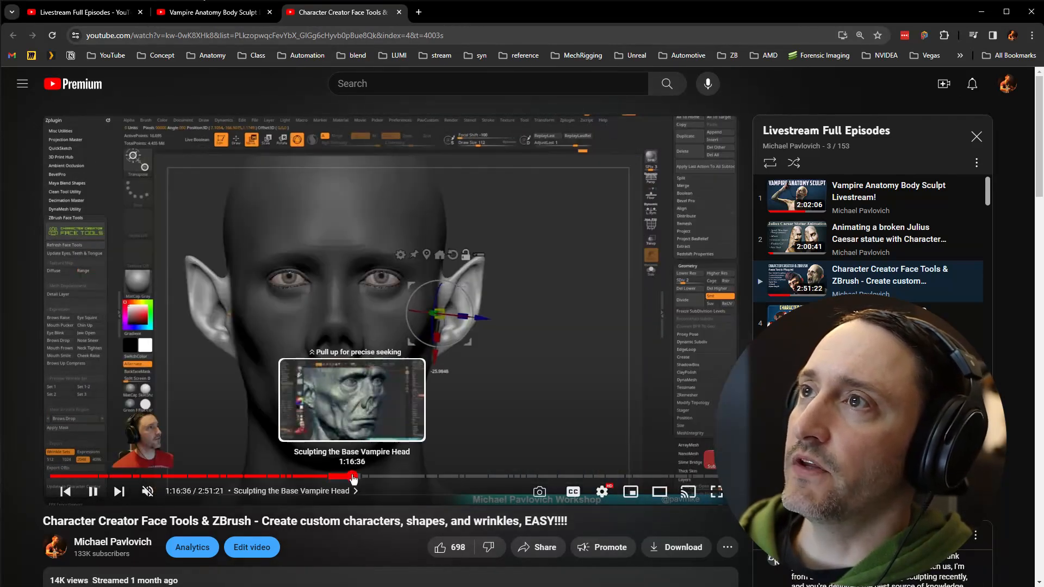
pyautogui.click(392, 476)
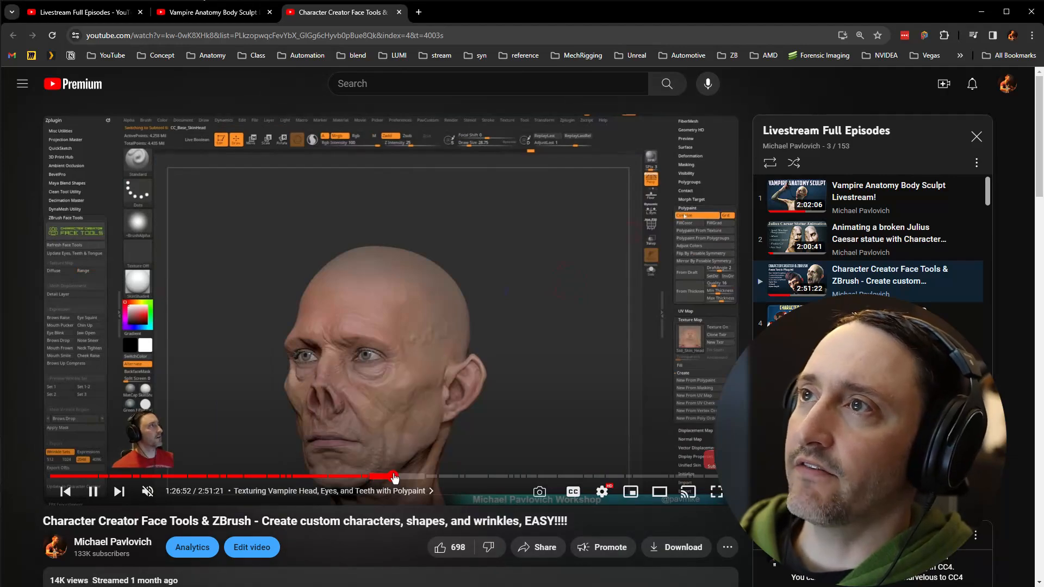
pyautogui.click(93, 492)
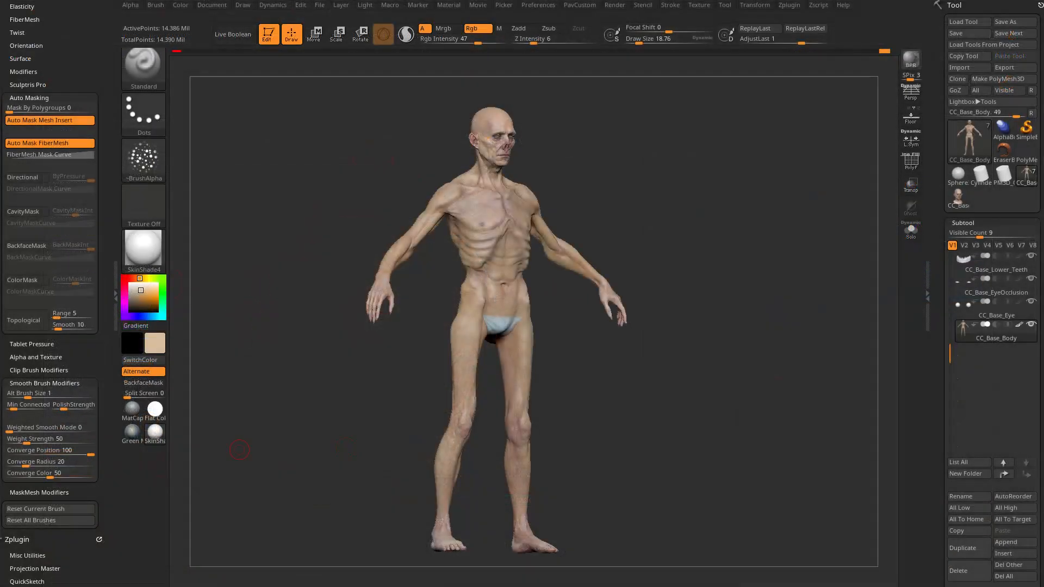
# - Switch to ZBrush and examine the sculpted and painted vampire body from several angles and distances
pyautogui.moveTo(741, 193); pyautogui.dragTo(655, 178)
pyautogui.moveTo(746, 205); pyautogui.dragTo(654, 165)
pyautogui.moveTo(708, 196); pyautogui.dragTo(780, 288)
pyautogui.keyDown('alt'); pyautogui.moveTo(743, 236); pyautogui.dragTo(718, 375); pyautogui.keyUp('alt')
pyautogui.moveTo(797, 266); pyautogui.dragTo(674, 250)
pyautogui.moveTo(751, 247)
pyautogui.mouseDown()
pyautogui.moveTo(794, 303)
pyautogui.moveTo(734, 234)
pyautogui.moveTo(725, 191)
pyautogui.moveTo(690, 205)
pyautogui.moveTo(743, 212)
pyautogui.moveTo(741, 196)
pyautogui.moveTo(767, 209)
pyautogui.moveTo(736, 219)
pyautogui.moveTo(752, 235)
pyautogui.moveTo(725, 199)
pyautogui.mouseUp()
pyautogui.press('s')
pyautogui.press('s')
pyautogui.press('s')
pyautogui.moveTo(717, 221)
pyautogui.mouseDown()
pyautogui.moveTo(728, 223)
pyautogui.moveTo(708, 232)
pyautogui.mouseUp()
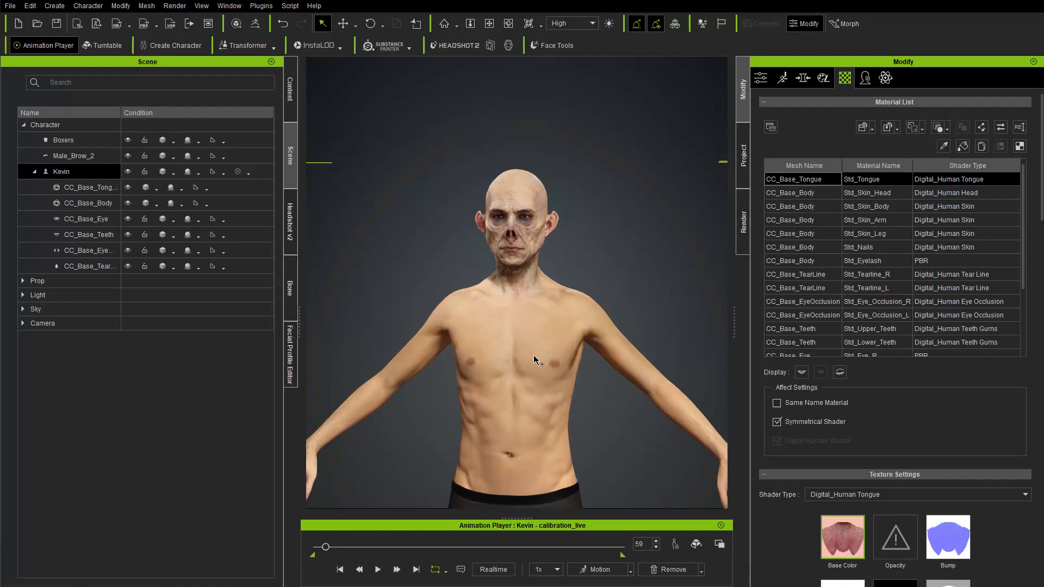
# - Compare the not yet updated character in Character Creator with the detailed body and its subtools in ZBrush
pyautogui.moveTo(644, 298); pyautogui.dragTo(515, 360, button='right')
pyautogui.moveTo(508, 430); pyautogui.dragTo(616, 447, button='right')
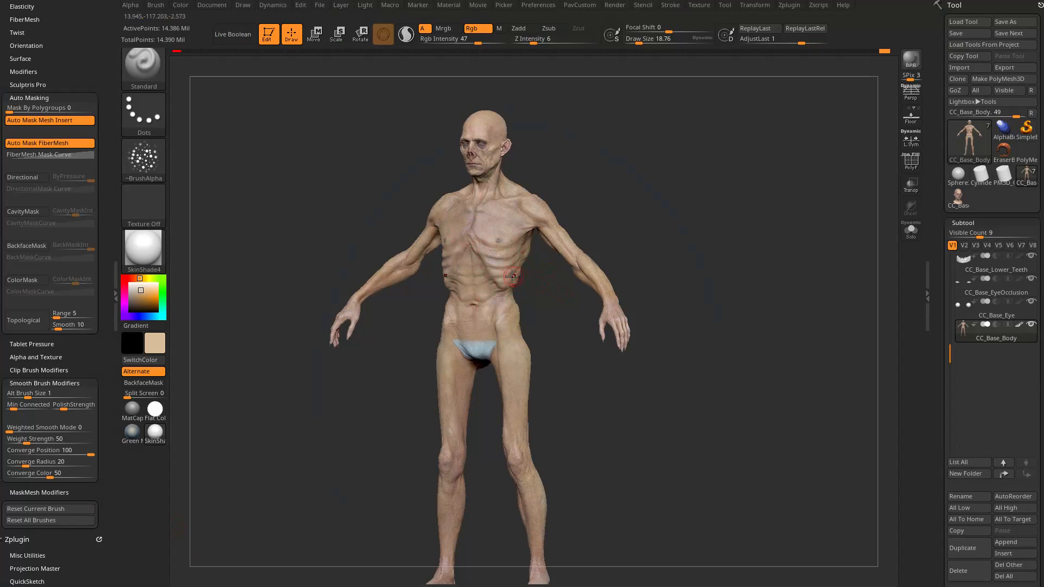
pyautogui.moveTo(637, 220)
pyautogui.mouseDown()
pyautogui.moveTo(687, 252)
pyautogui.moveTo(701, 240)
pyautogui.mouseUp()
pyautogui.keyDown('shift'); pyautogui.moveTo(701, 240); pyautogui.dragTo(717, 261); pyautogui.keyUp('shift')
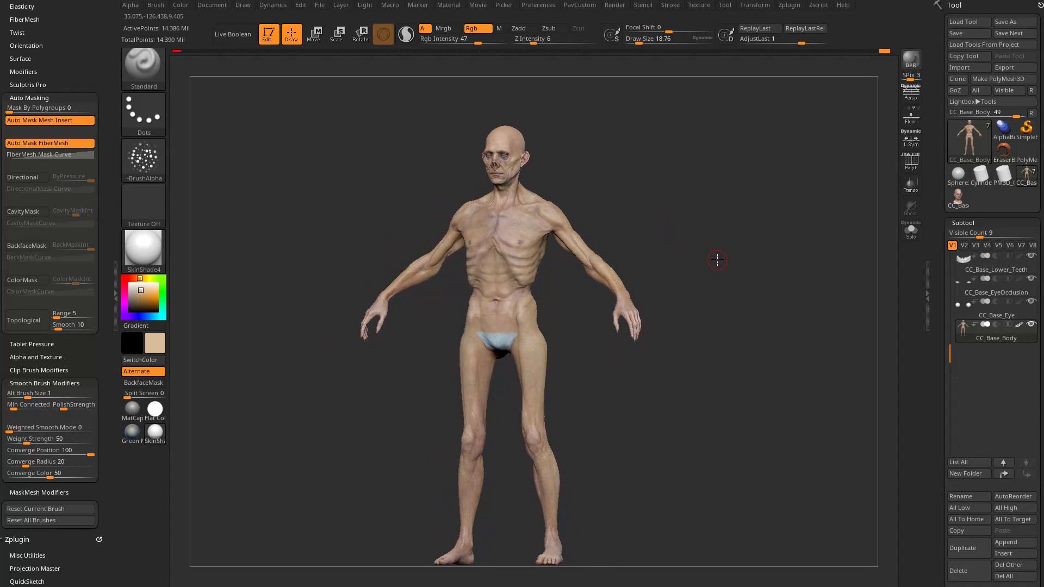
pyautogui.moveTo(717, 260); pyautogui.dragTo(789, 257)
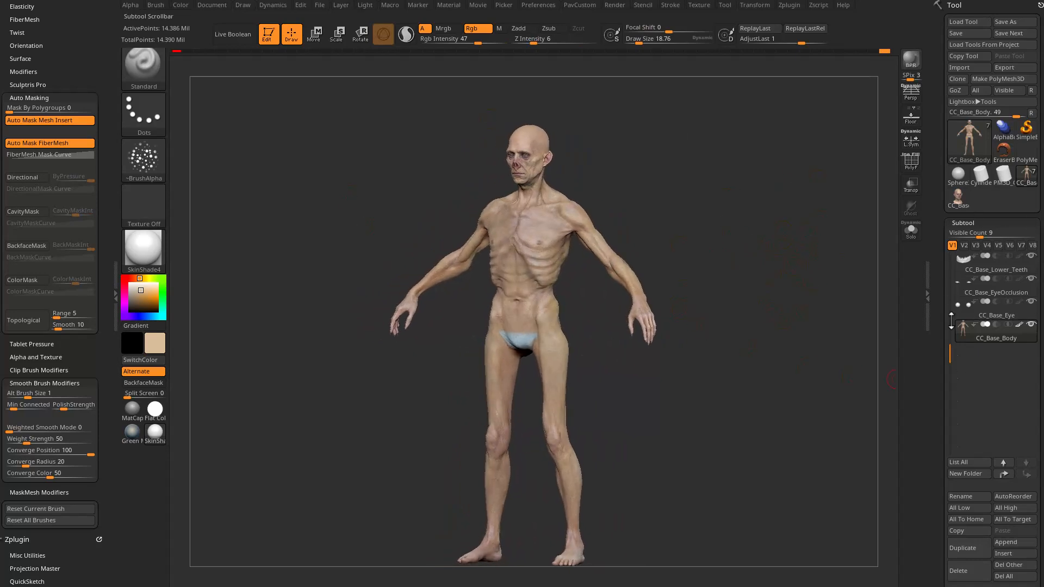
pyautogui.moveTo(948, 350); pyautogui.dragTo(948, 263)
pyautogui.moveTo(857, 310); pyautogui.dragTo(818, 279)
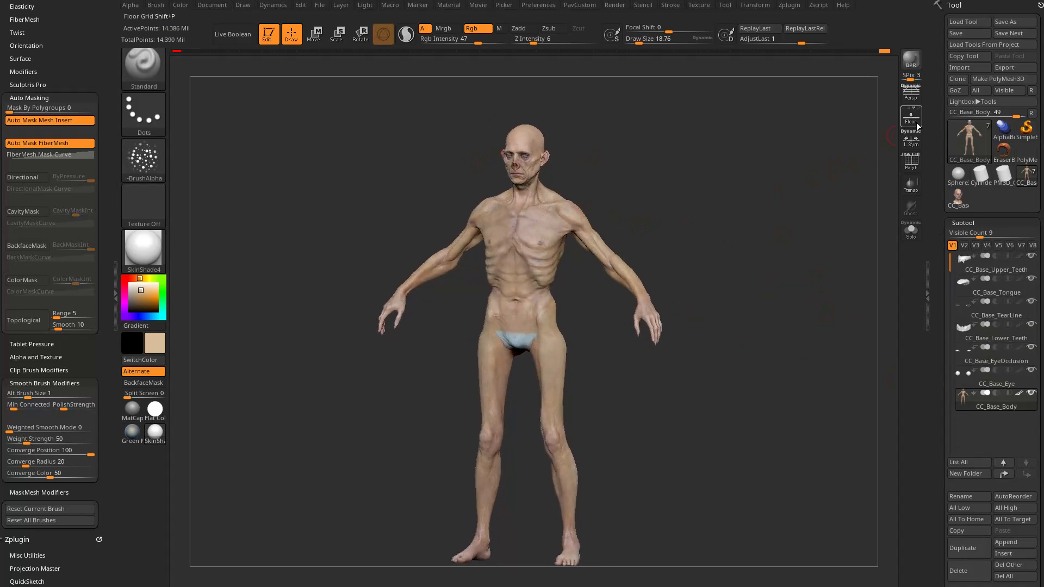
# - Update all meshes in Character Creator through GoZ with Merge All Props in the current pose, and inspect the reshaped body
pyautogui.hotkey('alt', 'Tab')
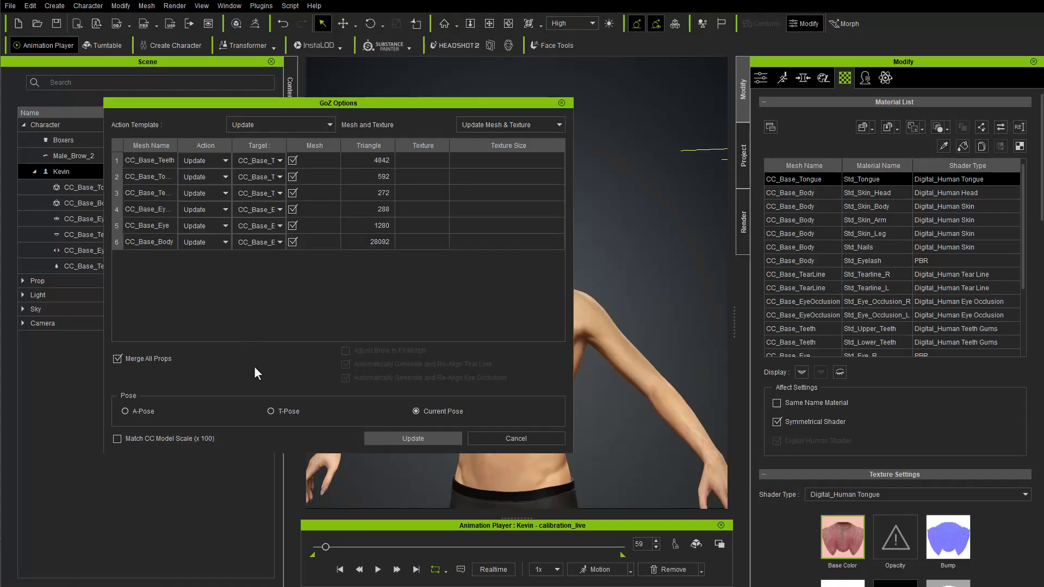
pyautogui.click(402, 437)
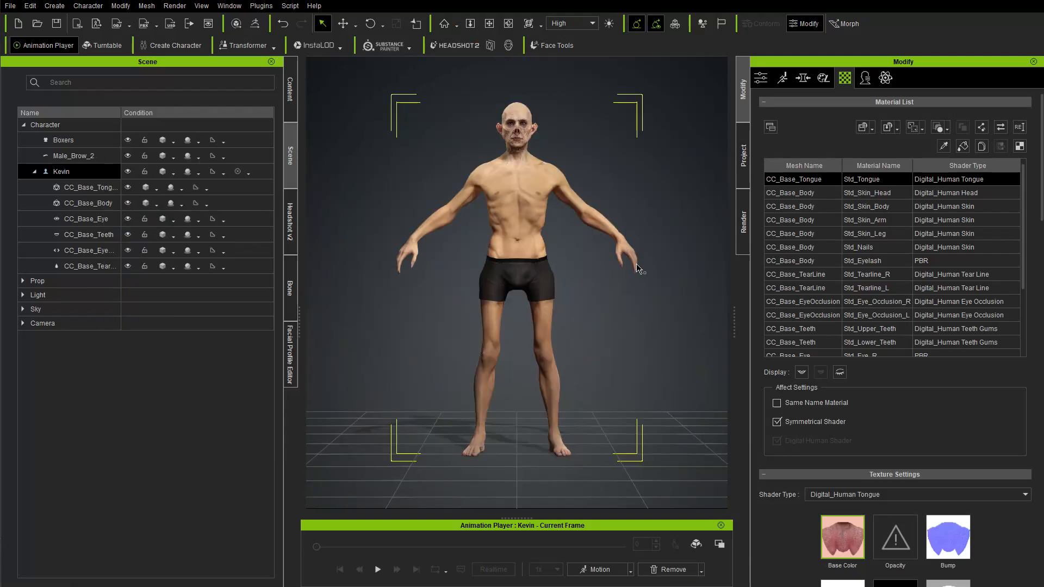
pyautogui.moveTo(537, 315); pyautogui.dragTo(582, 266, button='right')
pyautogui.scroll(2, 582, 266)
pyautogui.moveTo(567, 239); pyautogui.dragTo(573, 263, button='middle')
pyautogui.moveTo(573, 263); pyautogui.dragTo(585, 300, button='right')
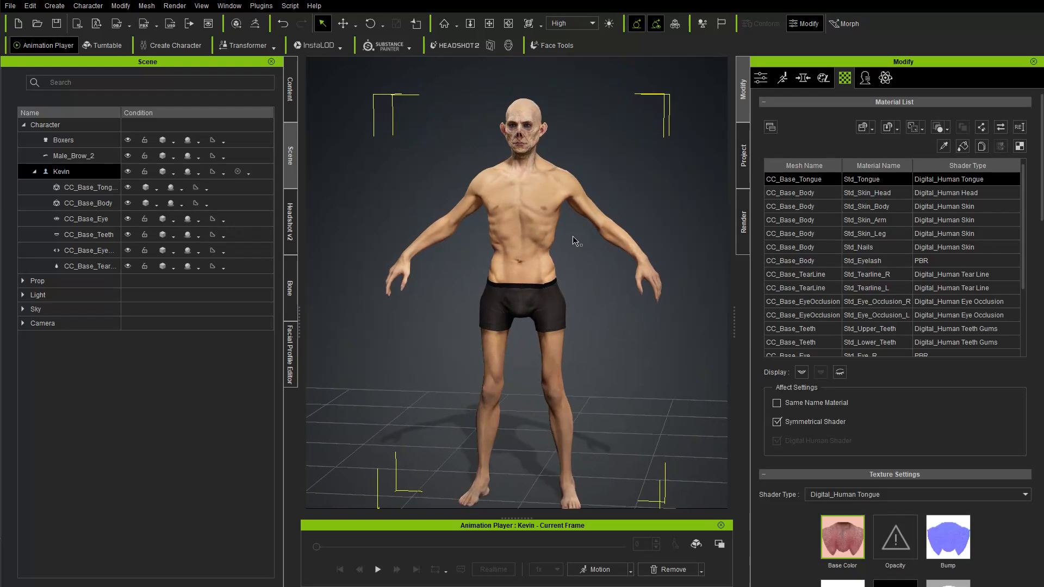
# - Save the Character Creator project to the Desktop under the new name FaceToolsBody_002
pyautogui.click(12, 6)
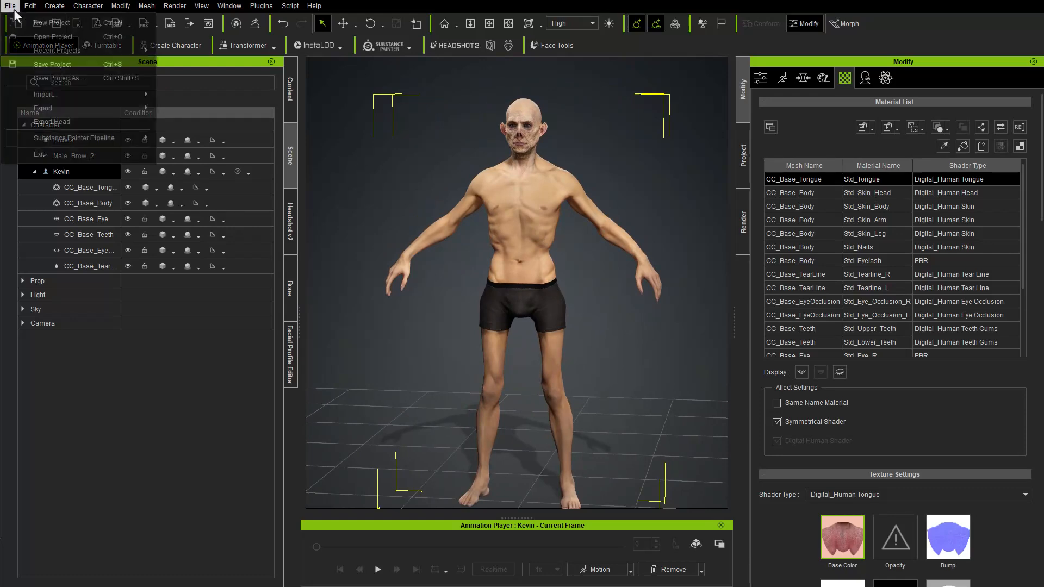
pyautogui.click(57, 78)
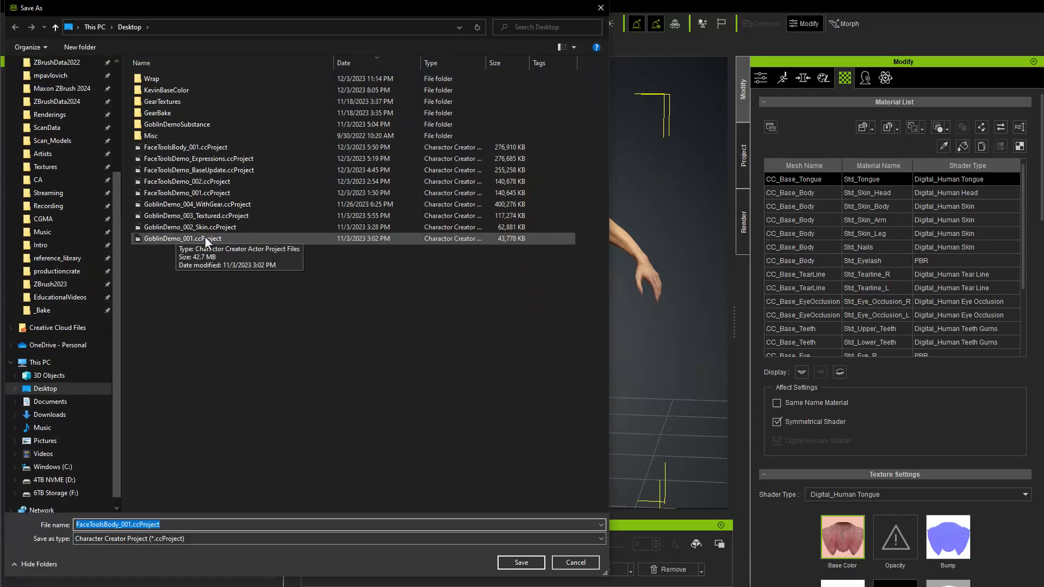
pyautogui.click(174, 146)
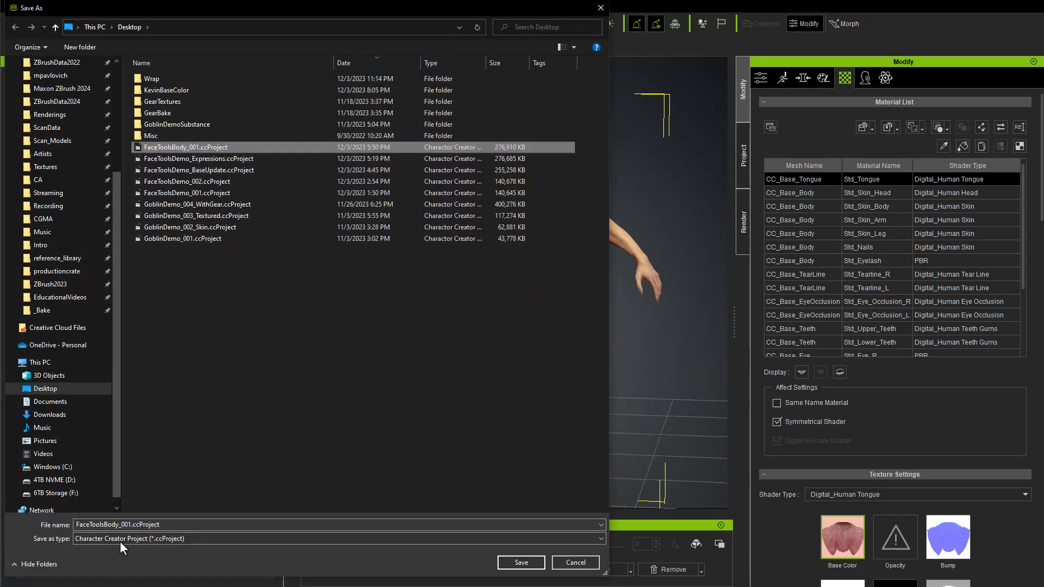
pyautogui.click(126, 525)
pyautogui.moveTo(128, 525); pyautogui.dragTo(219, 525)
pyautogui.write('2')
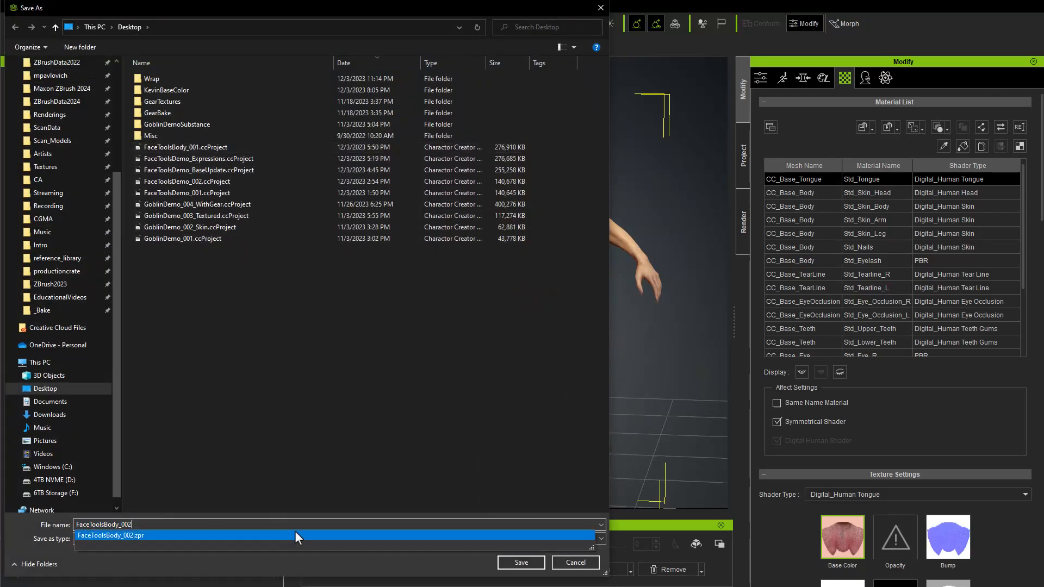
pyautogui.click(504, 564)
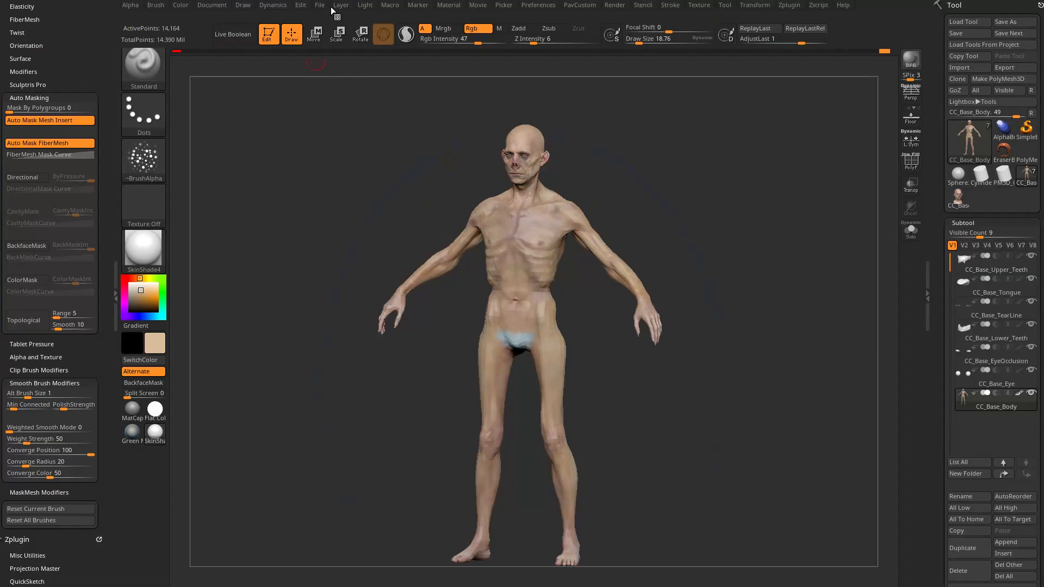
# - Save the ZBrush project over the existing FaceToolsBody_002.zpr on the Desktop
pyautogui.click(320, 5)
pyautogui.click(395, 22)
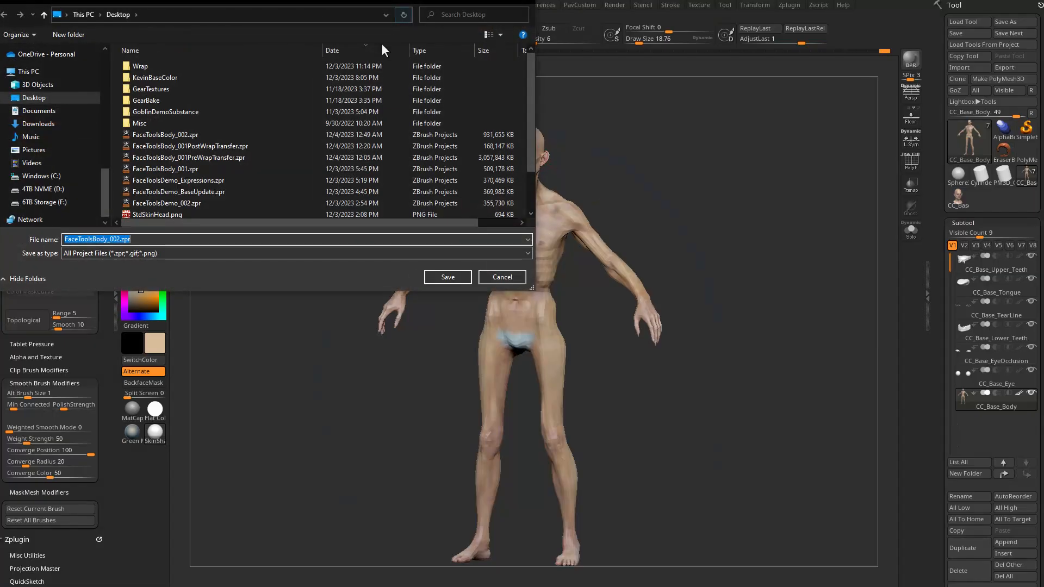
pyautogui.doubleClick(175, 132)
pyautogui.click(631, 278)
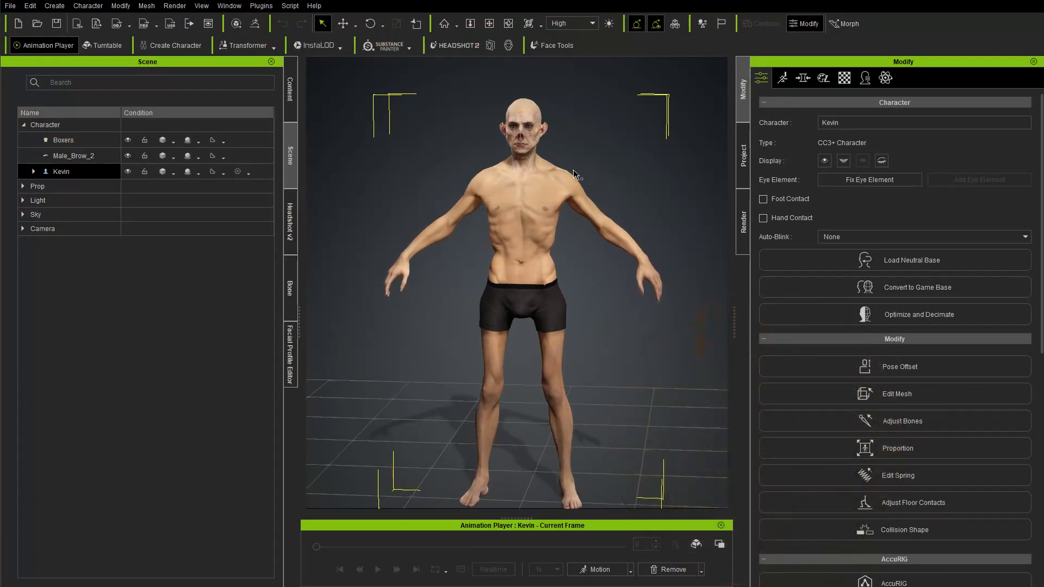
# - In Character Creator, open the character's mouth by setting Jaw_Open to 50 in the facial editor's Jaw category, and close the editor
pyautogui.moveTo(620, 200); pyautogui.dragTo(648, 195, button='right')
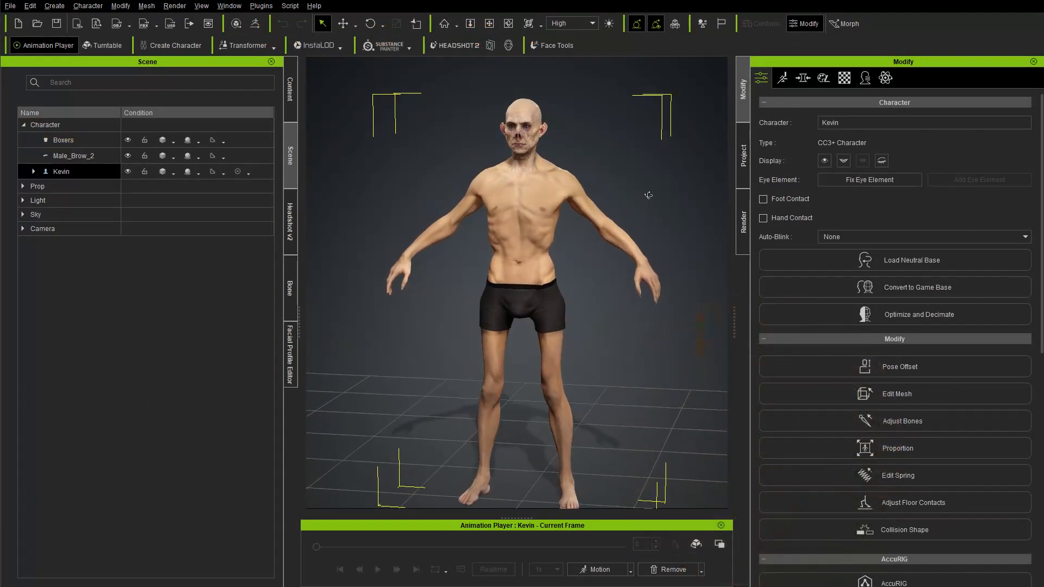
pyautogui.click(95, 173)
pyautogui.click(782, 78)
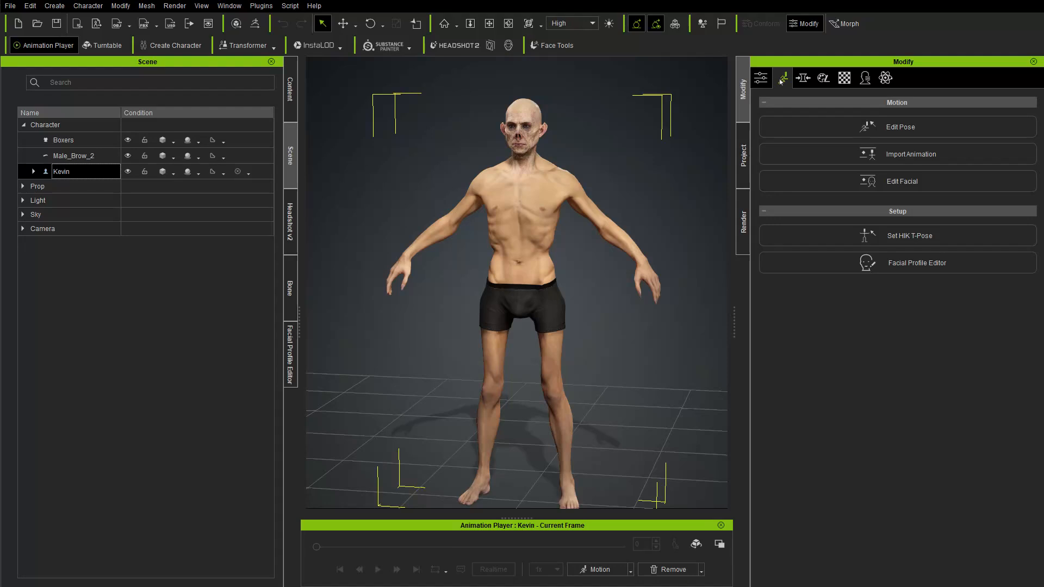
pyautogui.click(894, 182)
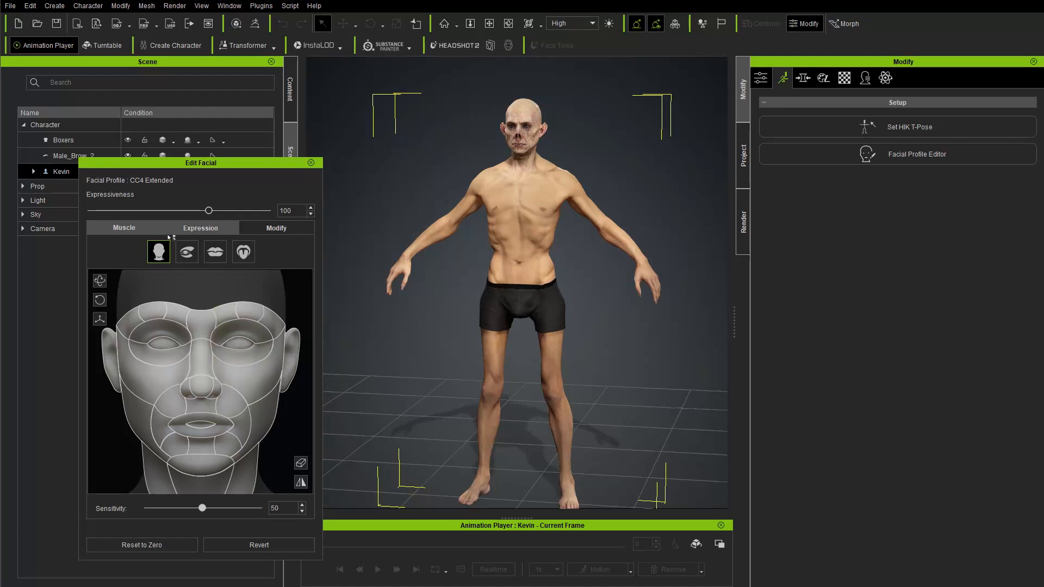
pyautogui.click(276, 227)
pyautogui.click(102, 417)
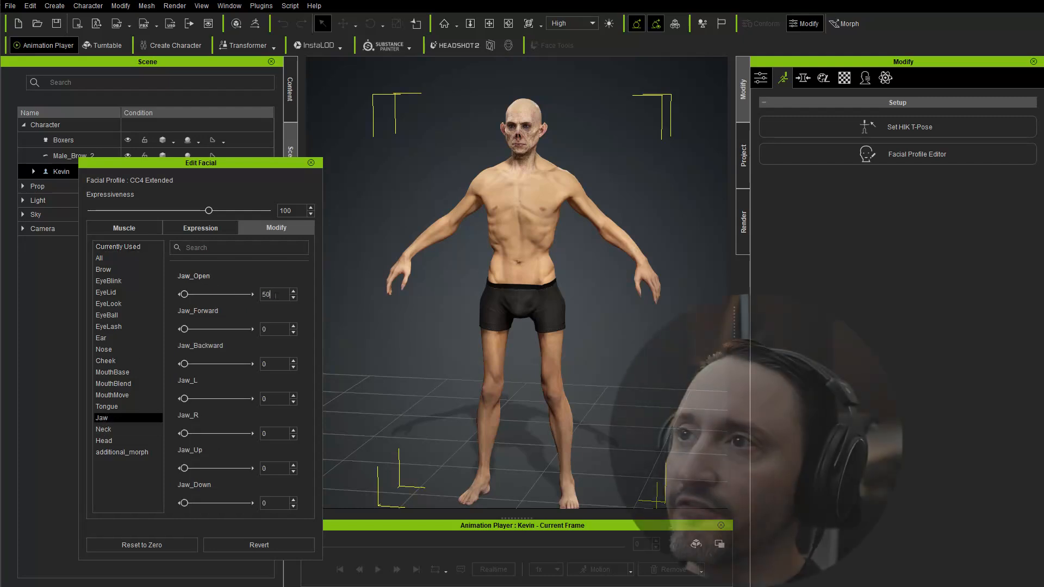
pyautogui.write('50')
pyautogui.press('Return')
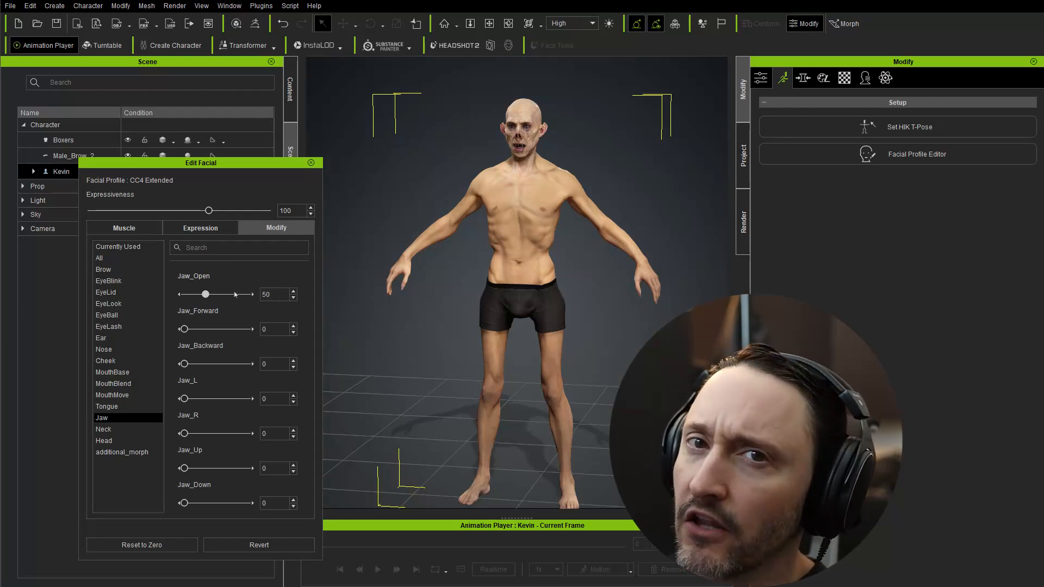
pyautogui.click(311, 163)
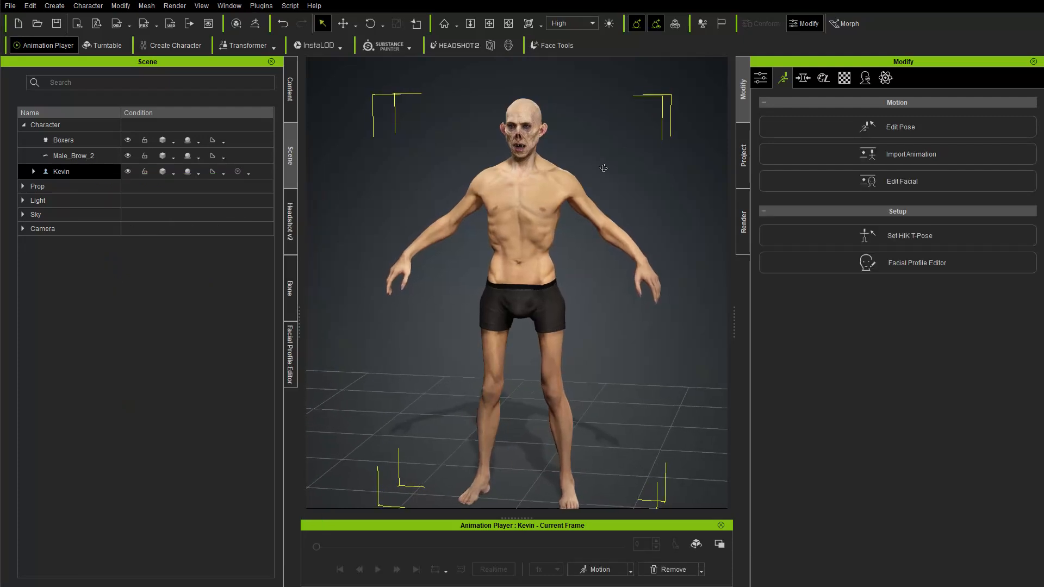
# - Select all of the character's meshes and send them to ZBrush through GoZ with Relink in the current pose
pyautogui.click(33, 172)
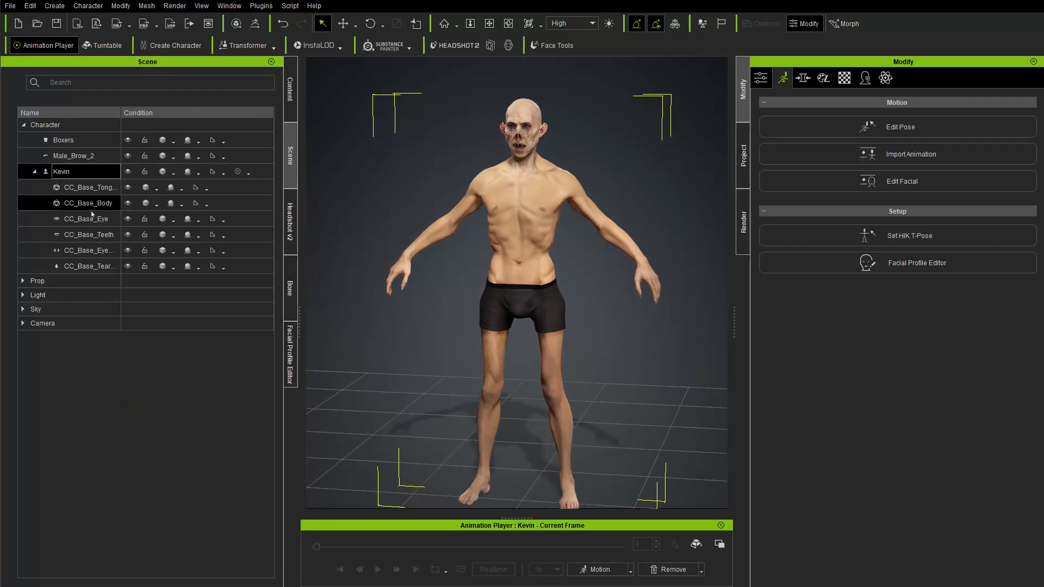
pyautogui.keyDown('shift'); pyautogui.click(93, 269); pyautogui.keyUp('shift')
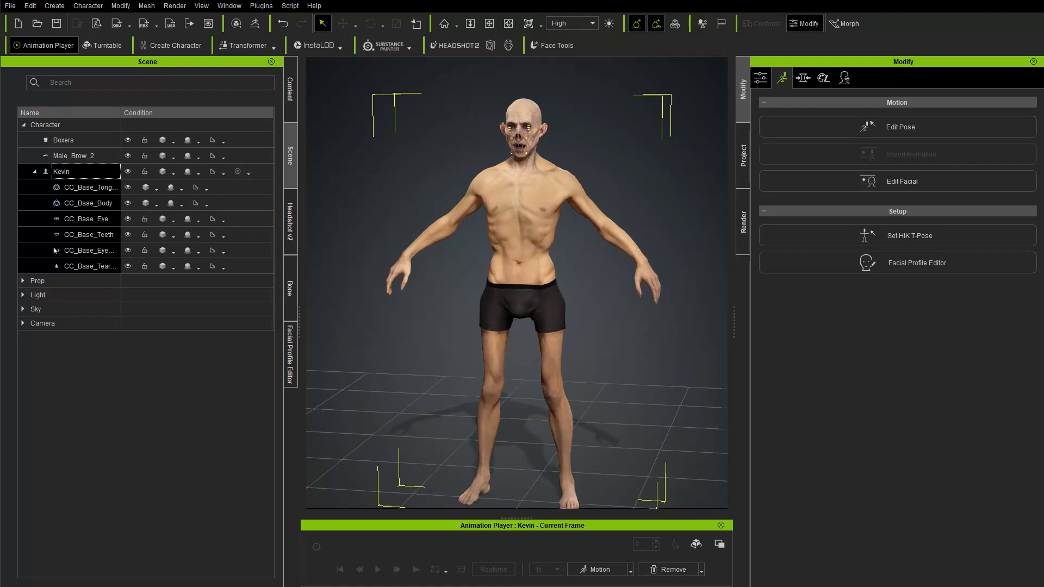
pyautogui.click(255, 23)
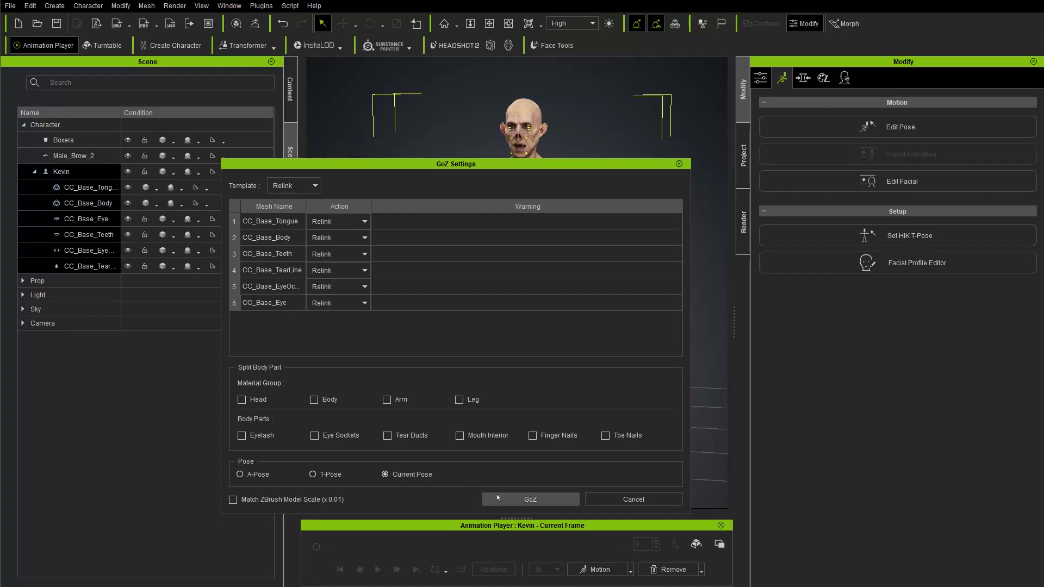
pyautogui.click(526, 499)
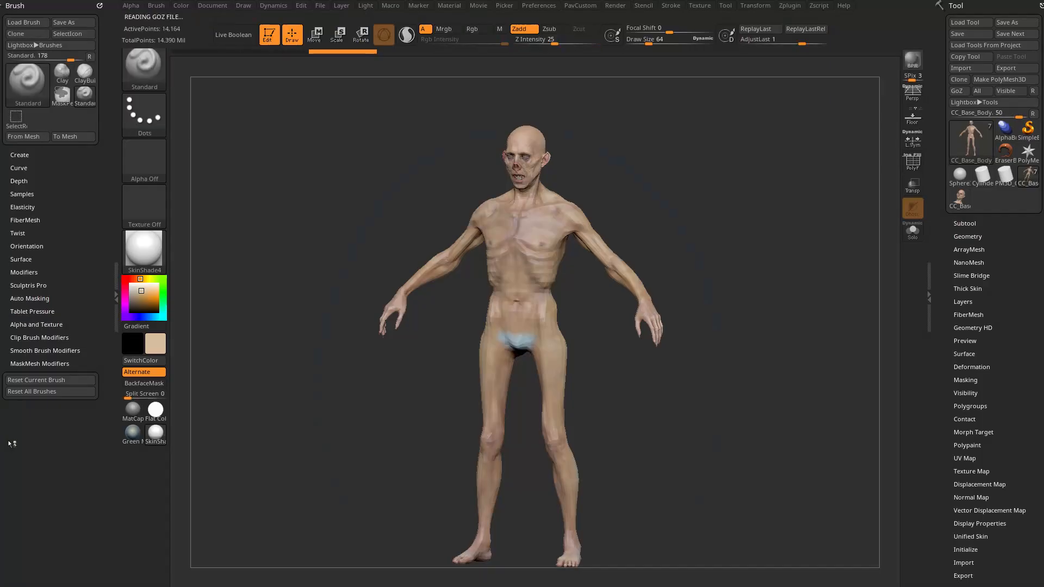
# - Show the subtool list in ZBrush and examine the character's head with the opened mouth
pyautogui.moveTo(623, 158); pyautogui.dragTo(793, 335)
pyautogui.click(965, 223)
pyautogui.moveTo(859, 226); pyautogui.dragTo(481, 232)
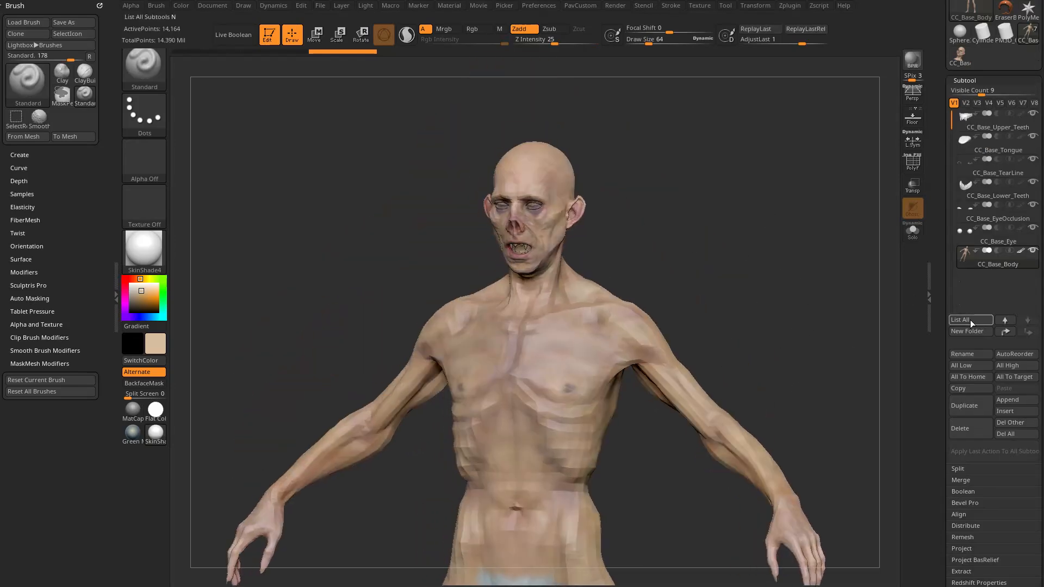
# - Raise the CC_Base_Body mesh to subdivision level 6
pyautogui.scroll(-5, 973, 321)
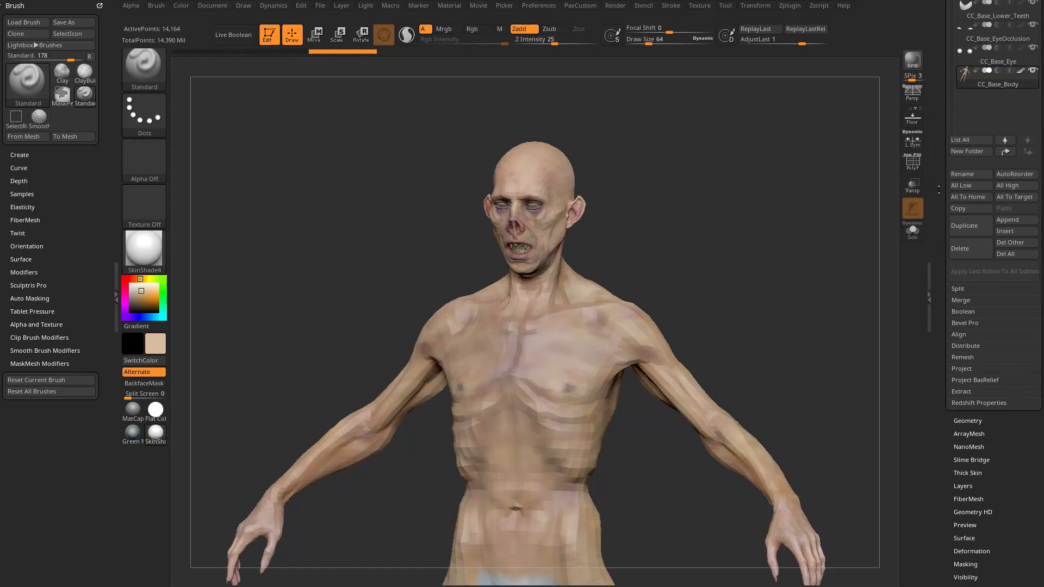
pyautogui.click(968, 421)
pyautogui.hotkey('ctrl', 'd')
pyautogui.hotkey('ctrl', 'd')
pyautogui.hotkey('ctrl', 'd')
pyautogui.hotkey('ctrl', 'd')
pyautogui.hotkey('ctrl', 'd')
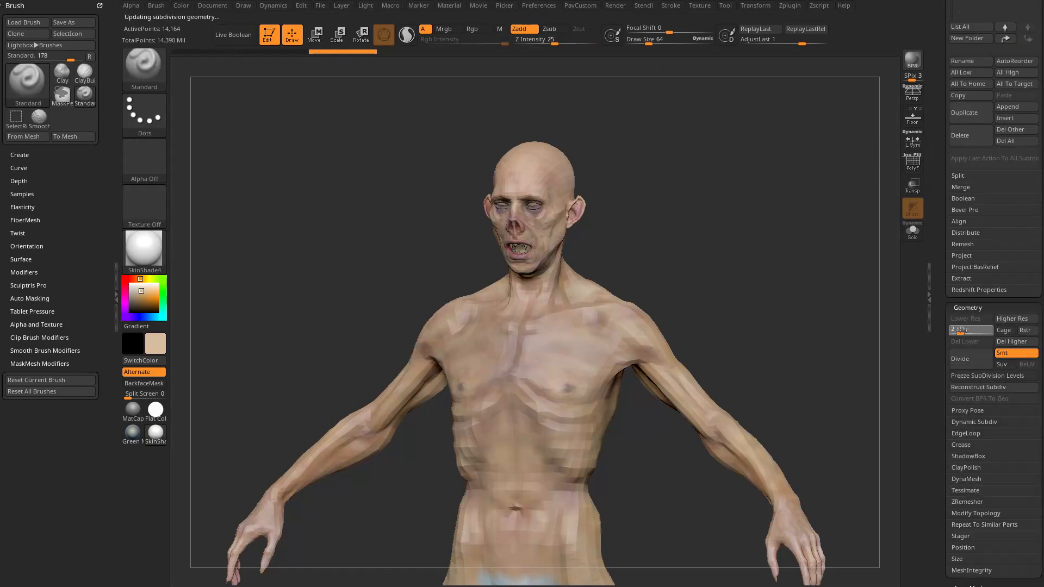
pyautogui.moveTo(781, 270); pyautogui.dragTo(430, 269)
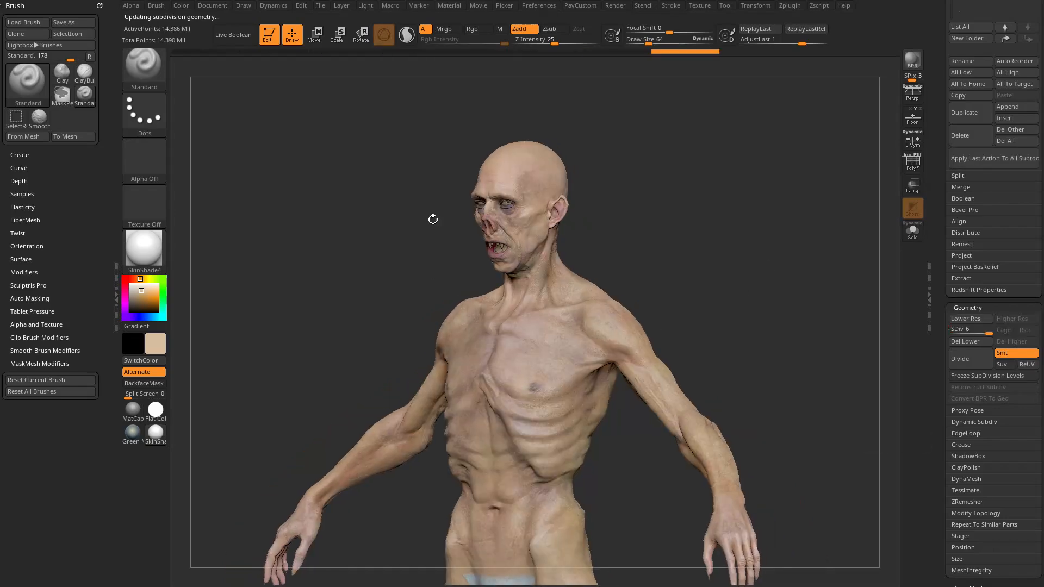
# - Isolate the body with Solo to inspect the open mouth, and bring the other subtools back into view
pyautogui.moveTo(681, 255)
pyautogui.keyDown('alt'); pyautogui.mouseDown()
pyautogui.moveTo(750, 230)
pyautogui.moveTo(821, 138)
pyautogui.moveTo(713, 412)
pyautogui.moveTo(867, 313)
pyautogui.mouseUp(); pyautogui.keyUp('alt')
pyautogui.click(912, 231)
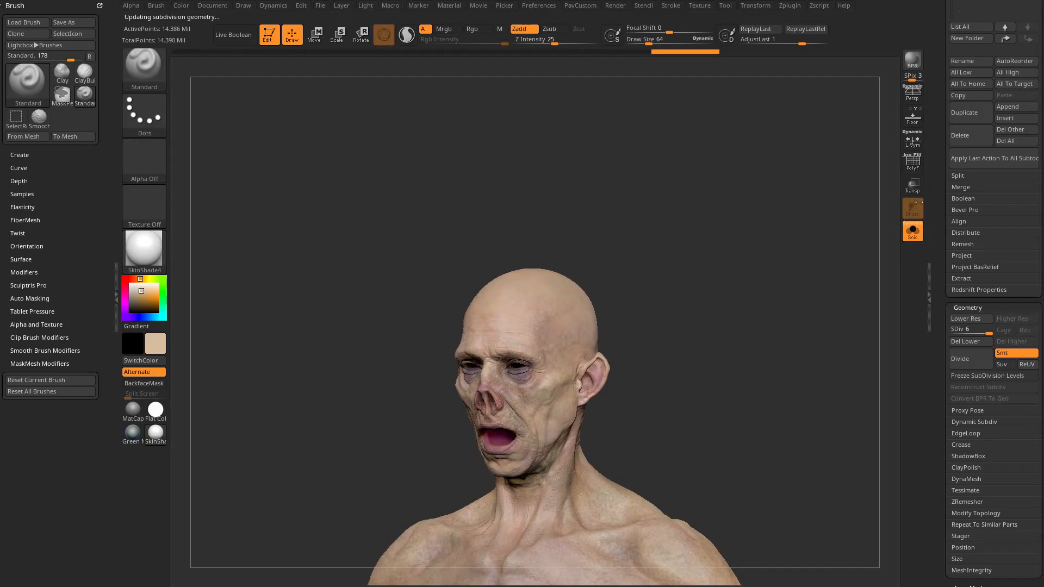
pyautogui.scroll(5, 1002, 343)
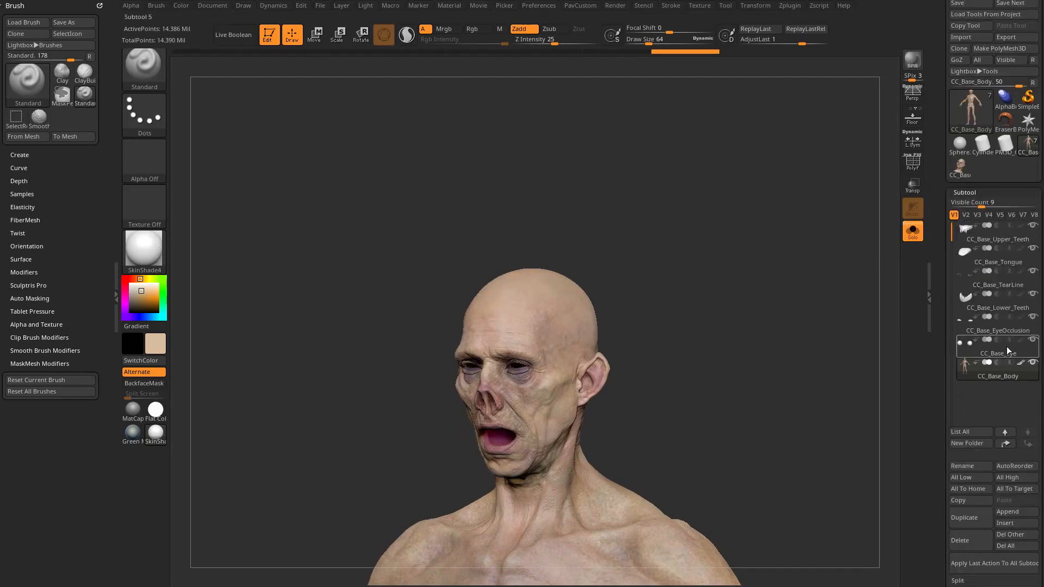
pyautogui.click(912, 231)
# - Hide every subtool except CC_Base_Body
pyautogui.moveTo(761, 348); pyautogui.dragTo(767, 291)
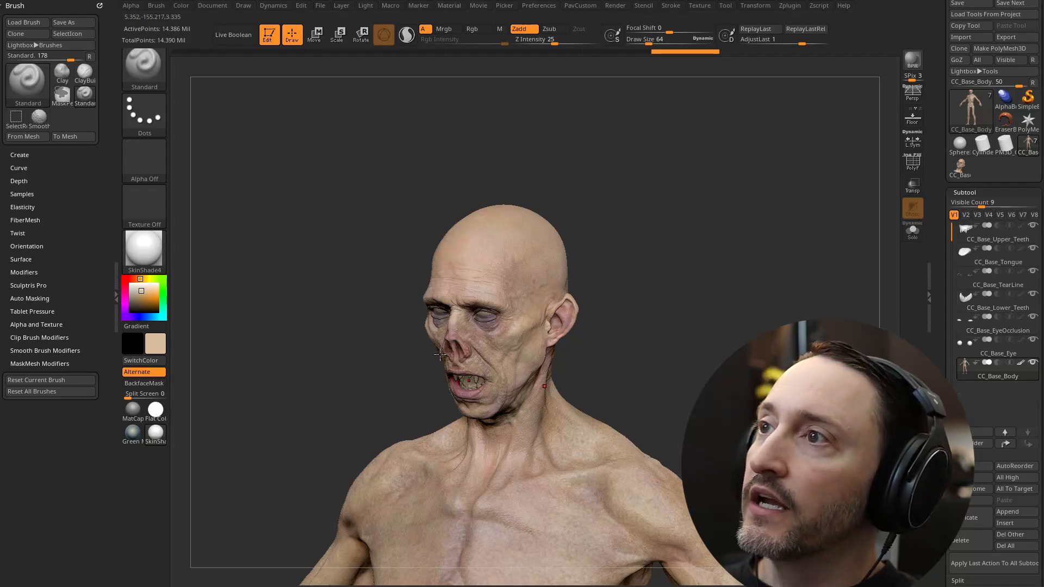
pyautogui.moveTo(576, 391); pyautogui.dragTo(559, 375)
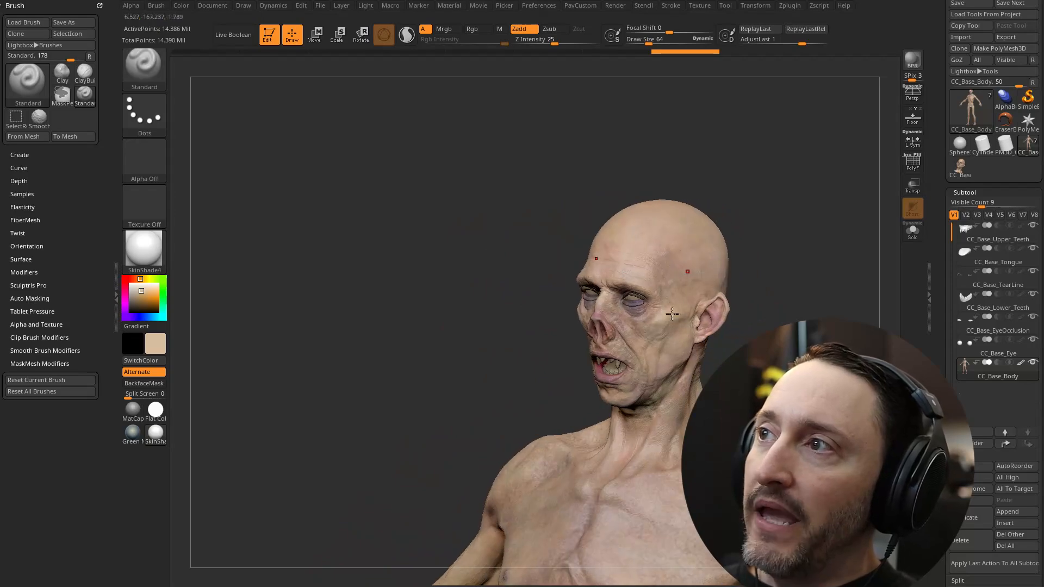
pyautogui.keyDown('alt'); pyautogui.moveTo(796, 337); pyautogui.dragTo(766, 261); pyautogui.keyUp('alt')
pyautogui.moveTo(687, 315); pyautogui.dragTo(734, 292)
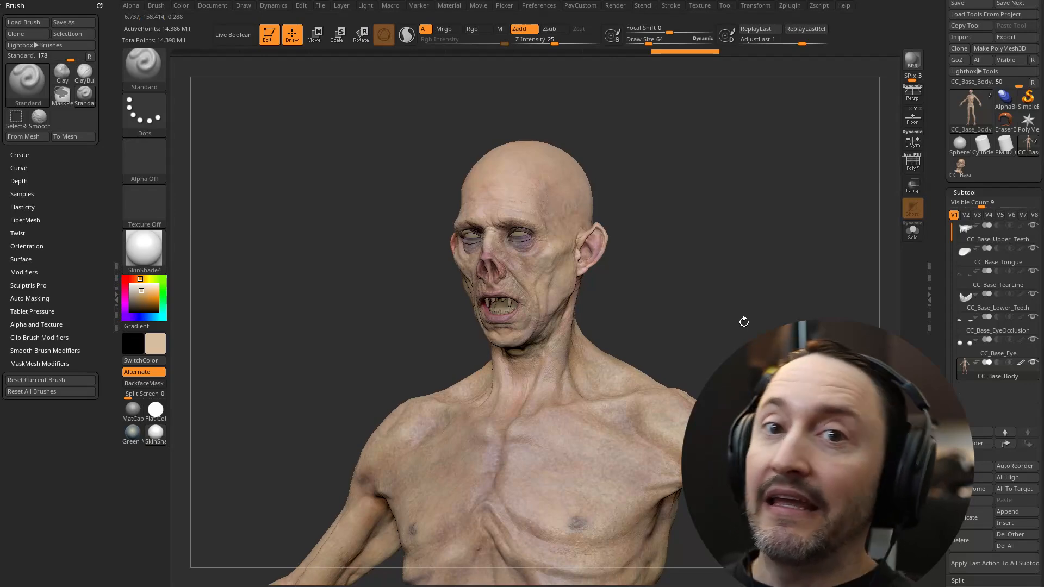
pyautogui.moveTo(744, 321); pyautogui.dragTo(790, 212)
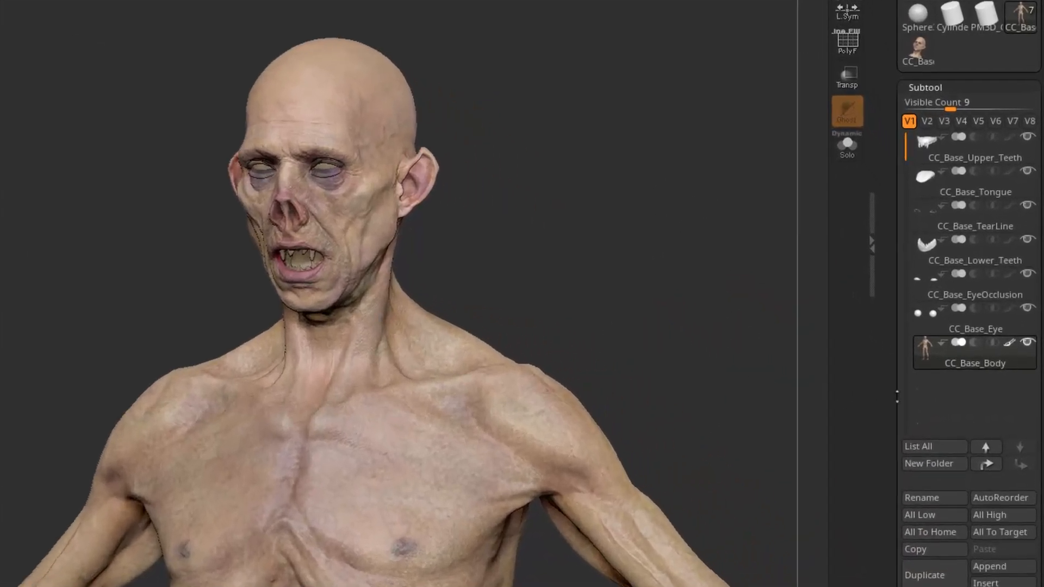
pyautogui.keyDown('shift'); pyautogui.click(1025, 344); pyautogui.keyUp('shift')
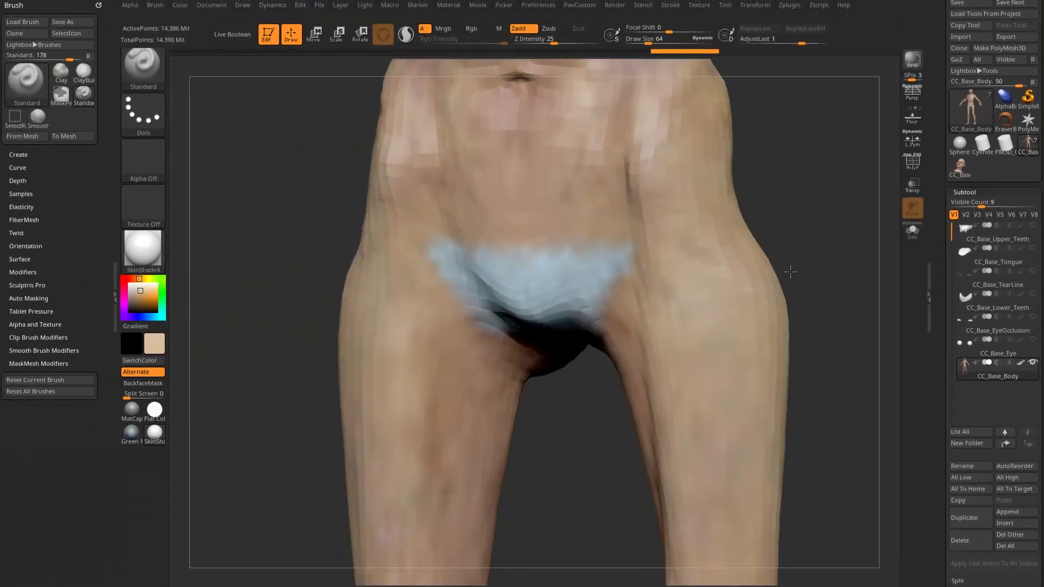
pyautogui.keyDown('alt'); pyautogui.moveTo(791, 246); pyautogui.dragTo(792, 518); pyautogui.keyUp('alt')
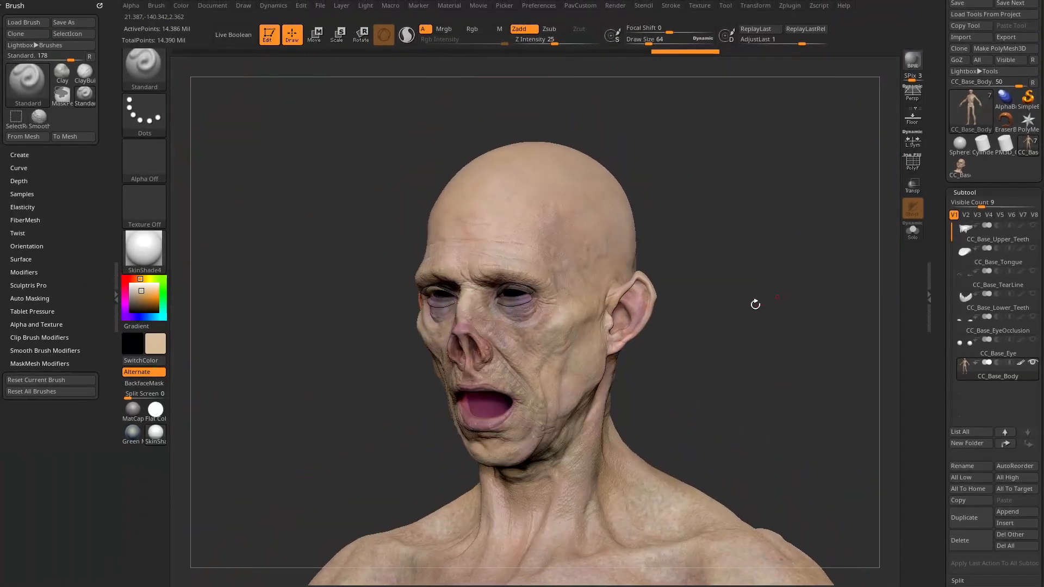
# - Try hiding the polygroup around the eyelids on the body, and show the whole mesh again
pyautogui.hotkey('ctrl', 'shift')
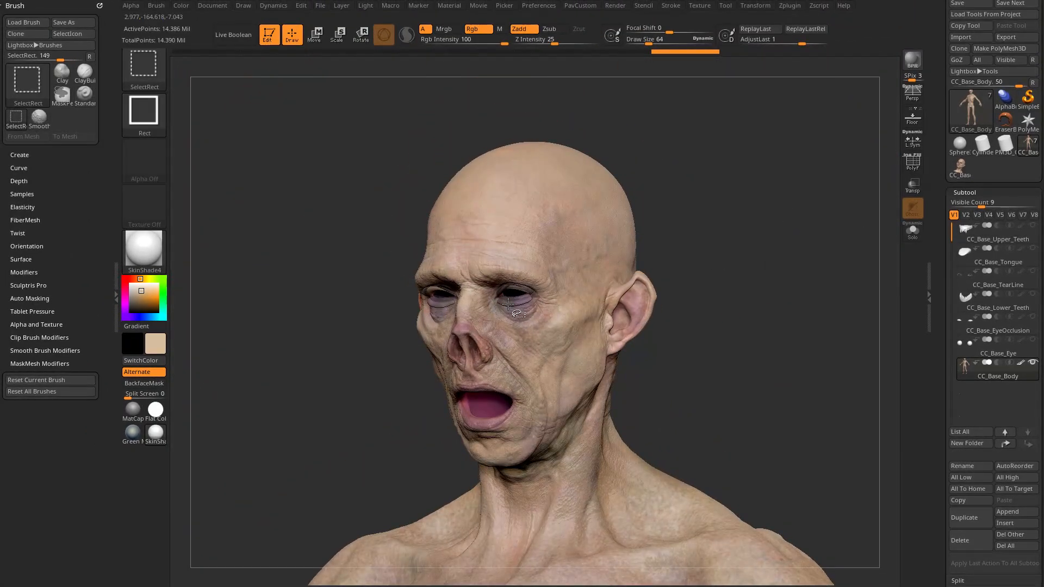
pyautogui.keyDown('ctrl'); pyautogui.keyDown('shift'); pyautogui.click(692, 280); pyautogui.keyUp('shift'); pyautogui.keyUp('ctrl')
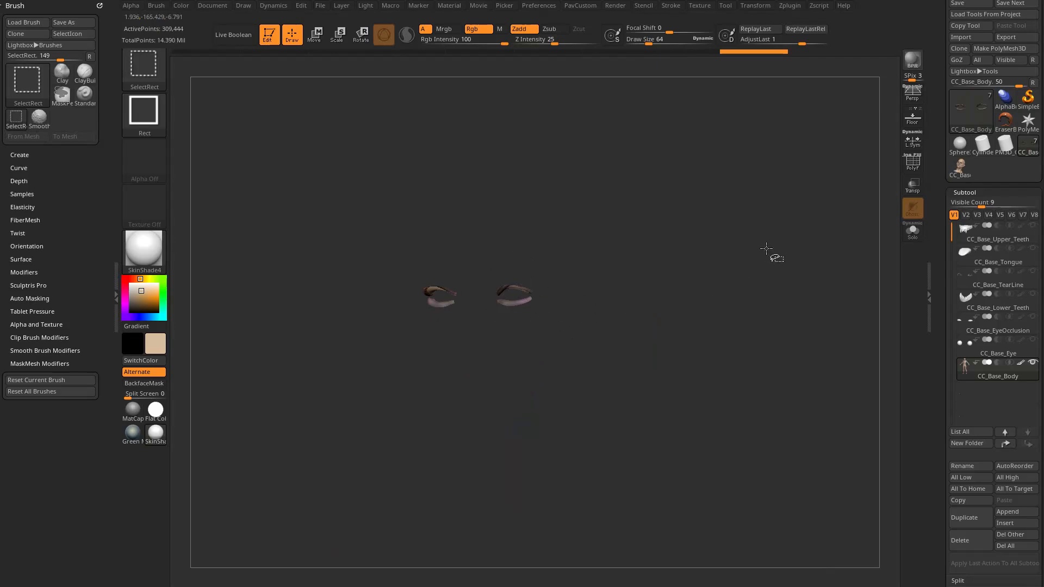
pyautogui.keyDown('ctrl'); pyautogui.keyDown('shift'); pyautogui.moveTo(766, 250); pyautogui.dragTo(808, 334); pyautogui.keyUp('shift'); pyautogui.keyUp('ctrl')
pyautogui.keyDown('ctrl'); pyautogui.keyDown('shift'); pyautogui.click(654, 311); pyautogui.keyUp('shift'); pyautogui.keyUp('ctrl')
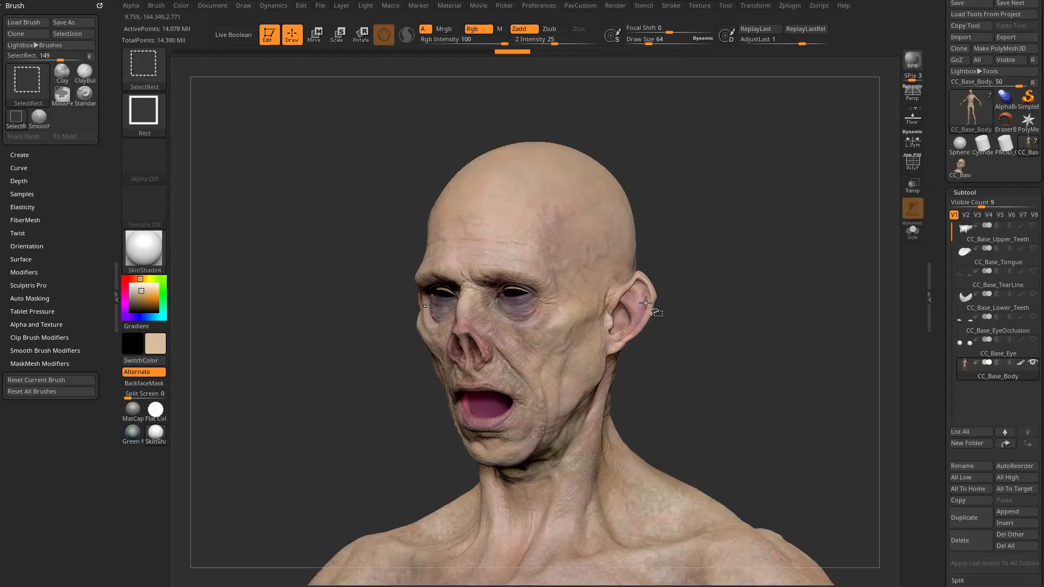
pyautogui.moveTo(747, 306)
pyautogui.mouseDown()
pyautogui.moveTo(783, 303)
pyautogui.moveTo(665, 304)
pyautogui.mouseUp()
pyautogui.hotkey('ctrl', 'shift')
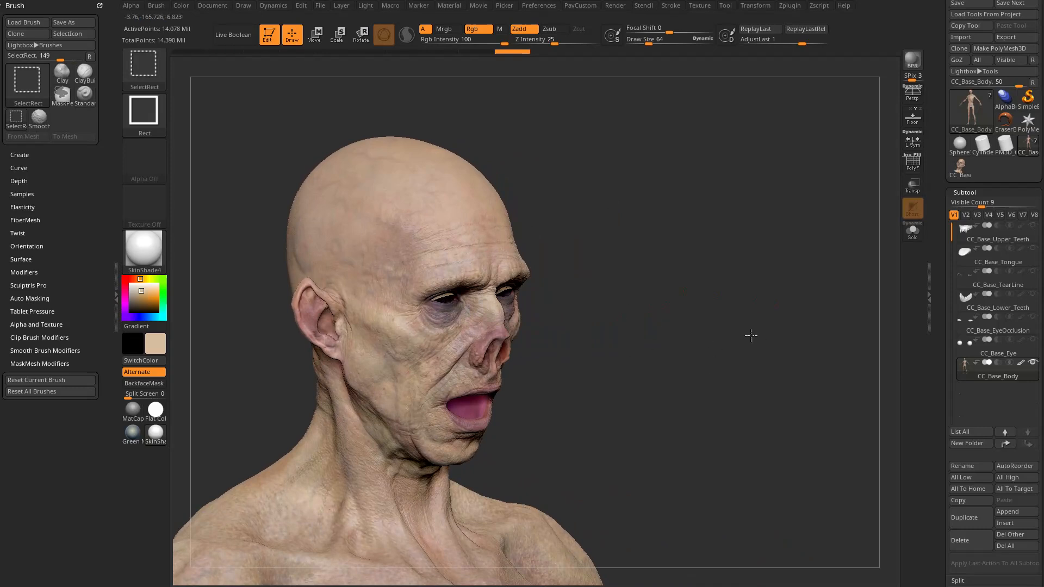
pyautogui.keyDown('ctrl'); pyautogui.keyDown('shift'); pyautogui.click(575, 285); pyautogui.keyUp('shift'); pyautogui.keyUp('ctrl')
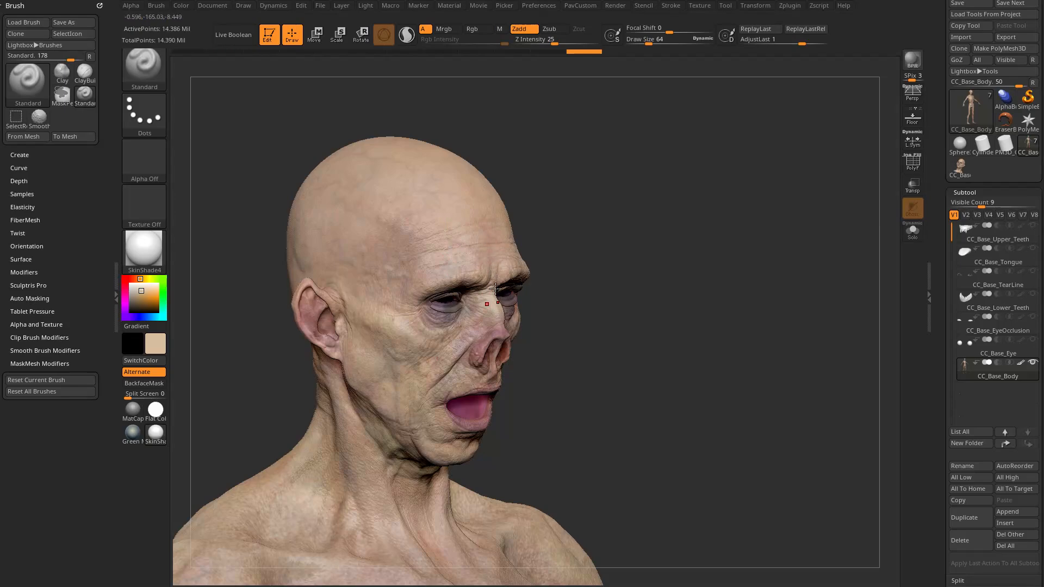
# - Hide the body's eyelash strips by lasso-selecting part of them in profile, expanding to the connected geometry and inverting visibility
pyautogui.keyDown('alt'); pyautogui.moveTo(554, 241); pyautogui.dragTo(655, 263); pyautogui.keyUp('alt')
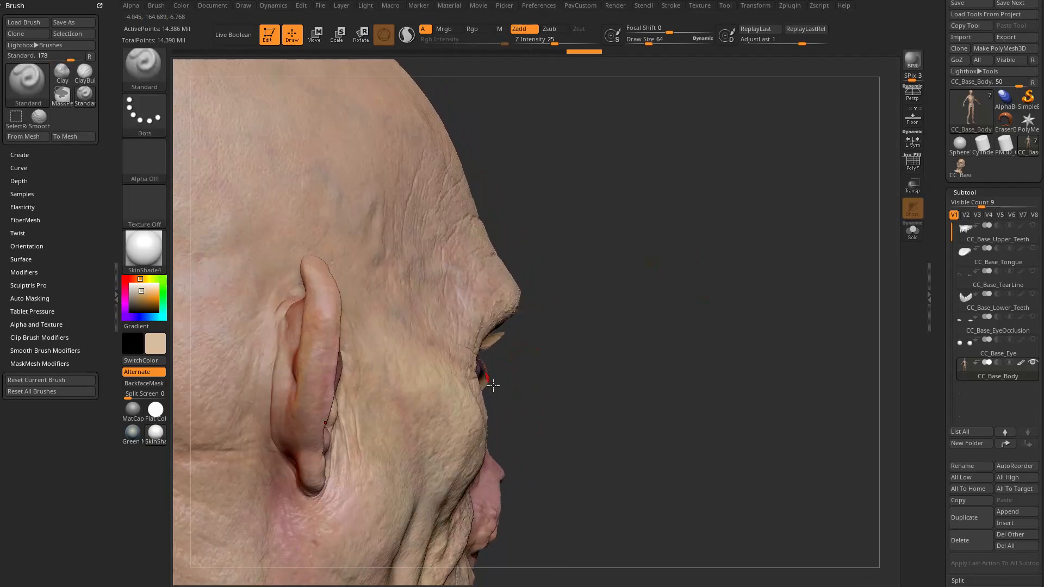
pyautogui.keyDown('ctrl'); pyautogui.keyDown('shift'); pyautogui.click(149, 64); pyautogui.keyUp('shift'); pyautogui.keyUp('ctrl')
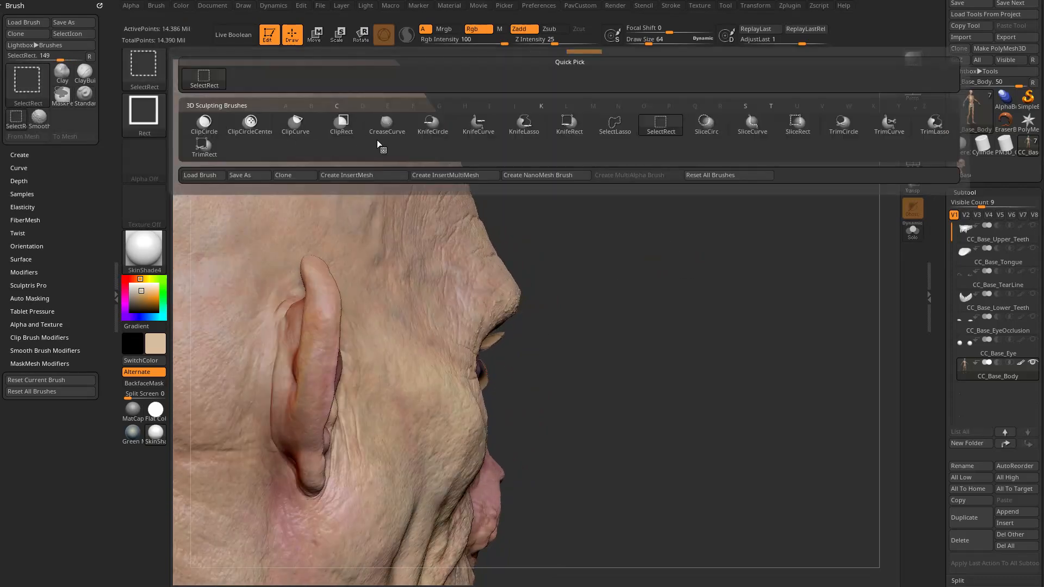
pyautogui.click(615, 124)
pyautogui.moveTo(517, 343)
pyautogui.keyDown('ctrl'); pyautogui.keyDown('shift'); pyautogui.mouseDown()
pyautogui.moveTo(500, 331)
pyautogui.moveTo(519, 394)
pyautogui.mouseUp(); pyautogui.keyUp('shift'); pyautogui.keyUp('ctrl')
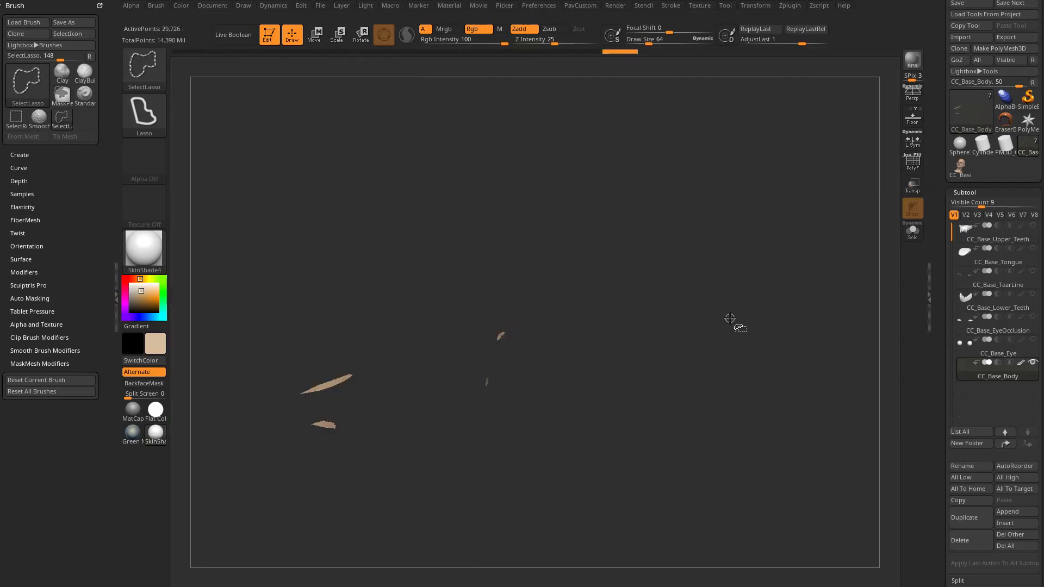
pyautogui.hotkey('ctrl', 'shift', 'a')
pyautogui.keyDown('ctrl'); pyautogui.keyDown('shift'); pyautogui.moveTo(710, 215); pyautogui.dragTo(786, 358); pyautogui.keyUp('shift'); pyautogui.keyUp('ctrl')
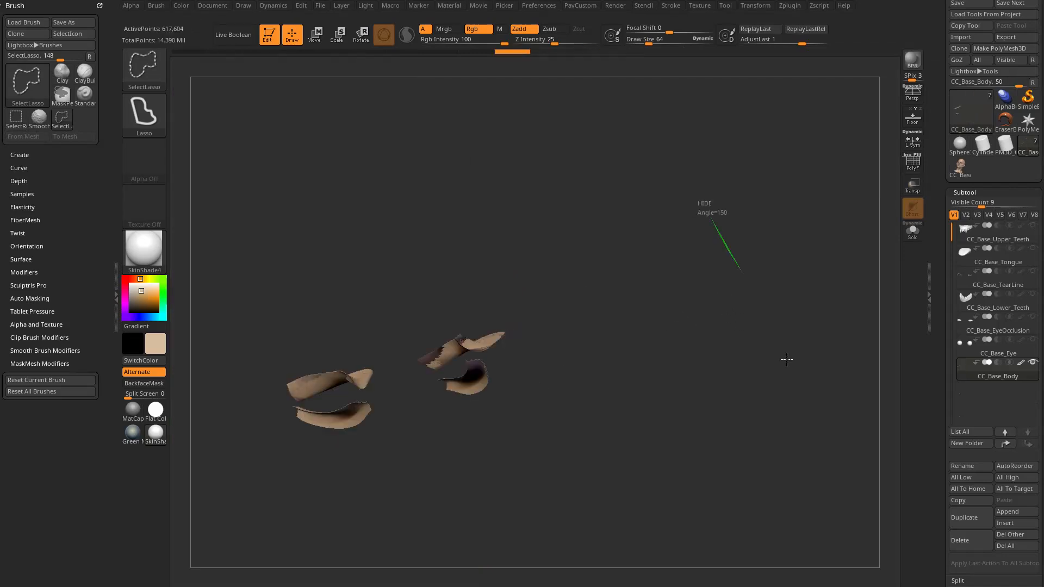
pyautogui.moveTo(848, 310); pyautogui.dragTo(452, 274)
pyautogui.keyDown('alt'); pyautogui.moveTo(674, 319); pyautogui.dragTo(752, 263); pyautogui.keyUp('alt')
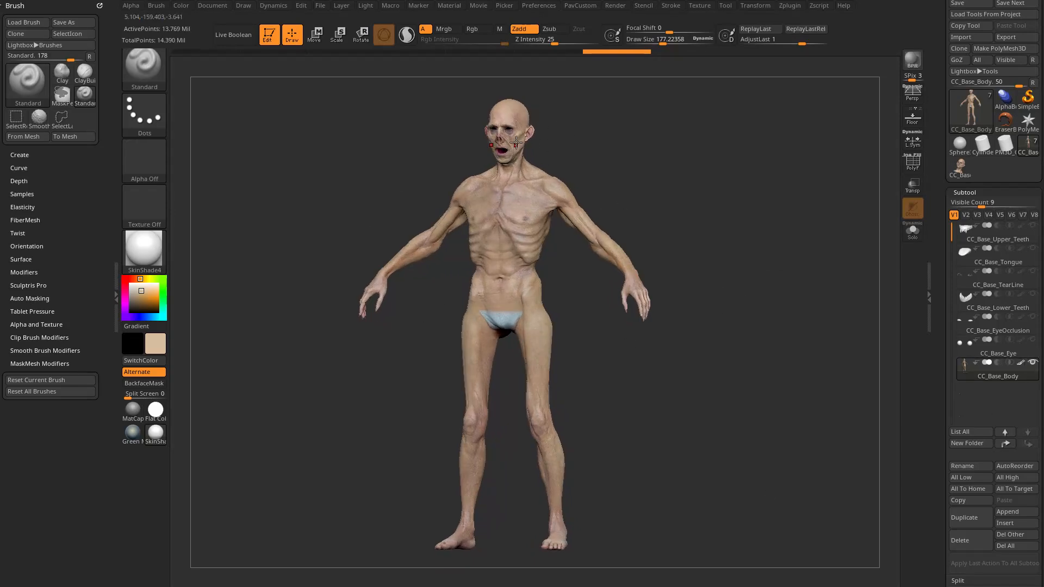
# - Start exporting the body, and create and enter a VampireBake folder on the Desktop as the destination
pyautogui.moveTo(593, 172); pyautogui.dragTo(584, 172)
pyautogui.moveTo(946, 128); pyautogui.dragTo(947, 161)
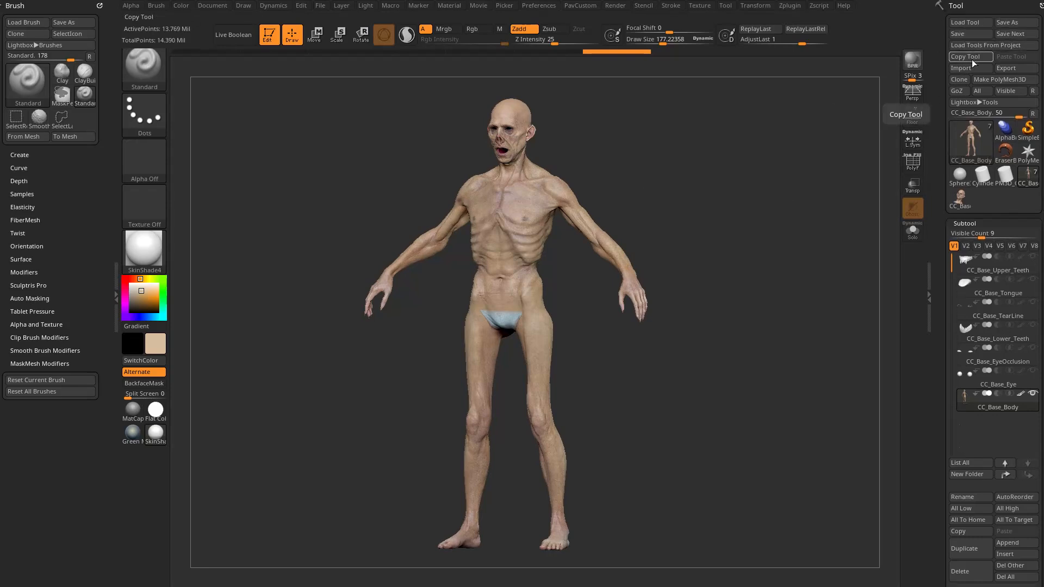
pyautogui.click(1009, 67)
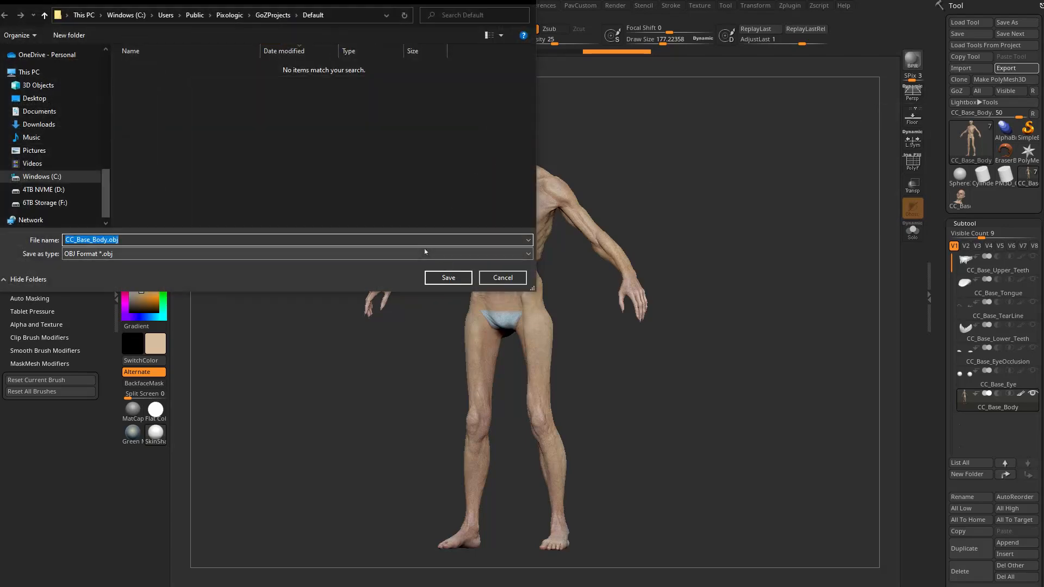
pyautogui.click(33, 99)
pyautogui.rightClick(275, 175)
pyautogui.click(384, 282)
pyautogui.write('Vampi')
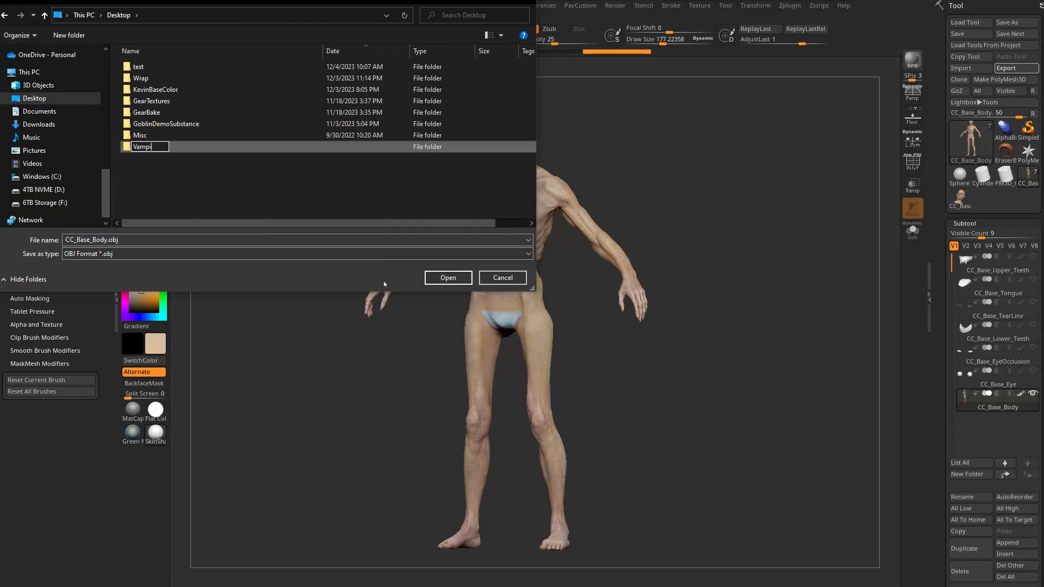
pyautogui.write('reBake')
pyautogui.press('Return')
pyautogui.press('Return')
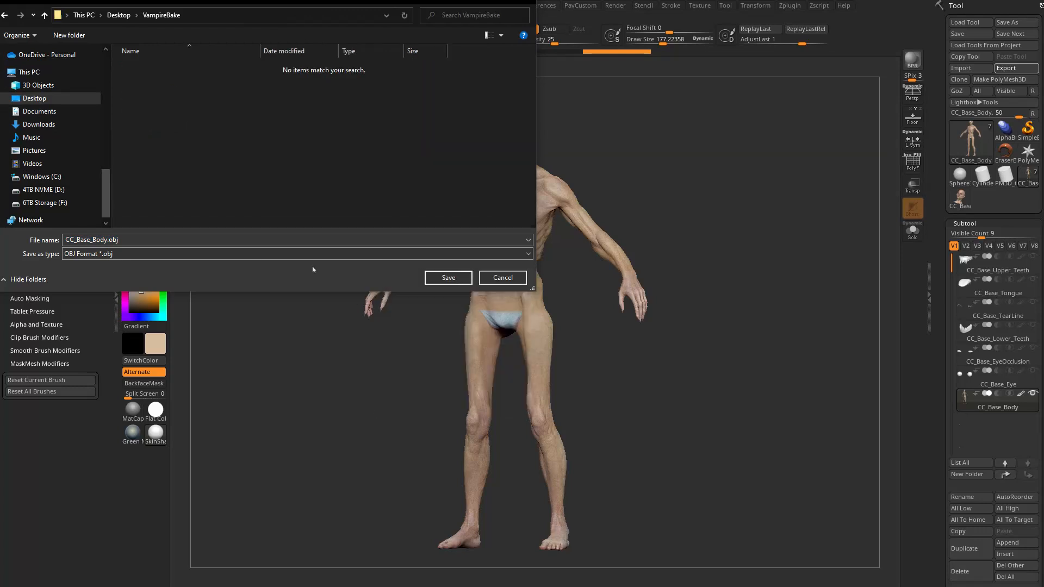
# - Export the body in FBX format as VampireBake into the VampireBake folder
pyautogui.click(111, 253)
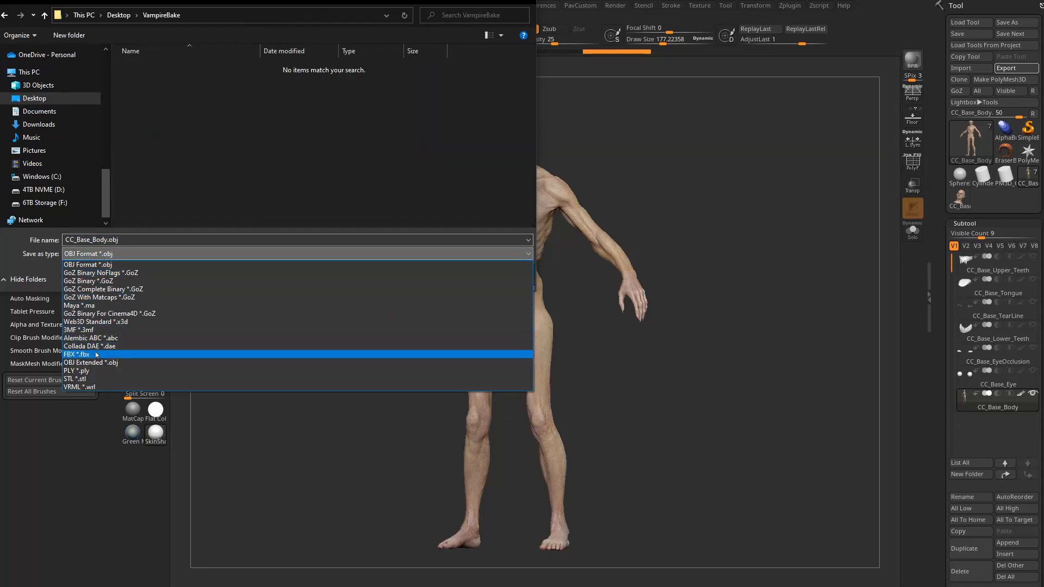
pyautogui.click(77, 354)
pyautogui.write('VampireBake')
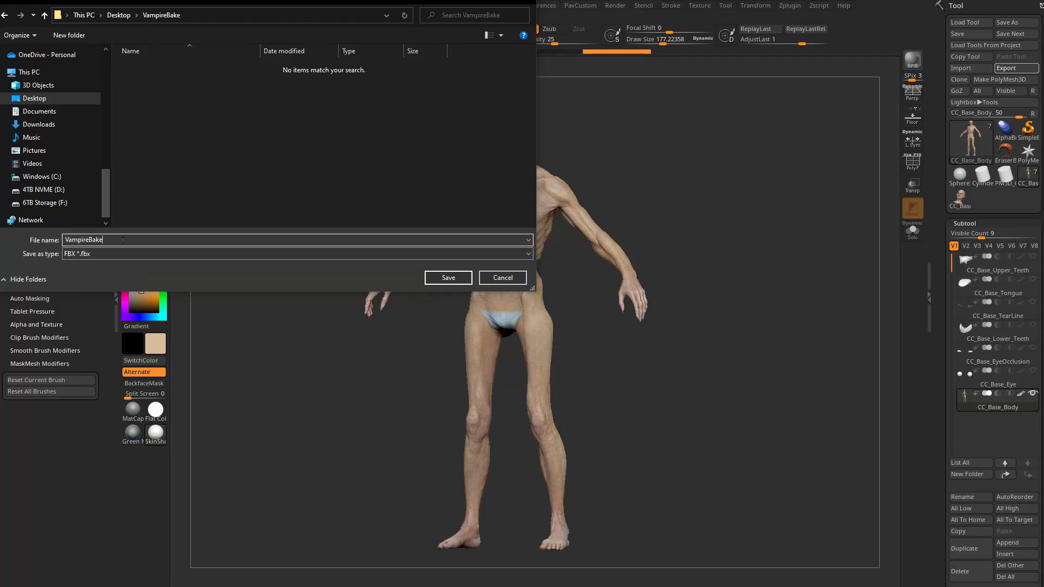
pyautogui.press('Return')
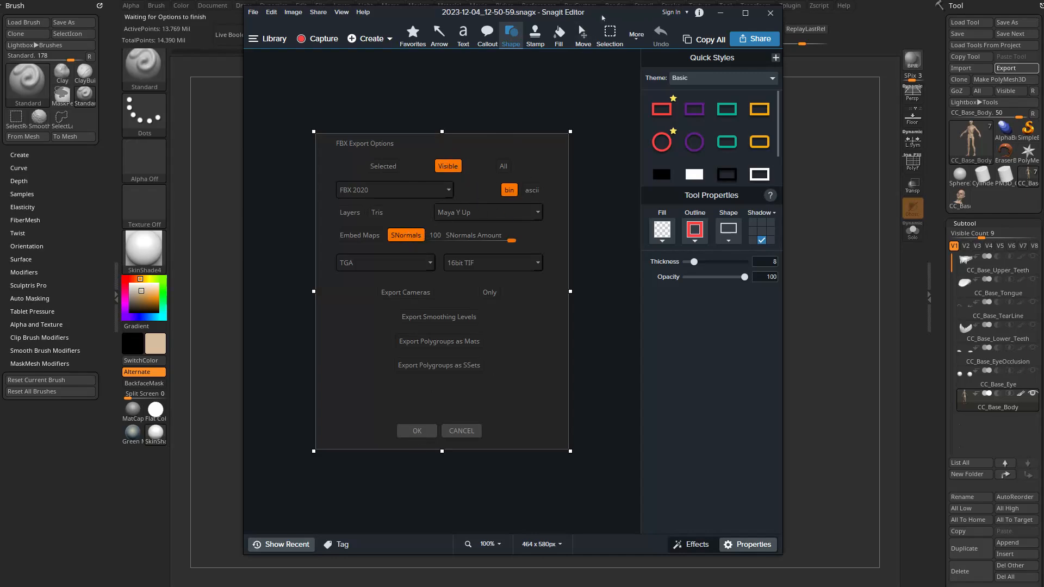
# - In Character Creator, export the character for Substance Painter in OBJ format as VampireBake_low into the VampireBake folder on the Desktop
pyautogui.click(720, 12)
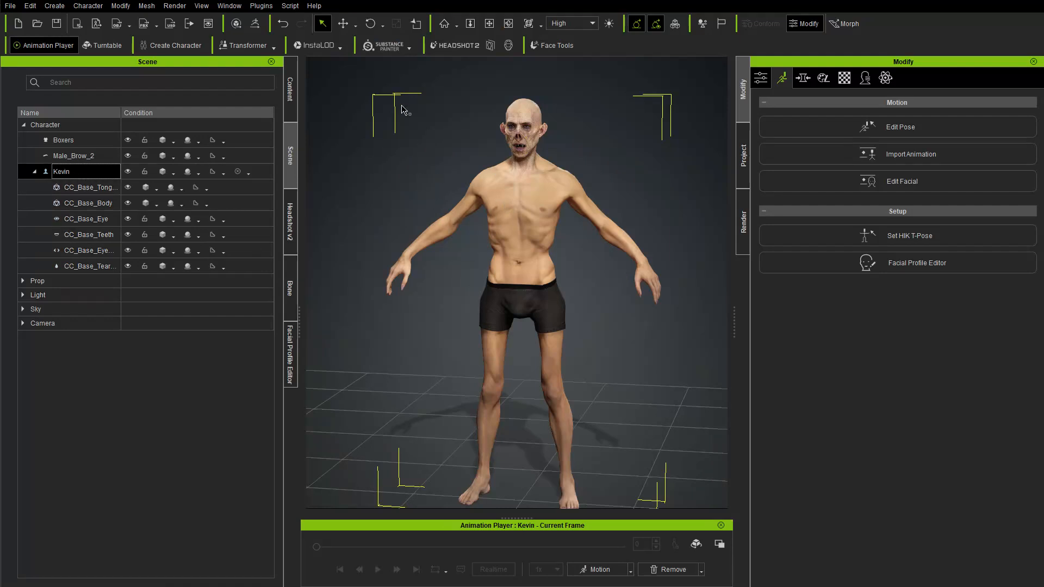
pyautogui.click(397, 48)
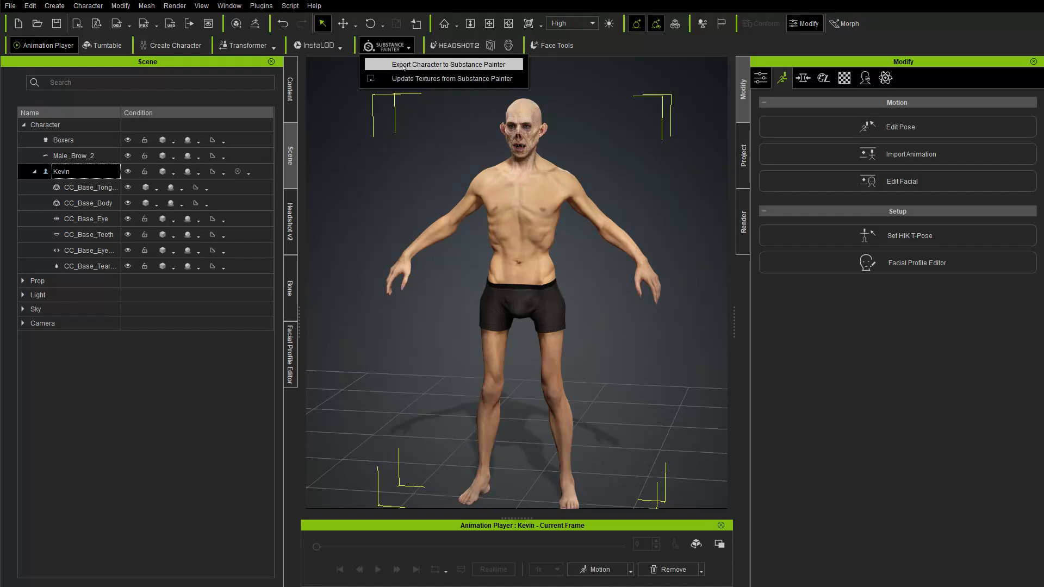
pyautogui.click(410, 65)
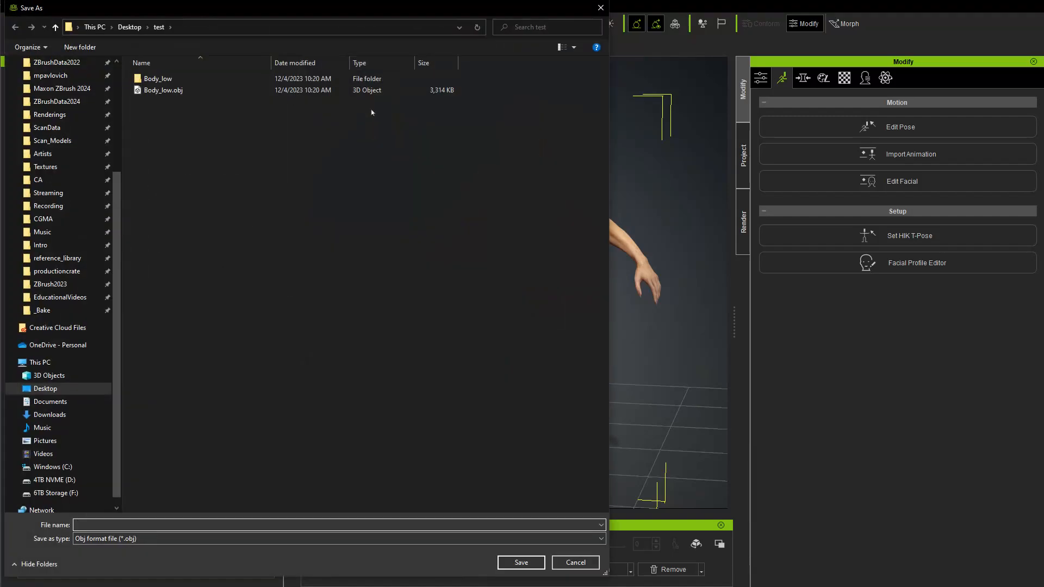
pyautogui.click(130, 26)
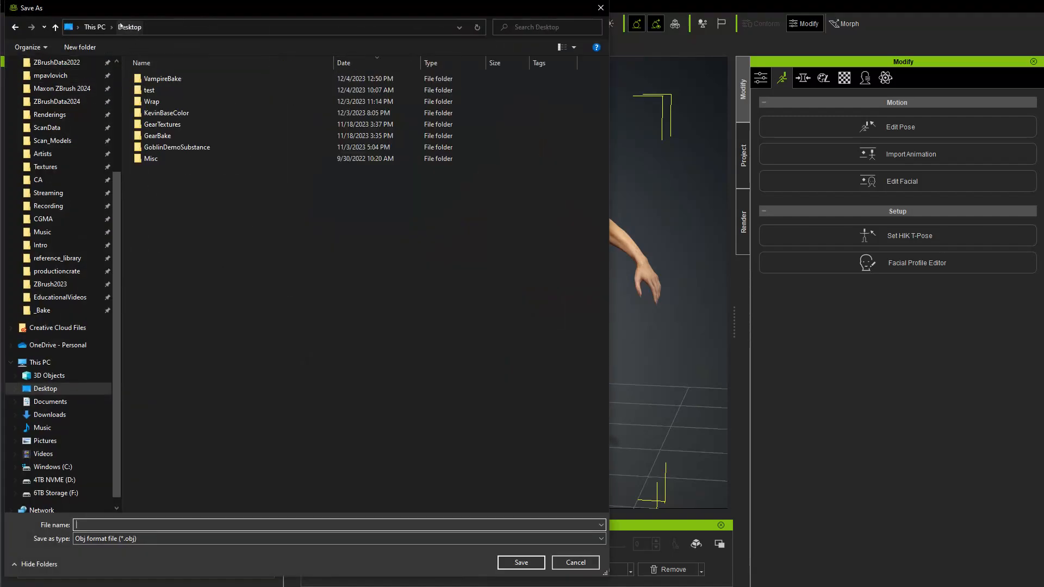
pyautogui.doubleClick(173, 80)
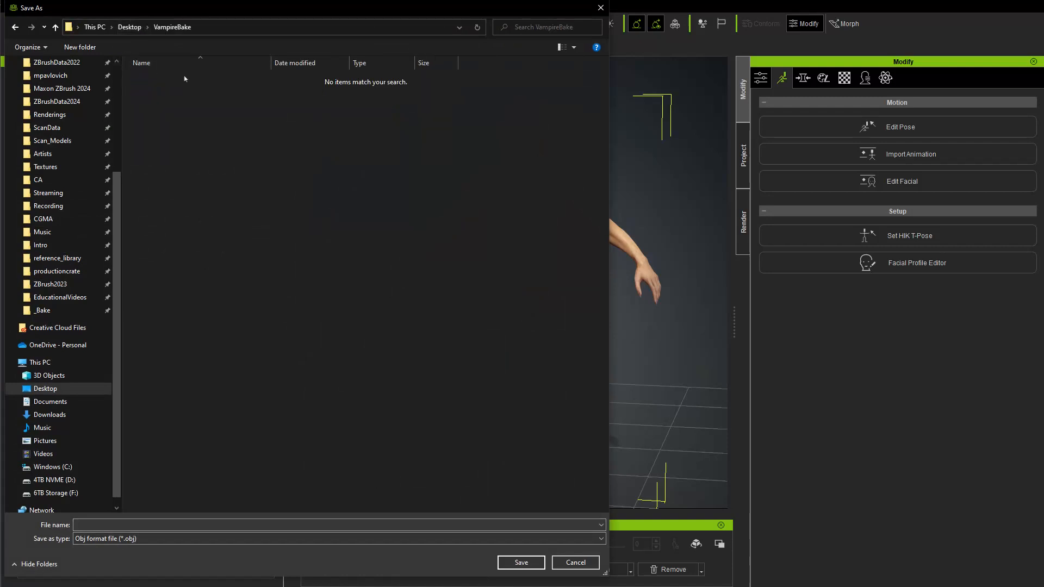
pyautogui.click(137, 526)
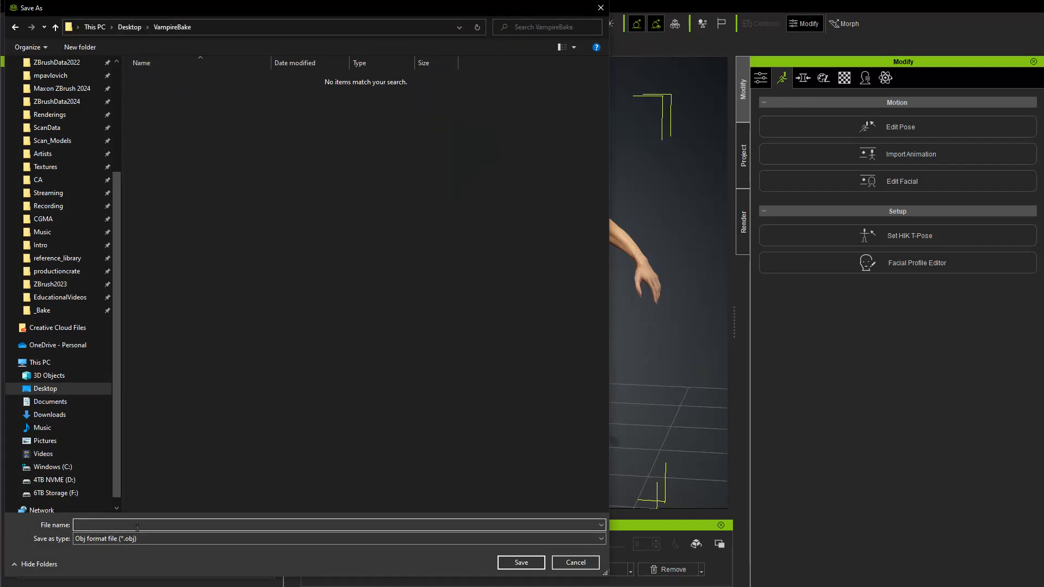
pyautogui.write('VampireBake_low')
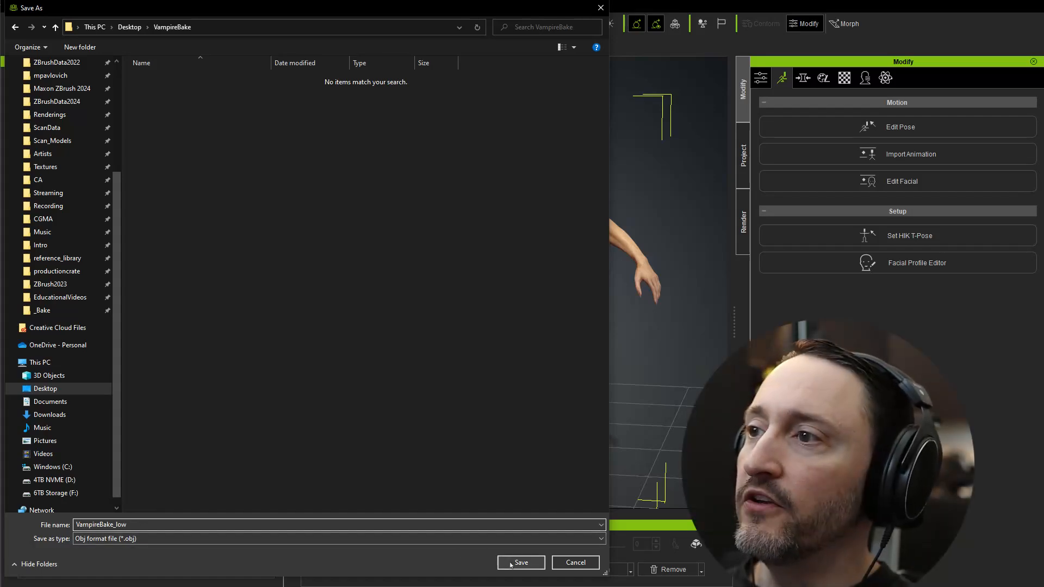
pyautogui.press('Return')
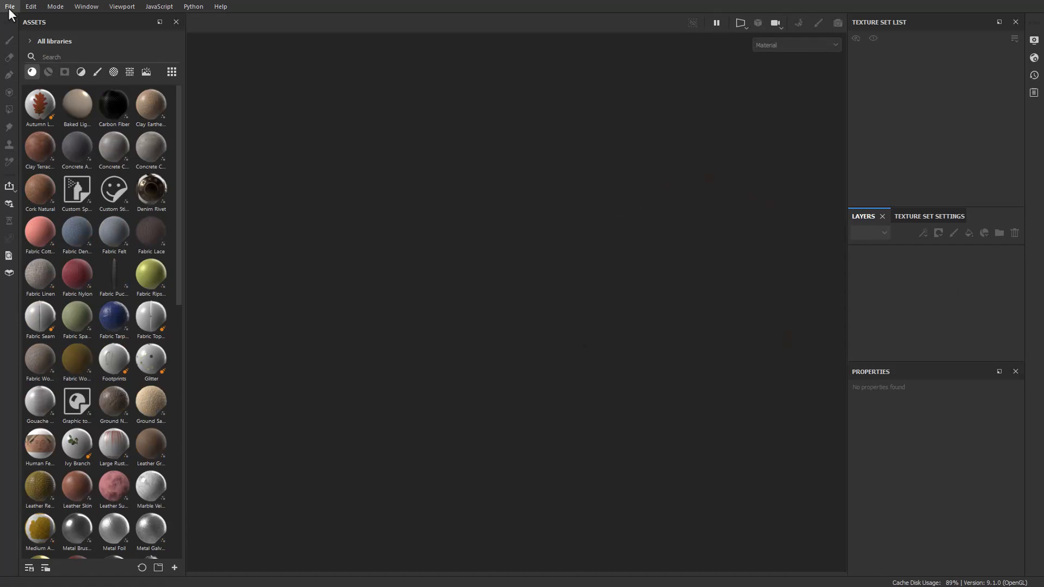
# - In Substance Painter, create a new project from VampireBake_low.obj in the VampireBake folder, with 2048 resolution and the UV Tile workflow
pyautogui.click(10, 8)
pyautogui.click(13, 19)
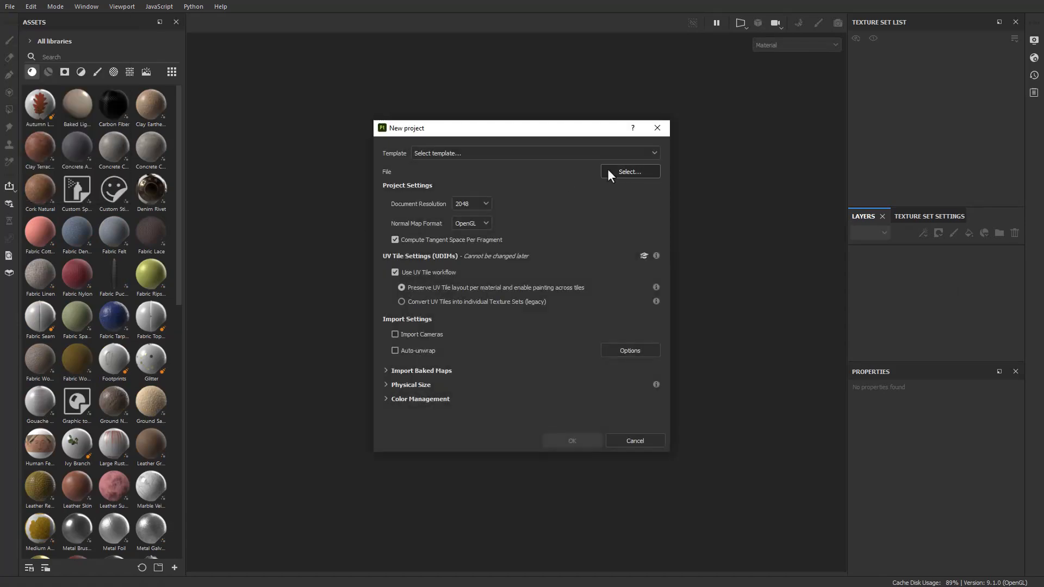
pyautogui.click(622, 172)
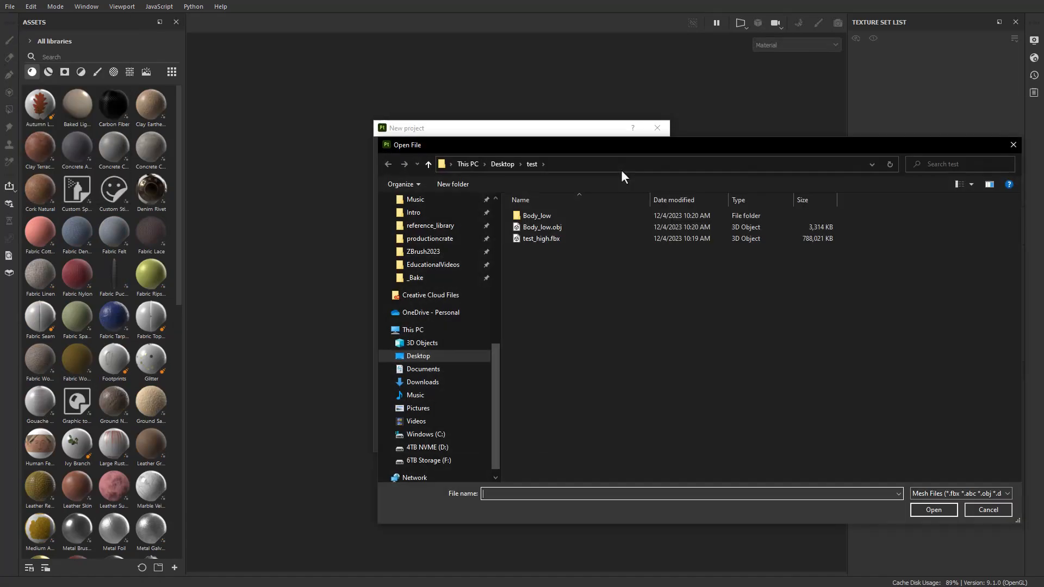
pyautogui.click(497, 164)
pyautogui.doubleClick(559, 215)
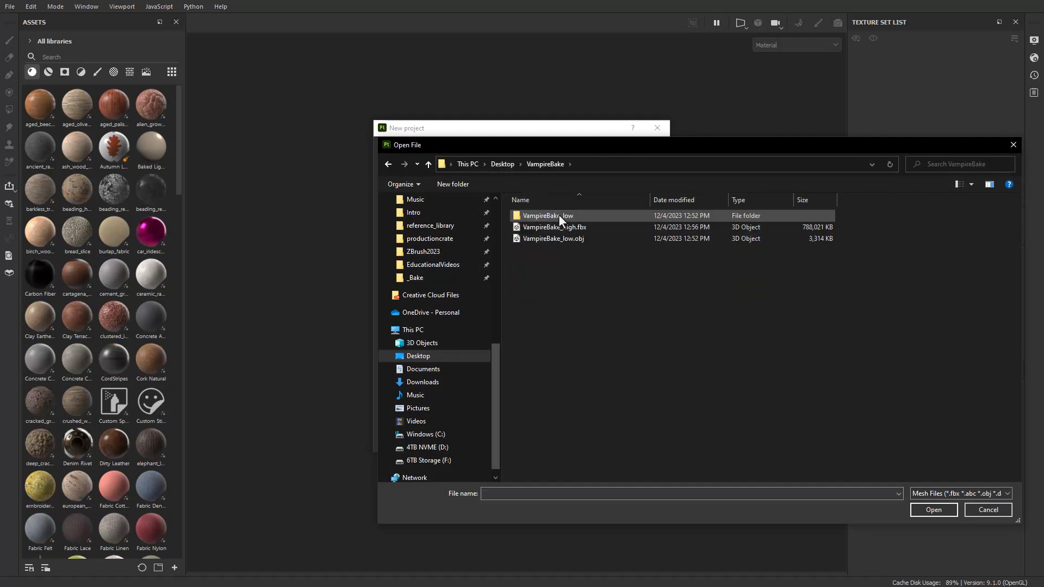
pyautogui.doubleClick(559, 239)
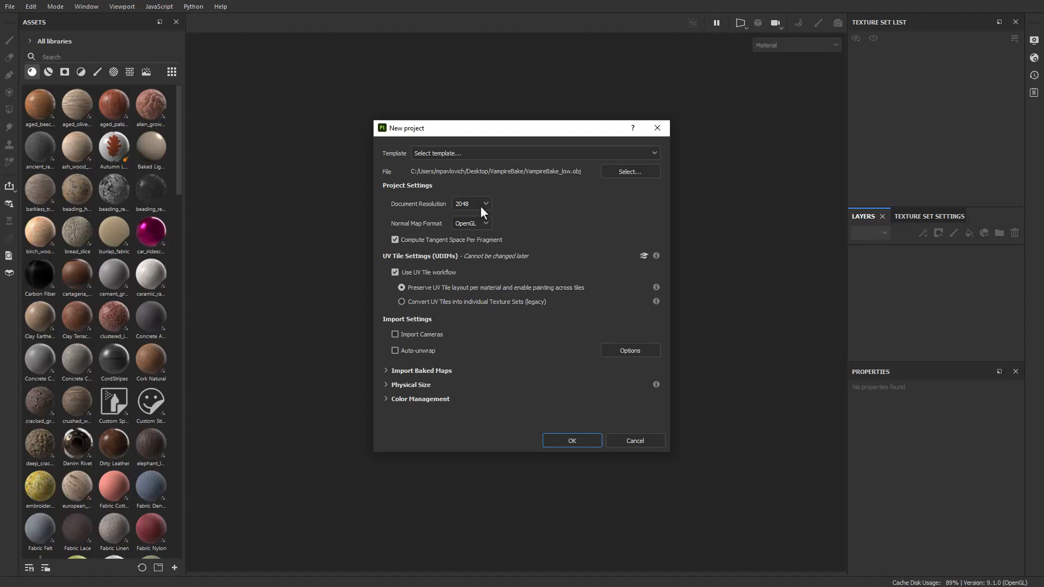
pyautogui.click(549, 439)
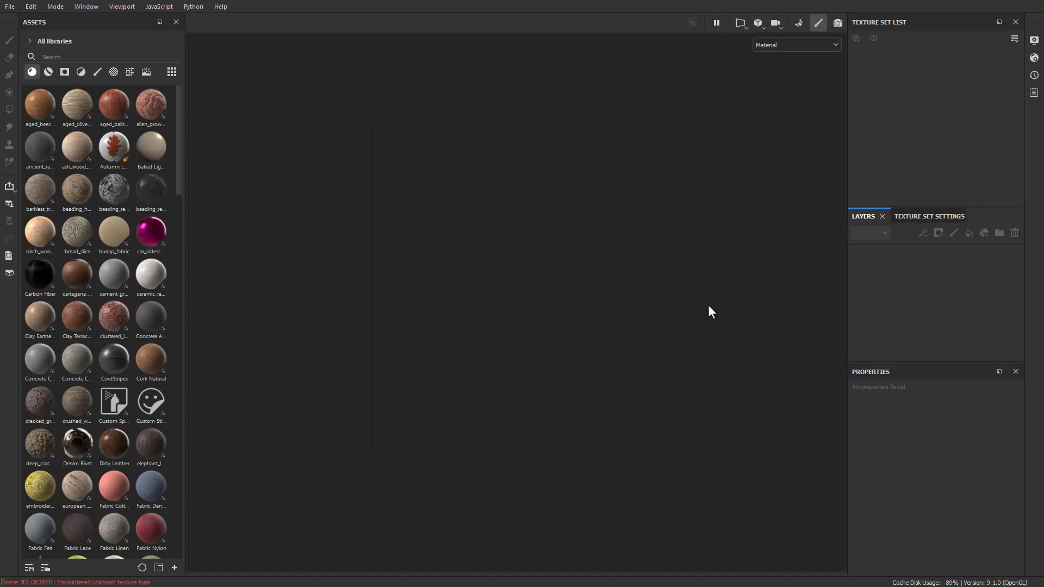
pyautogui.keyDown('alt'); pyautogui.moveTo(684, 315); pyautogui.dragTo(587, 317); pyautogui.keyUp('alt')
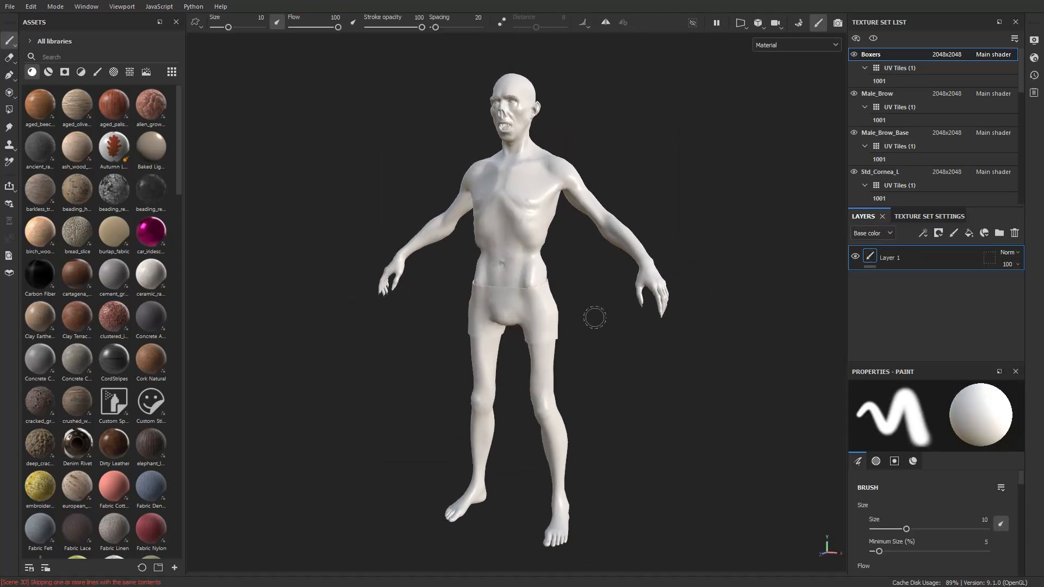
# - Collapse the UV tile lists of all the texture sets, starting at Boxers and including the six tiles of Std_Skin_Head
pyautogui.click(865, 67)
pyautogui.click(865, 94)
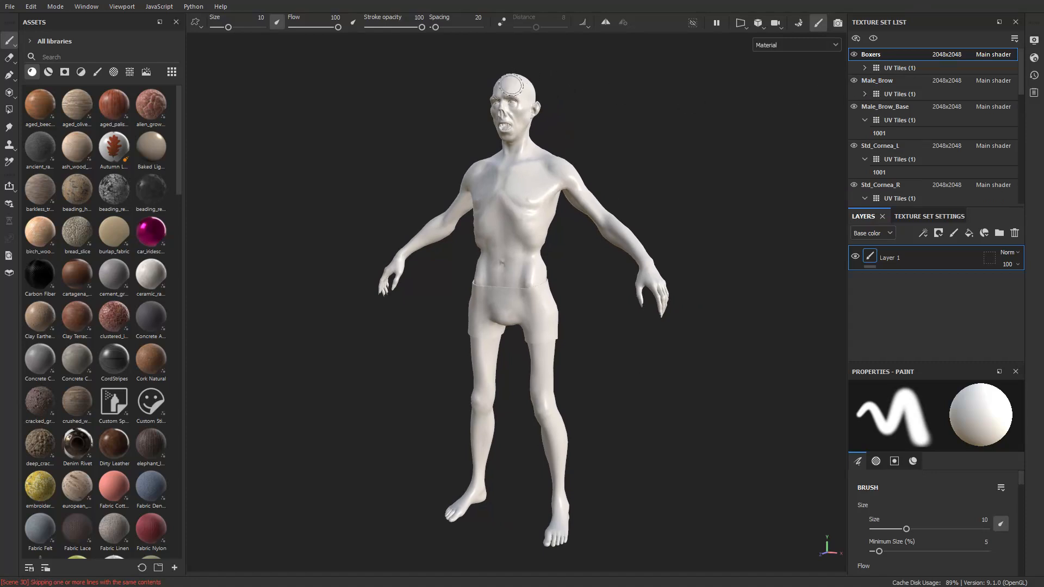
pyautogui.click(864, 121)
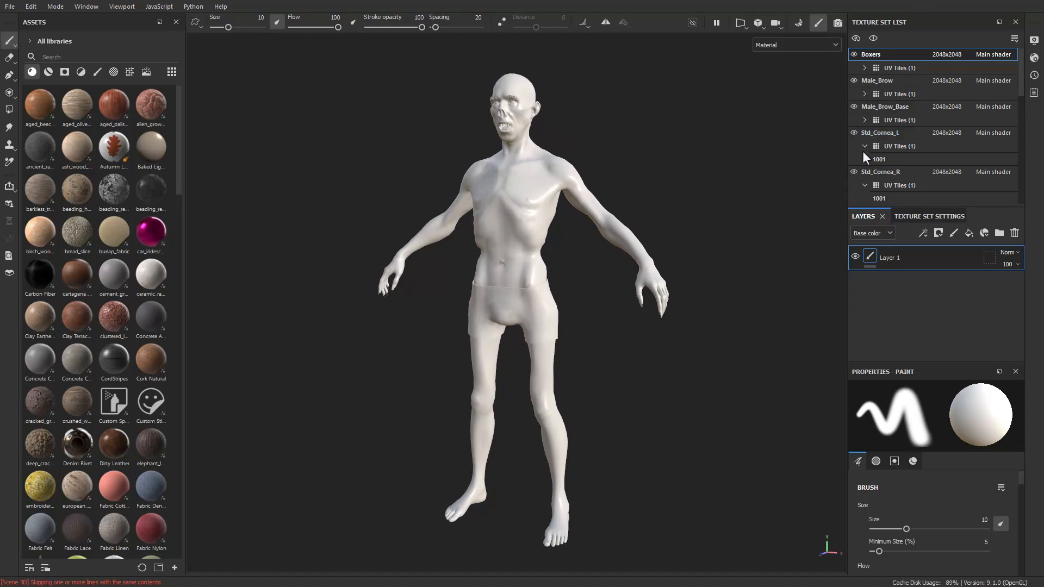
pyautogui.click(864, 145)
pyautogui.click(864, 172)
pyautogui.scroll(-3, 867, 176)
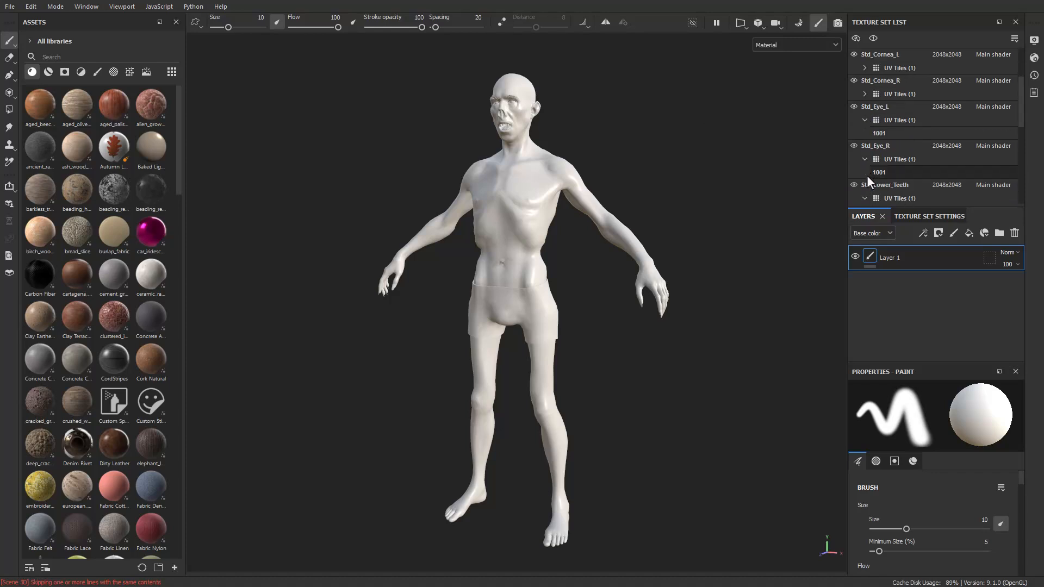
pyautogui.click(865, 147)
pyautogui.click(866, 171)
pyautogui.scroll(-3, 881, 153)
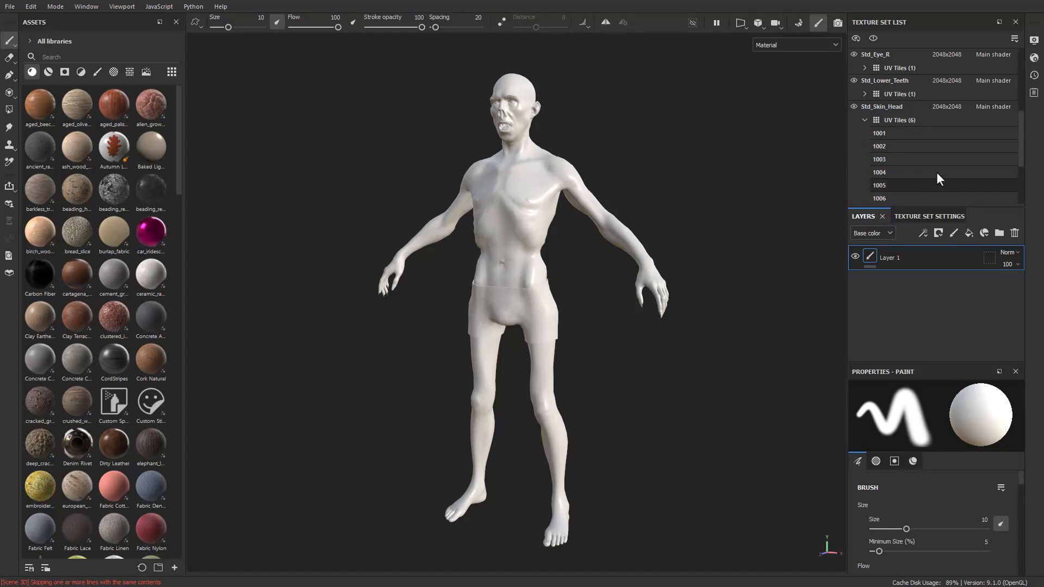
pyautogui.click(865, 120)
pyautogui.scroll(-1, 869, 121)
pyautogui.click(864, 132)
pyautogui.click(865, 172)
# - Hide every texture set except Std_Skin_Head, so only the body skin is displayed, and select Std_Skin_Head
pyautogui.scroll(5, 902, 168)
pyautogui.click(854, 54)
pyautogui.click(853, 80)
pyautogui.click(853, 106)
pyautogui.click(853, 132)
pyautogui.click(853, 158)
pyautogui.scroll(-5, 852, 161)
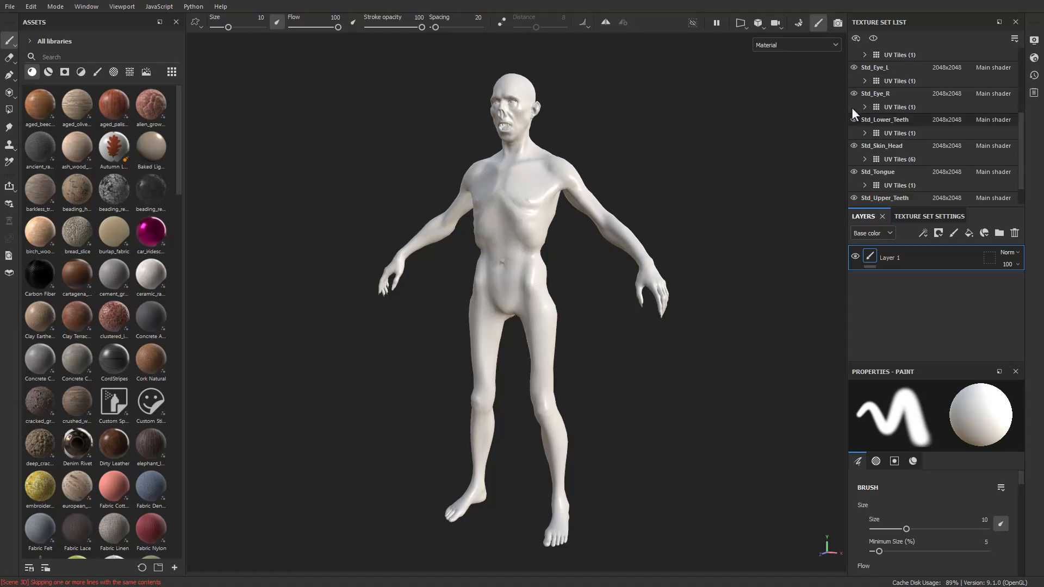
pyautogui.click(854, 67)
pyautogui.click(853, 119)
pyautogui.click(853, 171)
pyautogui.click(854, 198)
pyautogui.keyDown('alt'); pyautogui.moveTo(777, 187); pyautogui.dragTo(761, 185); pyautogui.keyUp('alt')
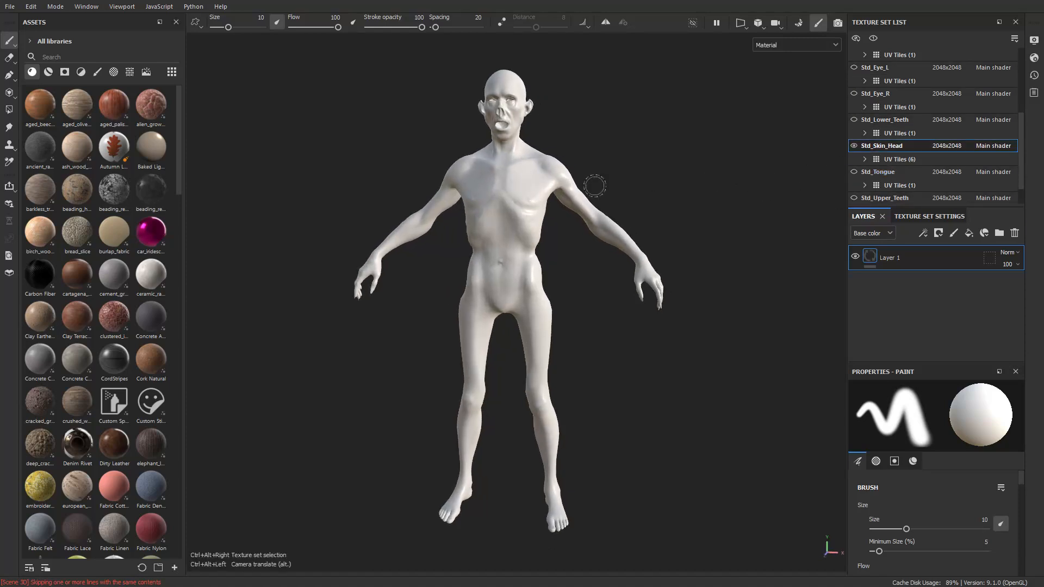
pyautogui.keyDown('alt'); pyautogui.moveTo(659, 167); pyautogui.dragTo(633, 174); pyautogui.keyUp('alt')
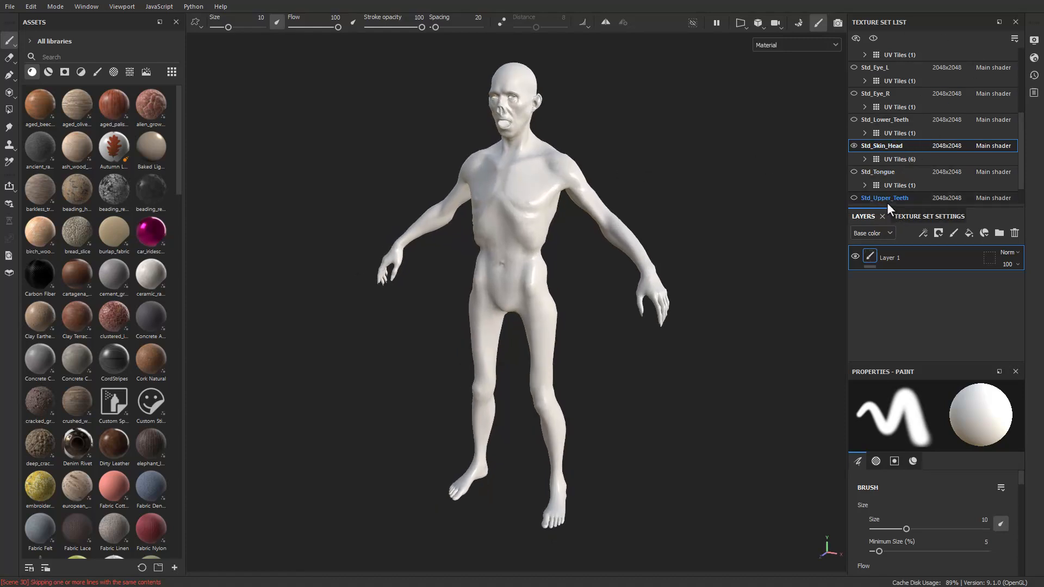
# - Enlarge the texture set settings area and open mesh map baking for Std_Skin_Head
pyautogui.moveTo(885, 205); pyautogui.dragTo(885, 165)
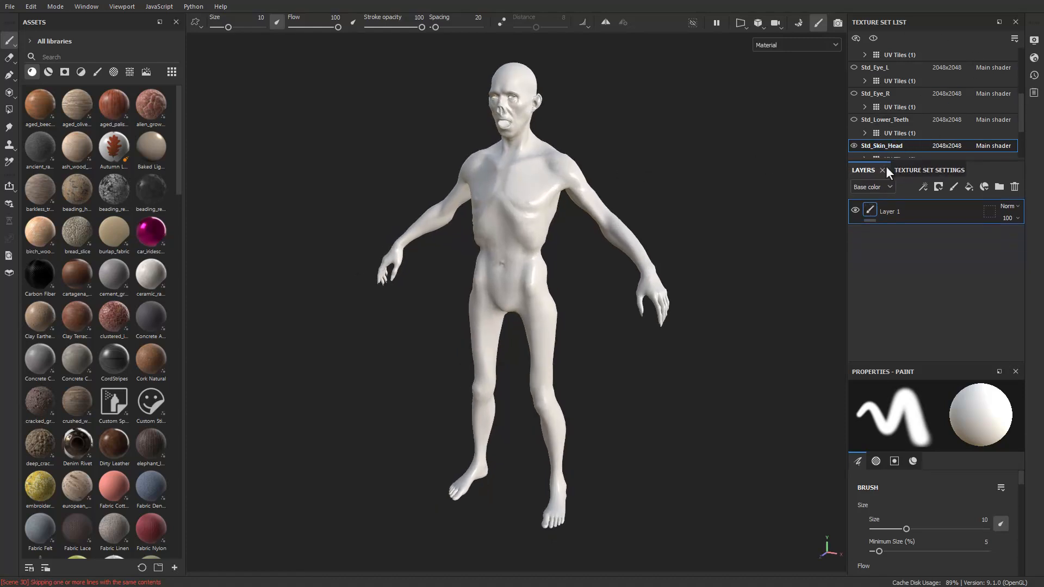
pyautogui.click(921, 170)
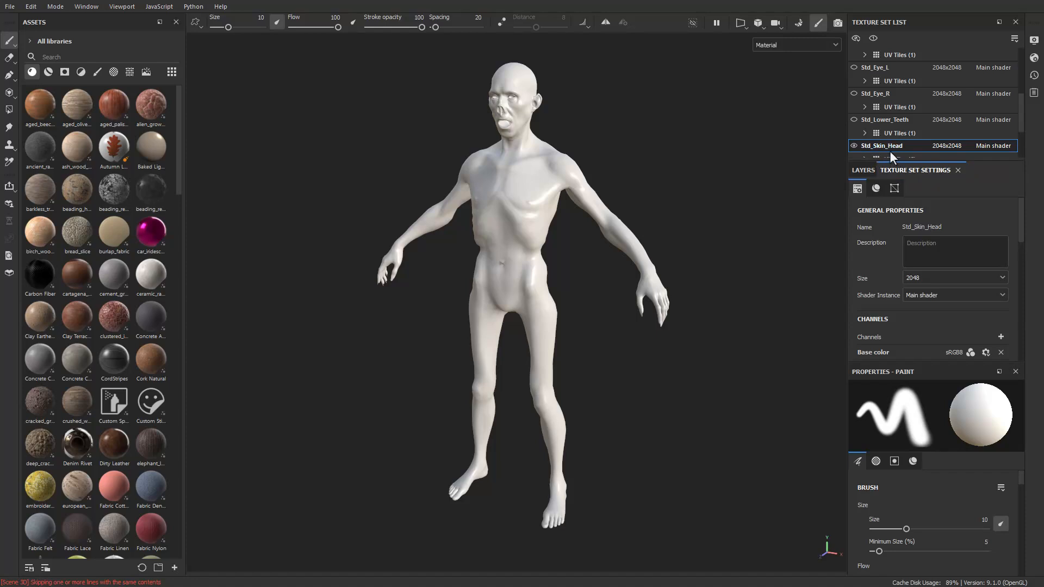
pyautogui.scroll(-3, 895, 147)
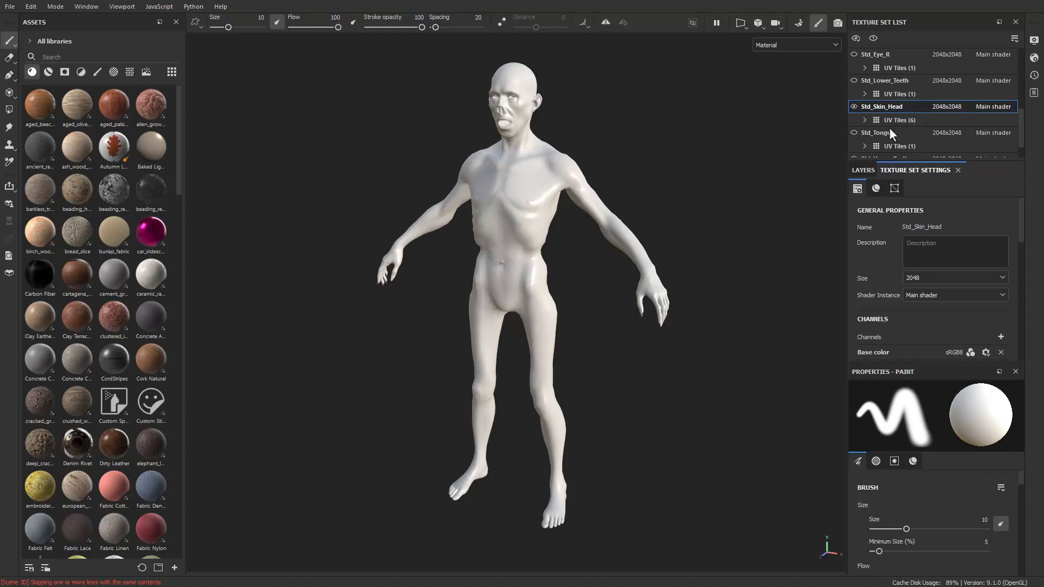
pyautogui.scroll(-10, 915, 211)
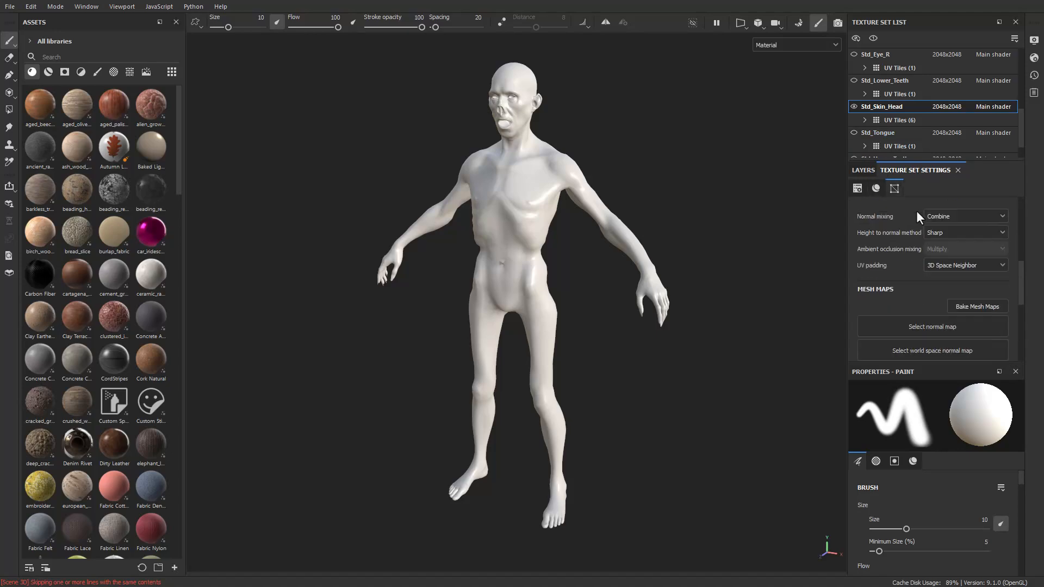
pyautogui.click(971, 307)
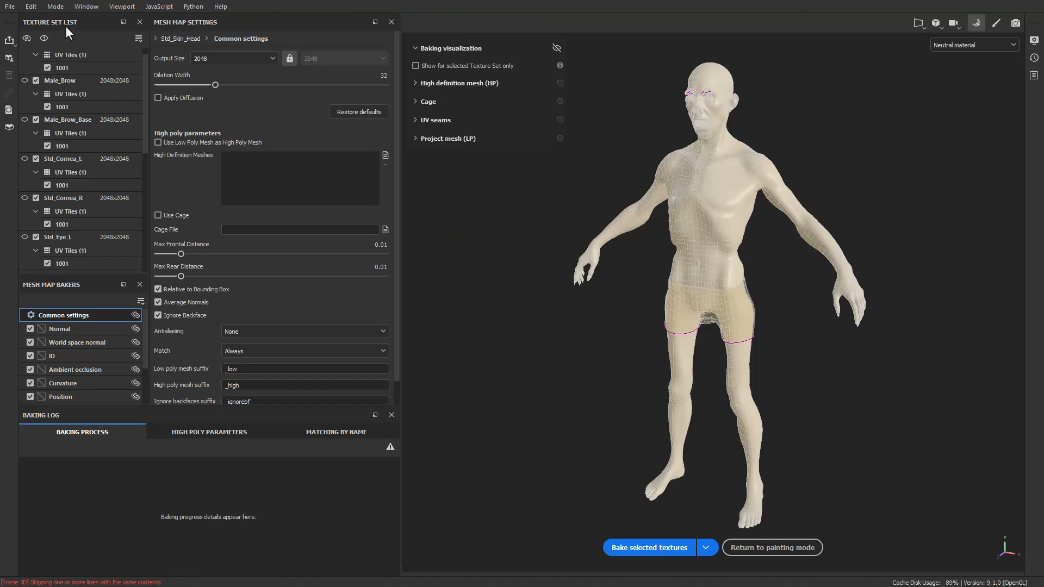
# - Exclude Boxers, Male_Brow, Male_Brow_Base, Std_Cornea_L and Std_Cornea_R from the bake, collapsing their UV tile lists
pyautogui.moveTo(142, 65); pyautogui.dragTo(90, 41)
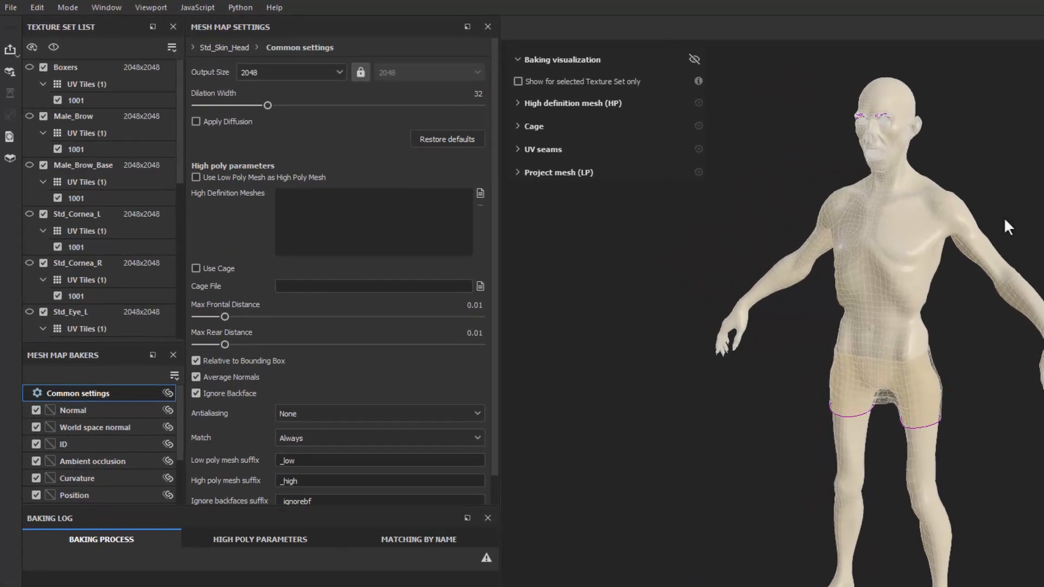
pyautogui.keyDown('alt'); pyautogui.moveTo(800, 238); pyautogui.dragTo(822, 250); pyautogui.keyUp('alt')
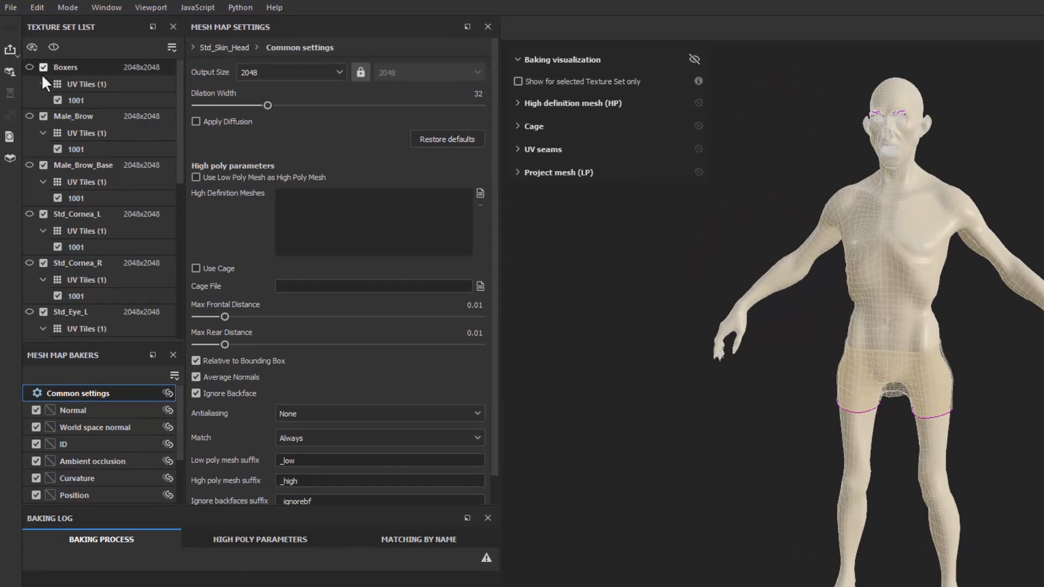
pyautogui.click(42, 84)
pyautogui.click(43, 67)
pyautogui.click(43, 117)
pyautogui.click(43, 100)
pyautogui.click(43, 149)
pyautogui.click(44, 132)
pyautogui.click(44, 165)
pyautogui.click(43, 181)
pyautogui.click(44, 198)
pyautogui.click(42, 214)
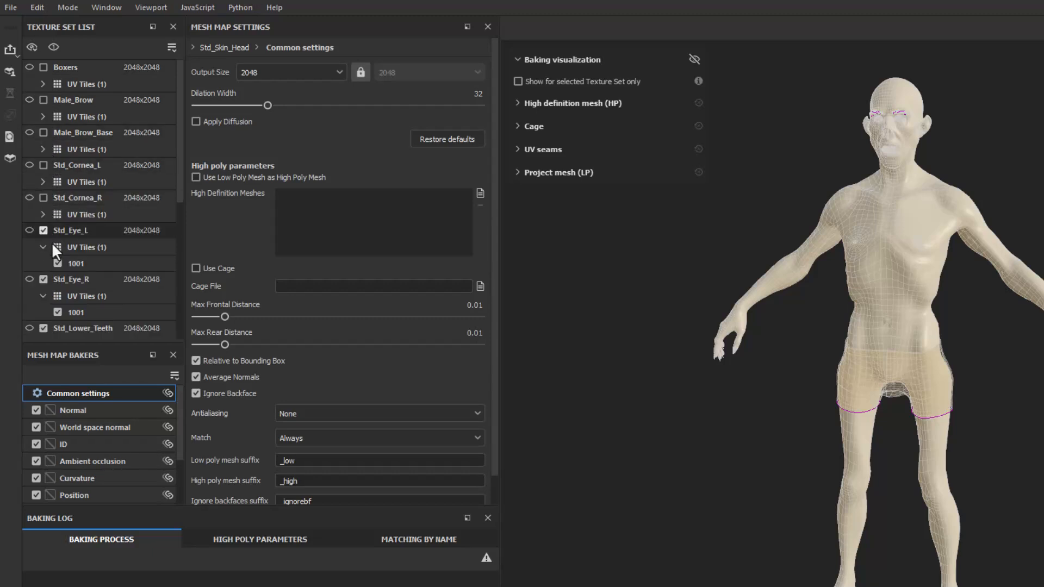
# - Exclude Std_Eye_L and Std_Eye_R from the bake and collapse their UV tile lists
pyautogui.click(43, 247)
pyautogui.click(44, 230)
pyautogui.click(43, 279)
pyautogui.click(44, 262)
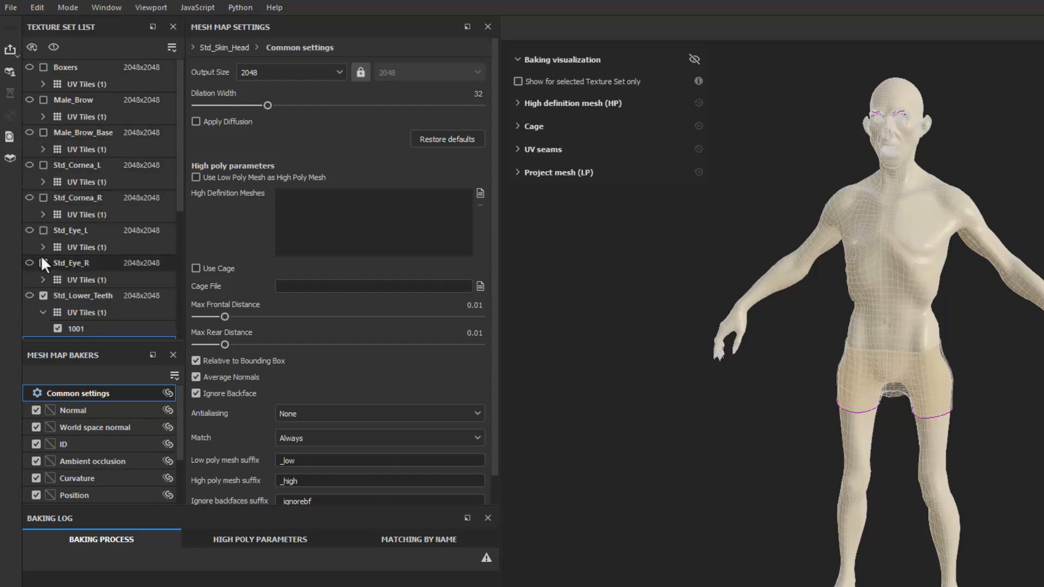
# - Exclude Std_Tongue from the bake, and collapse the UV tile lists of Std_Tongue and Std_Upper_Teeth
pyautogui.scroll(-3, 55, 261)
pyautogui.scroll(-2, 90, 245)
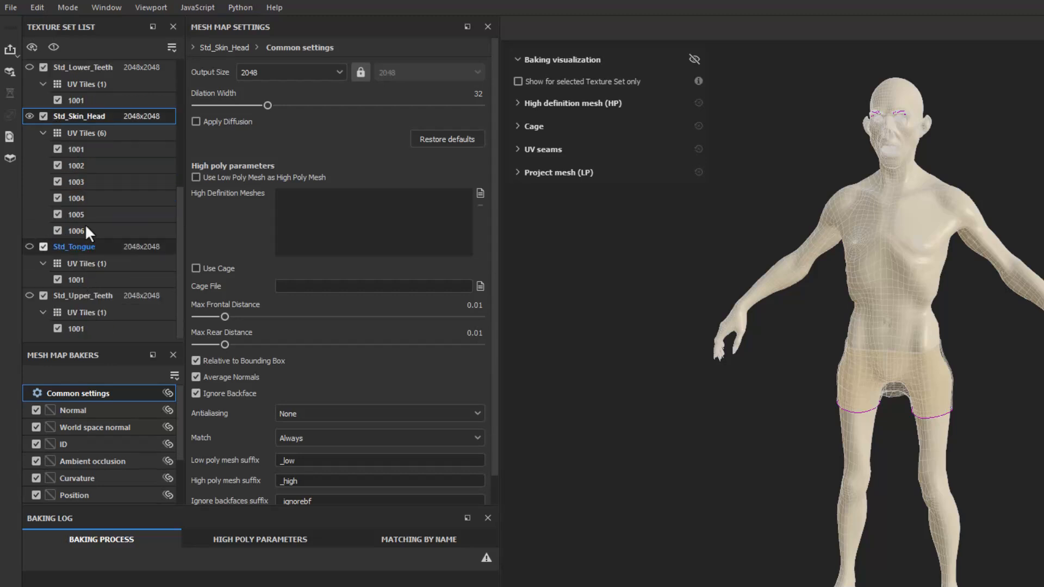
pyautogui.click(44, 262)
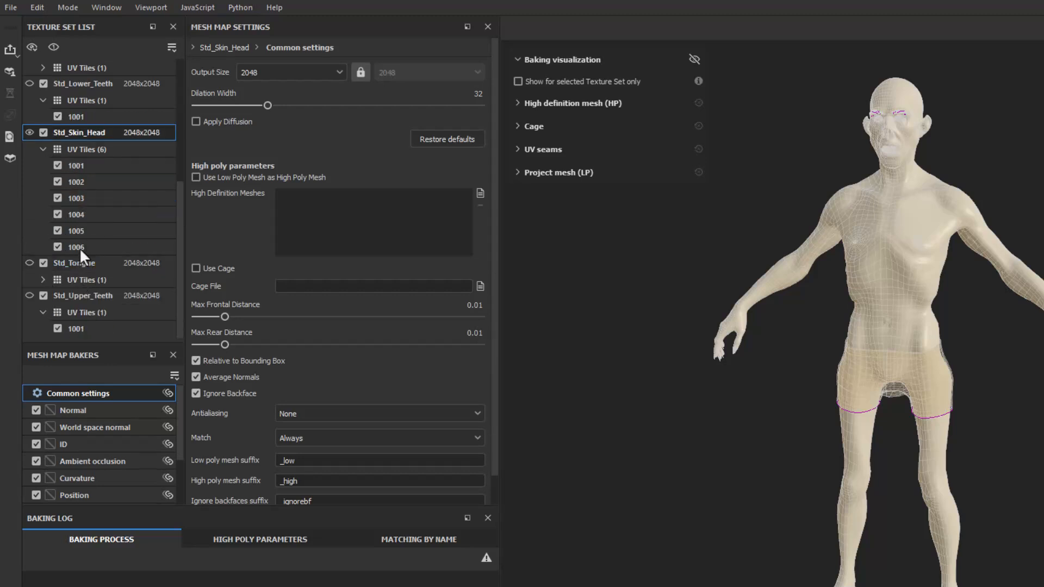
pyautogui.click(43, 262)
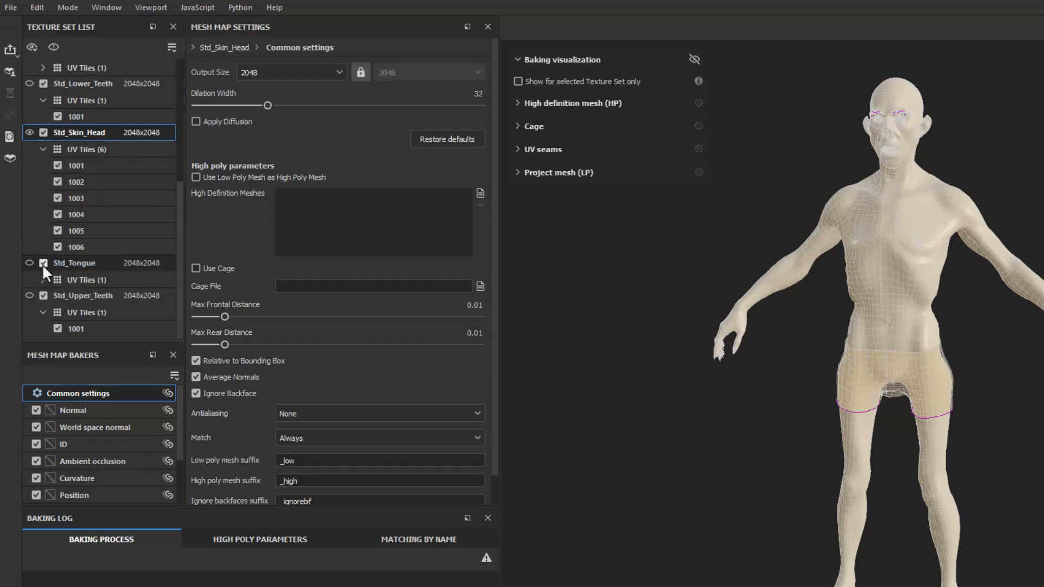
pyautogui.click(43, 312)
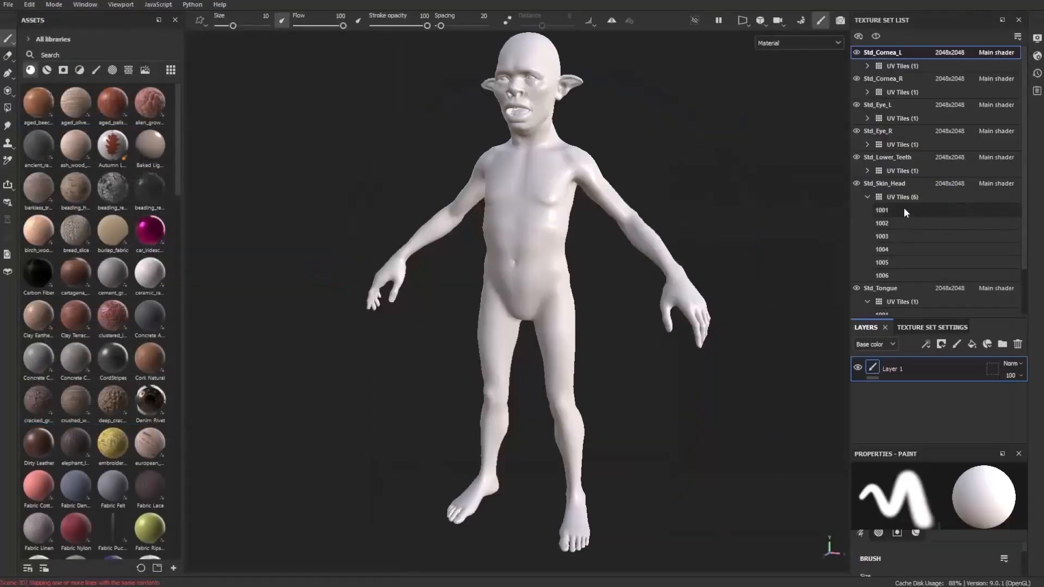
pyautogui.moveTo(903, 209)
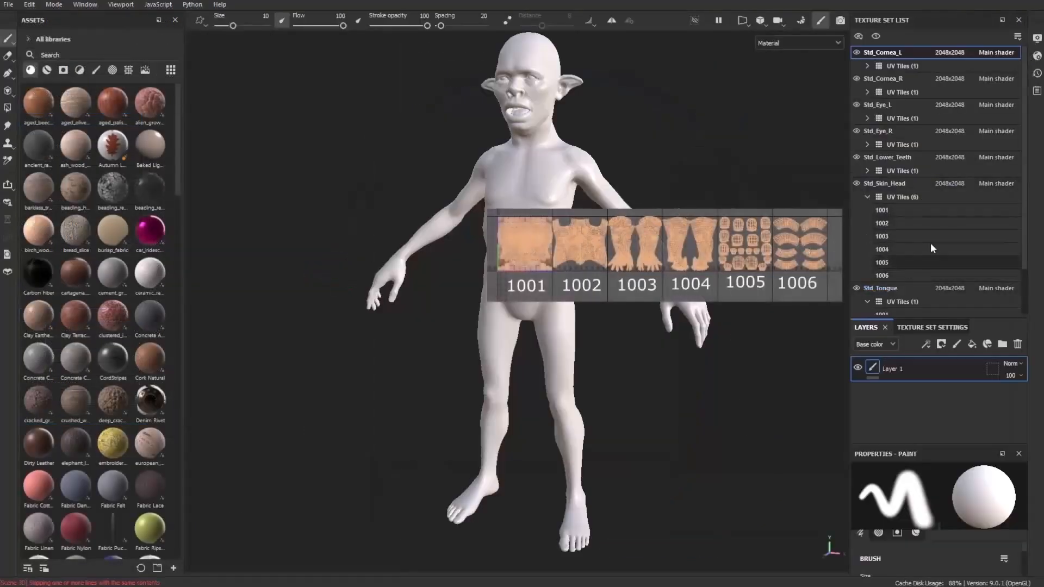
# - Exclude UV tiles 1005 and 1006 of Std_Skin_Head from the bake and load VampireBake_high.fbx as the high-definition mesh
pyautogui.click(867, 197)
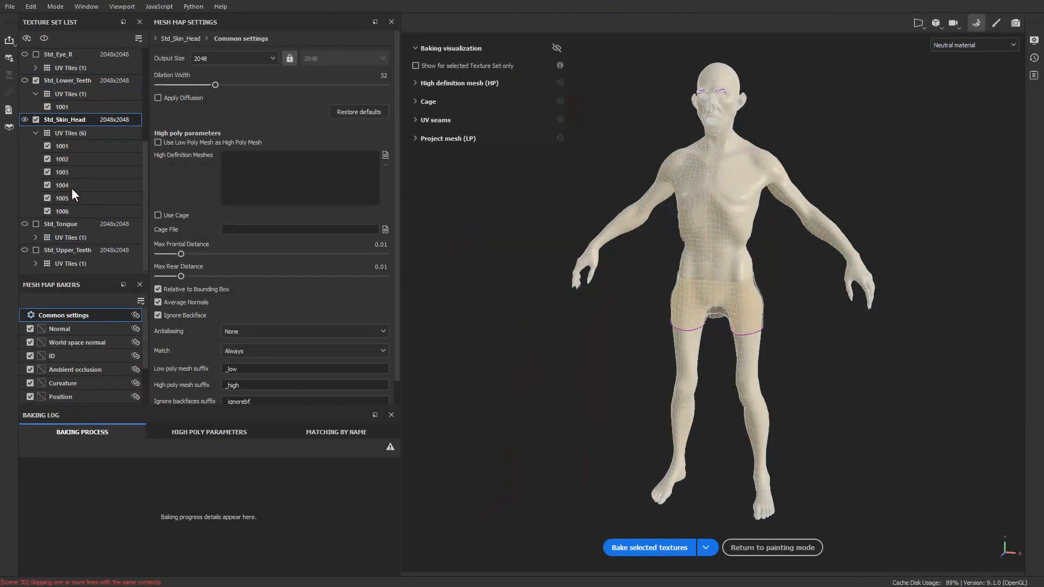
pyautogui.click(48, 211)
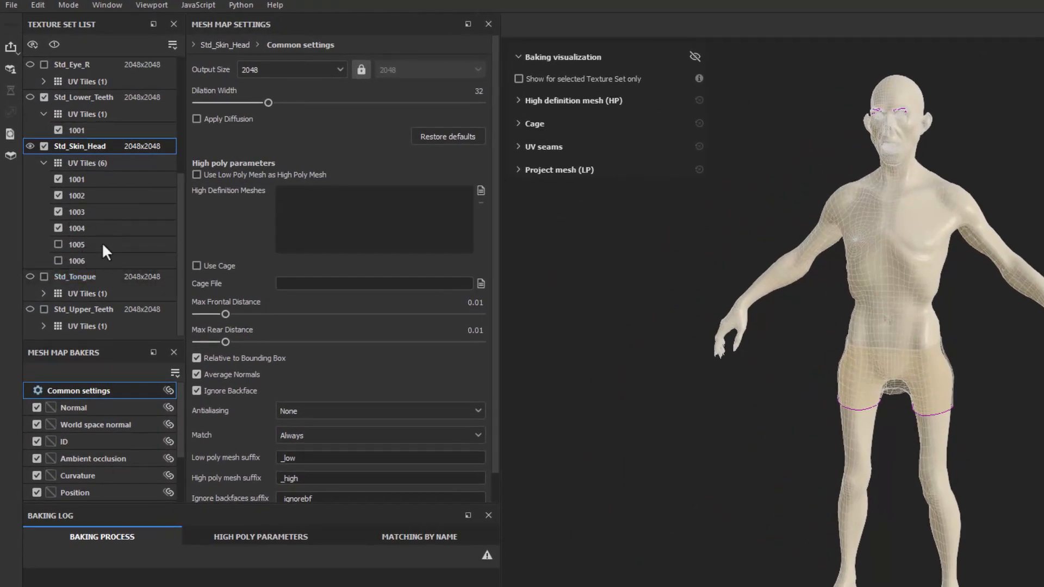
pyautogui.click(479, 189)
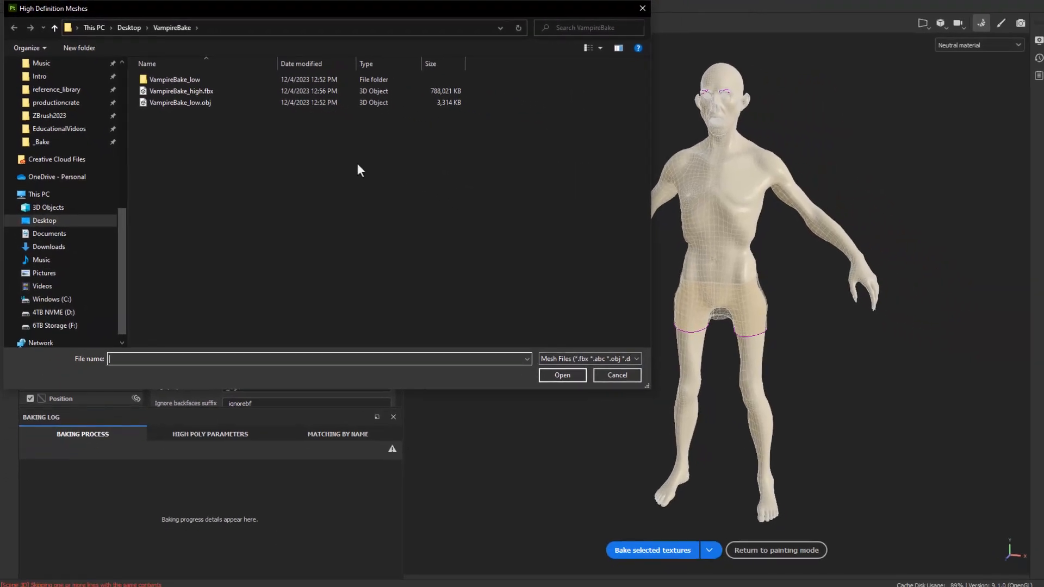
pyautogui.doubleClick(199, 91)
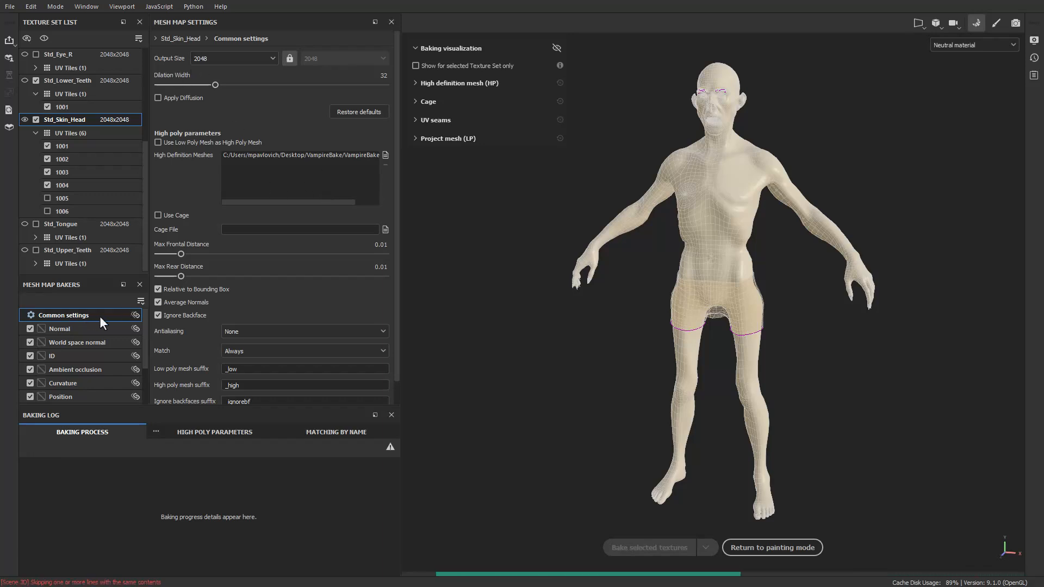
# - Set the color source of the ID map baker for Std_Skin_Head to Vertex Color
pyautogui.scroll(-2, 272, 318)
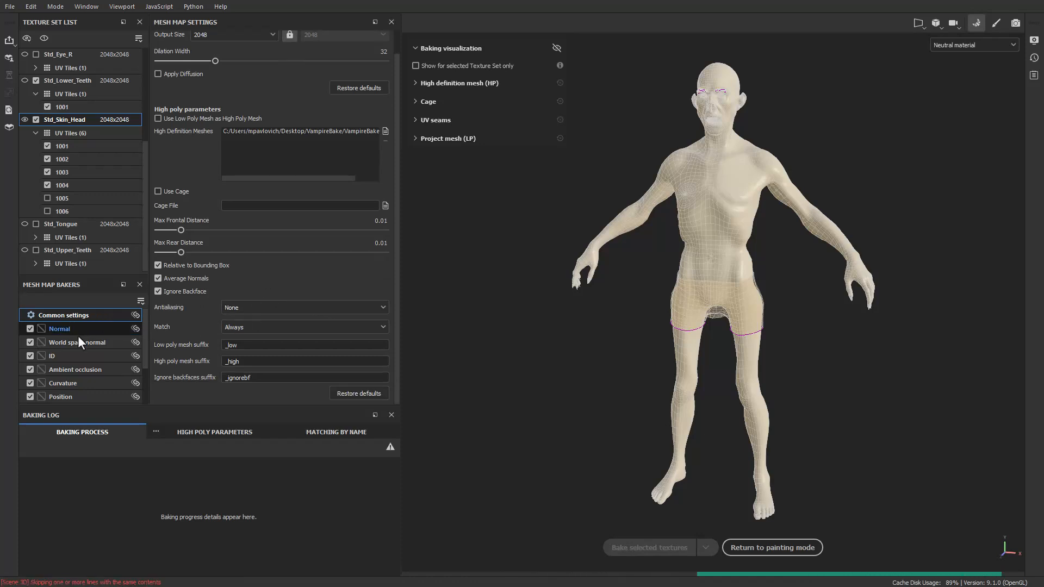
pyautogui.click(68, 355)
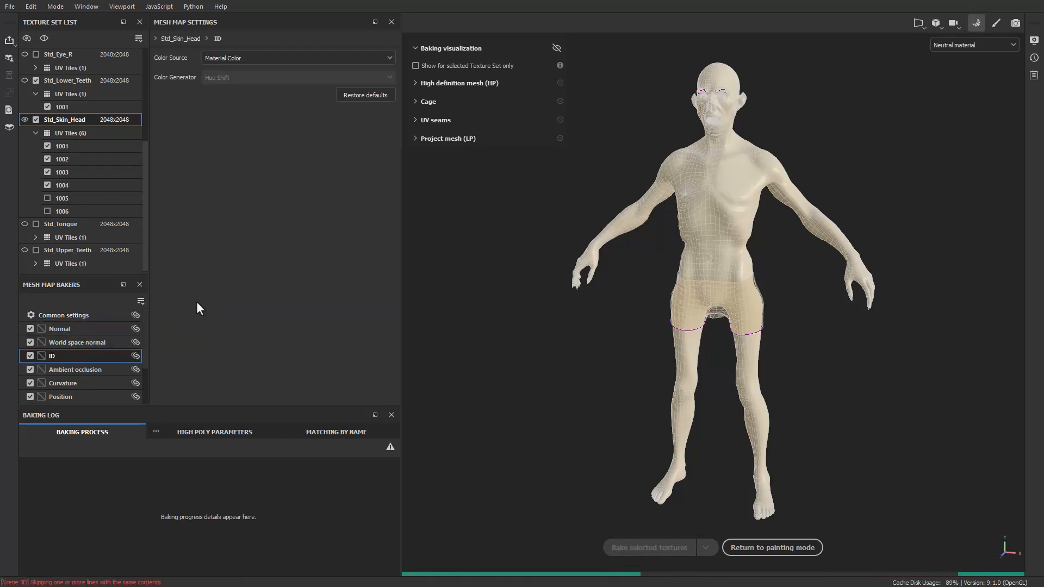
pyautogui.click(239, 57)
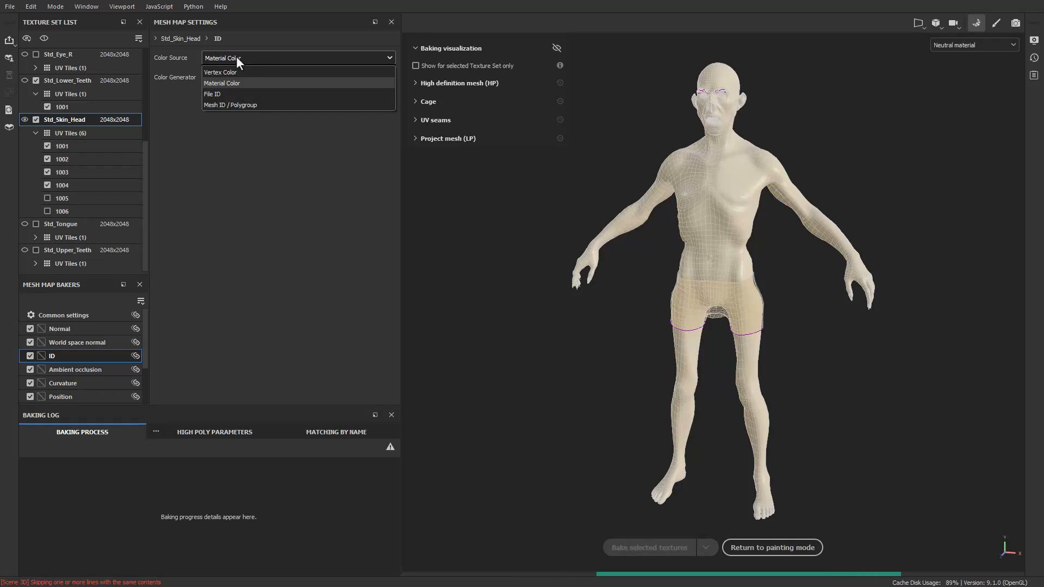
pyautogui.click(233, 72)
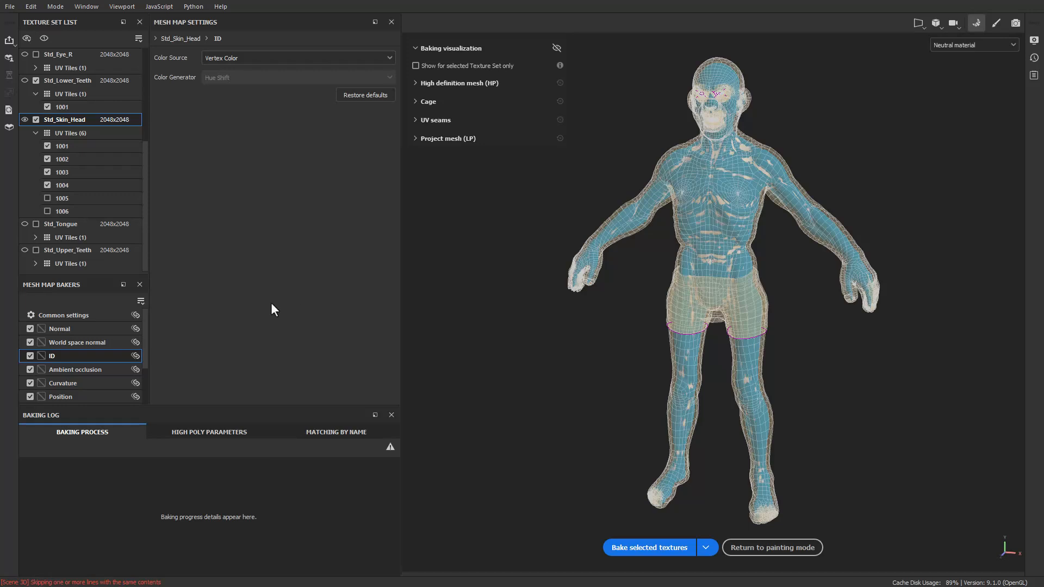
# - Bake the mesh maps for the selected texture sets and return to painting mode
pyautogui.click(67, 316)
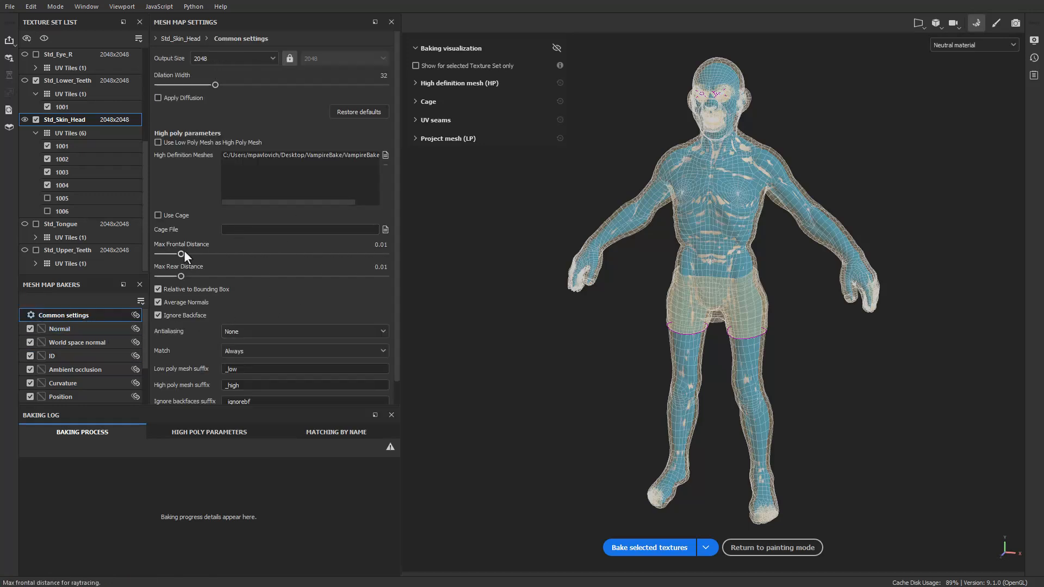
pyautogui.keyDown('alt'); pyautogui.moveTo(746, 321); pyautogui.dragTo(805, 253); pyautogui.keyUp('alt')
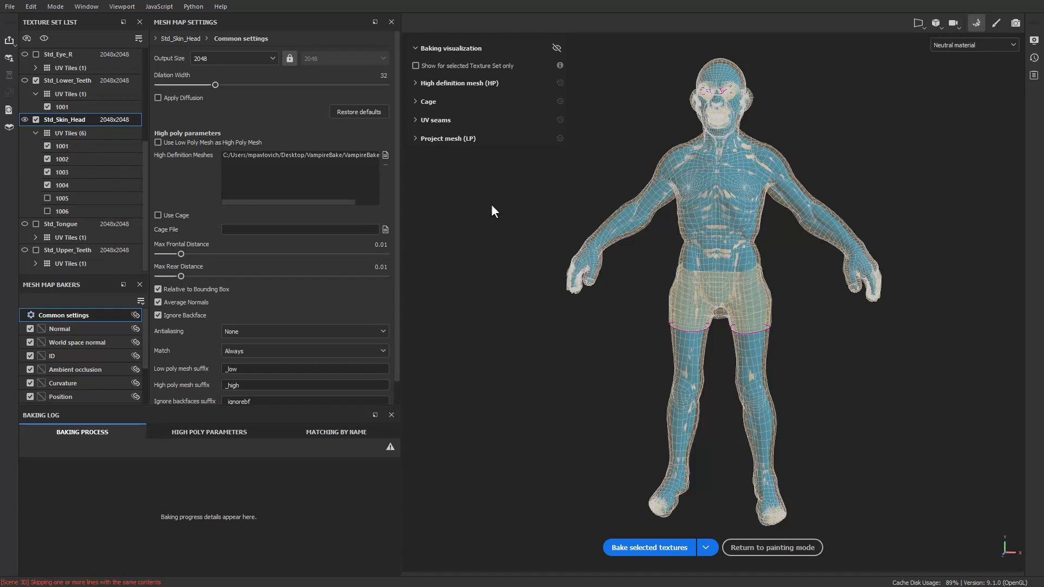
pyautogui.keyDown('alt'); pyautogui.moveTo(695, 295); pyautogui.dragTo(777, 329); pyautogui.keyUp('alt')
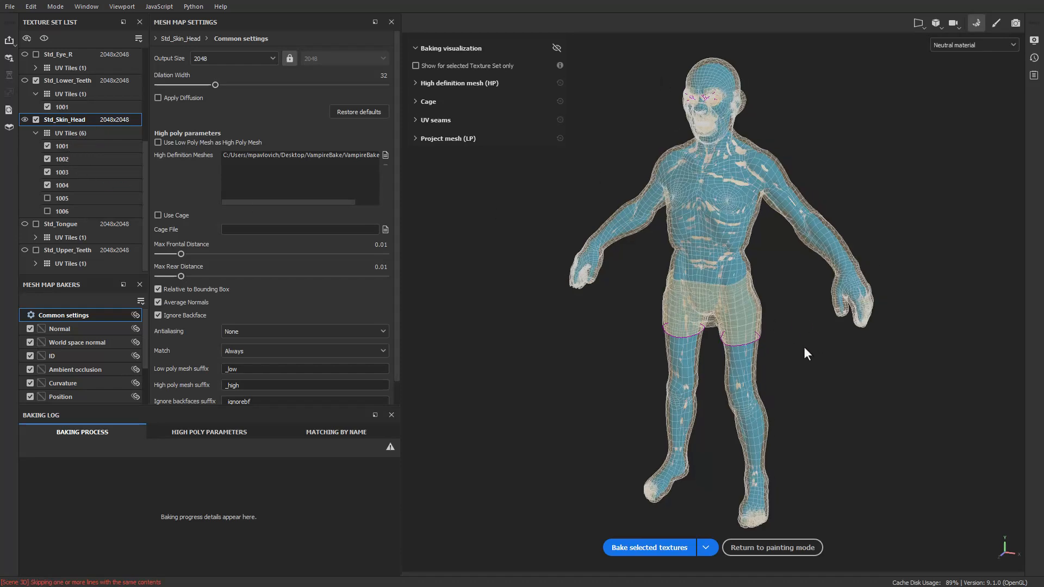
pyautogui.click(631, 548)
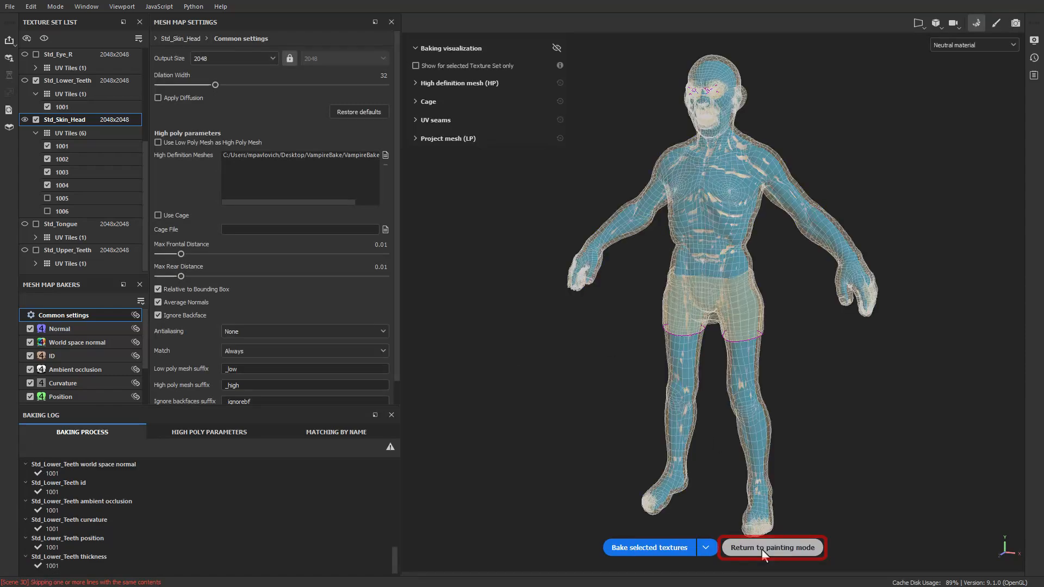
pyautogui.click(762, 549)
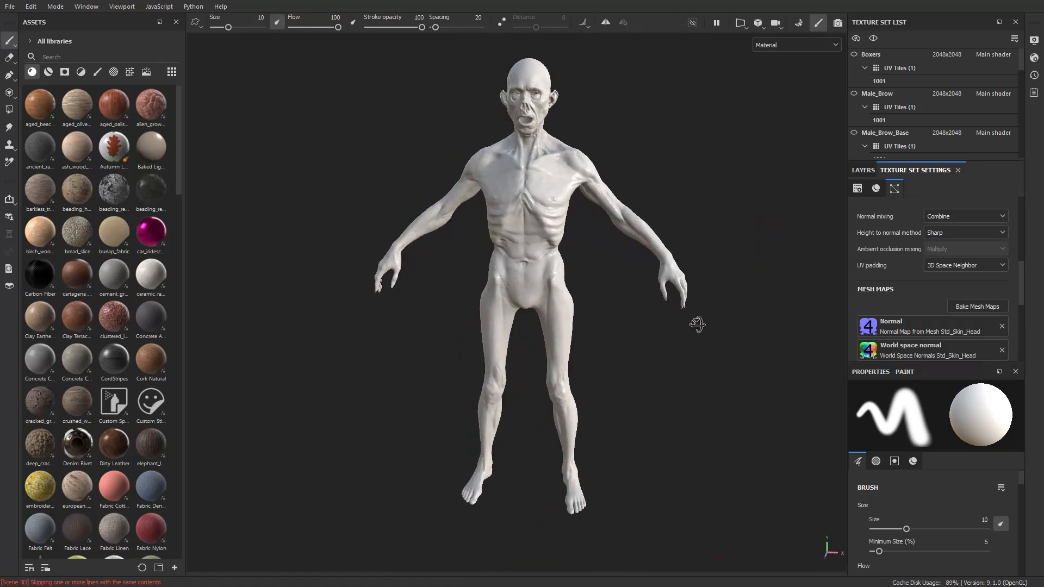
# - Replace the Std_Skin_Head texture set's default paint layer with a fill layer and add a Fill effect to it
pyautogui.click(861, 170)
pyautogui.keyDown('alt'); pyautogui.moveTo(706, 151); pyautogui.dragTo(657, 140); pyautogui.keyUp('alt')
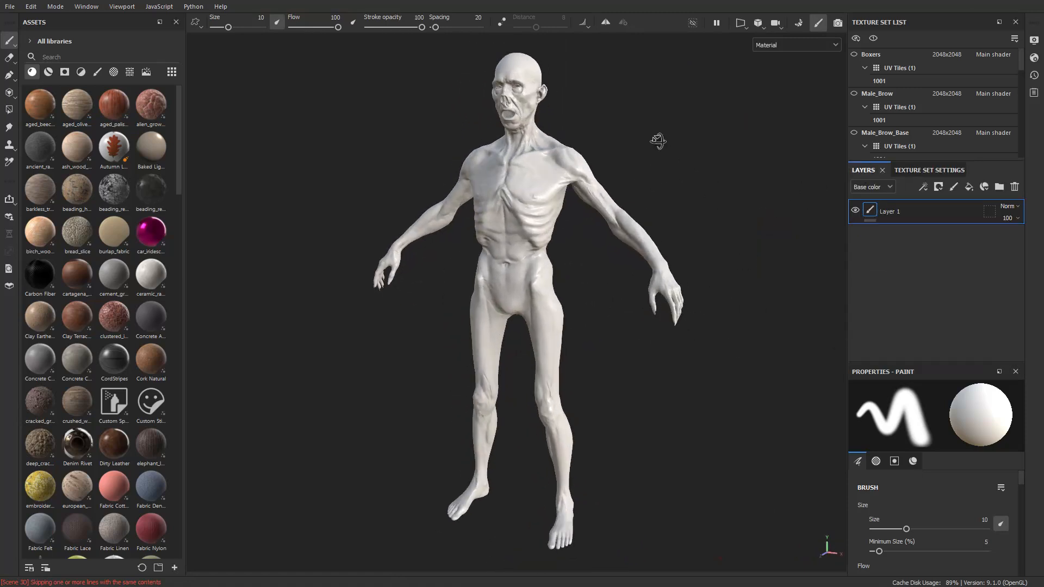
pyautogui.scroll(-5, 950, 99)
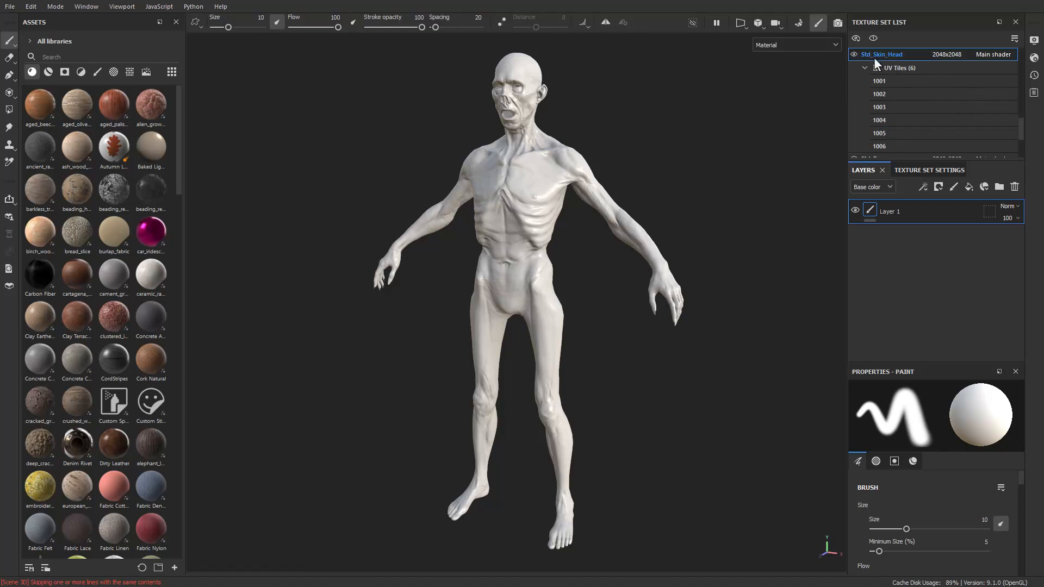
pyautogui.click(864, 68)
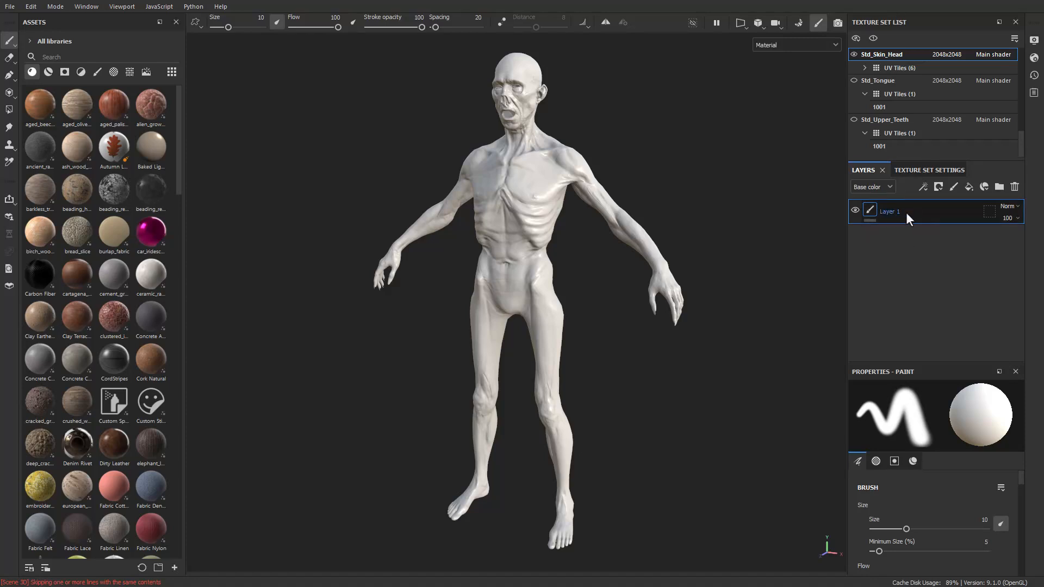
pyautogui.click(1013, 187)
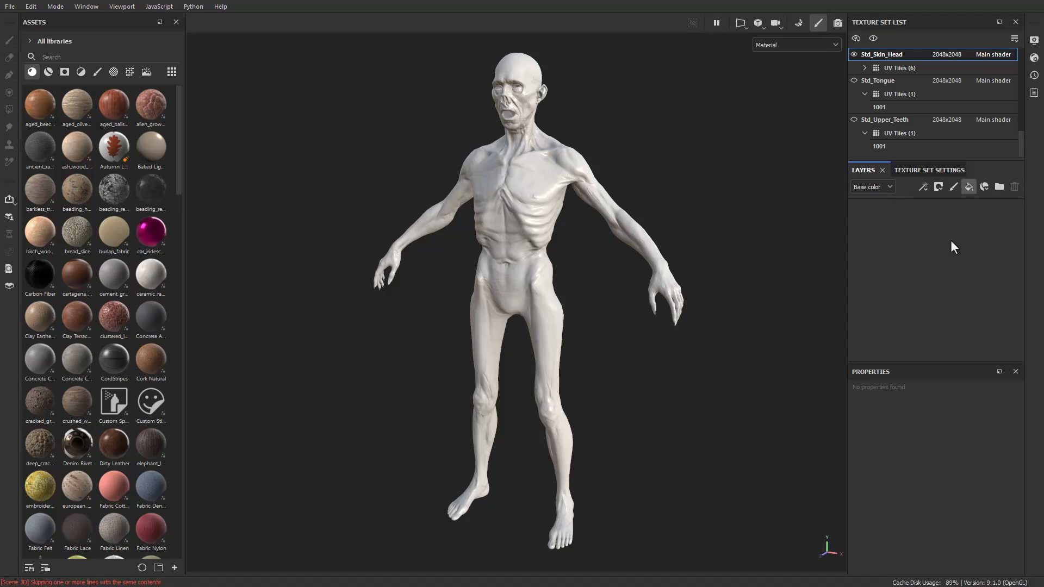
pyautogui.hotkey('ctrl', 'z')
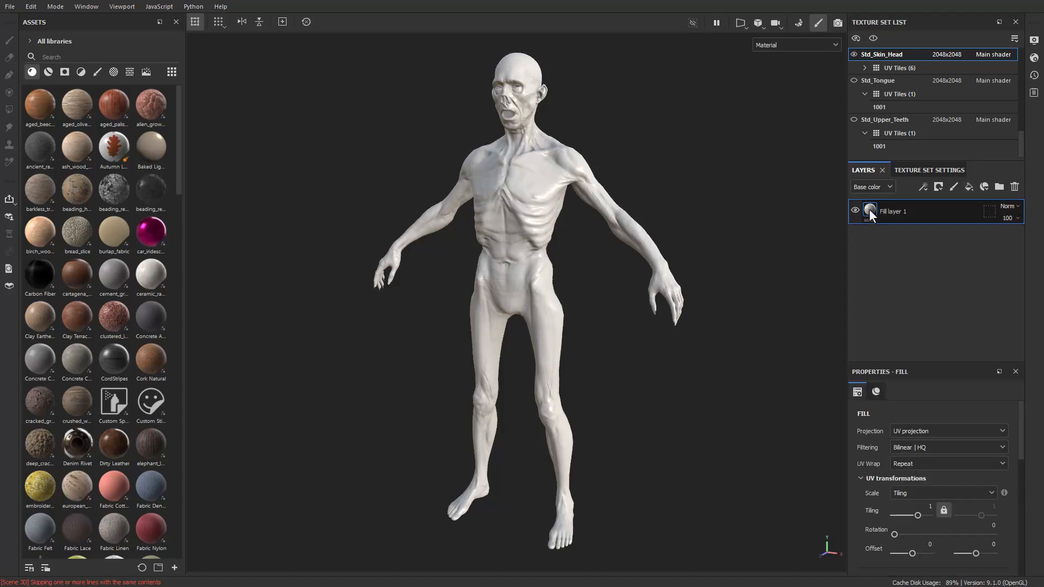
pyautogui.rightClick(868, 209)
pyautogui.click(900, 486)
# - Search all asset types in the library for "project"
pyautogui.click(48, 72)
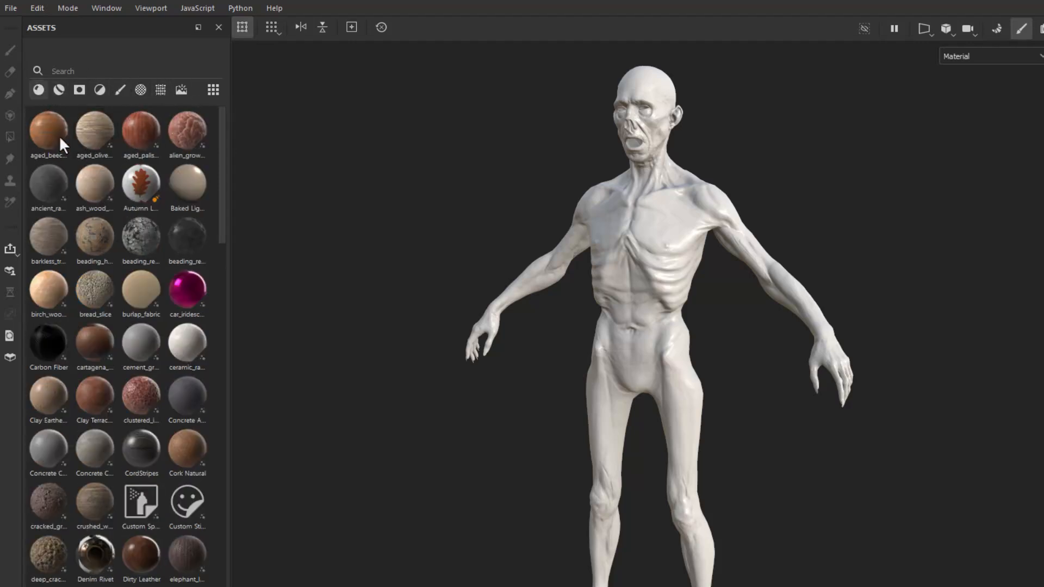
pyautogui.click(39, 89)
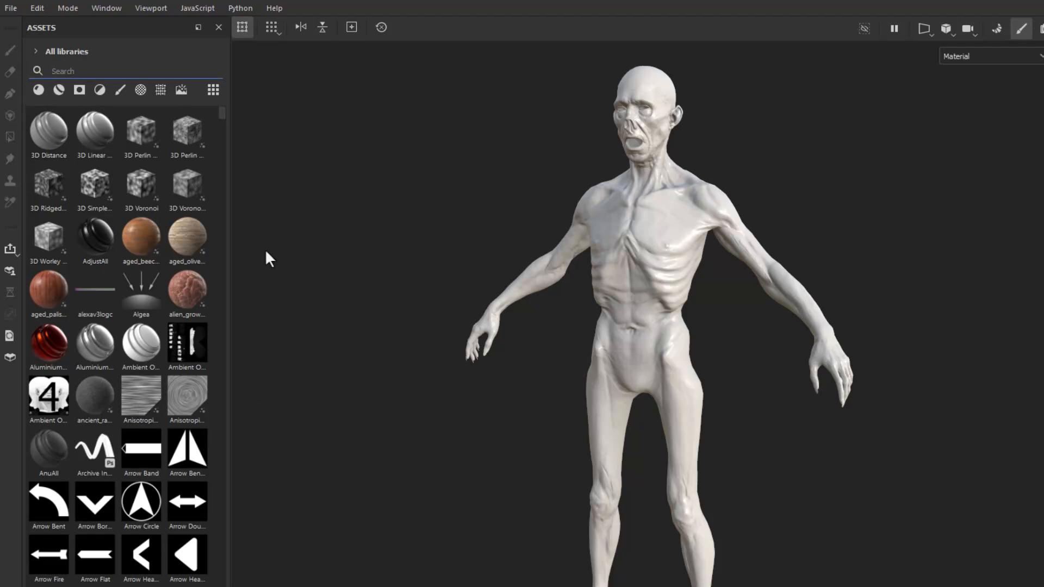
pyautogui.click(99, 71)
pyautogui.write('project')
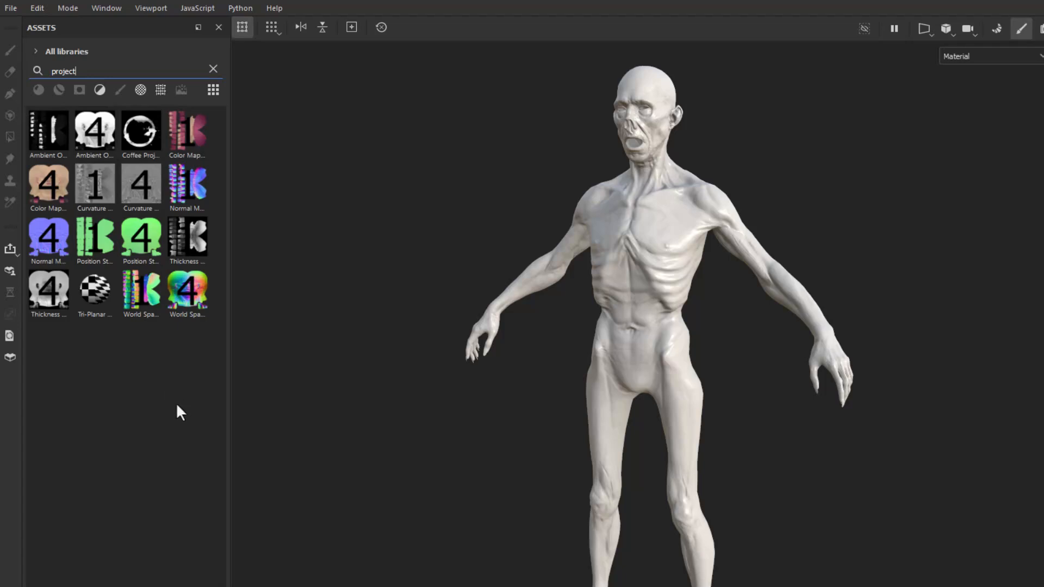
pyautogui.moveTo(54, 186)
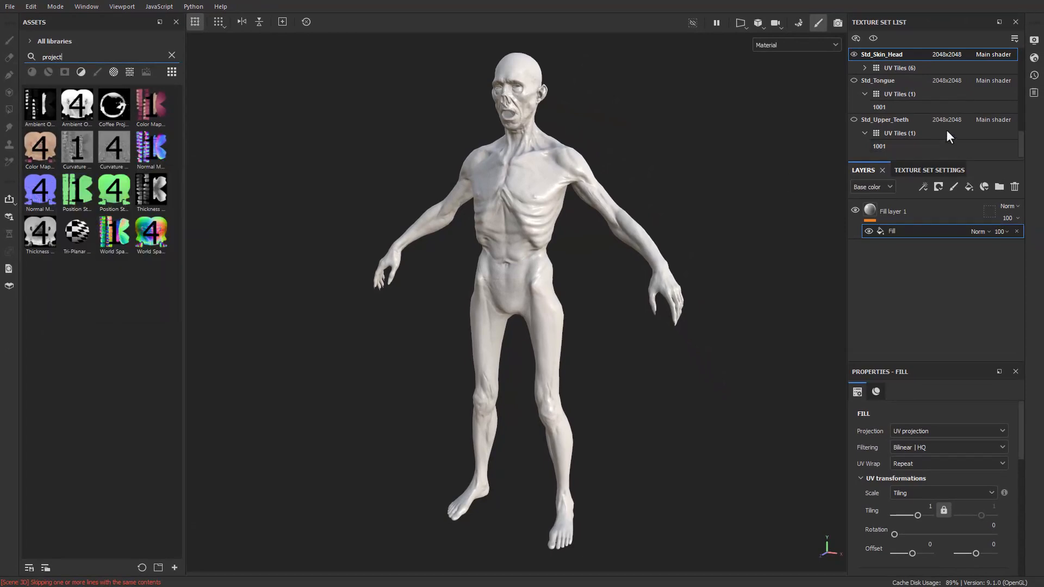
# - Assign the baked Color Map from Mesh Std_Skin_Head to the Fill effect's base color
pyautogui.moveTo(1019, 135)
pyautogui.mouseDown()
pyautogui.moveTo(1020, 108)
pyautogui.moveTo(1019, 123)
pyautogui.mouseUp()
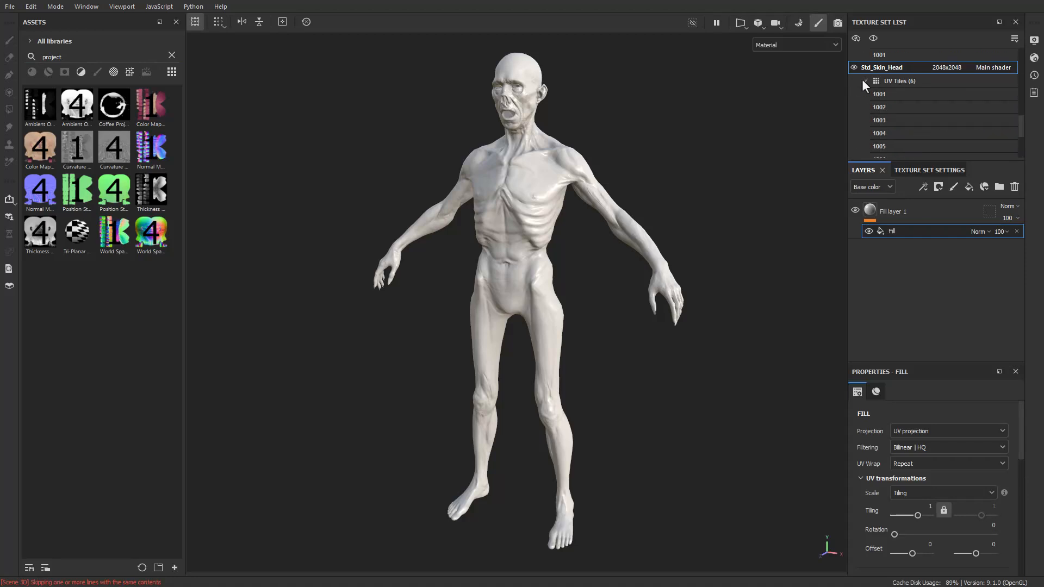
pyautogui.scroll(1, 917, 114)
pyautogui.scroll(-6, 909, 445)
pyautogui.scroll(1, 915, 448)
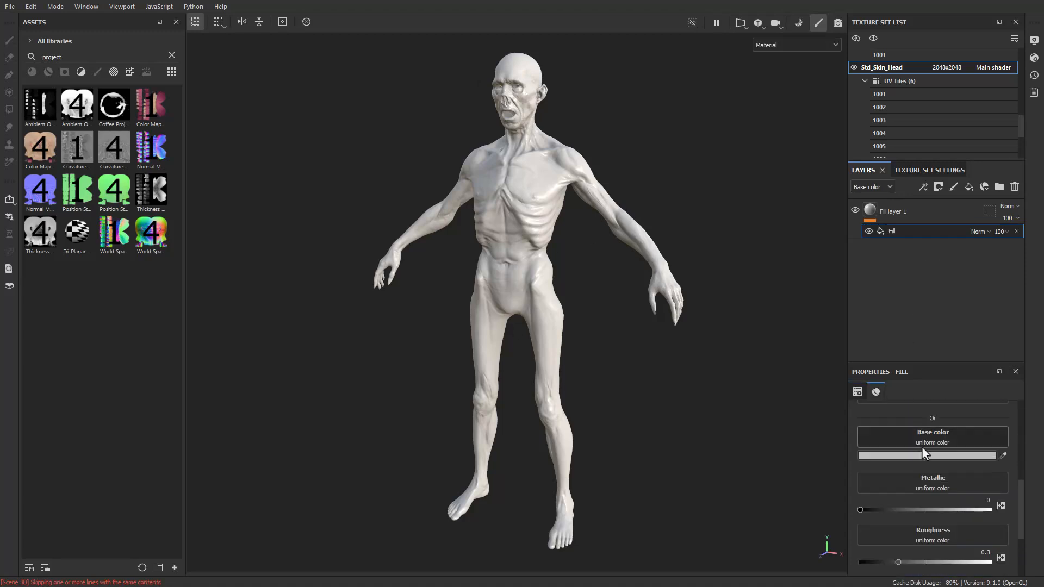
pyautogui.moveTo(39, 146); pyautogui.dragTo(906, 436)
pyautogui.scroll(-2, 906, 436)
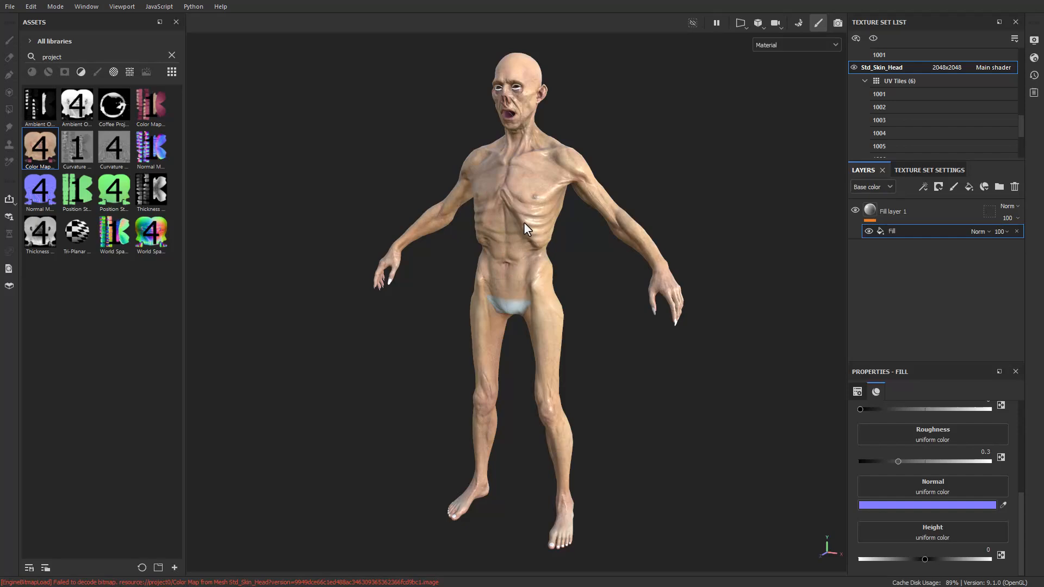
pyautogui.keyDown('alt'); pyautogui.moveTo(541, 226); pyautogui.dragTo(609, 227); pyautogui.keyUp('alt')
# - Turn off the color, metal, rough, nrm and height channels on the parent fill layer
pyautogui.click(886, 214)
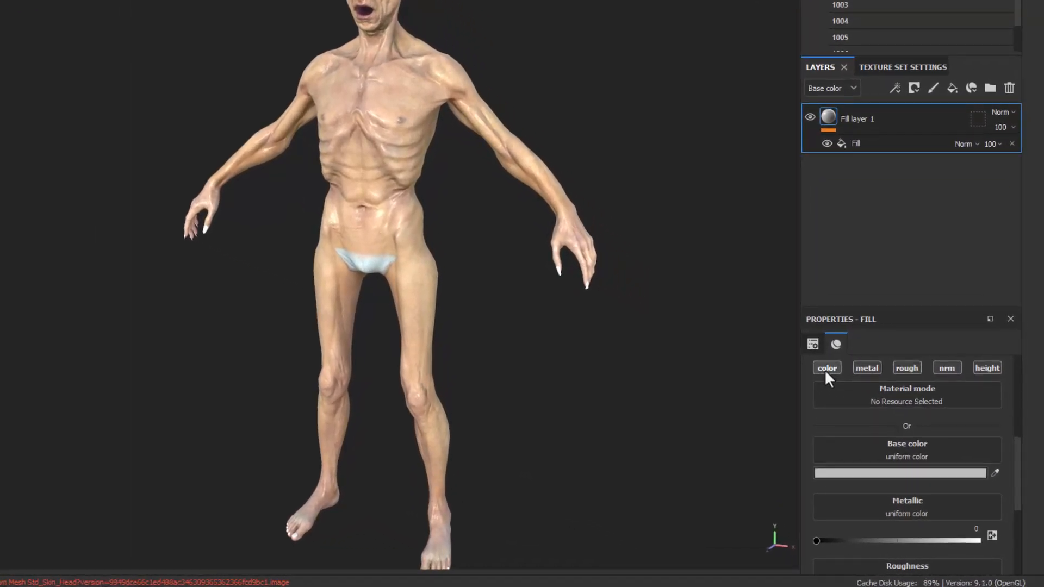
pyautogui.click(827, 369)
pyautogui.click(866, 368)
pyautogui.click(907, 370)
pyautogui.click(945, 379)
pyautogui.click(976, 395)
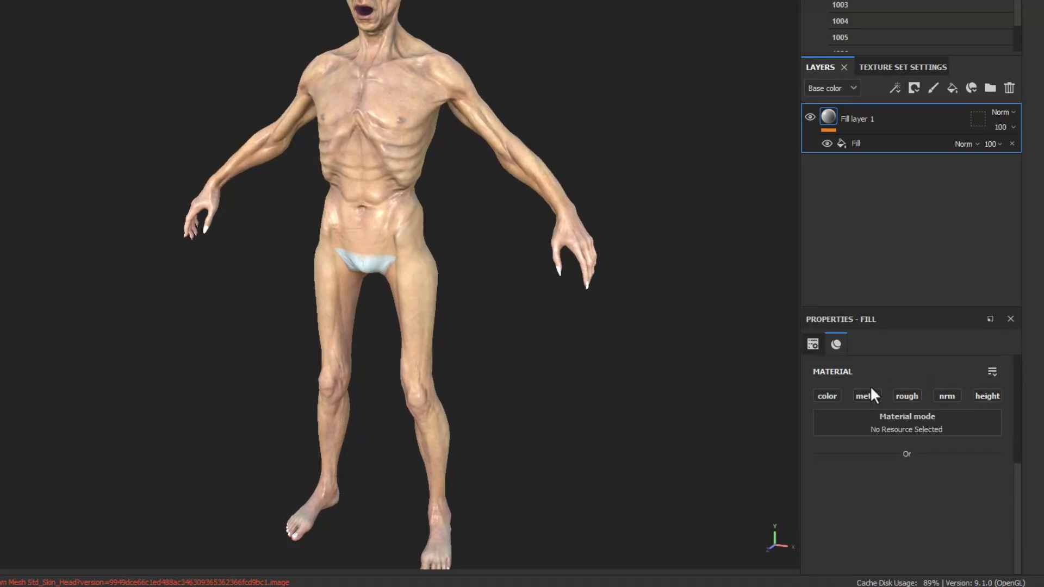
# - Check the Fill effect's base color map and rename its parent fill layer as BaseSkin
pyautogui.click(847, 144)
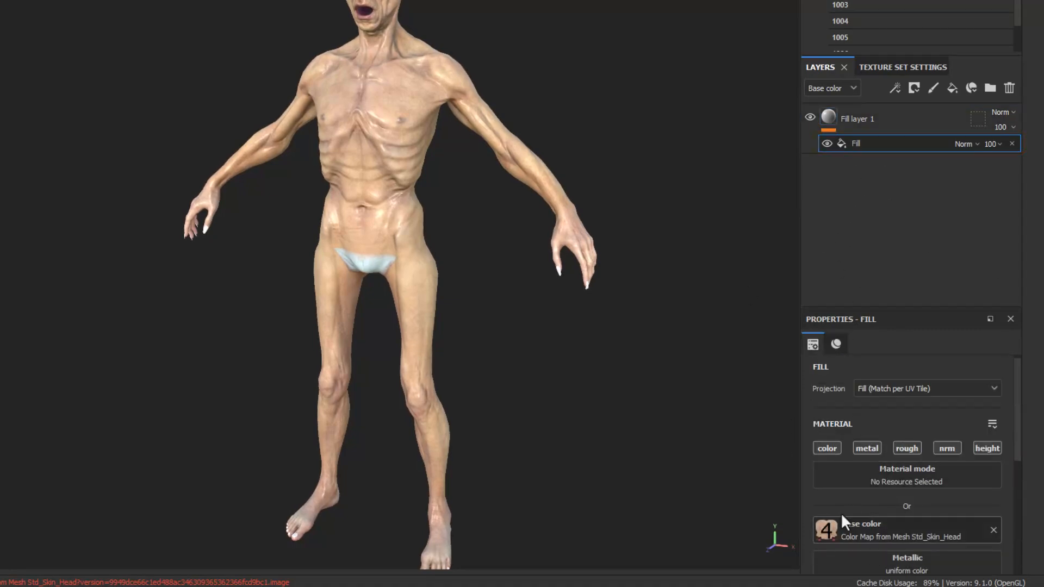
pyautogui.scroll(-1, 828, 520)
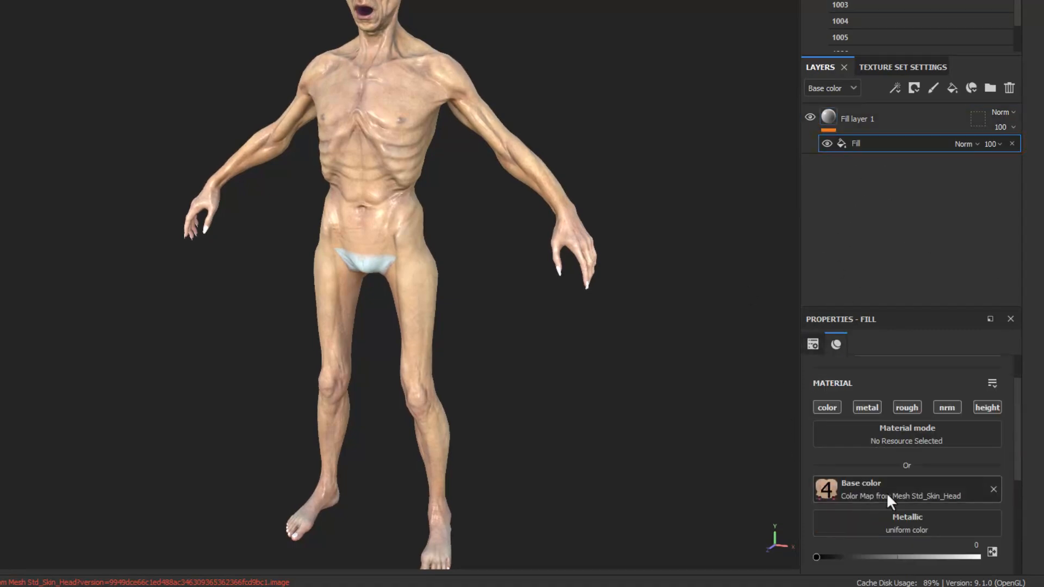
pyautogui.doubleClick(856, 120)
pyautogui.write('BaseSkin')
pyautogui.press('Return')
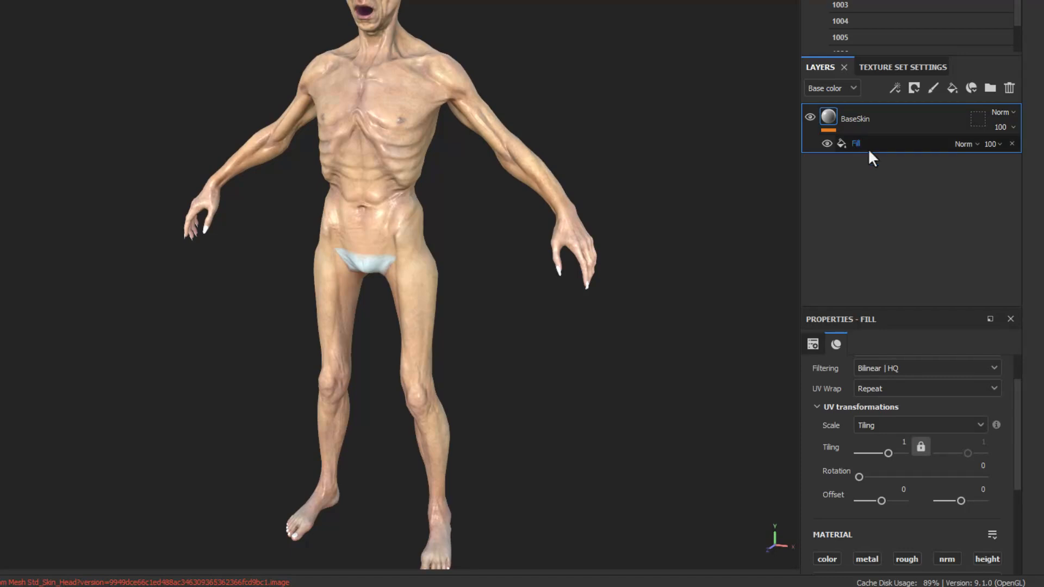
# - Add an HSL Perceptive filter above the Fill effect in the BaseSkin layer
pyautogui.click(864, 146)
pyautogui.scroll(-2, 866, 466)
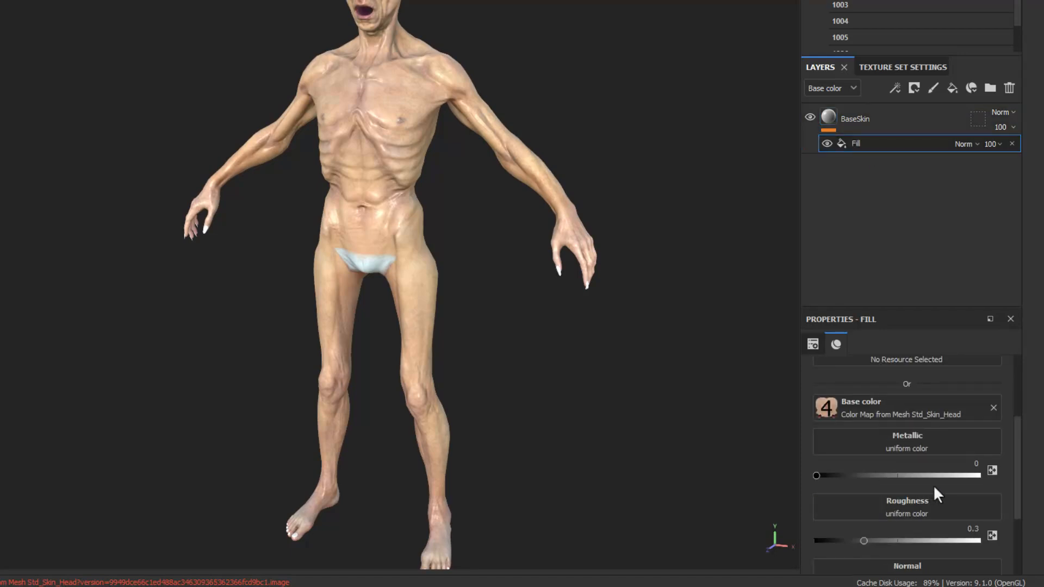
pyautogui.rightClick(869, 143)
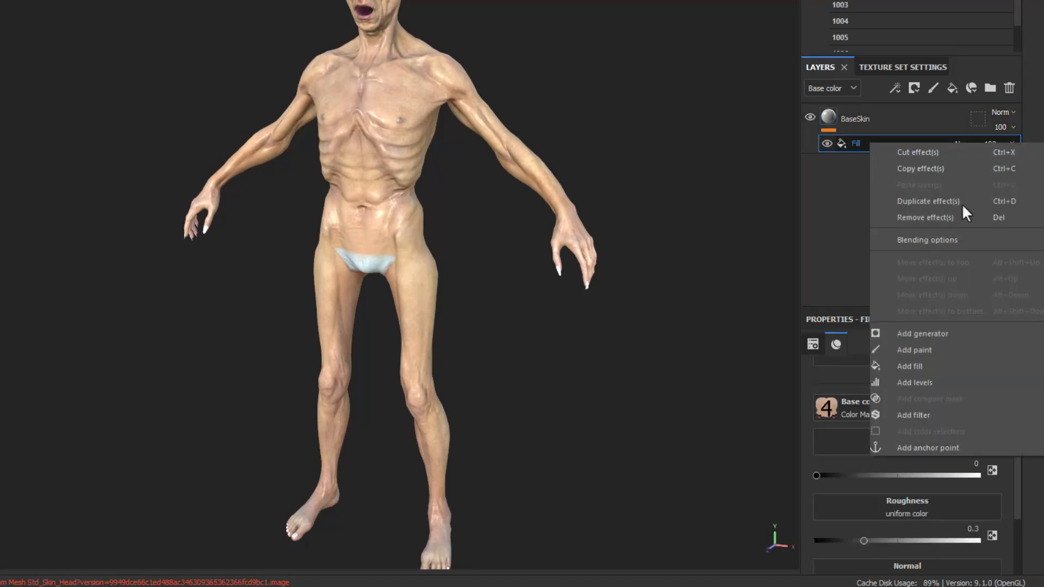
pyautogui.click(919, 416)
pyautogui.click(924, 398)
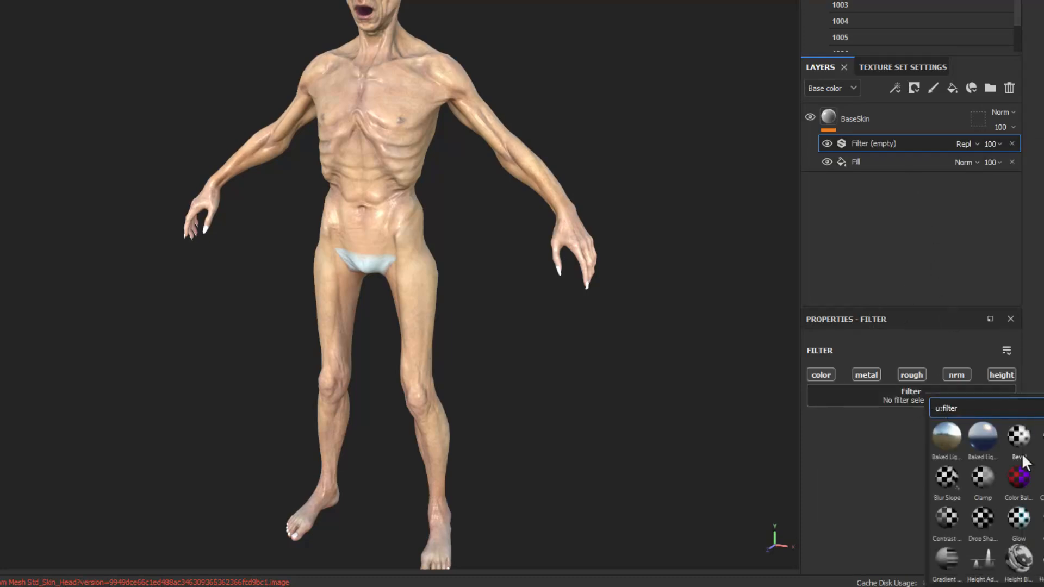
pyautogui.scroll(-3, 1024, 494)
pyautogui.click(1018, 486)
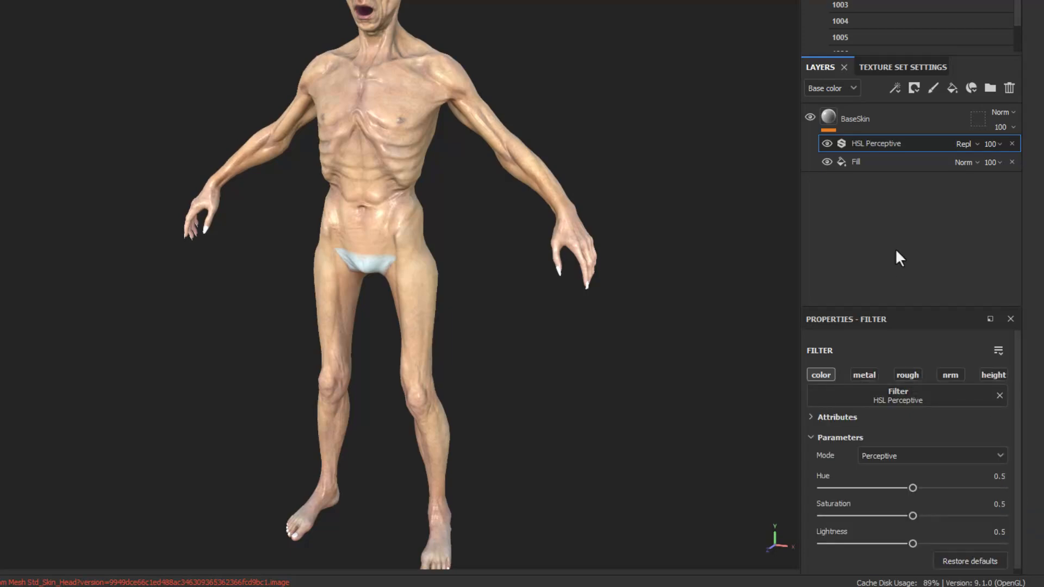
# - Set the HSL Perceptive filter's hue to 0.517 and saturation to 0.377 for a paler skin
pyautogui.moveTo(912, 487)
pyautogui.mouseDown()
pyautogui.moveTo(938, 508)
pyautogui.moveTo(922, 537)
pyautogui.mouseUp()
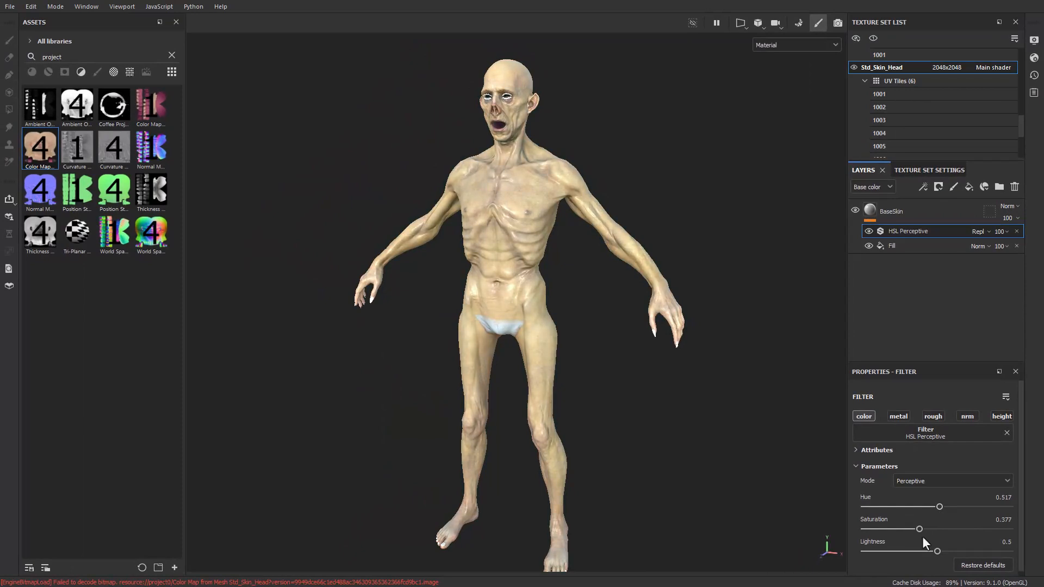
pyautogui.keyDown('alt'); pyautogui.moveTo(652, 138); pyautogui.dragTo(603, 106); pyautogui.keyUp('alt')
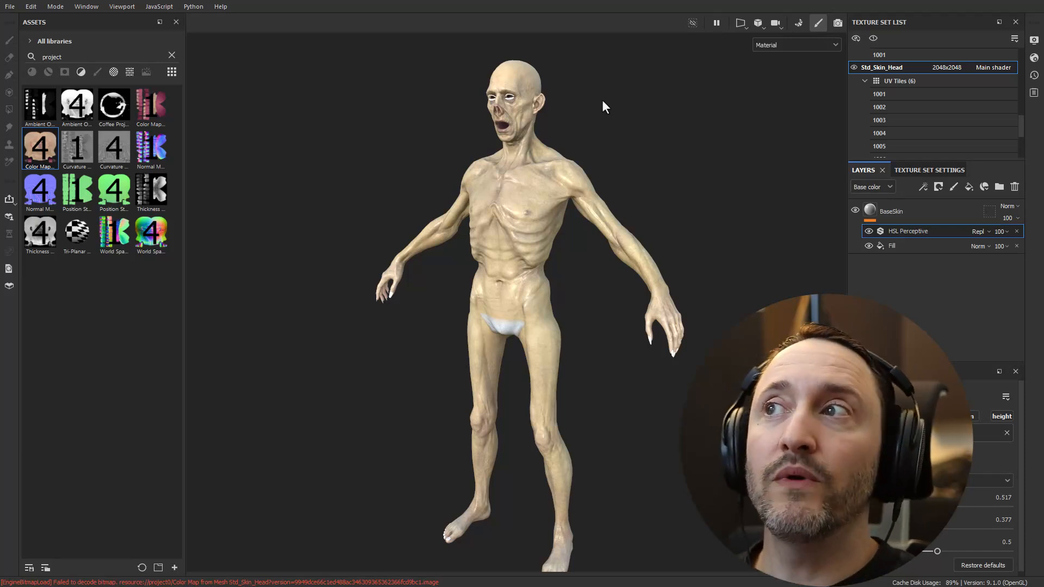
pyautogui.keyDown('alt'); pyautogui.moveTo(598, 215); pyautogui.dragTo(529, 165); pyautogui.keyUp('alt')
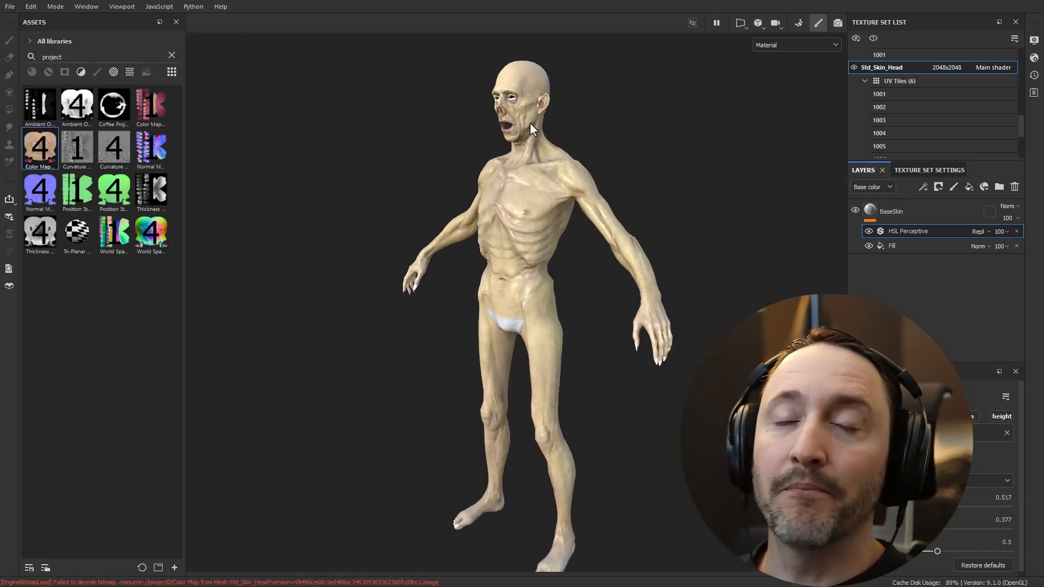
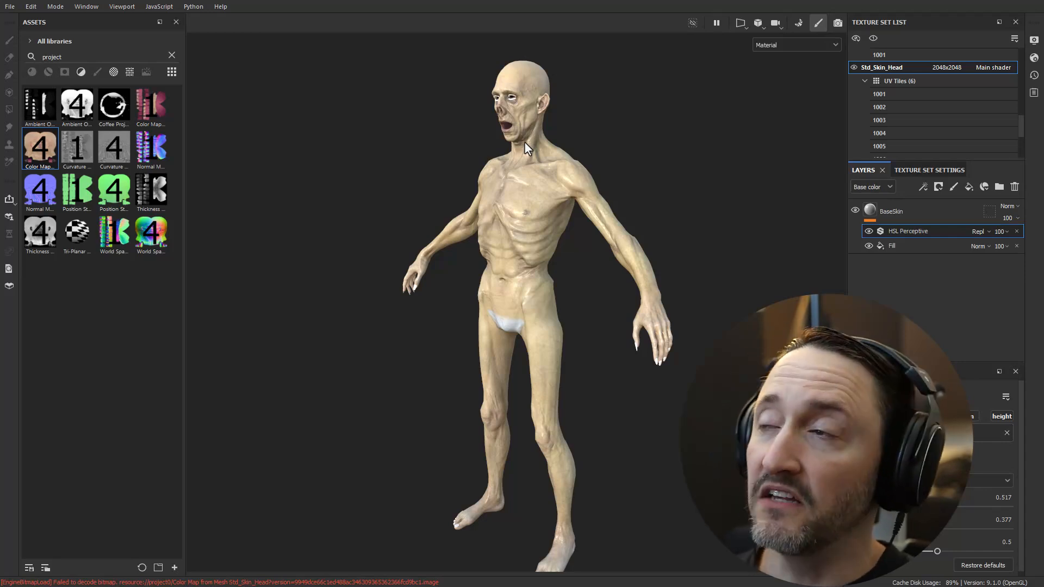
pyautogui.keyDown('alt'); pyautogui.moveTo(462, 200); pyautogui.dragTo(536, 213); pyautogui.keyUp('alt')
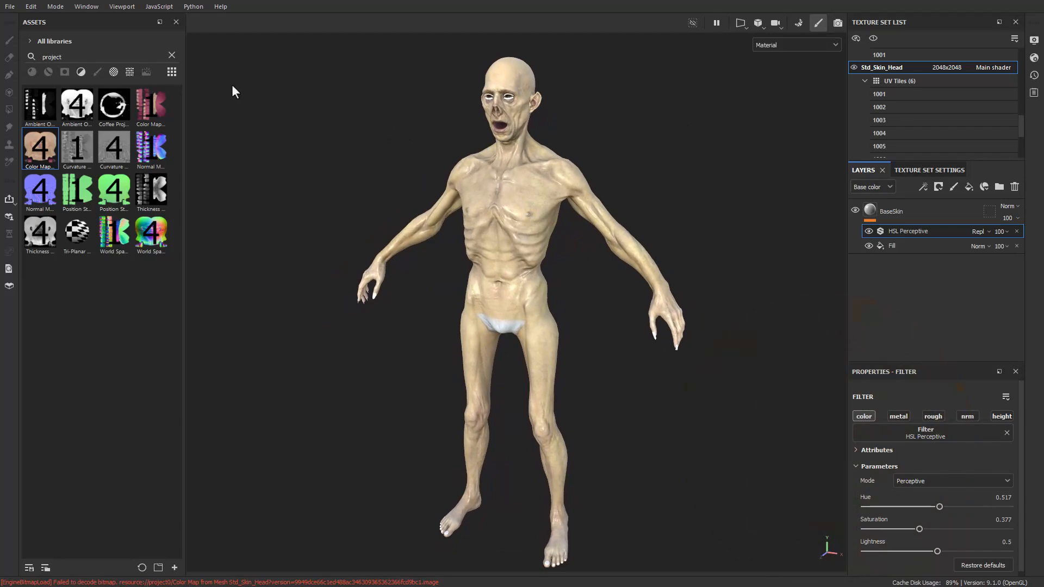
# - Search the smart materials for "vampire" and add VampireSkin at the top of the layer stack
pyautogui.click(171, 55)
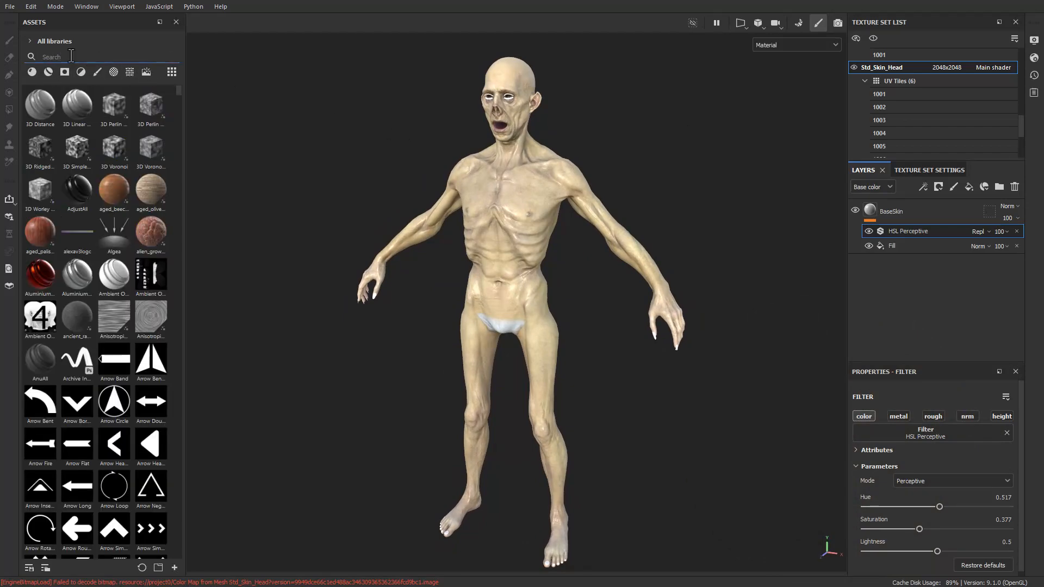
pyautogui.click(49, 72)
pyautogui.click(63, 57)
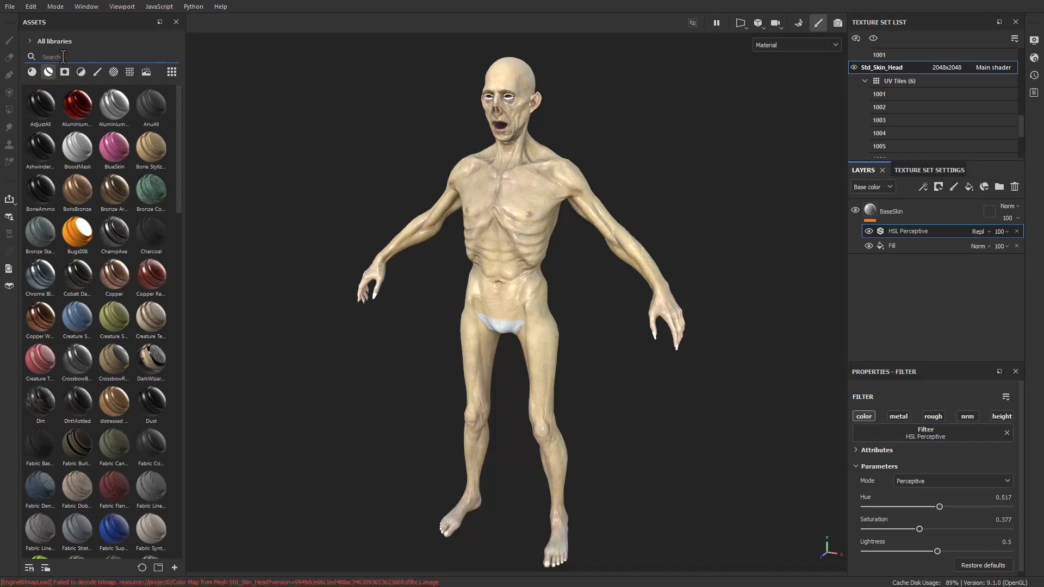
pyautogui.write('vampire')
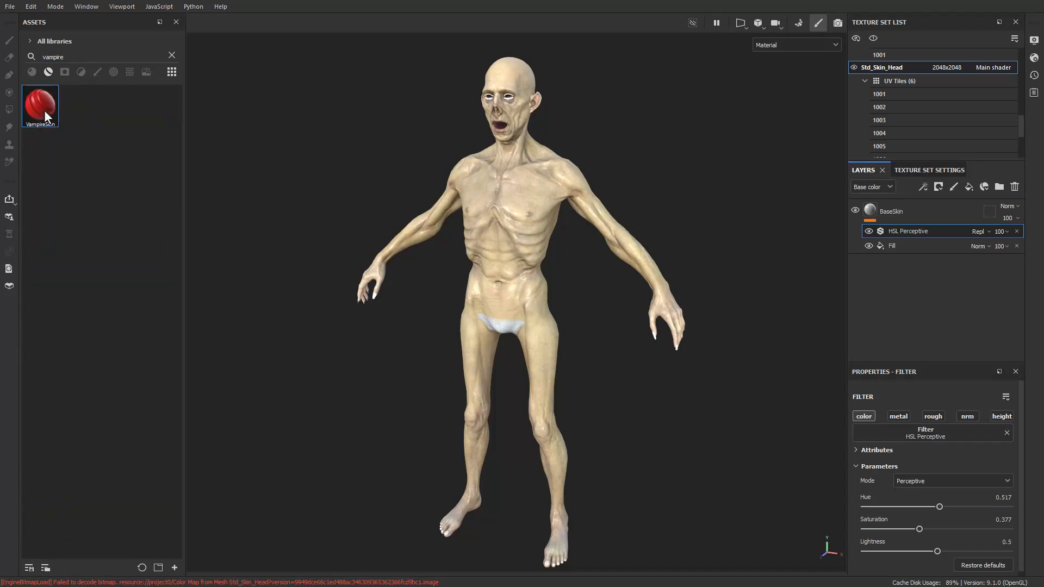
pyautogui.moveTo(45, 113)
pyautogui.moveTo(26, 102); pyautogui.dragTo(901, 201)
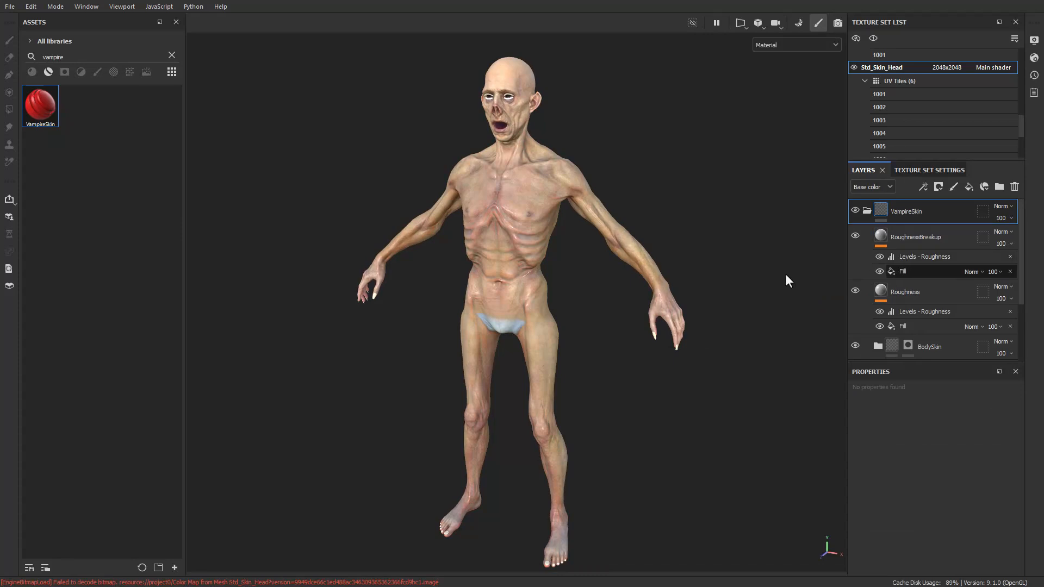
# - Delete the bottommost BaseSkin fill layer, the one outside the VampireSkin folder with the HSL Perceptive filter
pyautogui.keyDown('alt'); pyautogui.moveTo(670, 228); pyautogui.dragTo(511, 200); pyautogui.keyUp('alt')
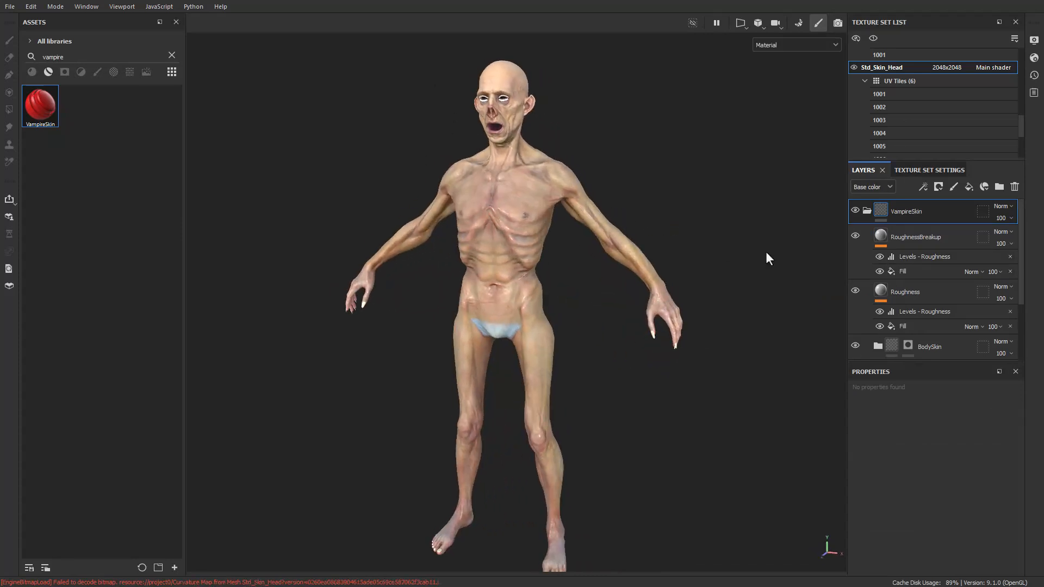
pyautogui.scroll(-3, 945, 269)
pyautogui.click(927, 318)
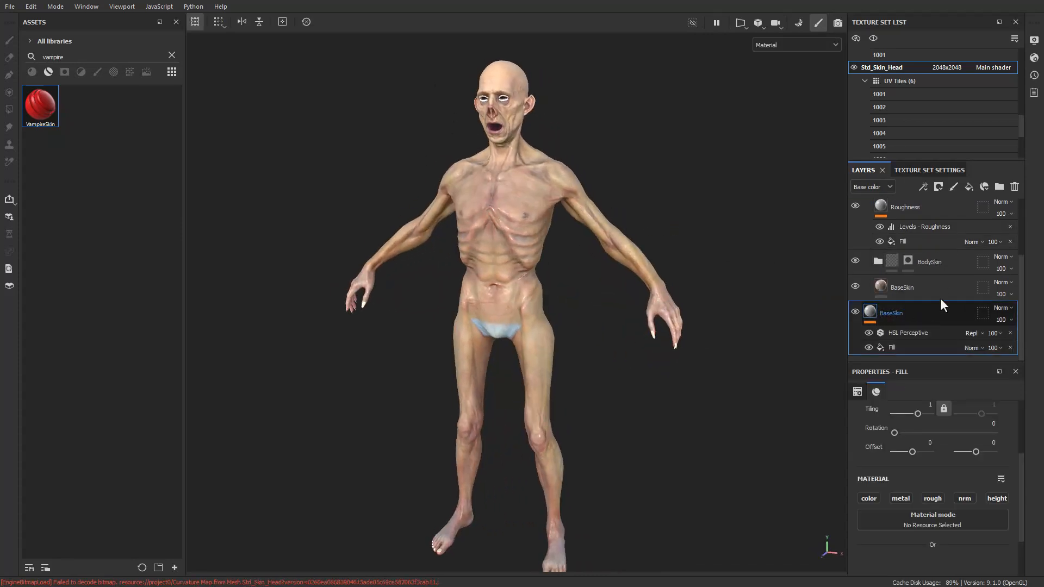
pyautogui.click(1014, 187)
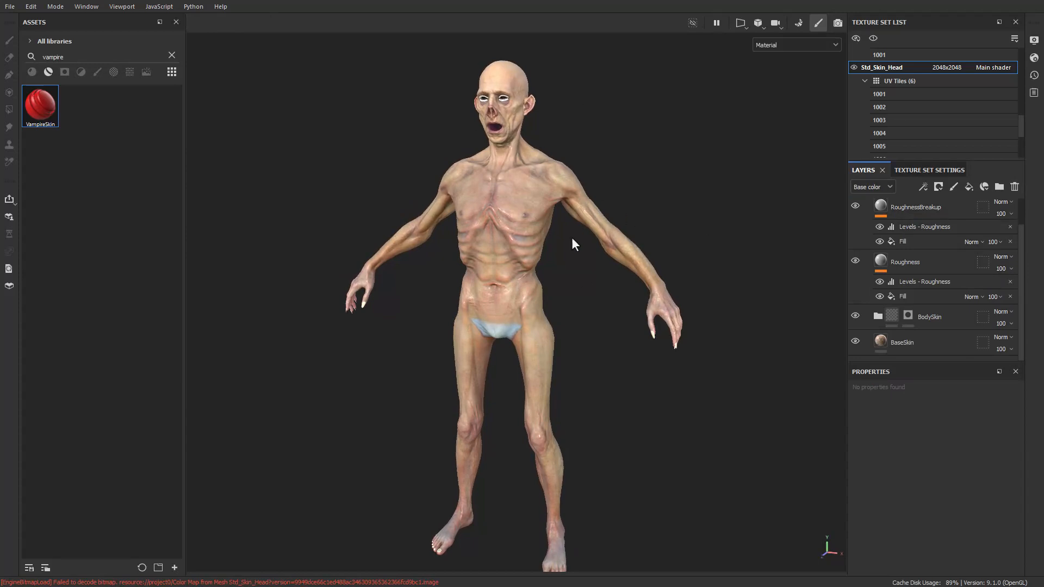
pyautogui.keyDown('alt'); pyautogui.moveTo(573, 246); pyautogui.dragTo(566, 234, button='right'); pyautogui.keyUp('alt')
pyautogui.keyDown('alt'); pyautogui.moveTo(565, 234); pyautogui.dragTo(556, 229, button='middle'); pyautogui.keyUp('alt')
pyautogui.keyDown('alt'); pyautogui.moveTo(545, 229); pyautogui.dragTo(568, 233, button='right'); pyautogui.keyUp('alt')
pyautogui.scroll(1, 905, 274)
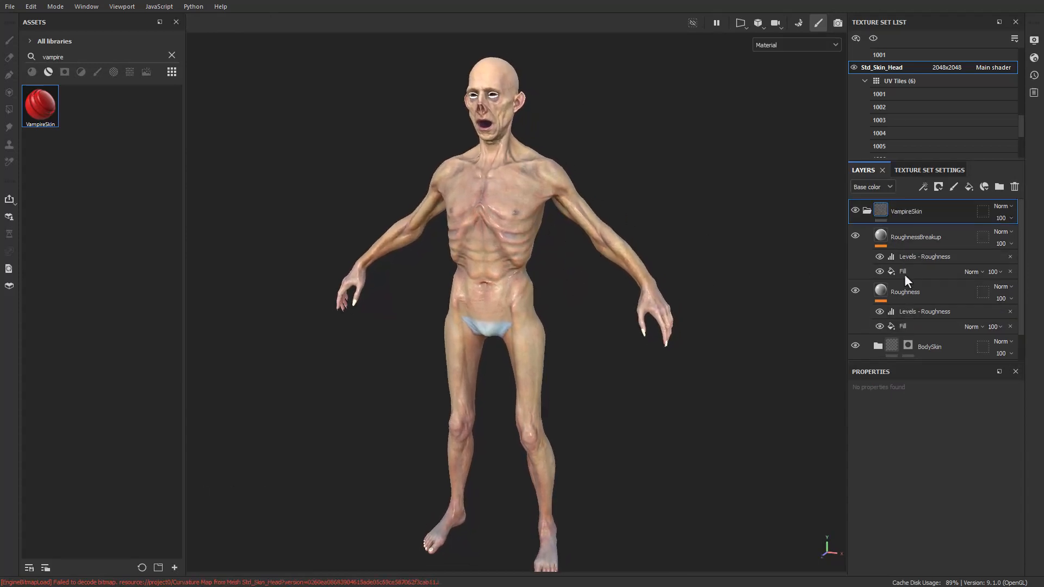
pyautogui.click(926, 240)
pyautogui.click(906, 212)
pyautogui.rightClick(906, 213)
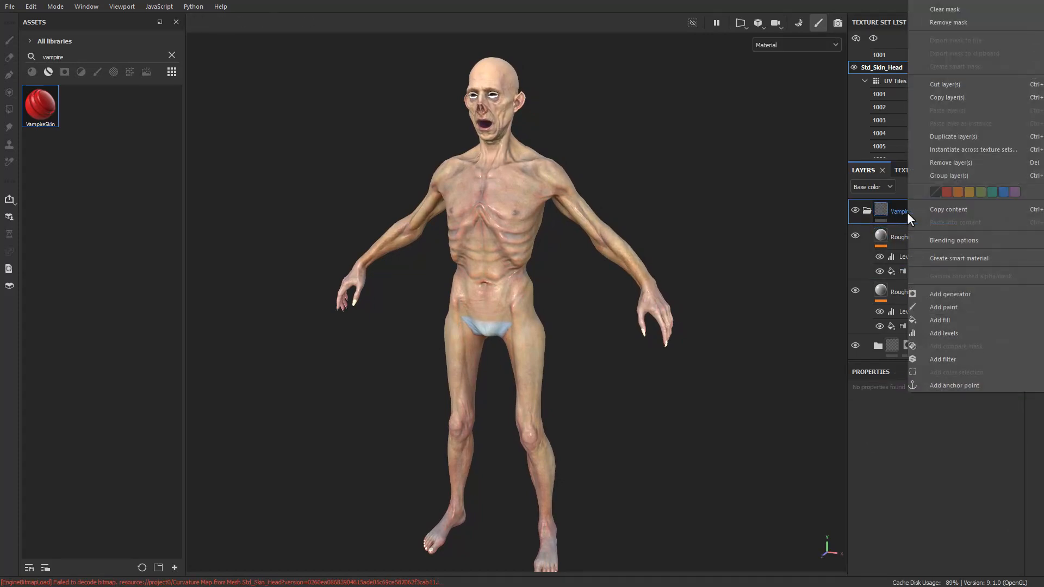
pyautogui.rightClick(863, 212)
pyautogui.click(813, 226)
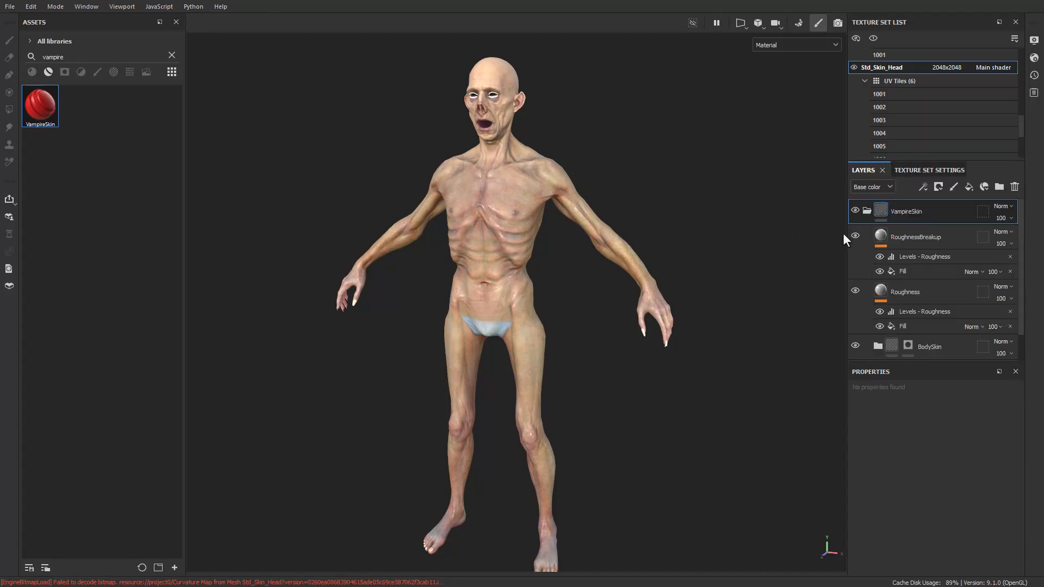
# - Move the RoughnessBreakup, Roughness, BodySkin and BaseSkin layers out of the VampireSkin folder to the top of the layer stack
pyautogui.click(921, 235)
pyautogui.scroll(-1, 921, 251)
pyautogui.keyDown('shift'); pyautogui.click(928, 343); pyautogui.keyUp('shift')
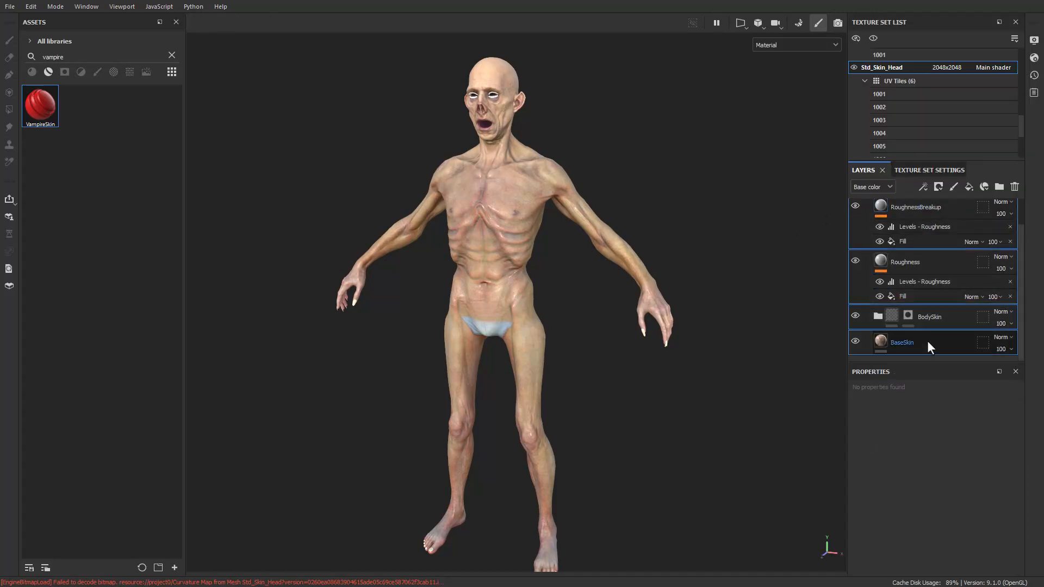
pyautogui.scroll(1, 928, 341)
pyautogui.click(912, 236)
pyautogui.scroll(-1, 912, 238)
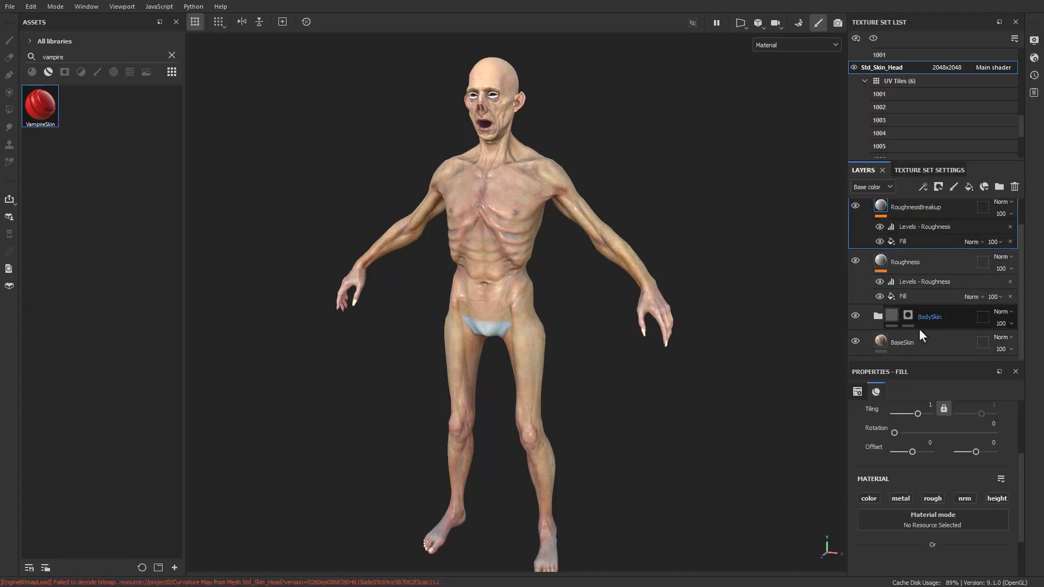
pyautogui.keyDown('shift'); pyautogui.click(920, 321); pyautogui.keyUp('shift')
pyautogui.scroll(1, 913, 304)
pyautogui.moveTo(906, 235); pyautogui.dragTo(904, 203)
# - Delete the empty VampireSkin folder at the bottom of the layer stack
pyautogui.click(922, 343)
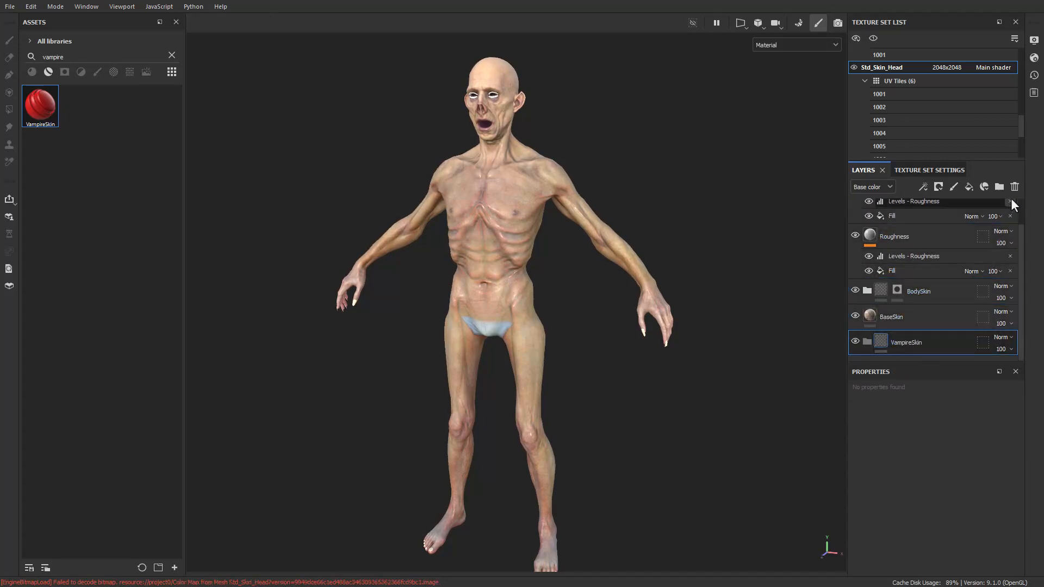
pyautogui.scroll(1, 1009, 200)
pyautogui.click(1012, 203)
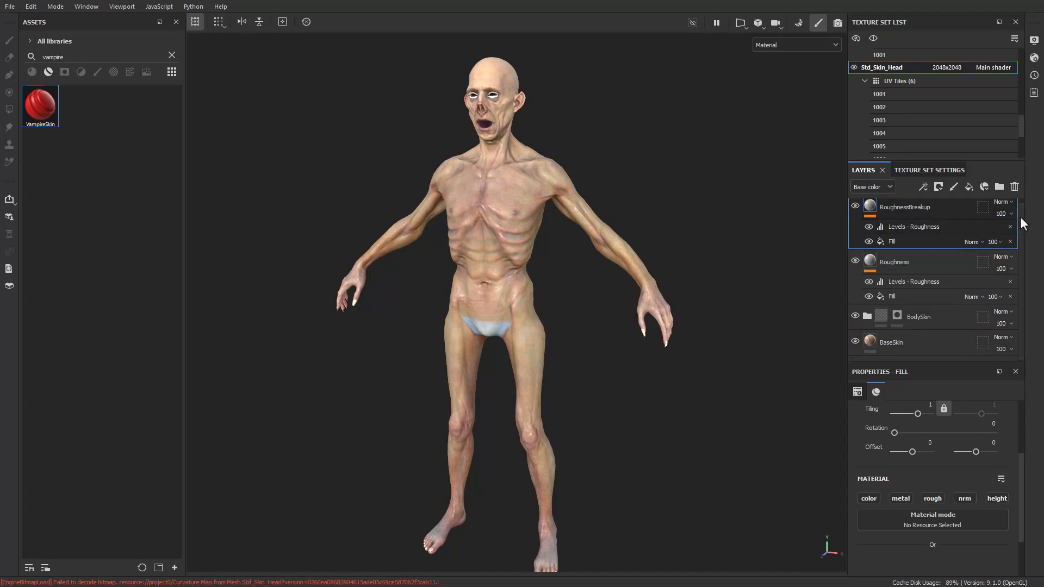
# - Hide the RoughnessBreakup, Roughness, BodySkin and BaseSkin layers
pyautogui.moveTo(1020, 216); pyautogui.dragTo(1019, 210)
pyautogui.click(855, 209)
pyautogui.click(854, 268)
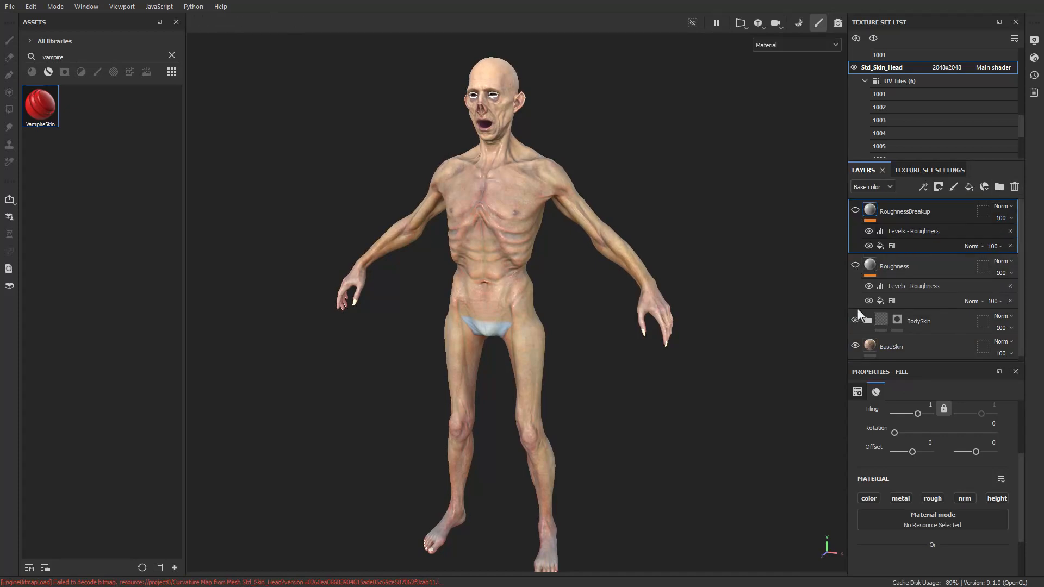
pyautogui.click(855, 318)
pyautogui.click(855, 346)
# - Check the BaseSkin layer's base color map, and make the BaseSkin and BodySkin layers visible
pyautogui.click(897, 341)
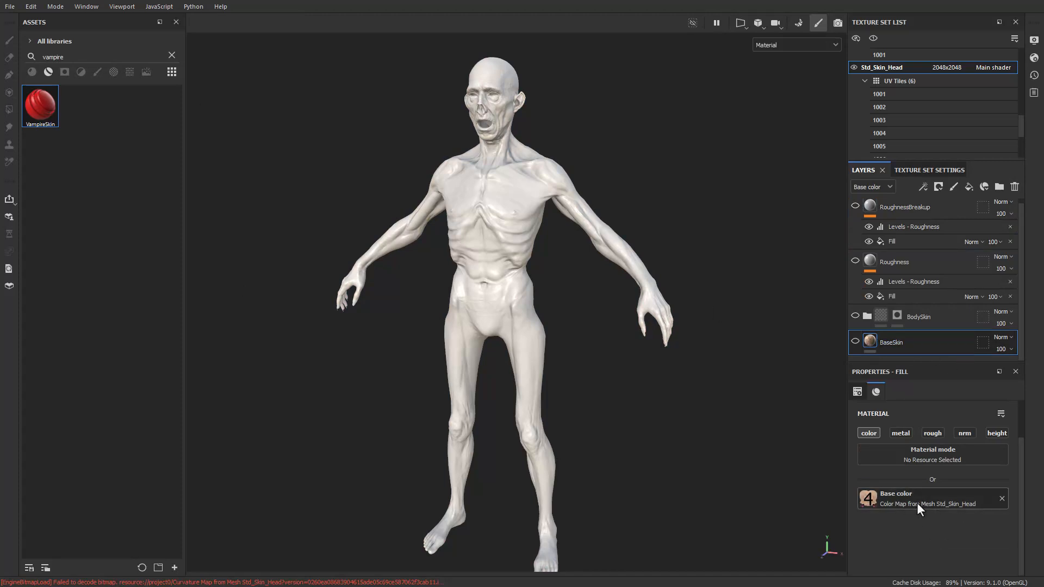
pyautogui.click(856, 342)
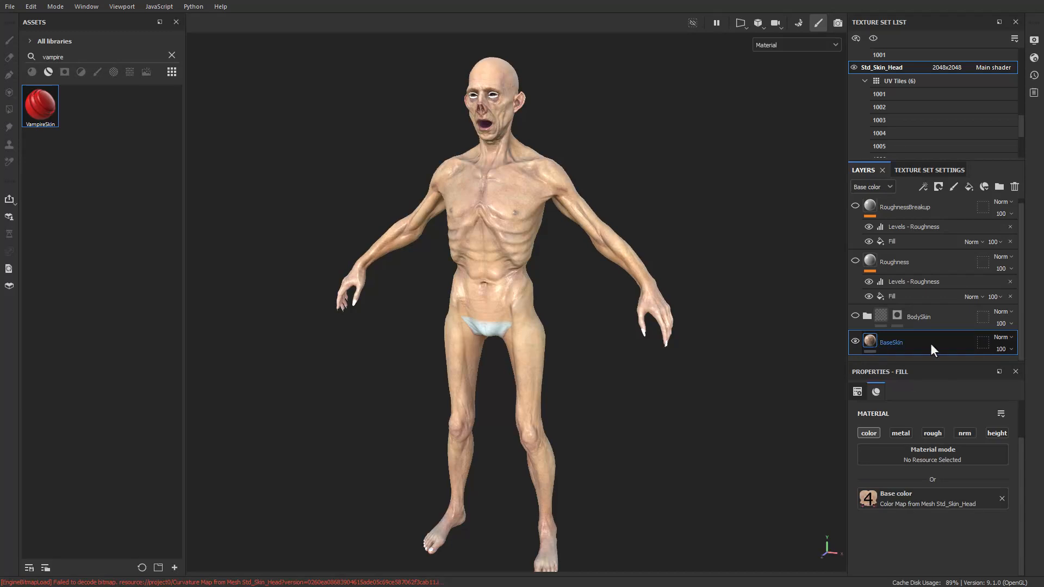
pyautogui.click(854, 316)
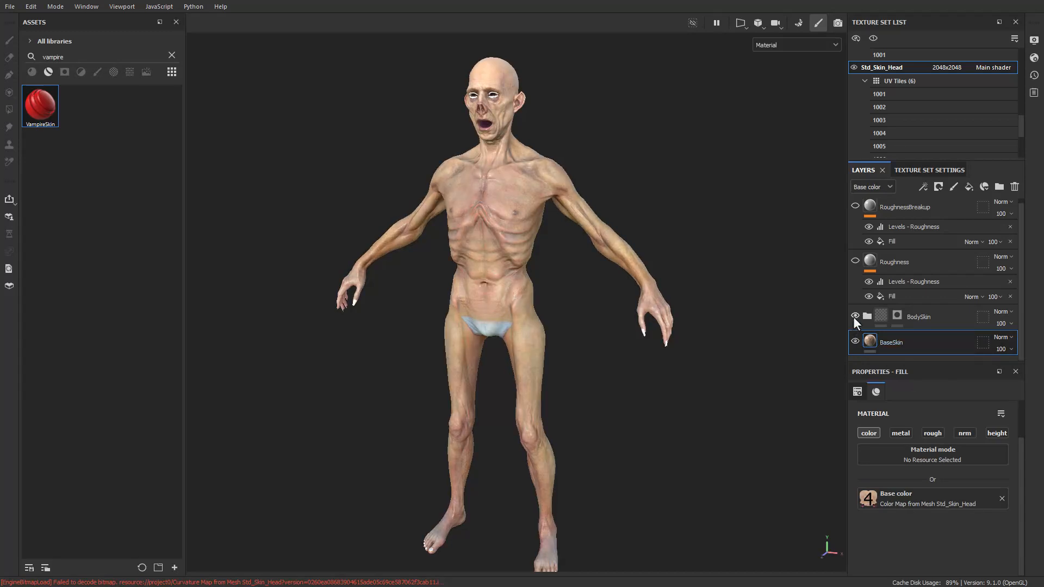
# - Expand the BodySkin folder and hide its SkinPunch and CavityFill layers
pyautogui.click(866, 316)
pyautogui.scroll(-4, 912, 307)
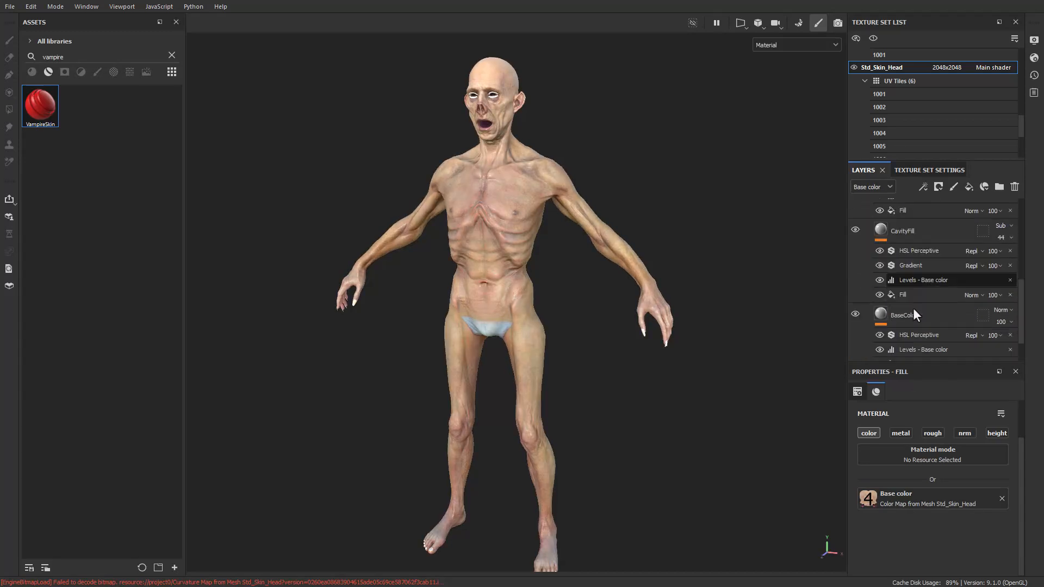
pyautogui.scroll(1, 905, 302)
pyautogui.click(855, 266)
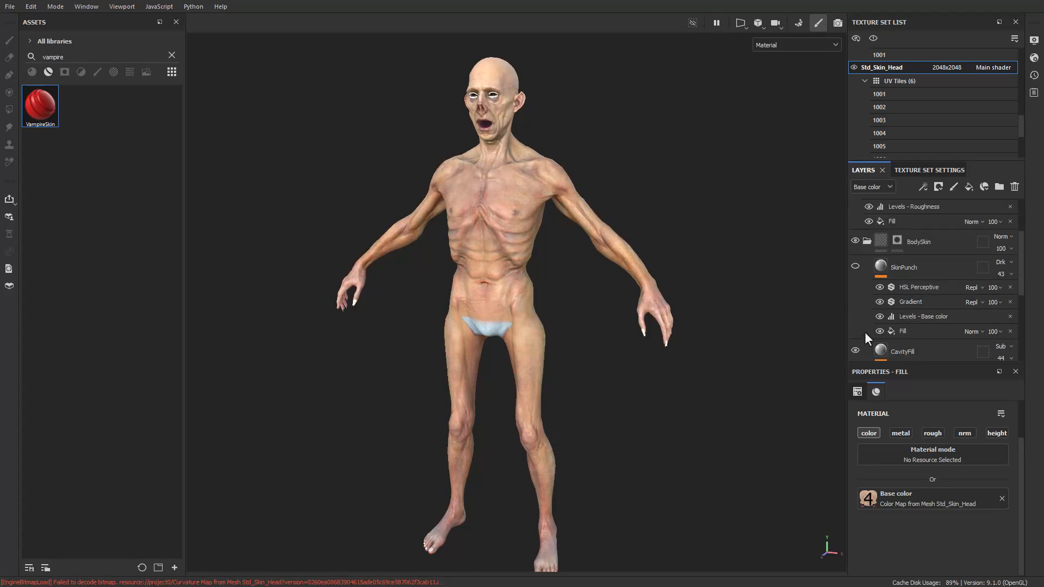
pyautogui.scroll(-5, 922, 338)
# - Examine the BaseColor layer's Fill, Levels and HSL Perceptive effects, comparing the skin with the HSL Perceptive filter off and on
pyautogui.click(862, 270)
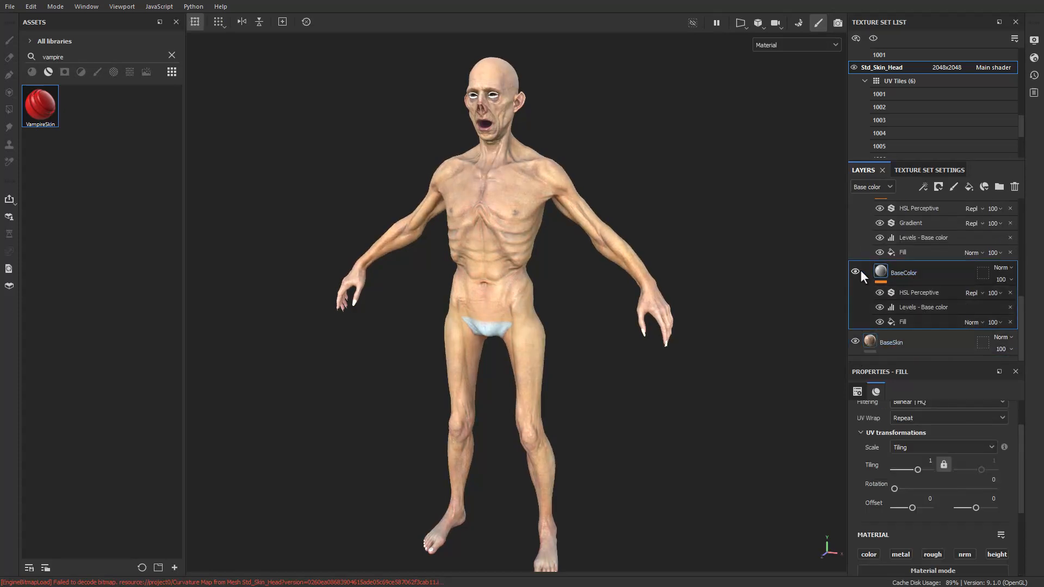
pyautogui.click(926, 323)
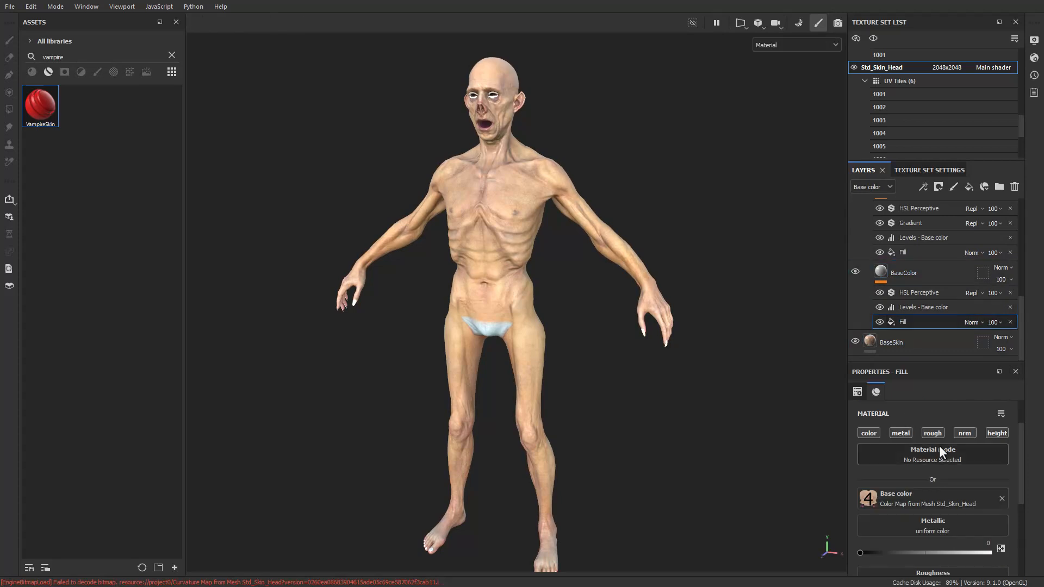
pyautogui.click(912, 308)
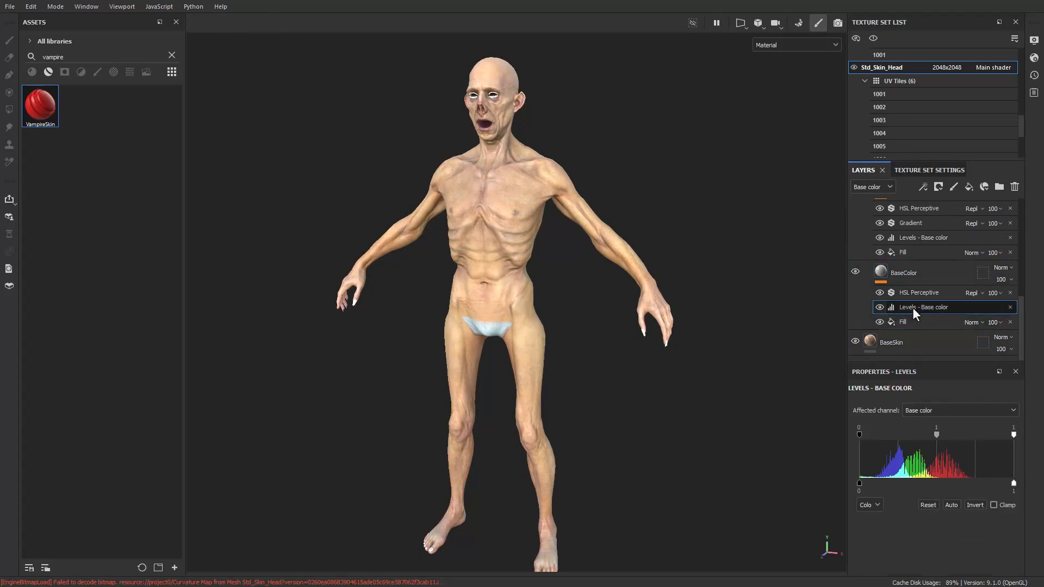
pyautogui.click(879, 293)
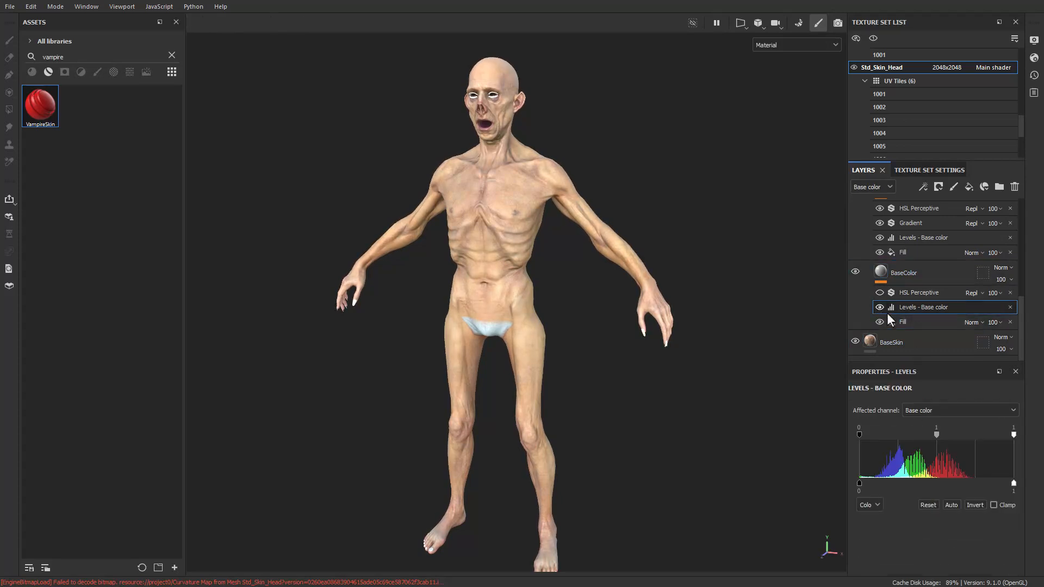
pyautogui.click(989, 409)
pyautogui.click(953, 403)
pyautogui.moveTo(1013, 435)
pyautogui.mouseDown()
pyautogui.moveTo(971, 435)
pyautogui.moveTo(1018, 435)
pyautogui.mouseUp()
pyautogui.moveTo(860, 435)
pyautogui.mouseDown()
pyautogui.moveTo(870, 437)
pyautogui.moveTo(859, 439)
pyautogui.mouseUp()
pyautogui.click(903, 291)
pyautogui.click(879, 293)
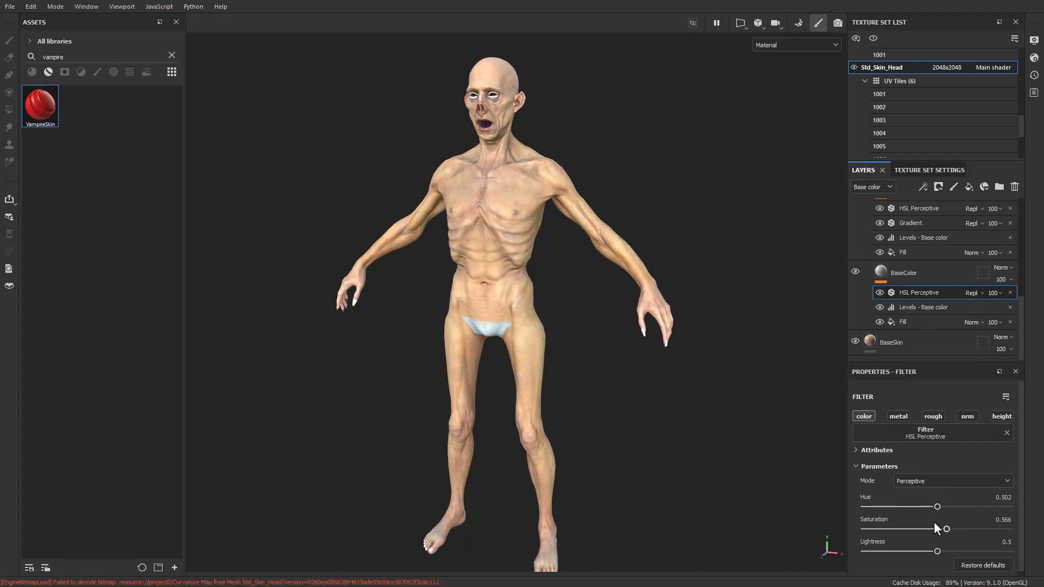
pyautogui.moveTo(624, 283)
pyautogui.keyDown('alt'); pyautogui.mouseDown()
pyautogui.moveTo(515, 265)
pyautogui.moveTo(633, 287)
pyautogui.mouseUp(); pyautogui.keyUp('alt')
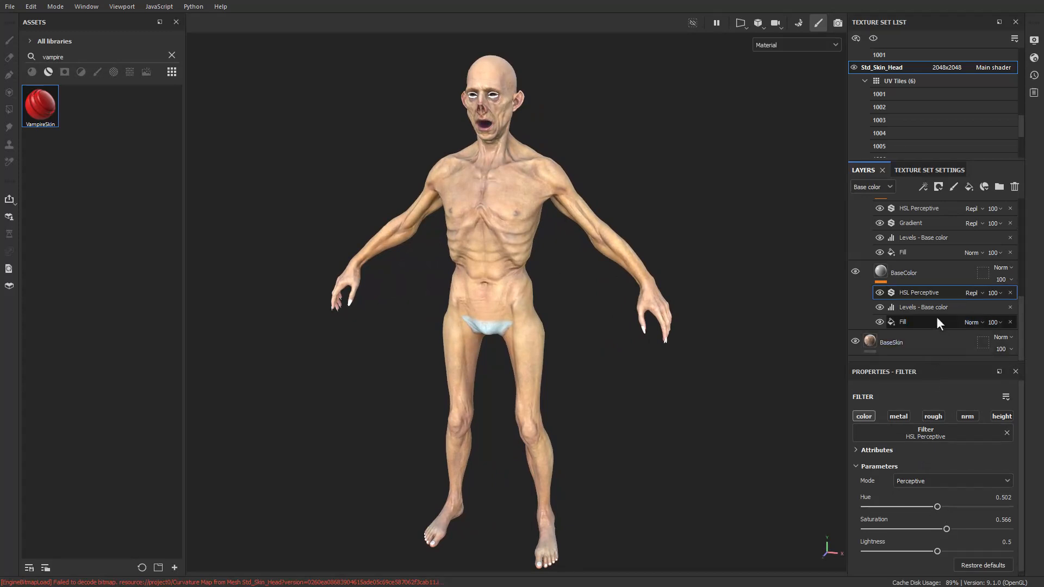
# - Check the map in the CavityFill layer's Fill effect and hide the layer's HSL Perceptive, Gradient and Levels effects
pyautogui.scroll(3, 933, 316)
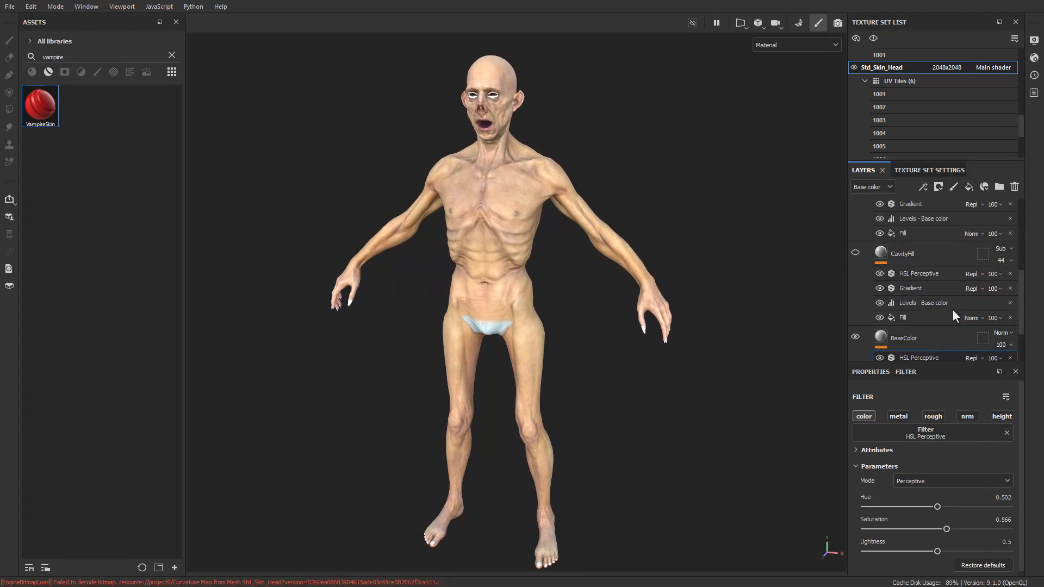
pyautogui.click(922, 253)
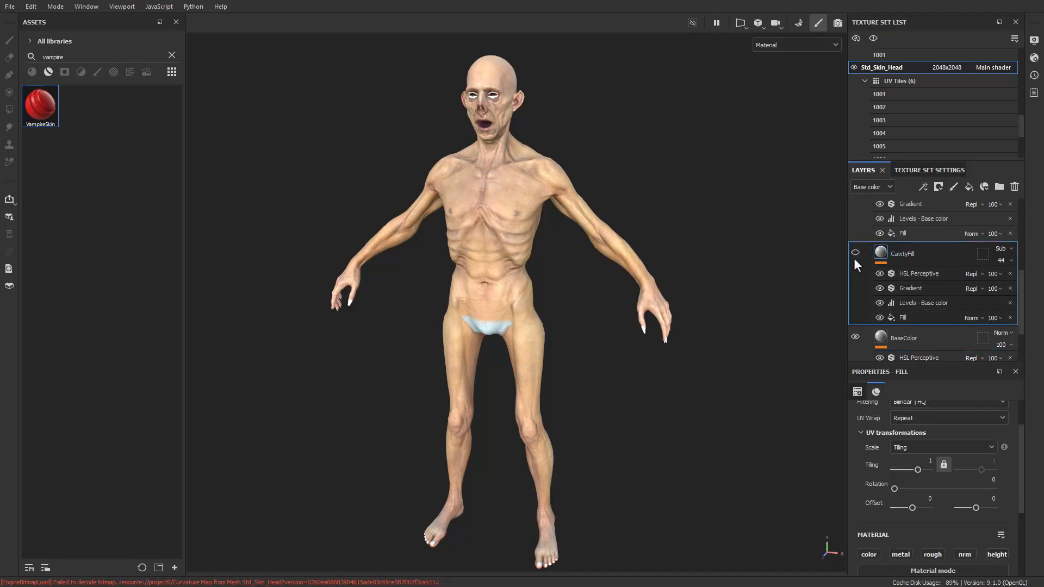
pyautogui.click(908, 316)
pyautogui.click(879, 274)
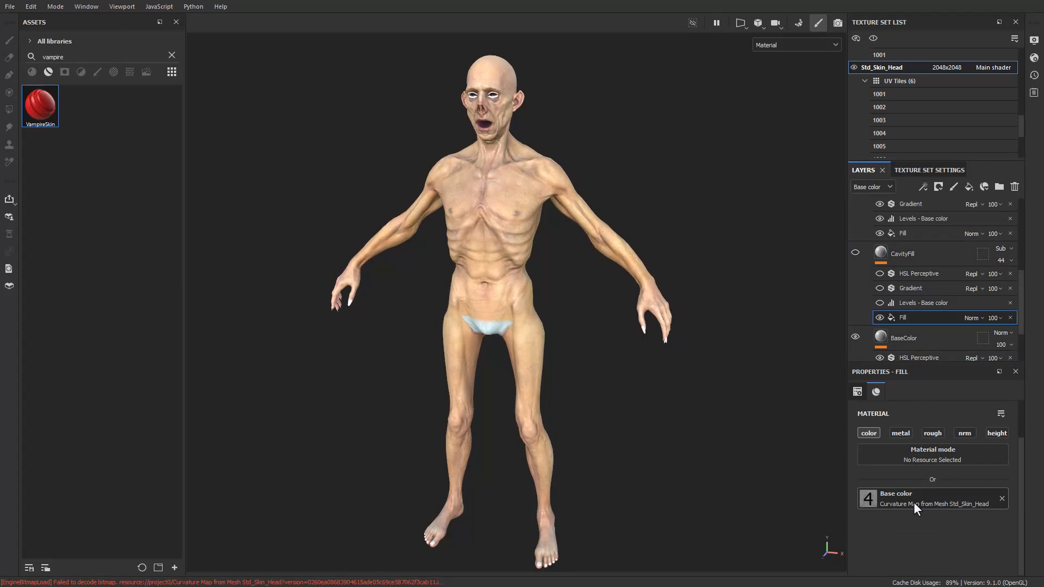
# - Search the assets for "project" and preview the head's baked curvature map
pyautogui.click(172, 55)
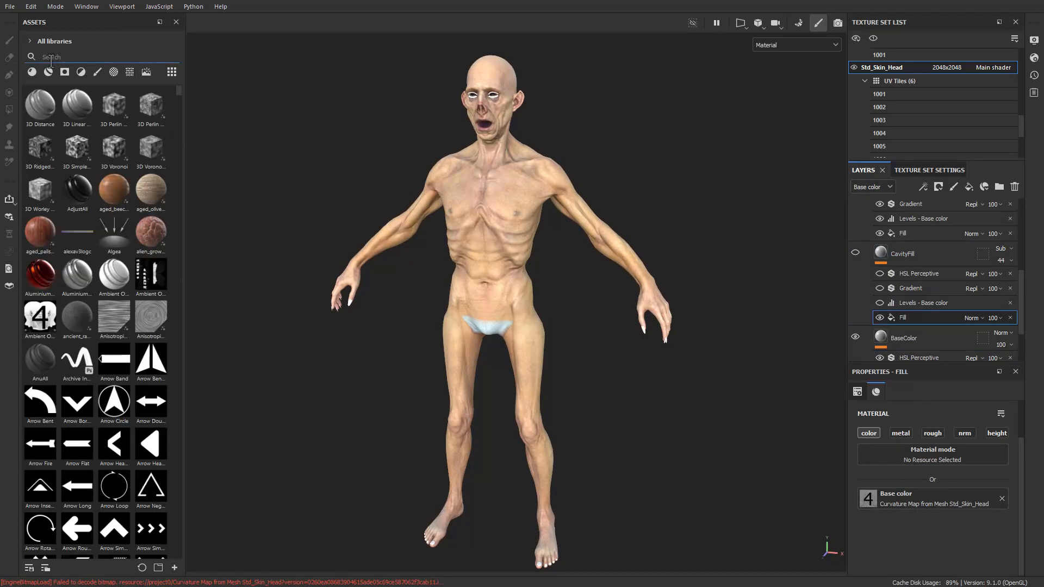
pyautogui.write('project')
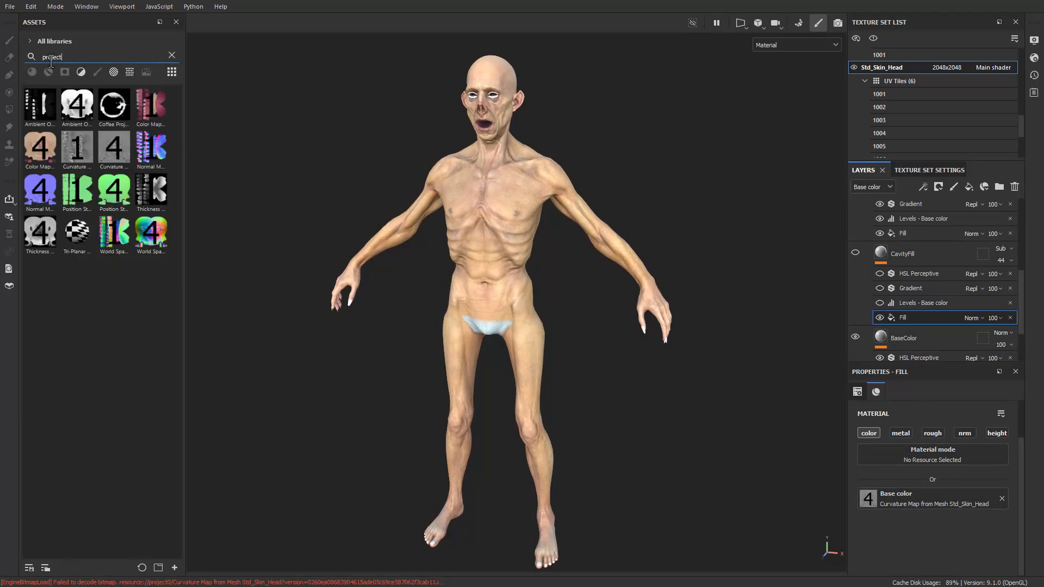
pyautogui.moveTo(116, 151)
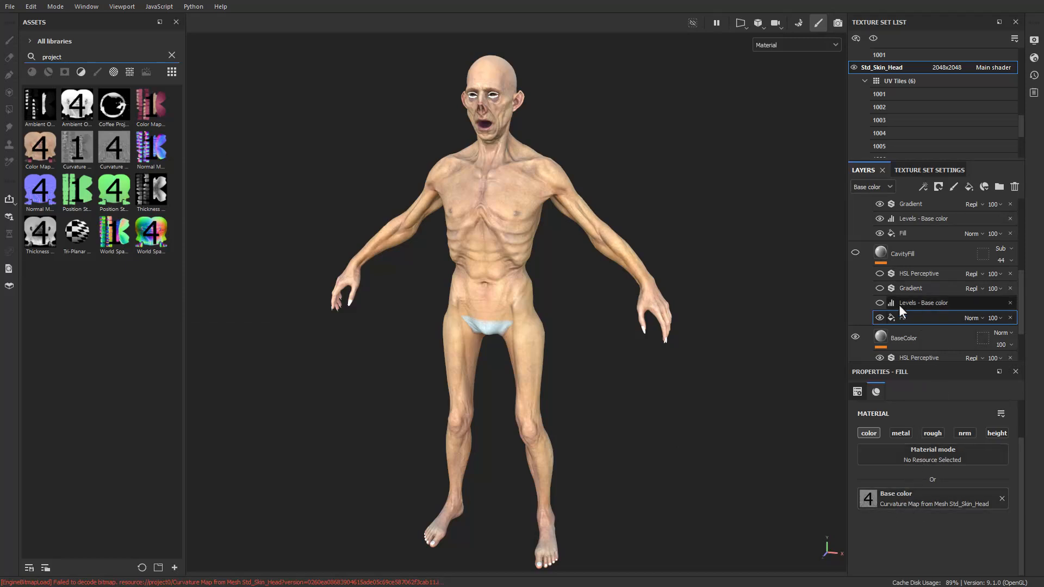
# - Make the CavityFill layer visible and compare its Normal and Subtract blending modes, ending on Subtract
pyautogui.click(854, 252)
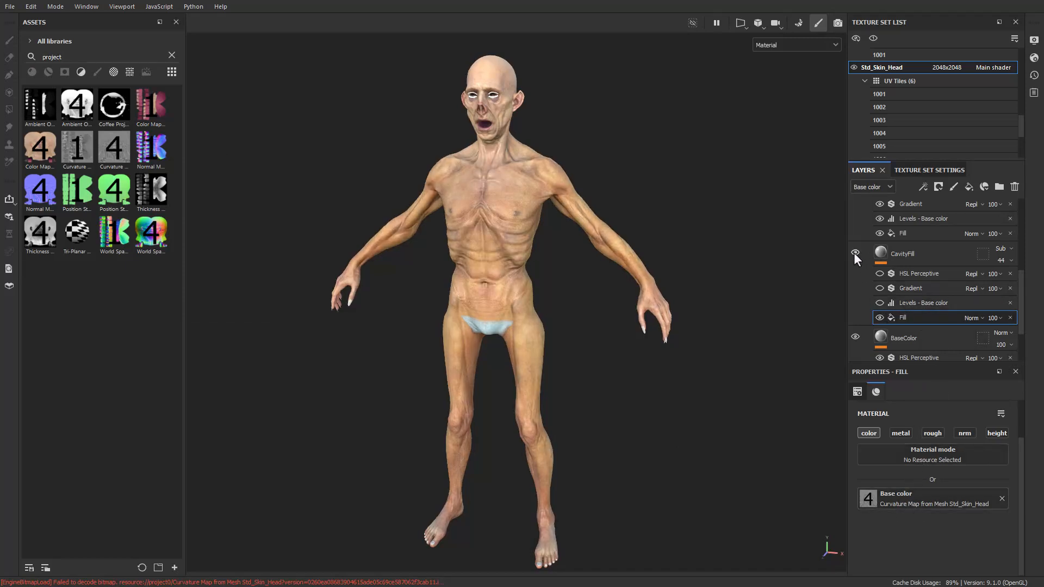
pyautogui.click(894, 252)
pyautogui.click(1006, 249)
pyautogui.click(1009, 249)
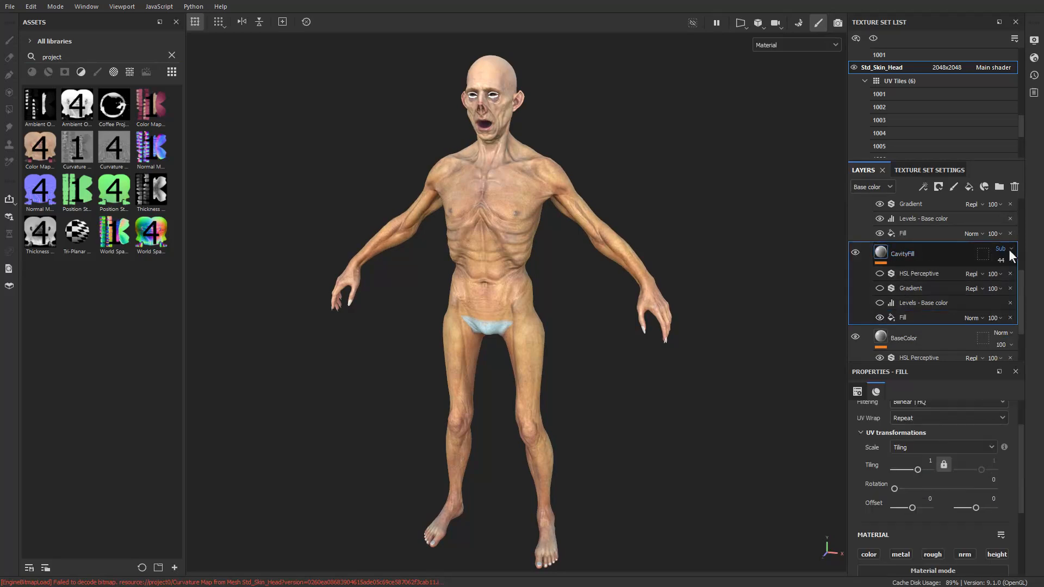
pyautogui.click(1008, 249)
pyautogui.click(1008, 259)
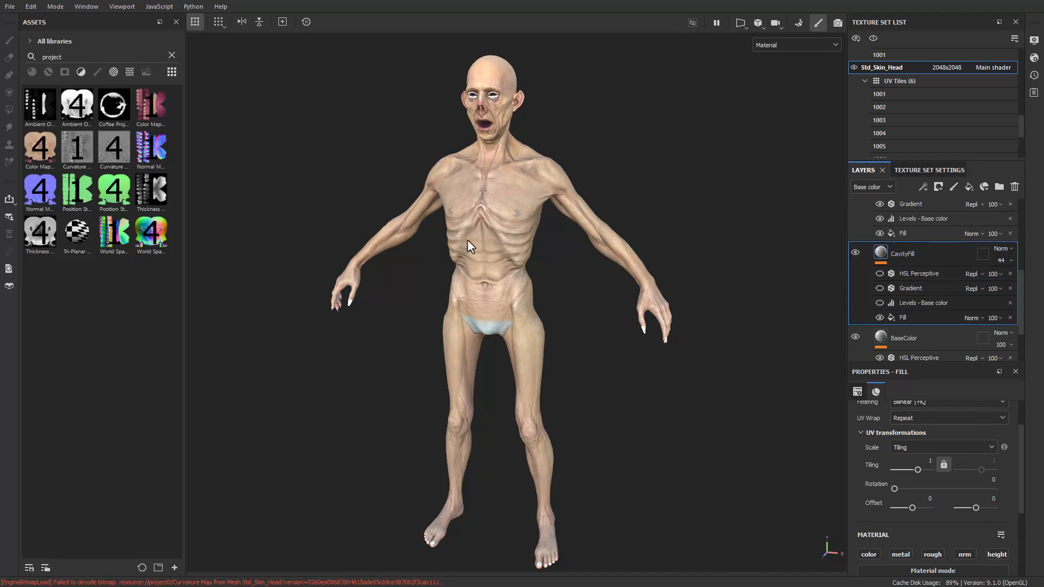
pyautogui.click(1004, 248)
pyautogui.click(1004, 361)
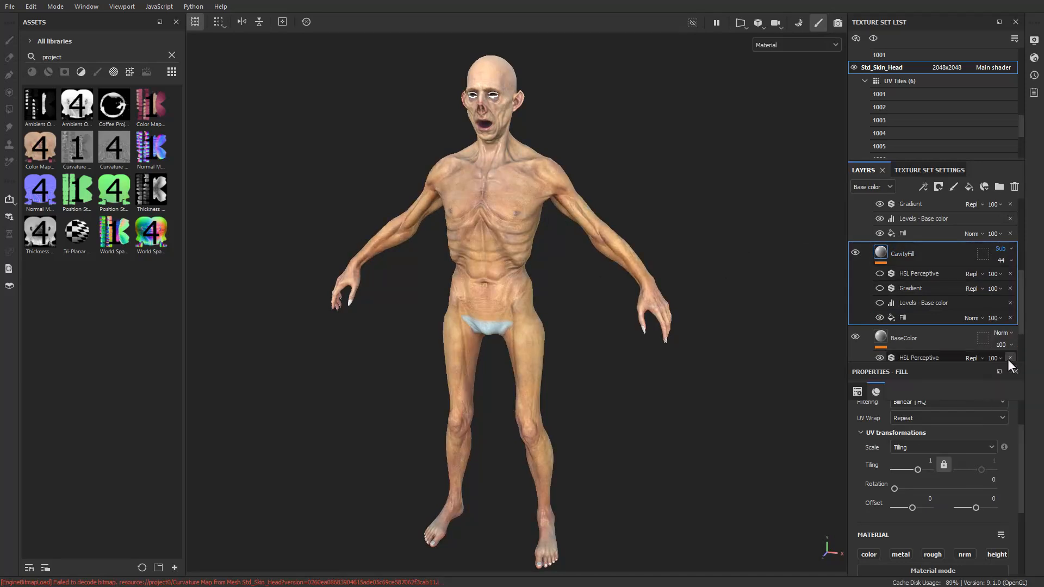
# - Compare the CavityFill layer with its Fill effect off and on, and turn on its Levels - Base color effect
pyautogui.click(879, 317)
pyautogui.click(880, 317)
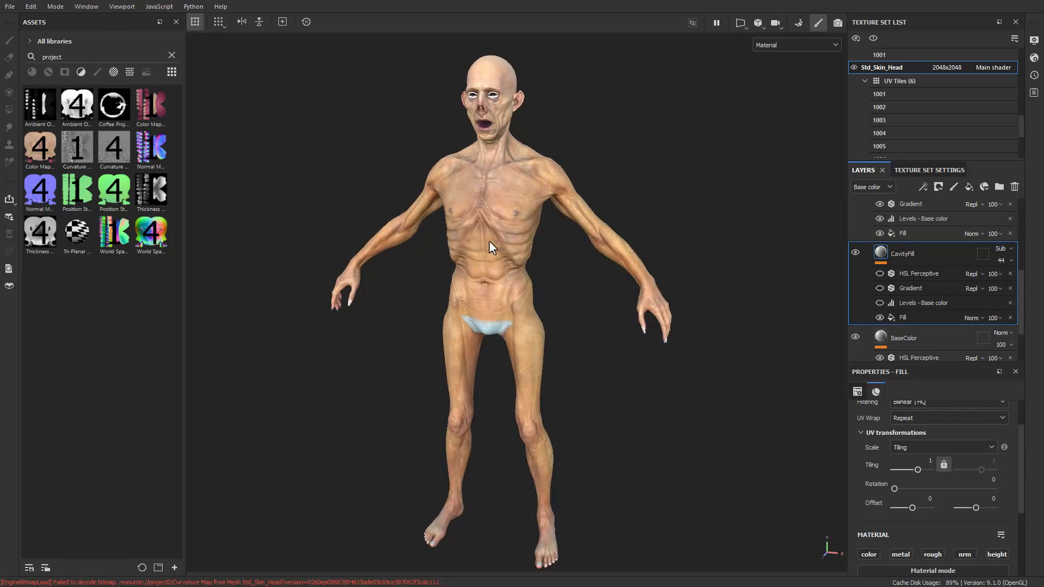
pyautogui.click(919, 316)
pyautogui.click(921, 303)
pyautogui.click(879, 302)
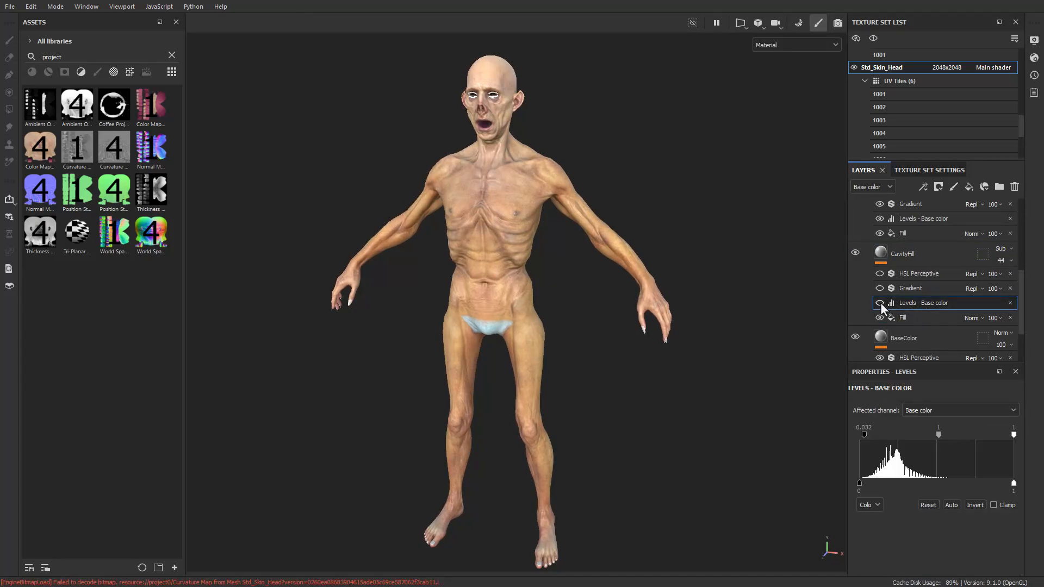
pyautogui.click(880, 302)
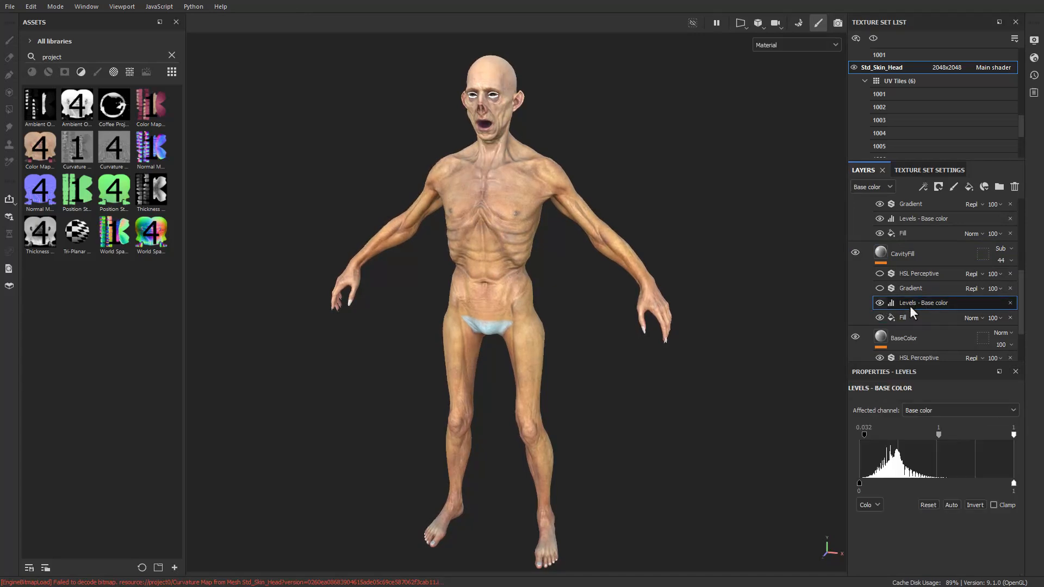
# - Turn on the CavityFill layer's Gradient effect and review its colour parameters
pyautogui.click(905, 289)
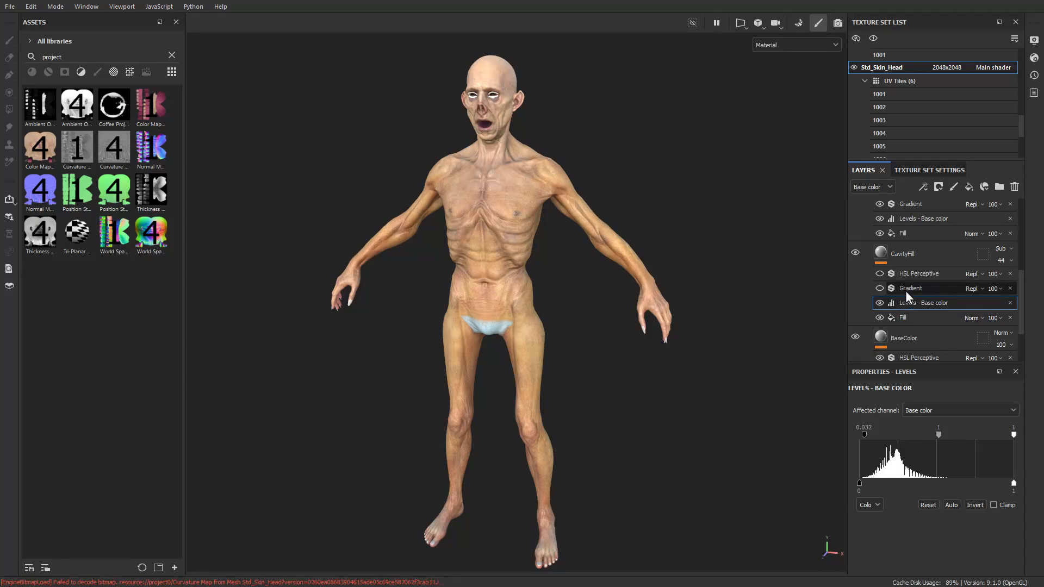
pyautogui.click(880, 288)
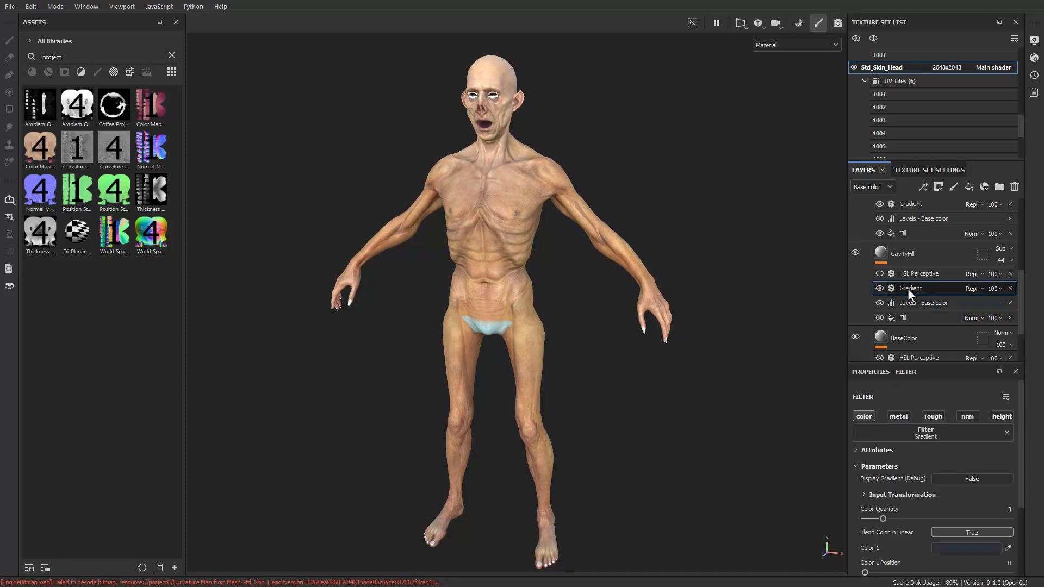
pyautogui.scroll(-3, 901, 462)
# - Set the CavityFill layer's blending mode to Normal and compare its Gradient effect off and on
pyautogui.click(917, 255)
pyautogui.click(1001, 248)
pyautogui.click(1003, 257)
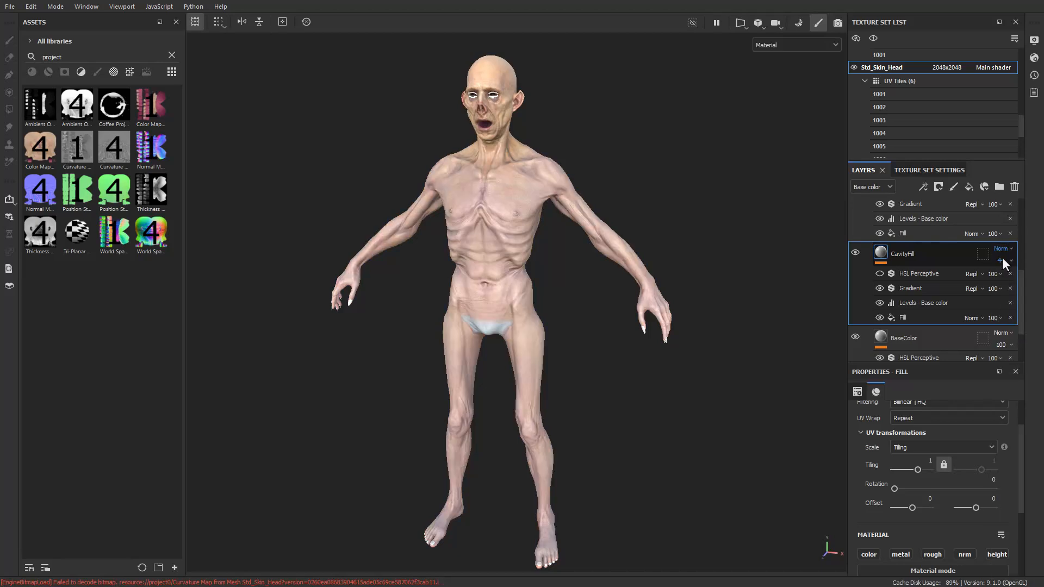
pyautogui.click(908, 289)
pyautogui.click(880, 288)
pyautogui.click(880, 288)
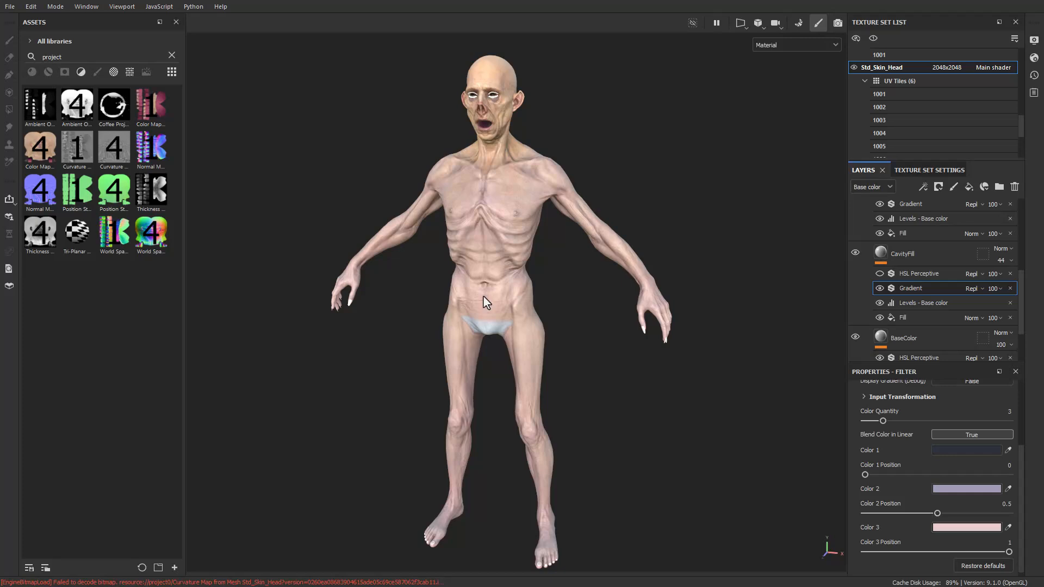
# - Turn on the CavityFill layer's HSL Perceptive effect and set the layer's blending mode to Subtract
pyautogui.click(879, 273)
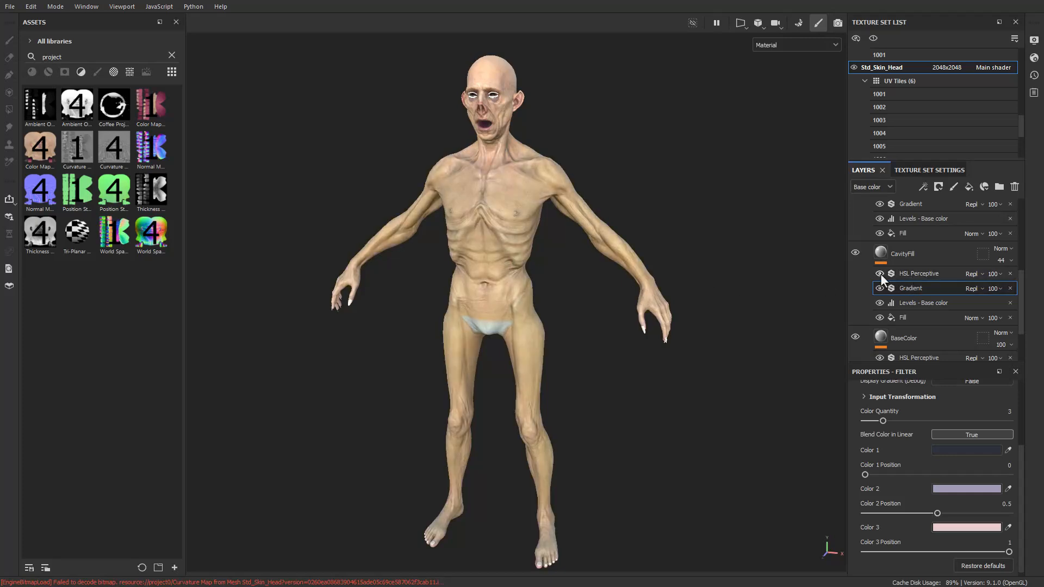
pyautogui.click(919, 274)
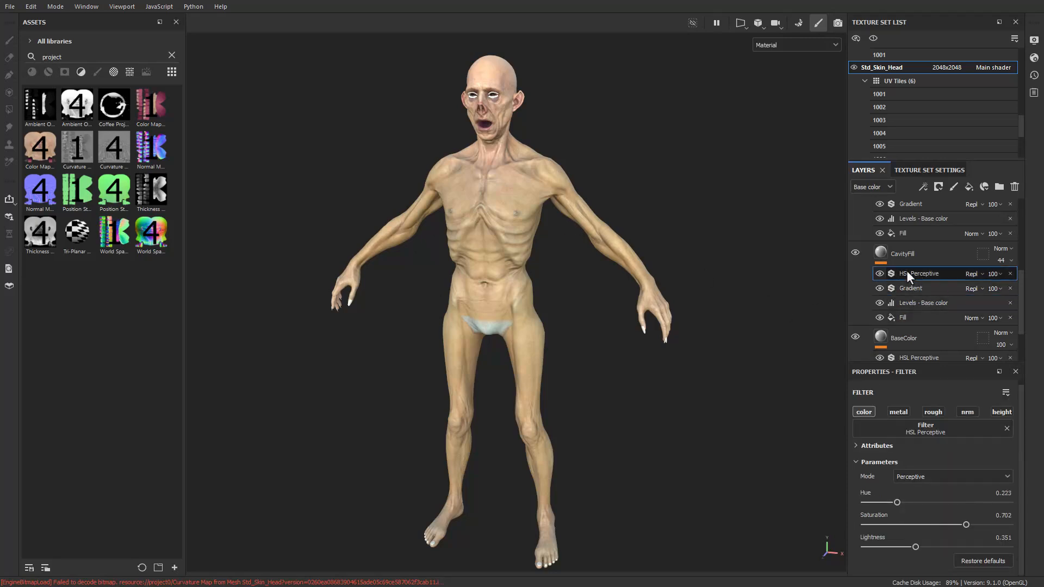
pyautogui.click(1003, 249)
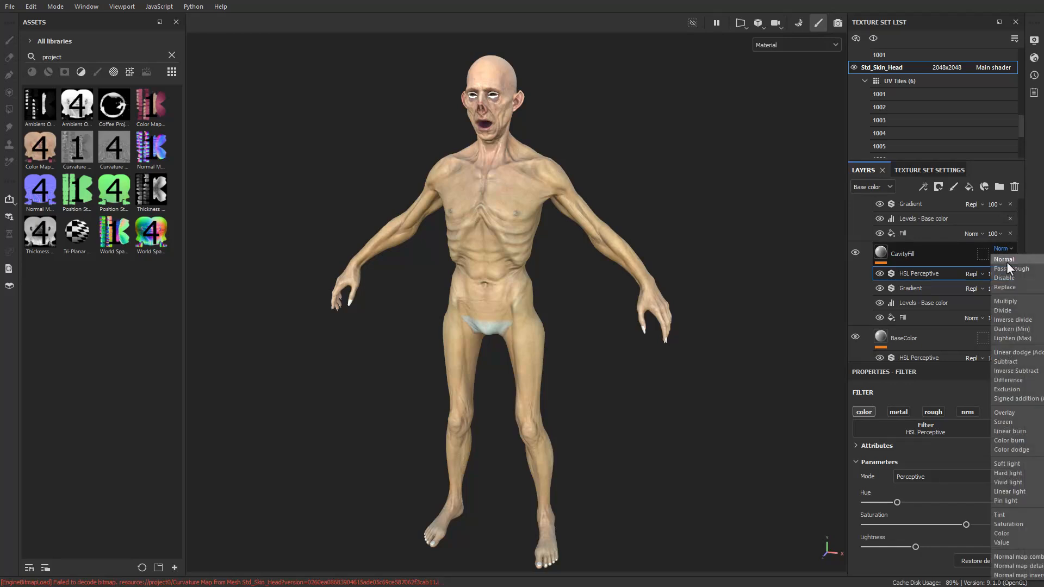
pyautogui.click(1010, 361)
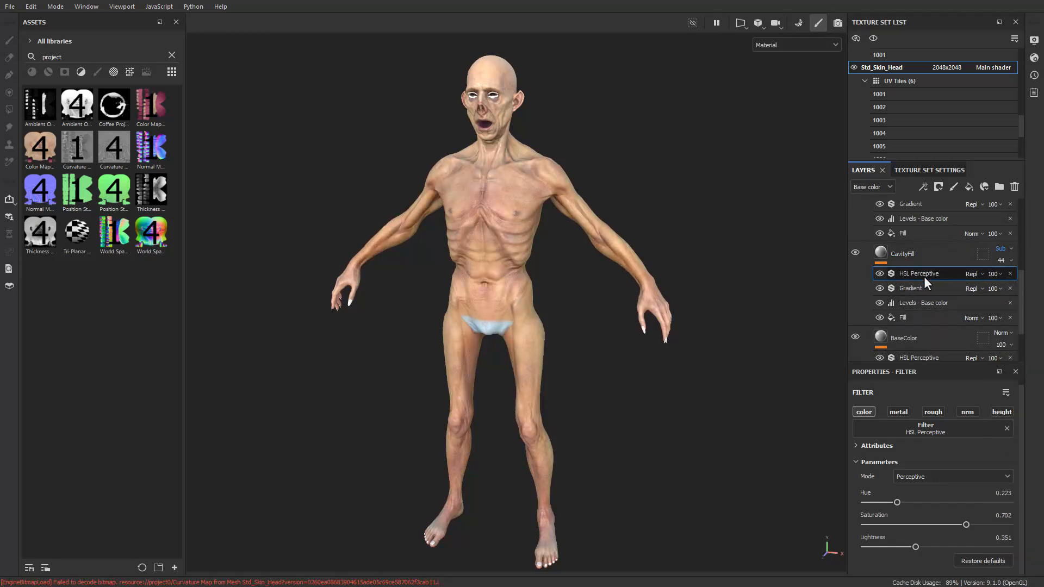
# - Set the CavityFill HSL Perceptive filter's saturation to 0.706 and its hue to 0.162
pyautogui.moveTo(966, 525)
pyautogui.mouseDown()
pyautogui.moveTo(915, 525)
pyautogui.moveTo(966, 524)
pyautogui.mouseUp()
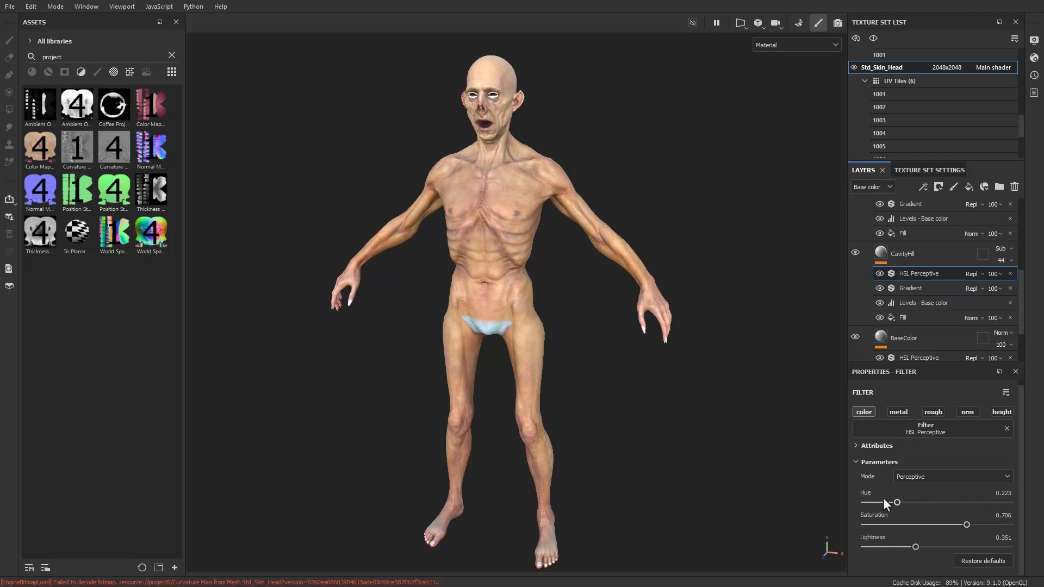
pyautogui.moveTo(897, 502)
pyautogui.mouseDown()
pyautogui.moveTo(939, 502)
pyautogui.moveTo(889, 505)
pyautogui.mouseUp()
pyautogui.moveTo(526, 300)
pyautogui.keyDown('alt'); pyautogui.mouseDown()
pyautogui.moveTo(462, 282)
pyautogui.moveTo(537, 294)
pyautogui.mouseUp(); pyautogui.keyUp('alt')
# - Make the SkinPunch layer visible with its HSL Perceptive, Gradient and Levels effects hidden, and check the map in its Fill effect
pyautogui.scroll(3, 924, 258)
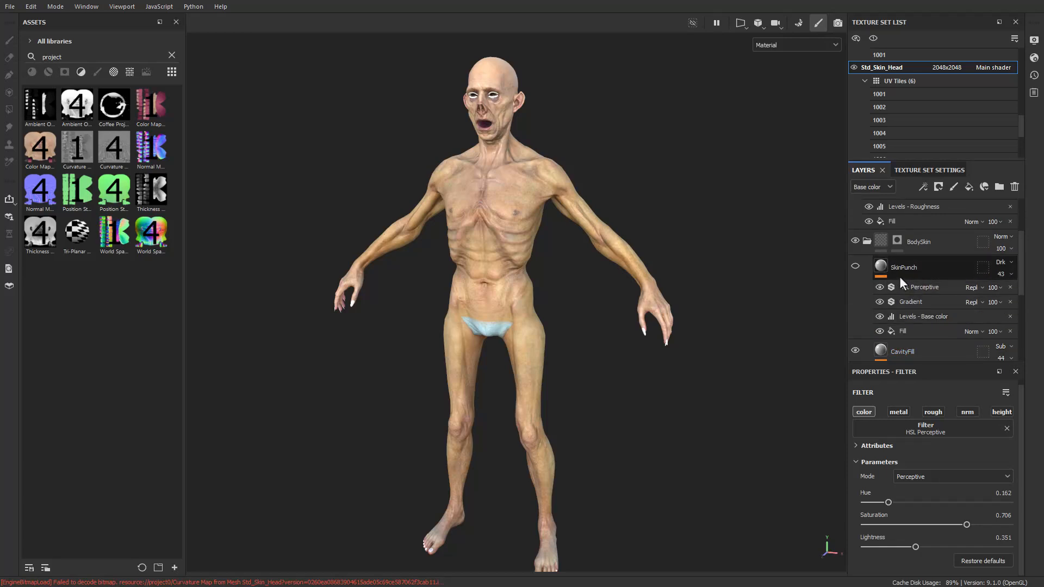
pyautogui.click(911, 331)
pyautogui.click(879, 317)
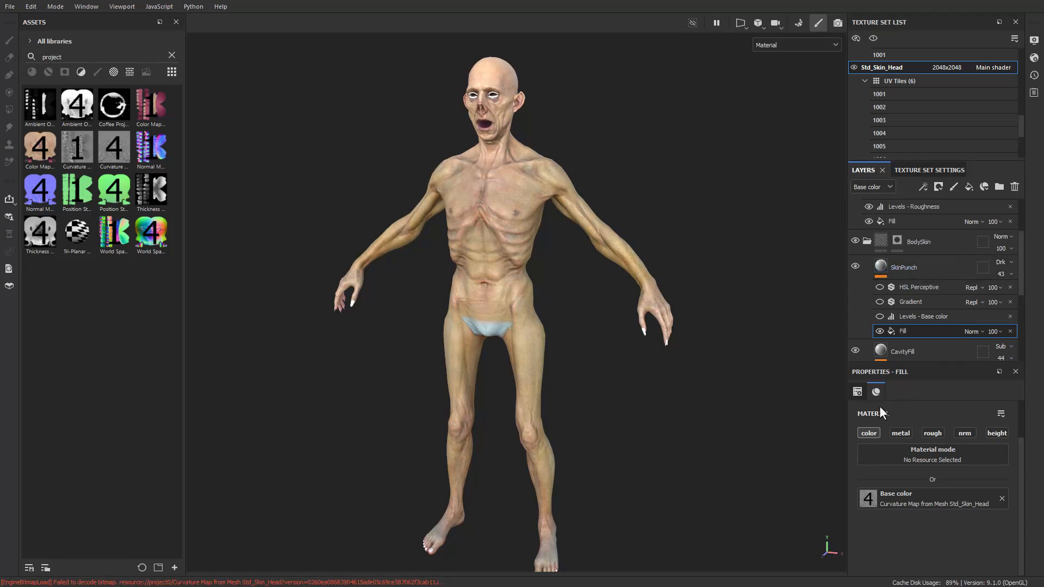
pyautogui.click(909, 273)
pyautogui.scroll(2, 932, 536)
pyautogui.scroll(-3, 889, 508)
pyautogui.click(905, 330)
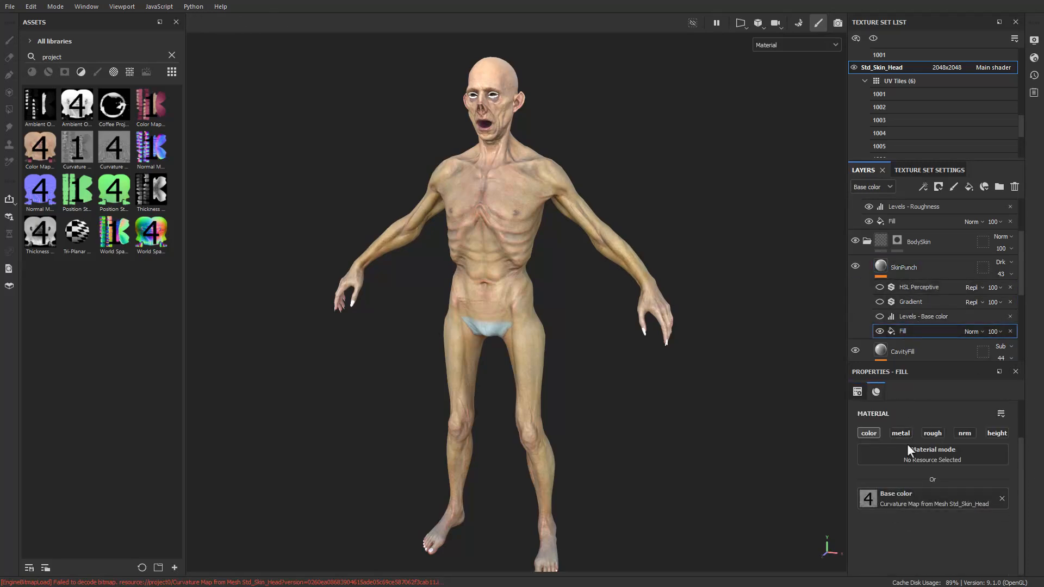
# - Turn on the SkinPunch layer's Levels - Base color, Gradient and HSL Perceptive effects one by one, reviewing their parameters
pyautogui.click(908, 317)
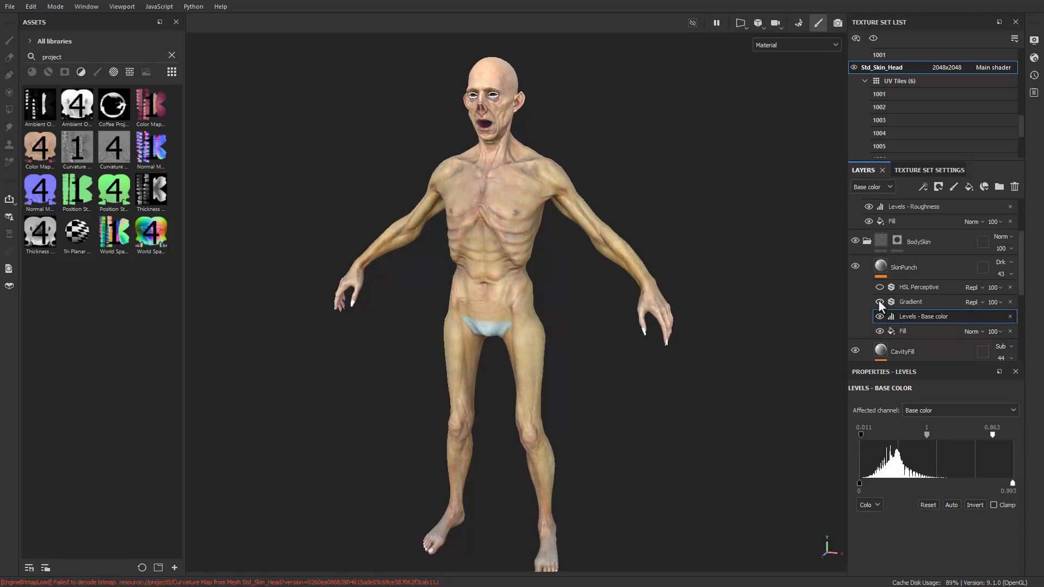
pyautogui.click(912, 302)
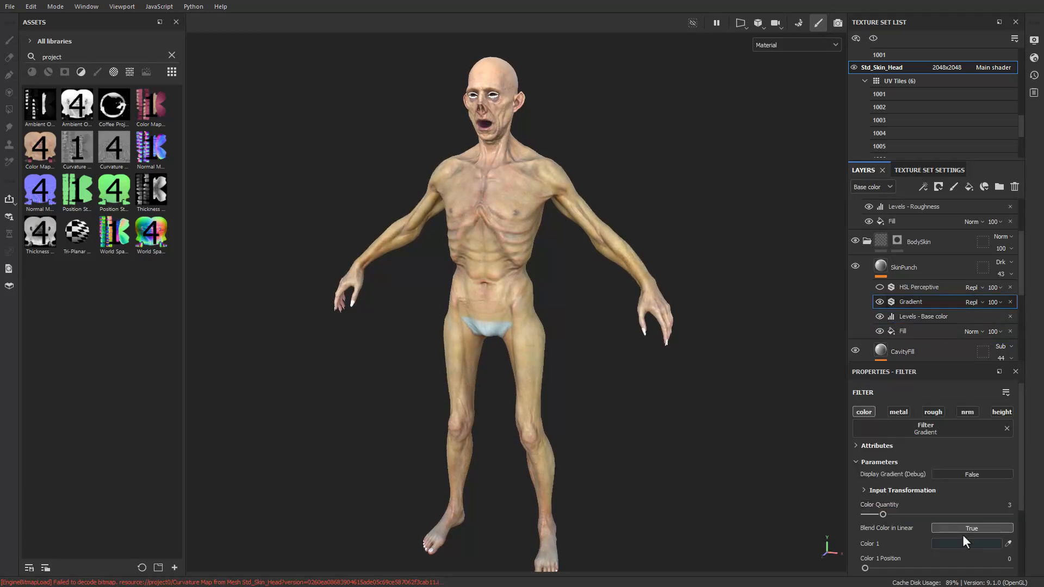
pyautogui.scroll(-3, 954, 516)
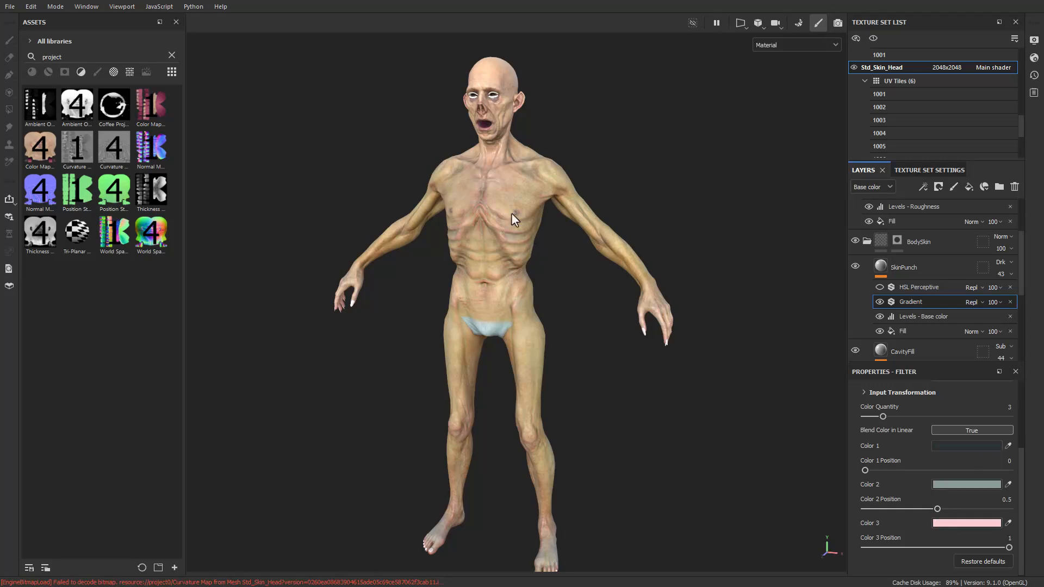
pyautogui.click(920, 287)
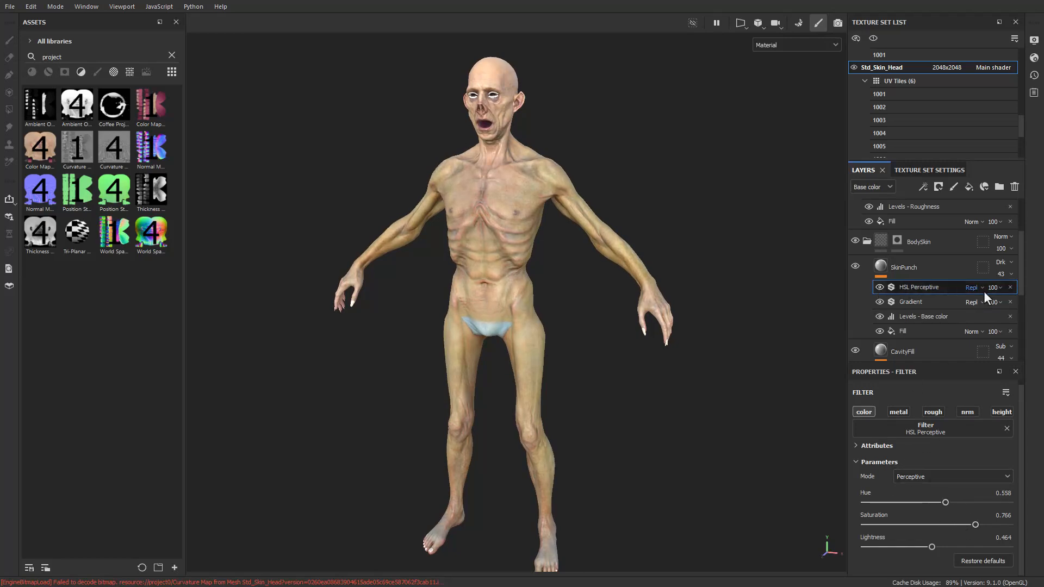
# - Compare the skin with the SkinPunch layer off and on
pyautogui.click(923, 267)
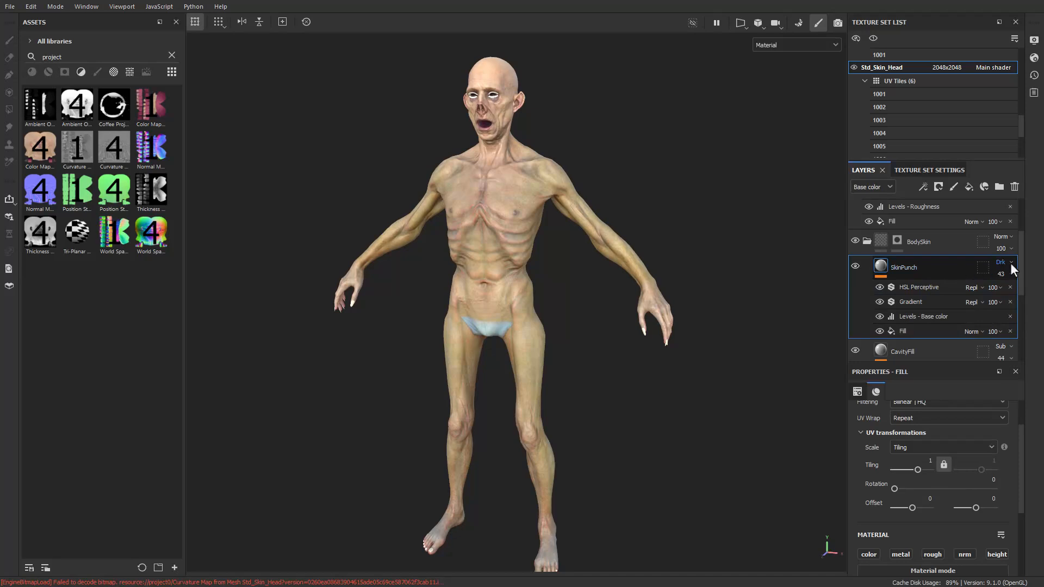
pyautogui.click(855, 266)
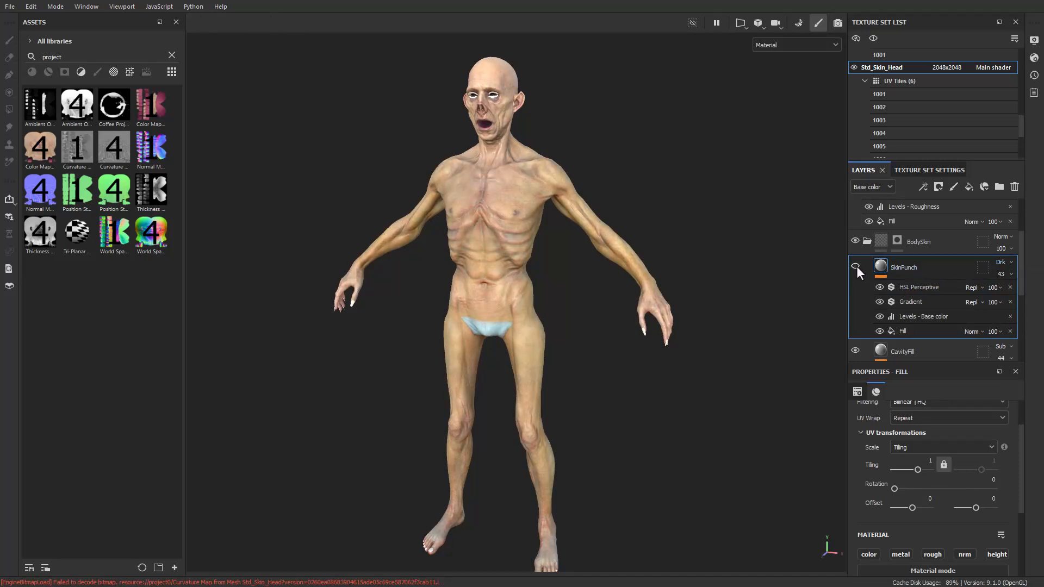
pyautogui.click(855, 266)
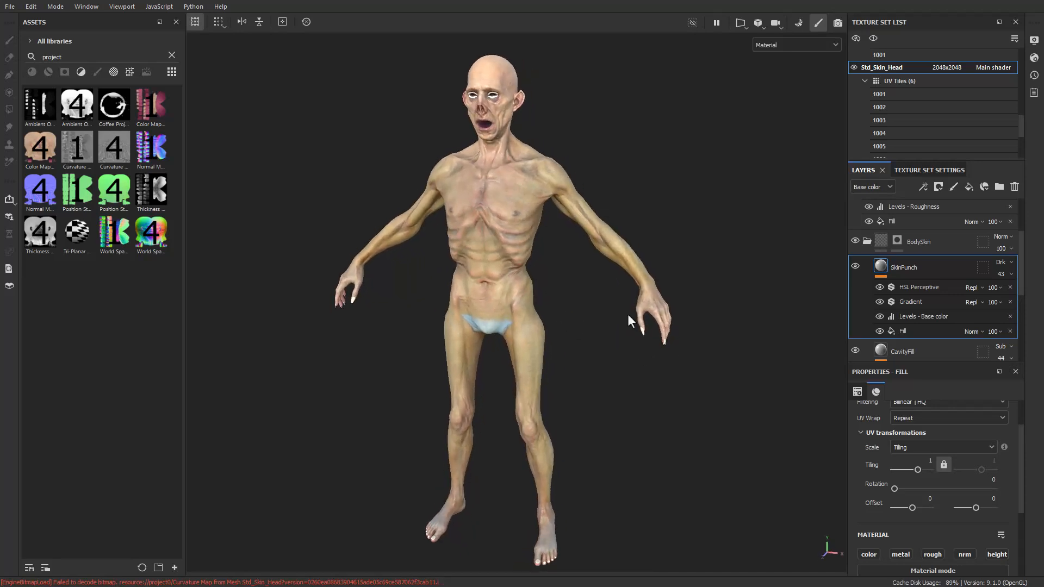
# - Collapse the BodySkin folder and compare the model with the folder off and on
pyautogui.scroll(2, 942, 283)
pyautogui.scroll(2, 942, 285)
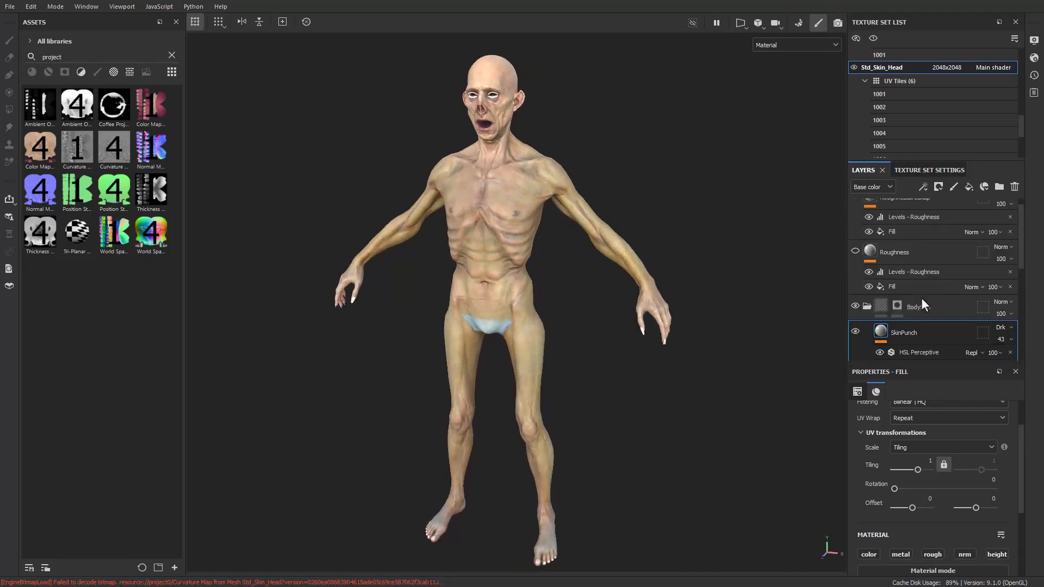
pyautogui.click(867, 316)
pyautogui.click(855, 315)
pyautogui.click(855, 315)
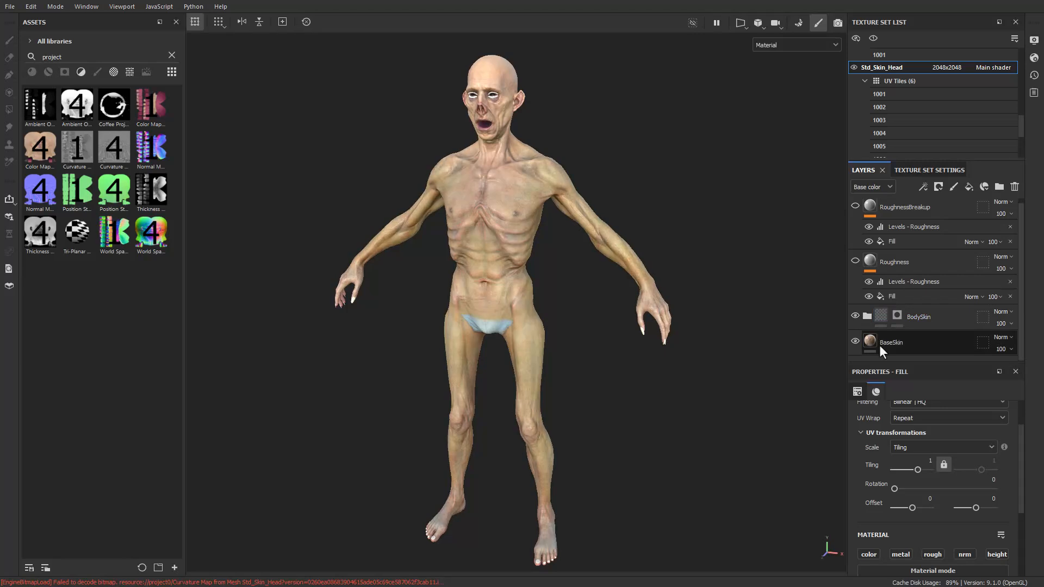
# - Check the base color map in the BaseSkin layer and compare the base skin alone with the BodySkin folder over it
pyautogui.click(894, 342)
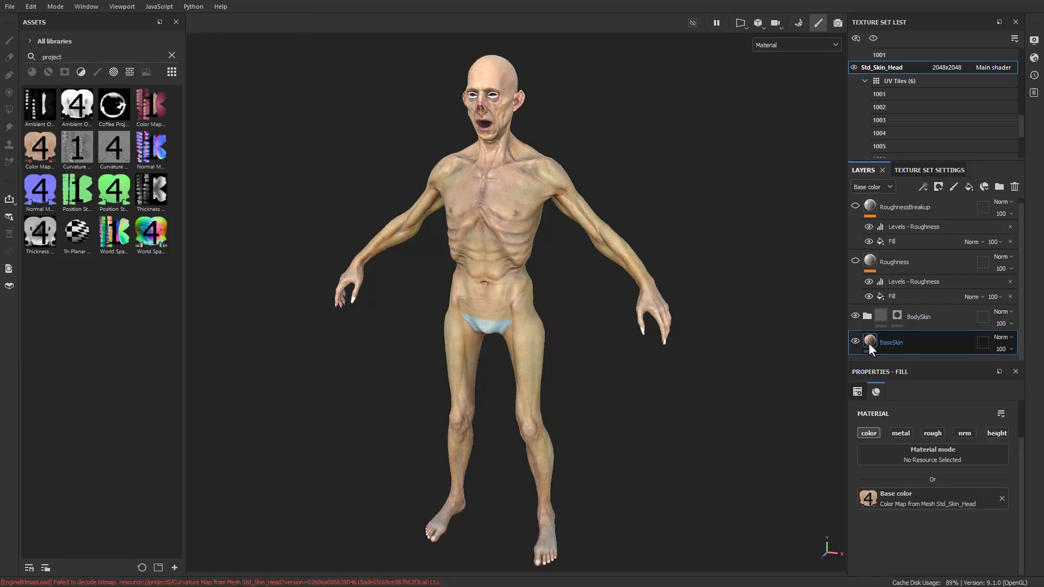
pyautogui.click(855, 316)
pyautogui.click(855, 314)
pyautogui.keyDown('alt'); pyautogui.moveTo(578, 224); pyautogui.dragTo(565, 195); pyautogui.keyUp('alt')
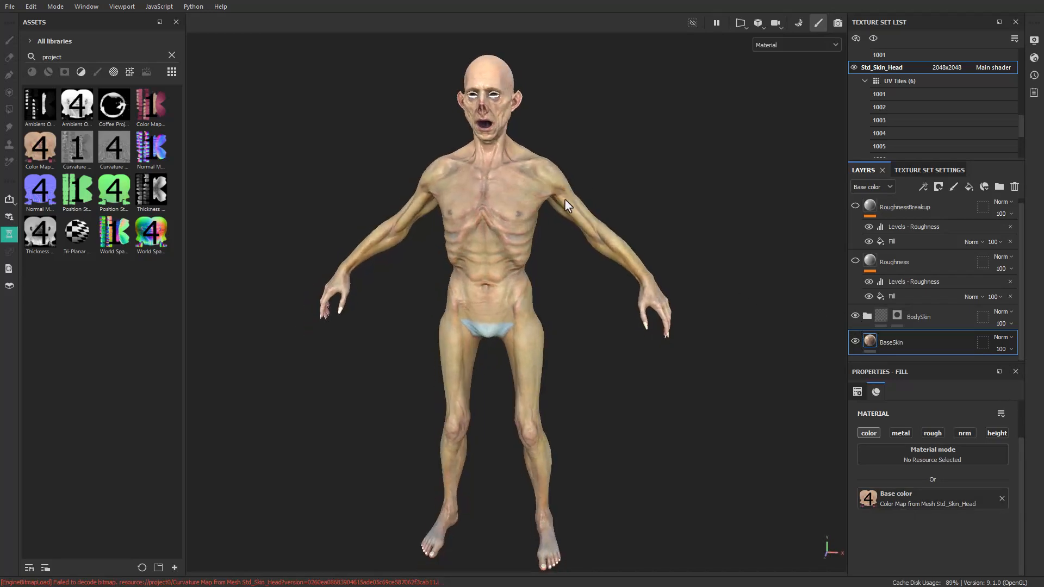
# - Display the BodySkin folder's mask on the model and return to the material view
pyautogui.click(873, 321)
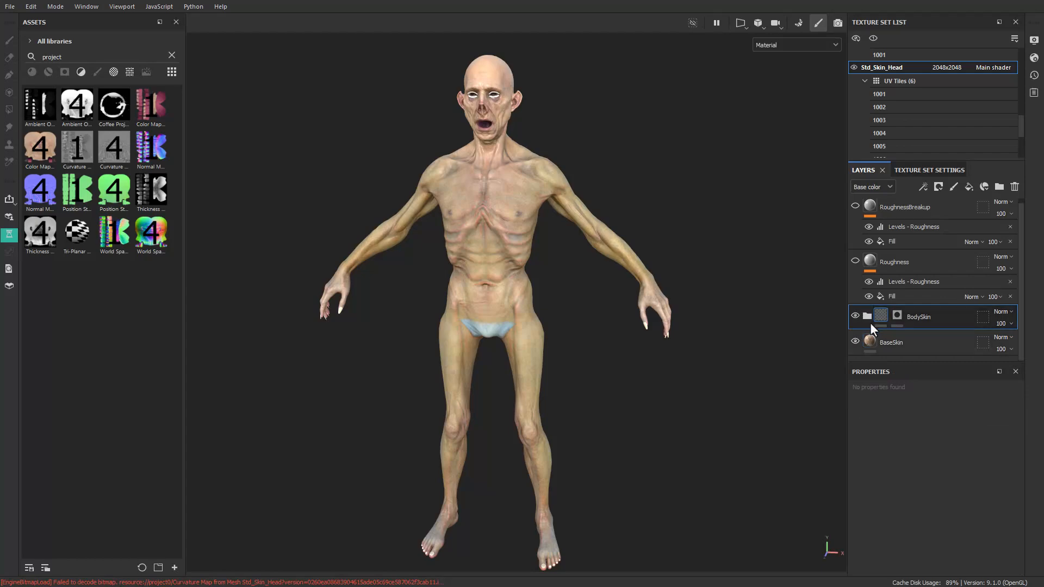
pyautogui.click(898, 316)
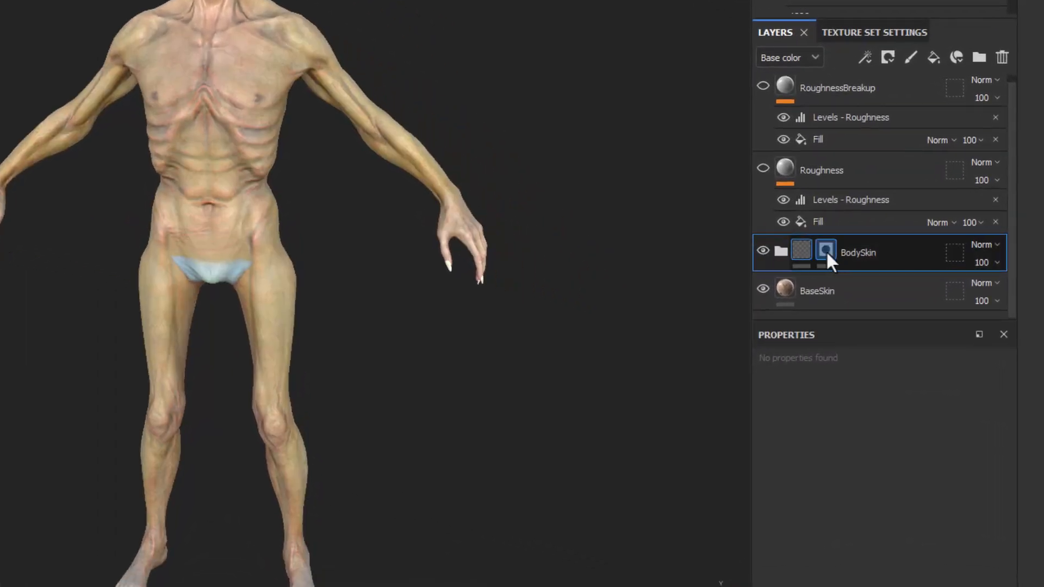
pyautogui.keyDown('alt'); pyautogui.click(826, 250); pyautogui.keyUp('alt')
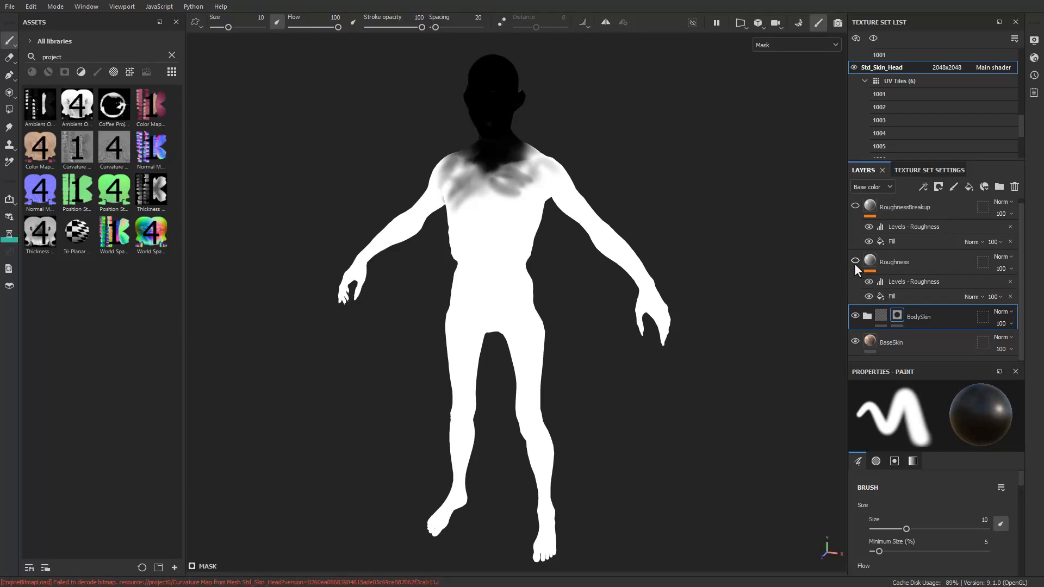
pyautogui.press('m')
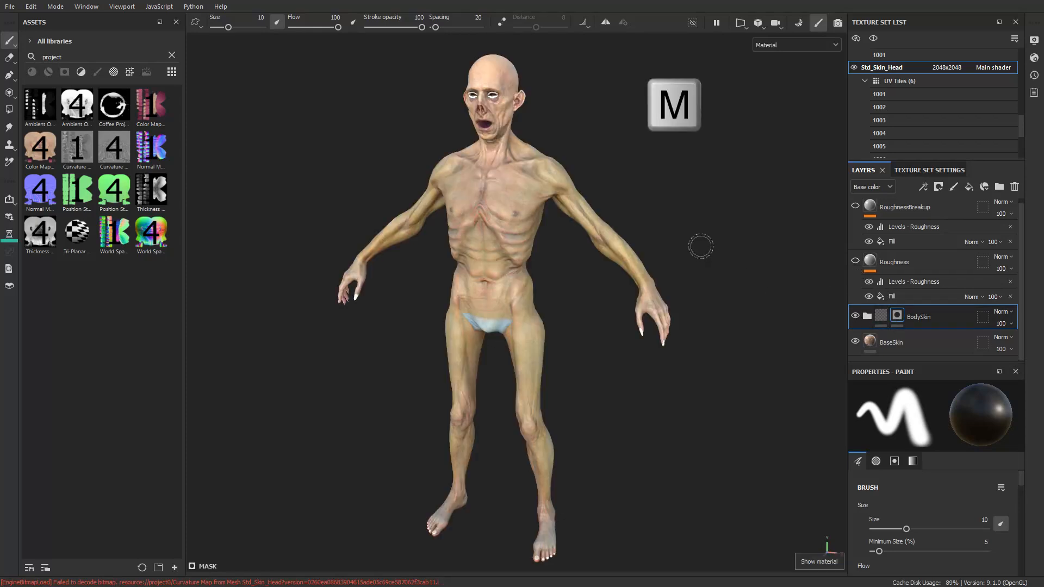
pyautogui.keyDown('alt'); pyautogui.moveTo(739, 256); pyautogui.dragTo(739, 247); pyautogui.keyUp('alt')
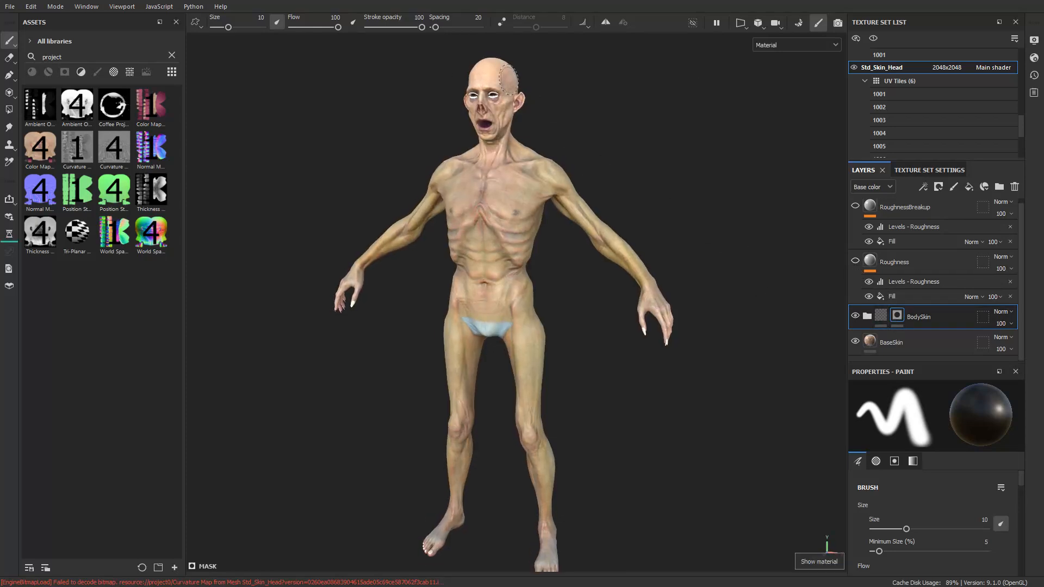
# - Save the project
pyautogui.hotkey('ctrl', 's')
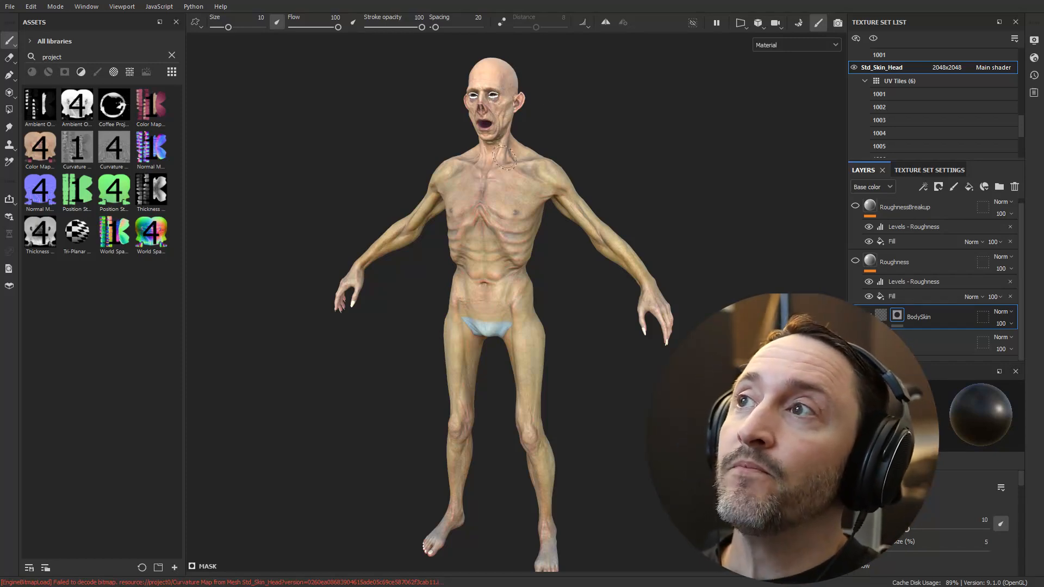
pyautogui.moveTo(562, 158)
pyautogui.keyDown('alt'); pyautogui.mouseDown()
pyautogui.moveTo(597, 158)
pyautogui.moveTo(550, 166)
pyautogui.mouseUp(); pyautogui.keyUp('alt')
pyautogui.keyDown('alt'); pyautogui.moveTo(672, 150); pyautogui.dragTo(670, 174); pyautogui.keyUp('alt')
pyautogui.moveTo(559, 353)
pyautogui.keyDown('alt'); pyautogui.mouseDown()
pyautogui.moveTo(566, 328)
pyautogui.moveTo(578, 333)
pyautogui.mouseUp(); pyautogui.keyUp('alt')
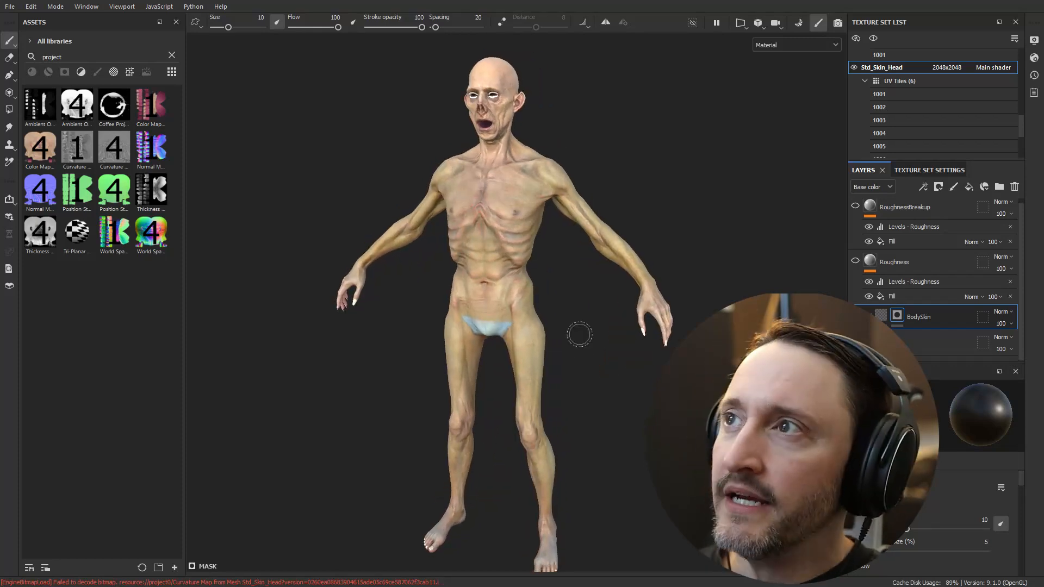
pyautogui.moveTo(611, 296)
pyautogui.keyDown('alt'); pyautogui.mouseDown()
pyautogui.moveTo(506, 201)
pyautogui.moveTo(654, 170)
pyautogui.moveTo(655, 194)
pyautogui.moveTo(678, 191)
pyautogui.mouseUp(); pyautogui.keyUp('alt')
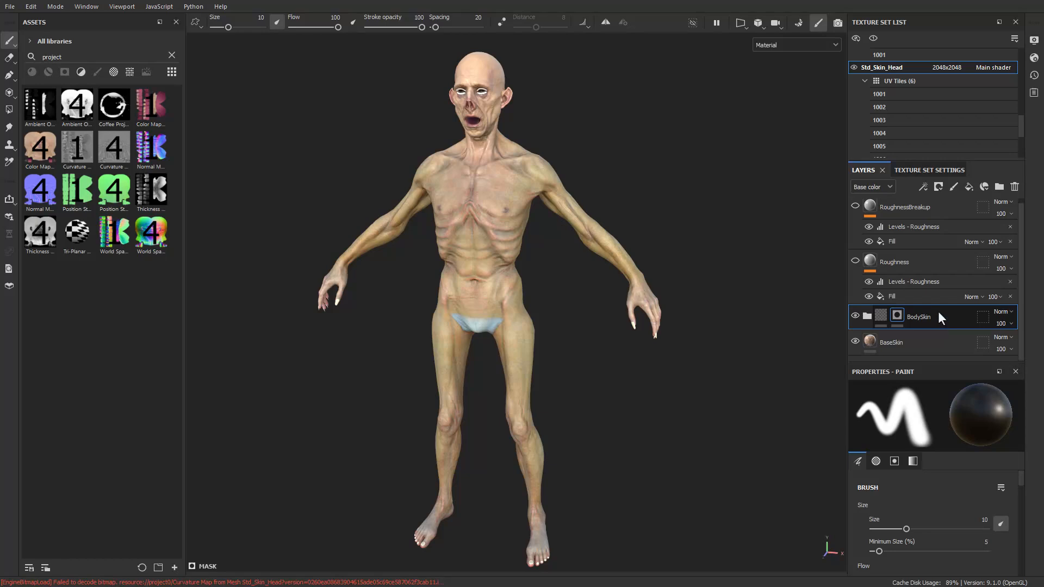
# - Toggle the BodySkin folder off and on to judge its overall effect, and examine the skin on the character's back
pyautogui.click(856, 316)
pyautogui.click(855, 315)
pyautogui.click(856, 315)
pyautogui.click(856, 315)
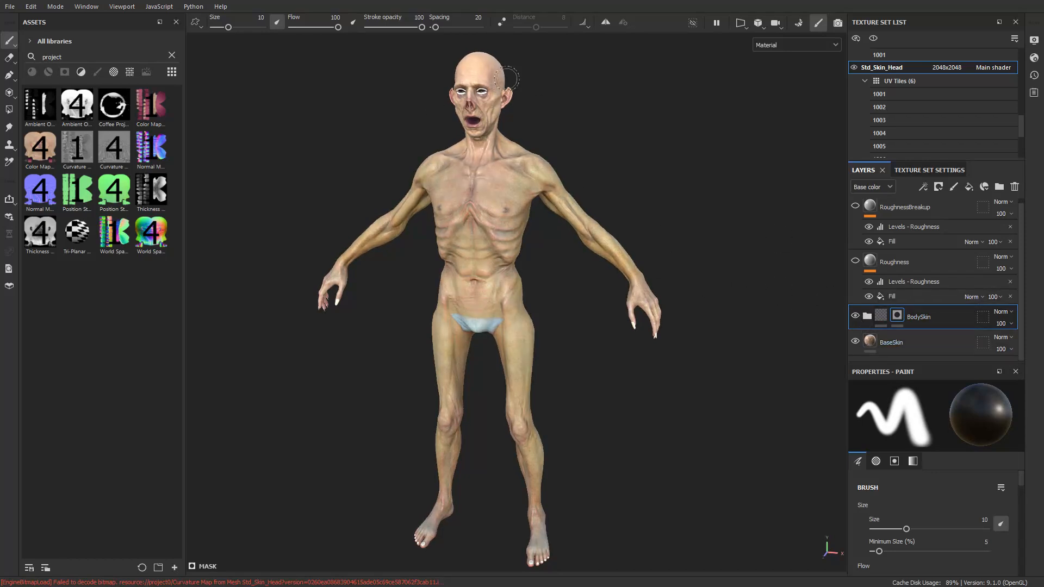
pyautogui.keyDown('alt'); pyautogui.moveTo(509, 379); pyautogui.dragTo(479, 297); pyautogui.keyUp('alt')
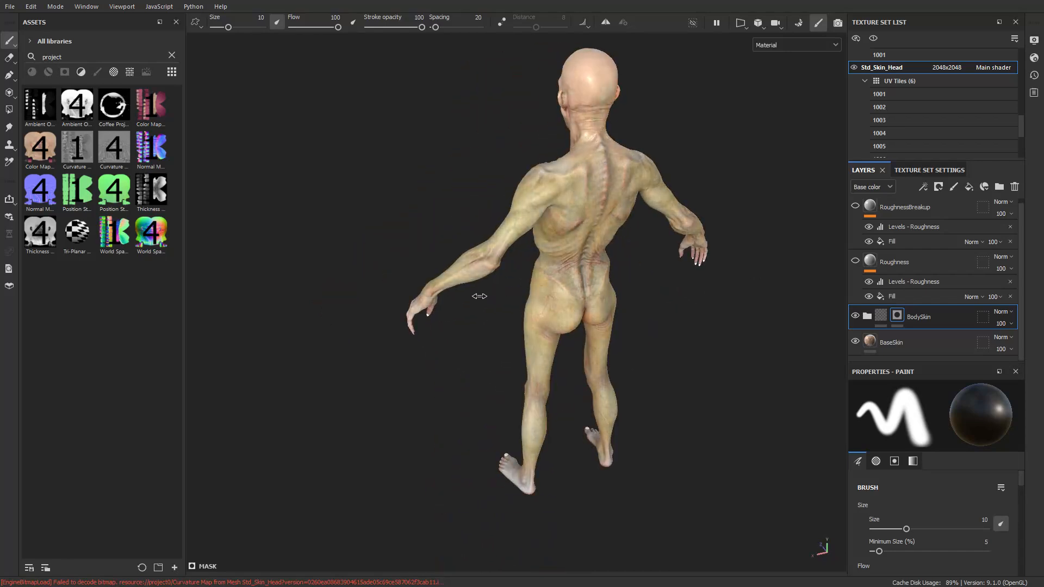
pyautogui.moveTo(618, 231)
pyautogui.keyDown('alt'); pyautogui.keyDown('shift'); pyautogui.mouseDown()
pyautogui.moveTo(529, 183)
pyautogui.moveTo(583, 221)
pyautogui.moveTo(616, 175)
pyautogui.moveTo(580, 230)
pyautogui.moveTo(589, 313)
pyautogui.mouseUp(); pyautogui.keyUp('shift'); pyautogui.keyUp('alt')
pyautogui.hotkey('ctrl', 'z')
pyautogui.keyDown('alt'); pyautogui.moveTo(656, 316); pyautogui.dragTo(645, 301); pyautogui.keyUp('alt')
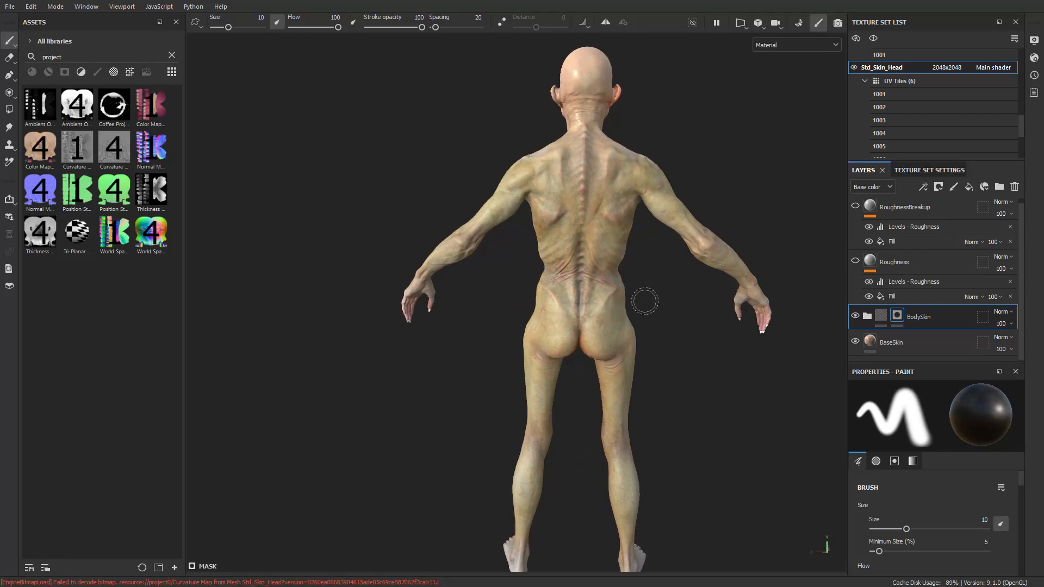
pyautogui.keyDown('alt'); pyautogui.moveTo(713, 155); pyautogui.dragTo(783, 187); pyautogui.keyUp('alt')
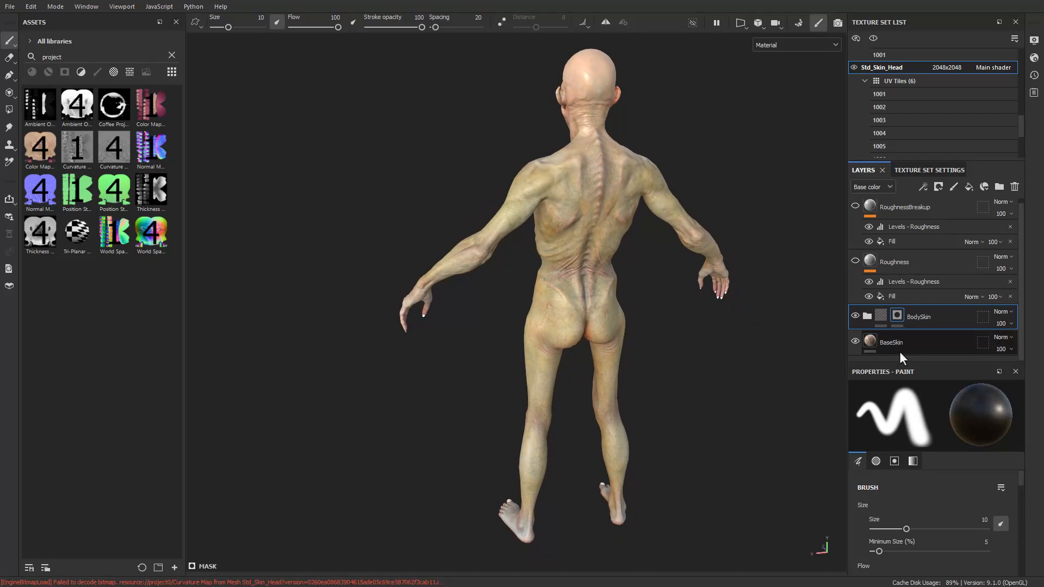
# - Search the brush library for dirt brushes and choose Dirt 2 for painting the BodySkin folder's mask
pyautogui.rightClick(881, 317)
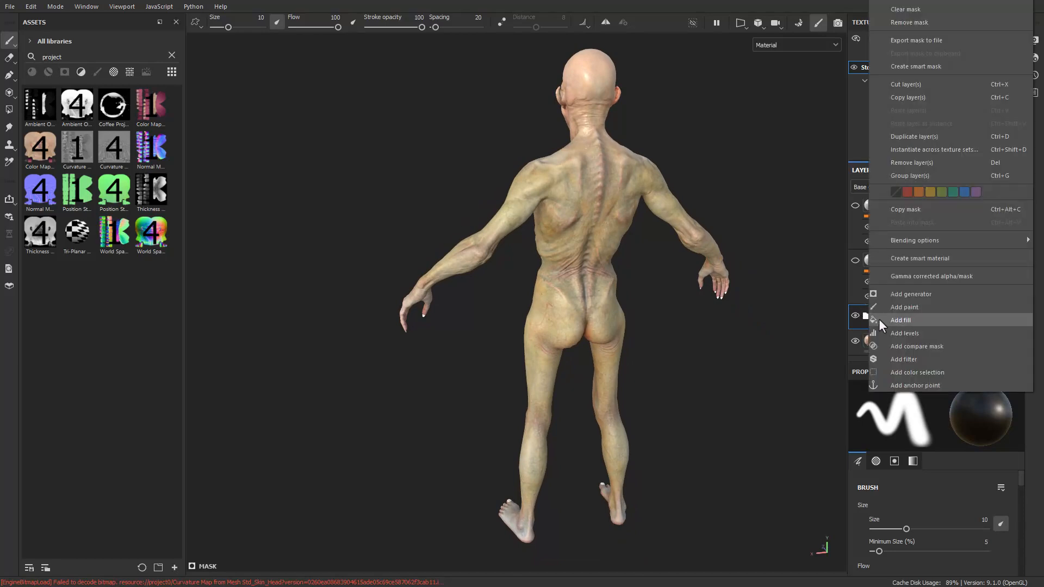
pyautogui.click(828, 287)
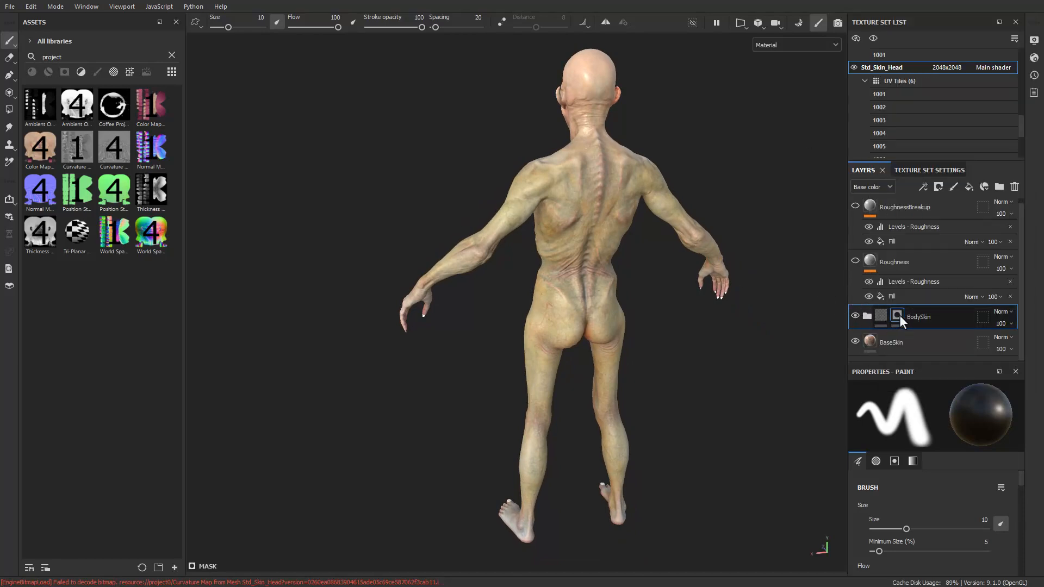
pyautogui.rightClick(727, 193)
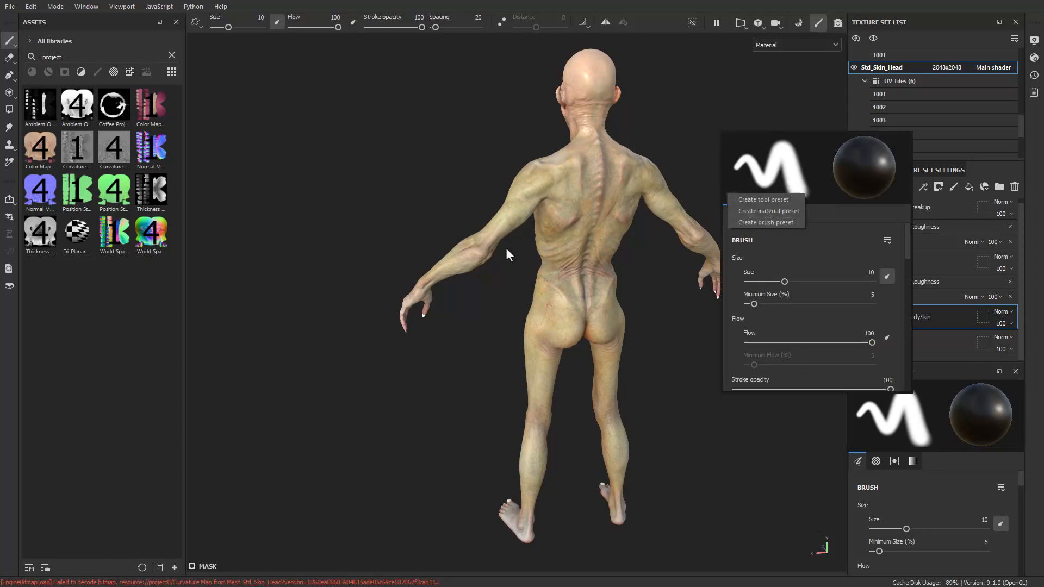
pyautogui.click(97, 72)
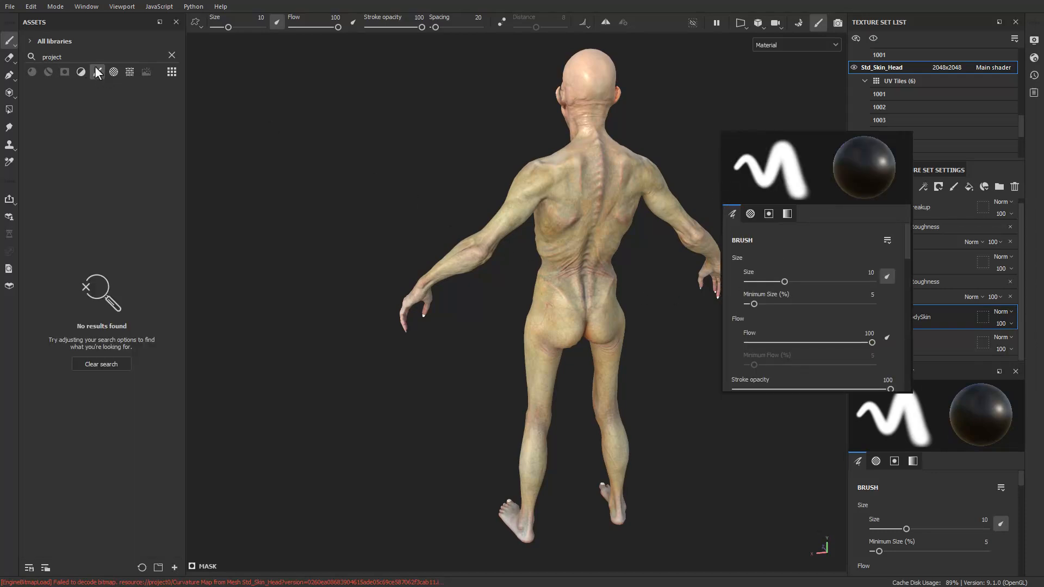
pyautogui.click(170, 55)
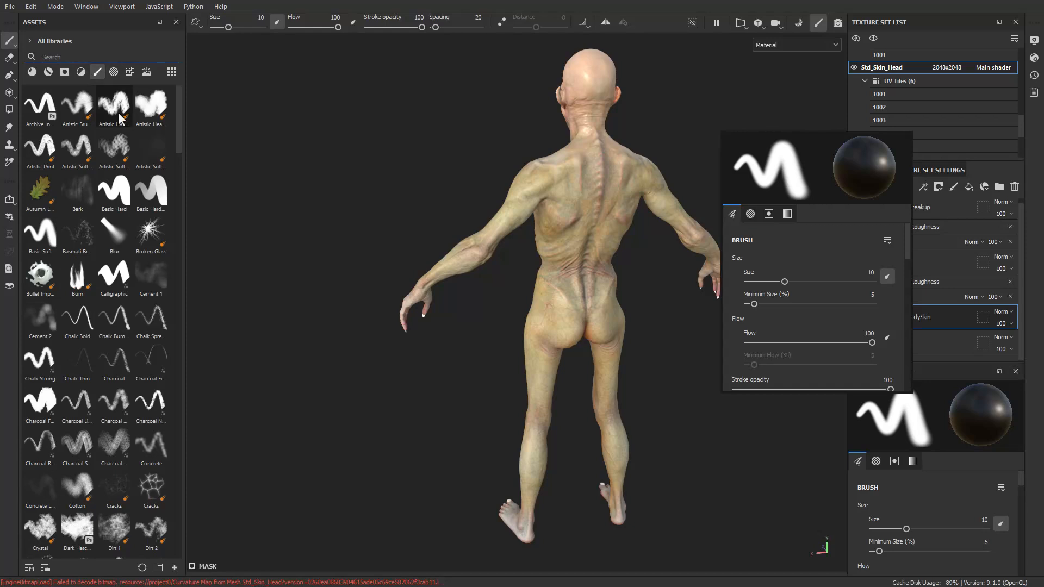
pyautogui.write('dirt')
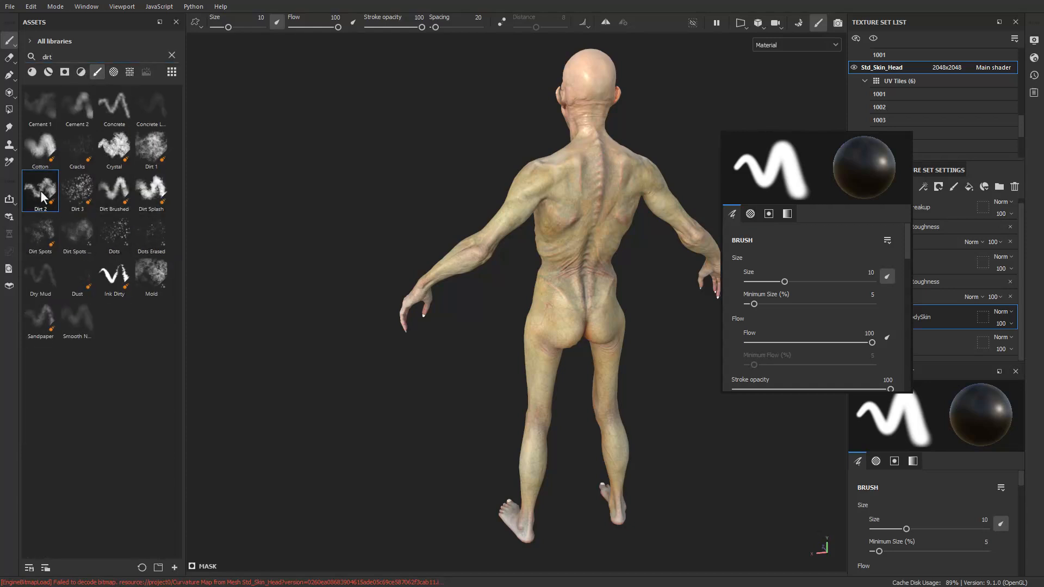
pyautogui.click(41, 191)
# - Set the Dirt 2 brush's flow to 14 and its size to about 20
pyautogui.click(886, 339)
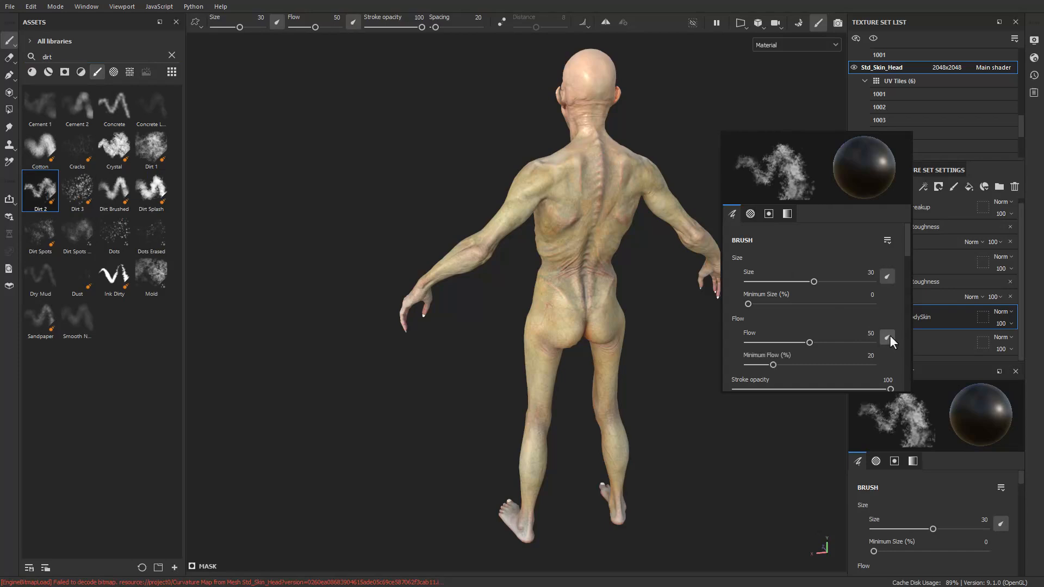
pyautogui.moveTo(810, 342); pyautogui.dragTo(762, 342)
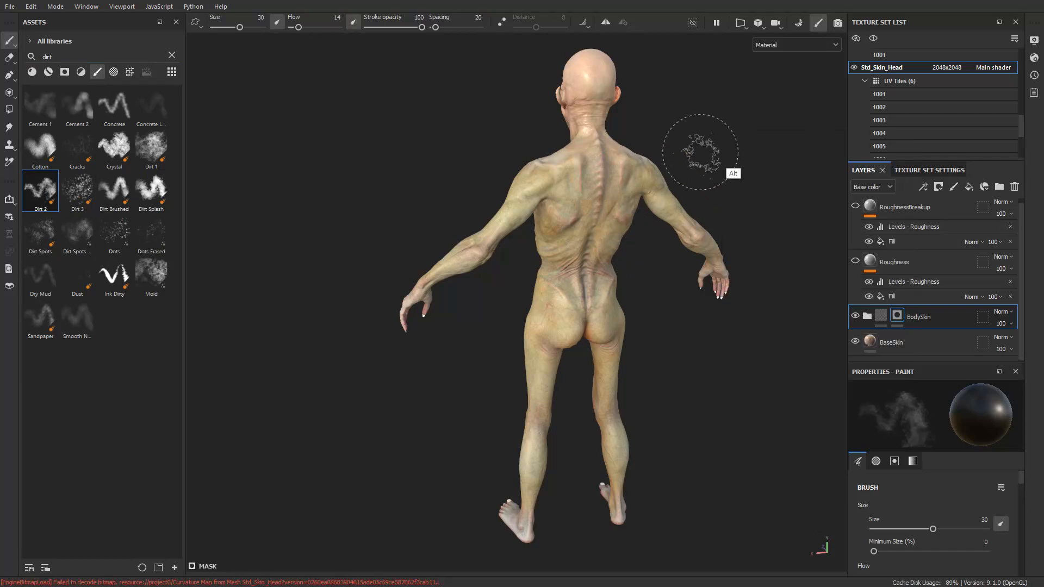
pyautogui.keyDown('alt'); pyautogui.moveTo(601, 200); pyautogui.dragTo(587, 155); pyautogui.keyUp('alt')
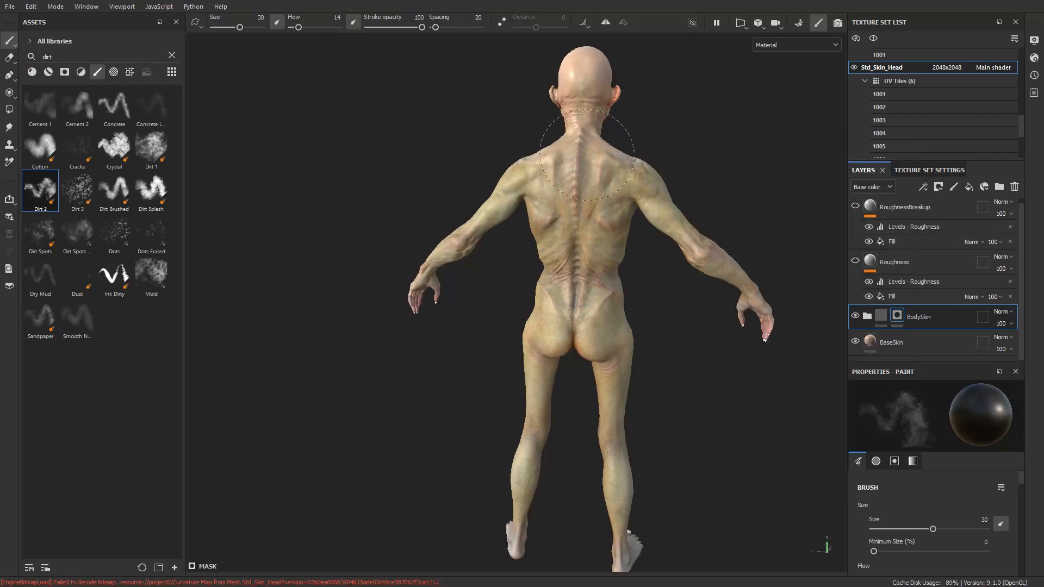
pyautogui.keyDown('alt'); pyautogui.moveTo(760, 182); pyautogui.dragTo(738, 219); pyautogui.keyUp('alt')
pyautogui.keyDown('ctrl'); pyautogui.moveTo(655, 179); pyautogui.dragTo(623, 181, button='right'); pyautogui.keyUp('ctrl')
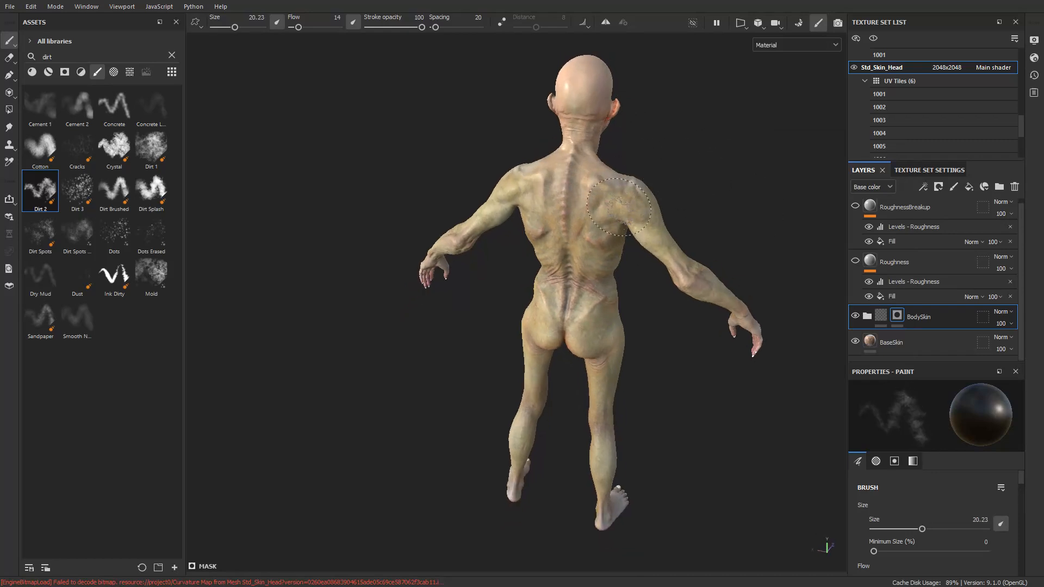
# - Examine the body's back, torso, arms and legs from several angles and under rotated lighting to find areas for mask painting
pyautogui.moveTo(694, 214)
pyautogui.keyDown('alt'); pyautogui.keyDown('shift'); pyautogui.mouseDown()
pyautogui.moveTo(590, 253)
pyautogui.moveTo(534, 211)
pyautogui.mouseUp(); pyautogui.keyUp('shift'); pyautogui.keyUp('alt')
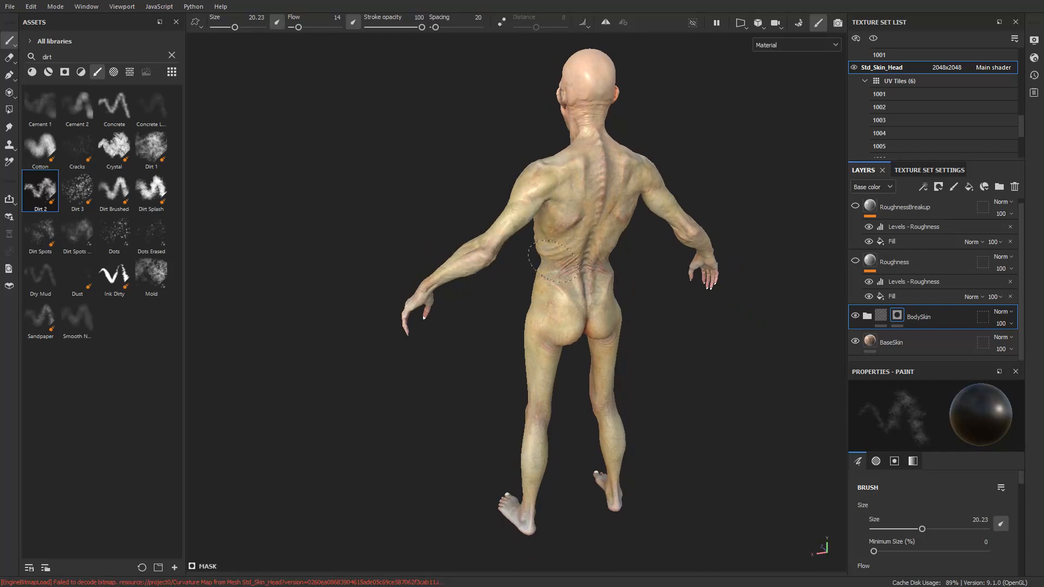
pyautogui.keyDown('alt'); pyautogui.moveTo(585, 279); pyautogui.dragTo(599, 306); pyautogui.keyUp('alt')
pyautogui.moveTo(536, 443)
pyautogui.keyDown('alt'); pyautogui.mouseDown()
pyautogui.moveTo(565, 380)
pyautogui.moveTo(694, 342)
pyautogui.moveTo(587, 273)
pyautogui.mouseUp(); pyautogui.keyUp('alt')
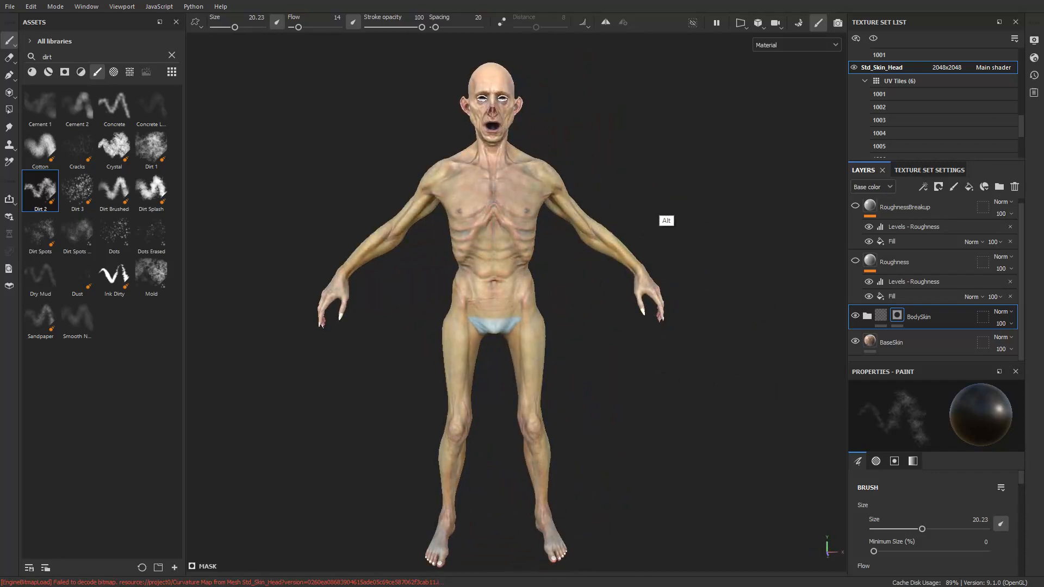
pyautogui.keyDown('alt'); pyautogui.moveTo(674, 185); pyautogui.dragTo(462, 183); pyautogui.keyUp('alt')
pyautogui.keyDown('alt'); pyautogui.moveTo(414, 212); pyautogui.dragTo(538, 180); pyautogui.keyUp('alt')
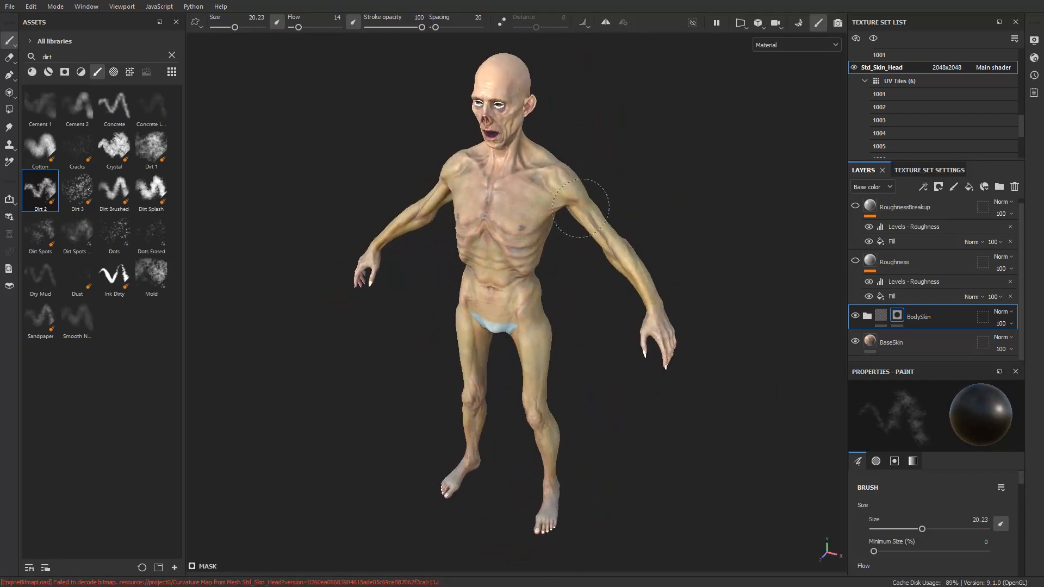
pyautogui.moveTo(631, 286)
pyautogui.keyDown('alt'); pyautogui.mouseDown()
pyautogui.moveTo(751, 186)
pyautogui.moveTo(466, 313)
pyautogui.mouseUp(); pyautogui.keyUp('alt')
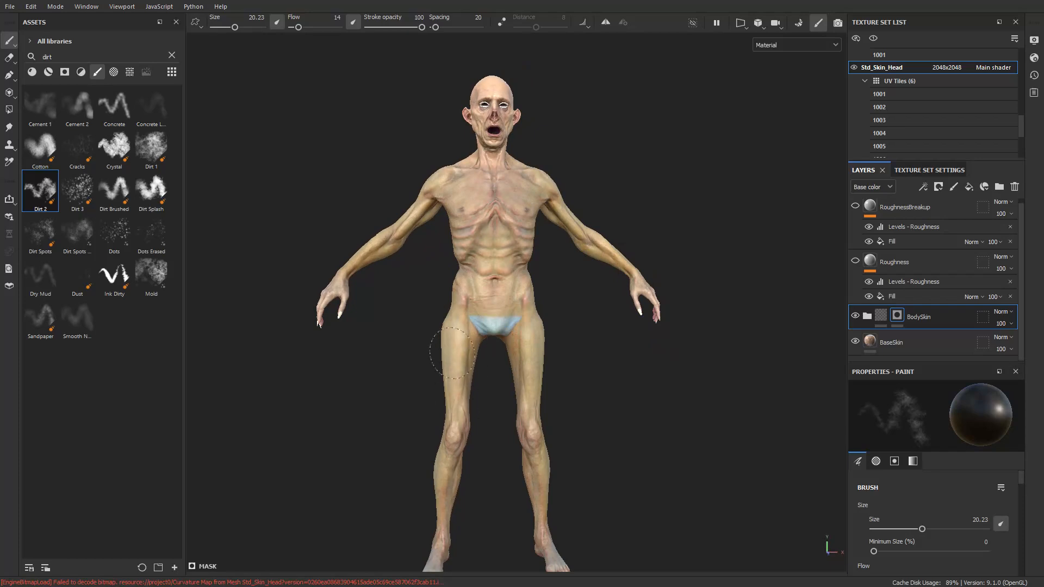
pyautogui.keyDown('alt'); pyautogui.moveTo(569, 280); pyautogui.dragTo(473, 400); pyautogui.keyUp('alt')
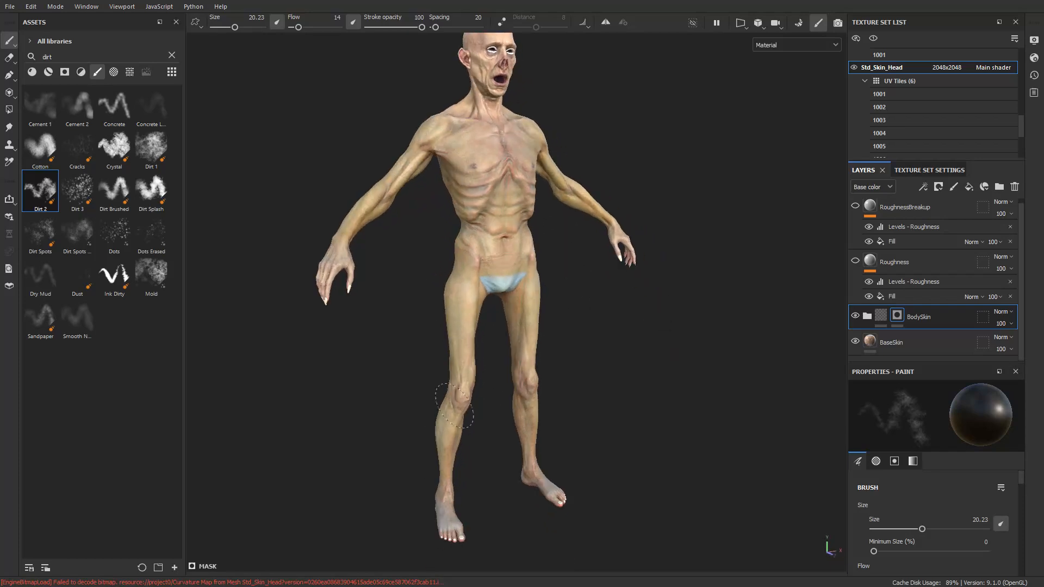
pyautogui.keyDown('alt'); pyautogui.moveTo(446, 465); pyautogui.dragTo(415, 349); pyautogui.keyUp('alt')
pyautogui.moveTo(335, 432)
pyautogui.mouseDown()
pyautogui.moveTo(358, 378)
pyautogui.moveTo(604, 356)
pyautogui.mouseUp()
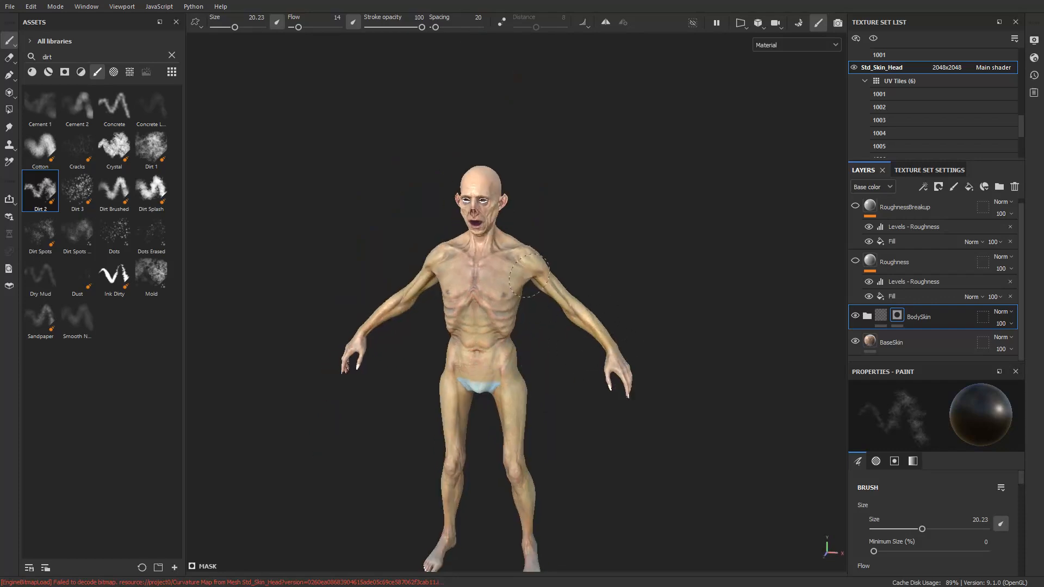
pyautogui.keyDown('alt'); pyautogui.moveTo(590, 292); pyautogui.dragTo(609, 280); pyautogui.keyUp('alt')
pyautogui.keyDown('alt'); pyautogui.moveTo(638, 242); pyautogui.dragTo(643, 214, button='middle'); pyautogui.keyUp('alt')
pyautogui.keyDown('alt'); pyautogui.moveTo(689, 229); pyautogui.dragTo(707, 206); pyautogui.keyUp('alt')
pyautogui.moveTo(706, 206)
pyautogui.keyDown('shift'); pyautogui.mouseDown(button='right')
pyautogui.moveTo(634, 229)
pyautogui.moveTo(724, 220)
pyautogui.moveTo(700, 226)
pyautogui.mouseUp(button='right'); pyautogui.keyUp('shift')
pyautogui.moveTo(693, 230)
pyautogui.keyDown('alt'); pyautogui.mouseDown()
pyautogui.moveTo(712, 238)
pyautogui.moveTo(705, 252)
pyautogui.moveTo(649, 233)
pyautogui.mouseUp(); pyautogui.keyUp('alt')
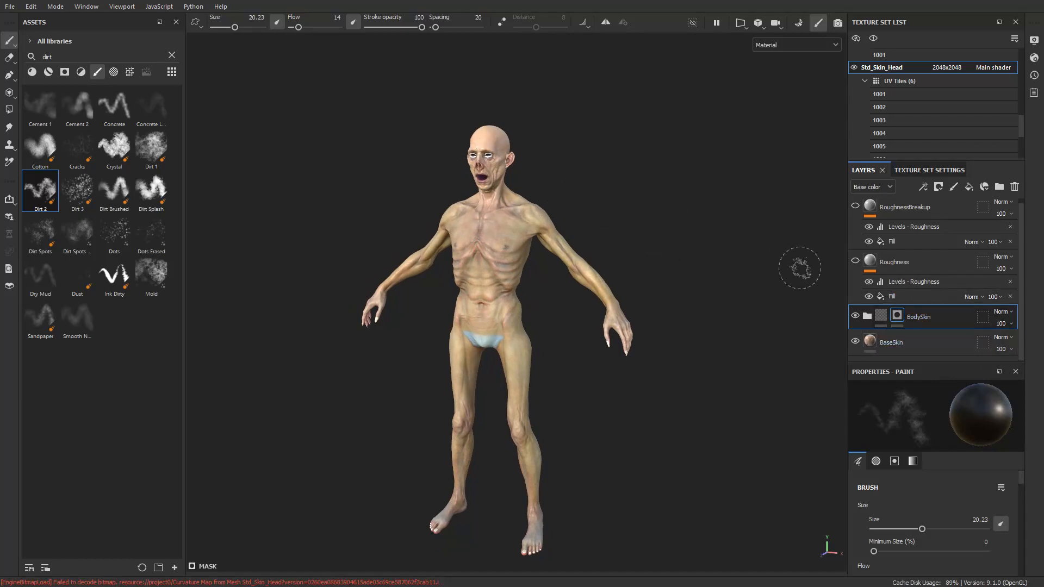
# - Turn on the Roughness layer and display only the roughness channel on the model
pyautogui.click(869, 263)
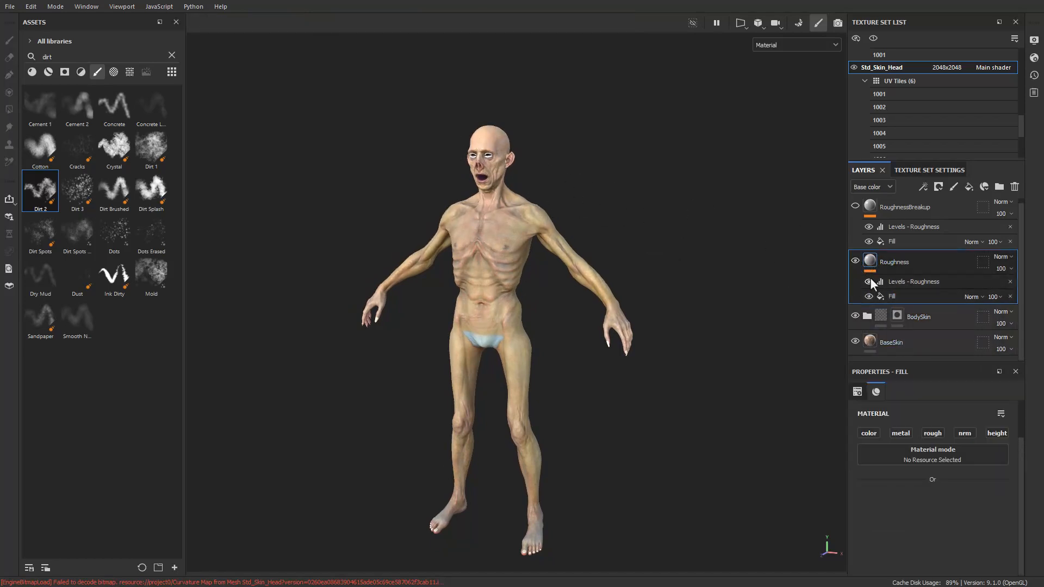
pyautogui.click(777, 43)
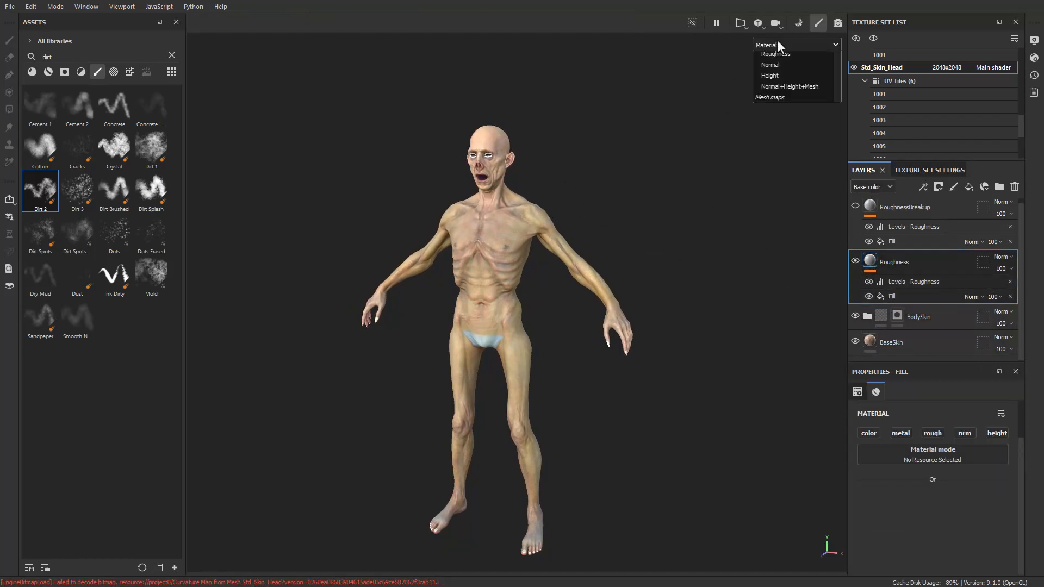
pyautogui.click(772, 113)
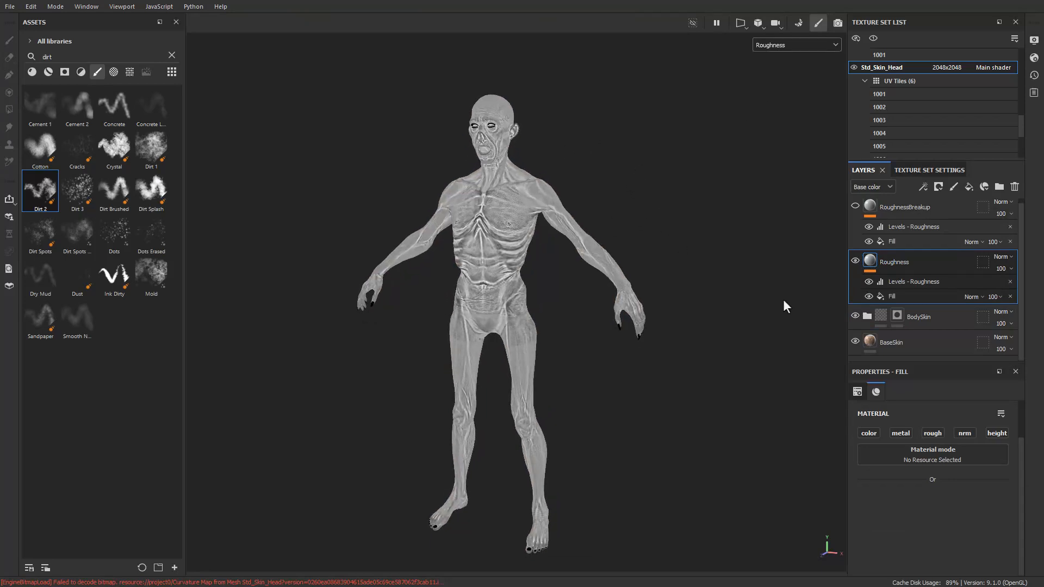
# - Check the curvature map in the Roughness layer's fill and examine its detail on the chest and whole body
pyautogui.click(902, 296)
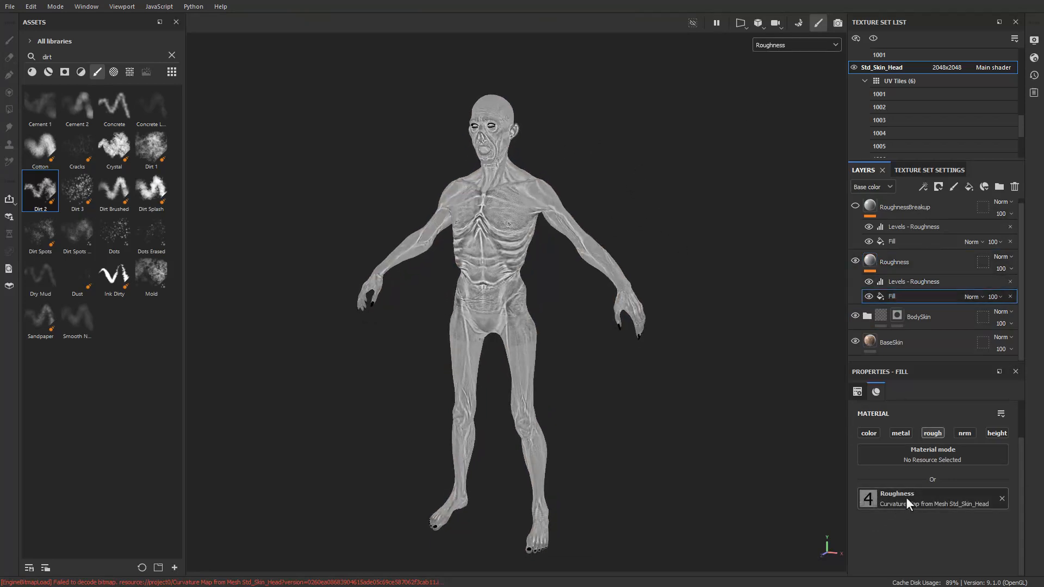
pyautogui.keyDown('alt'); pyautogui.moveTo(504, 272); pyautogui.dragTo(453, 135, button='right'); pyautogui.keyUp('alt')
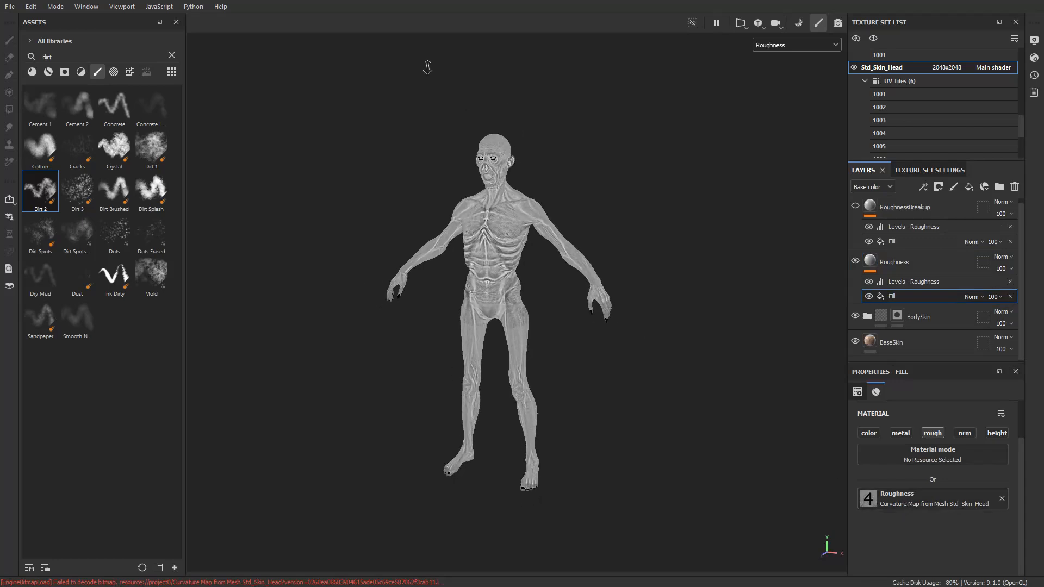
pyautogui.scroll(8, 580, 273)
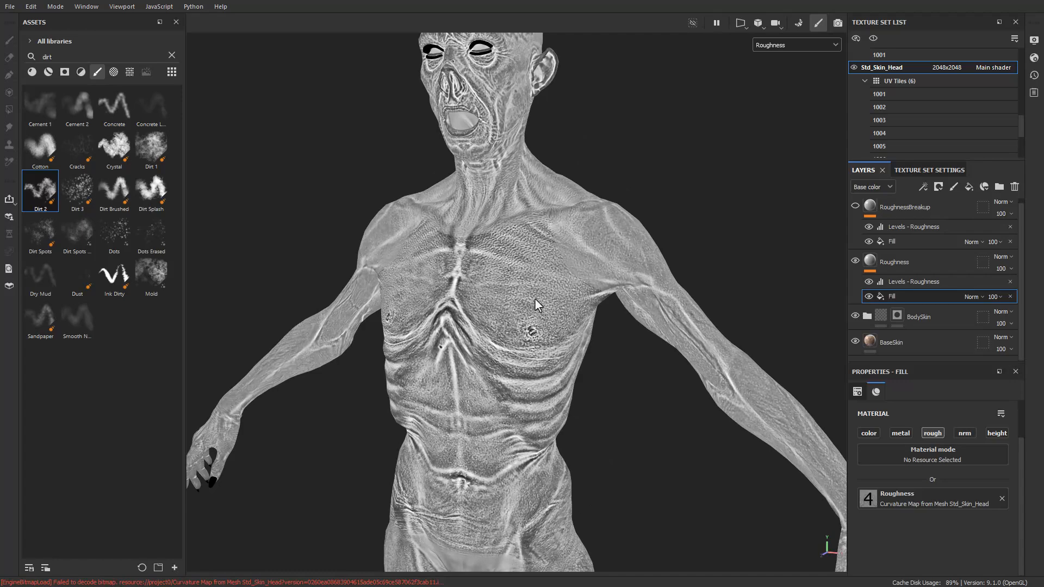
pyautogui.keyDown('alt'); pyautogui.moveTo(591, 319); pyautogui.dragTo(548, 338); pyautogui.keyUp('alt')
pyautogui.keyDown('alt'); pyautogui.moveTo(547, 338); pyautogui.dragTo(303, 168, button='right'); pyautogui.keyUp('alt')
pyautogui.keyDown('alt'); pyautogui.moveTo(303, 168); pyautogui.dragTo(549, 279); pyautogui.keyUp('alt')
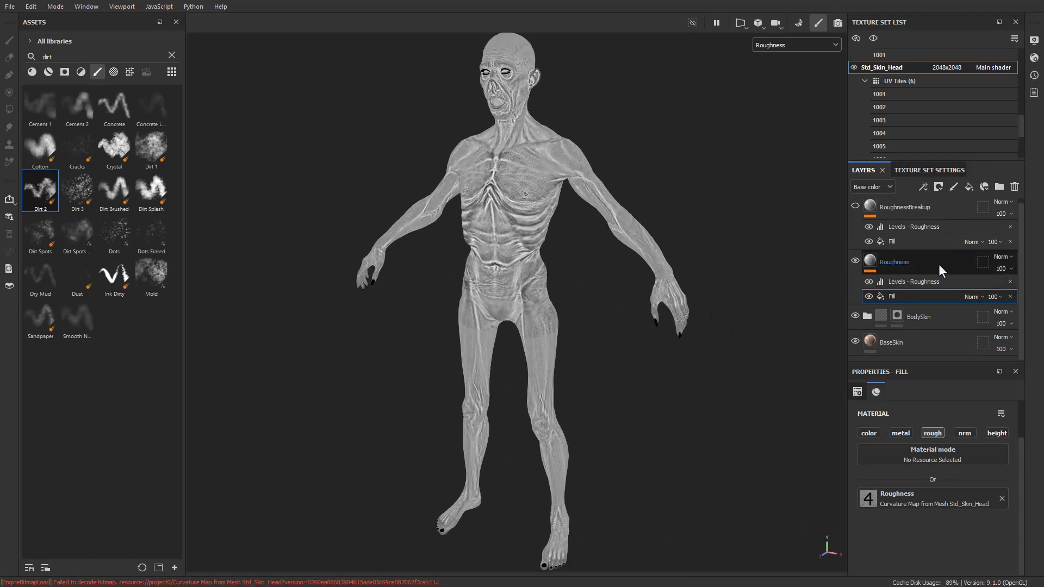
# - Turn on the RoughnessBreakup layer and select its fill effect
pyautogui.click(924, 261)
pyautogui.click(897, 241)
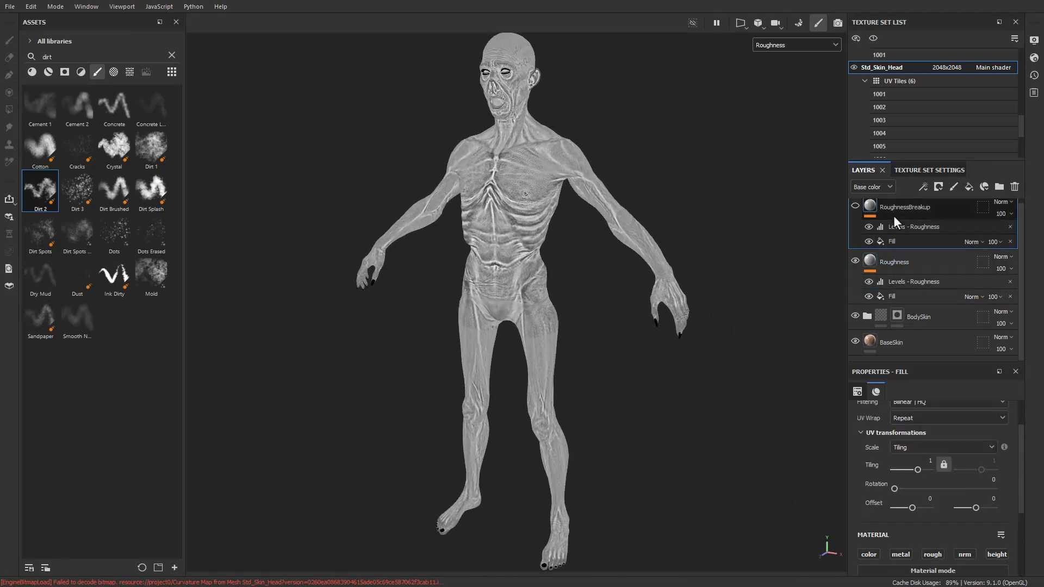
pyautogui.click(855, 206)
pyautogui.scroll(1, 924, 244)
pyautogui.click(902, 247)
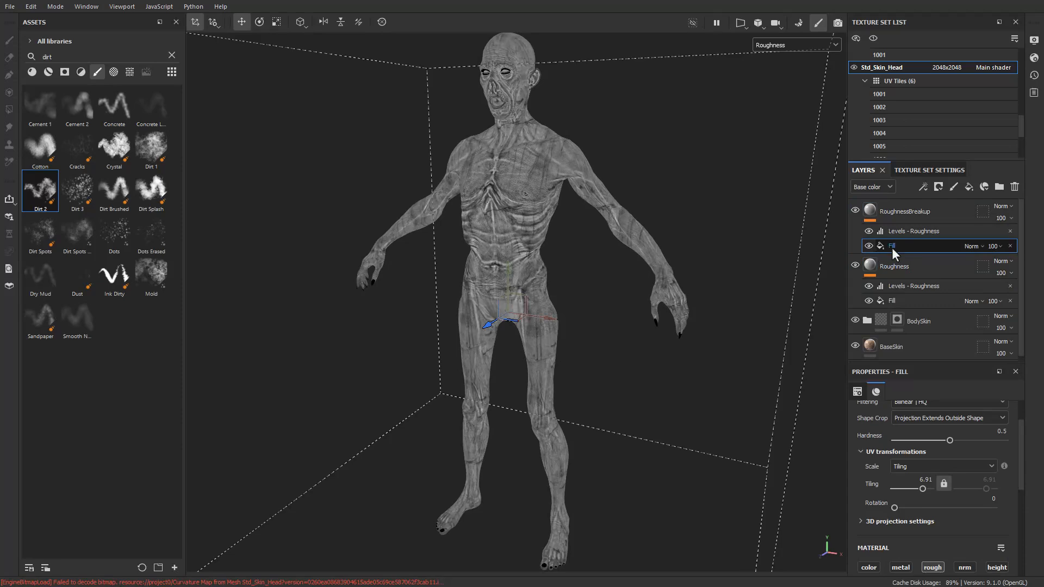
# - Search the textures for "grunge leak" and review the Grunge Leak Large map in the RoughnessBreakup fill and its pattern on the body
pyautogui.click(129, 72)
pyautogui.write('grunge leak')
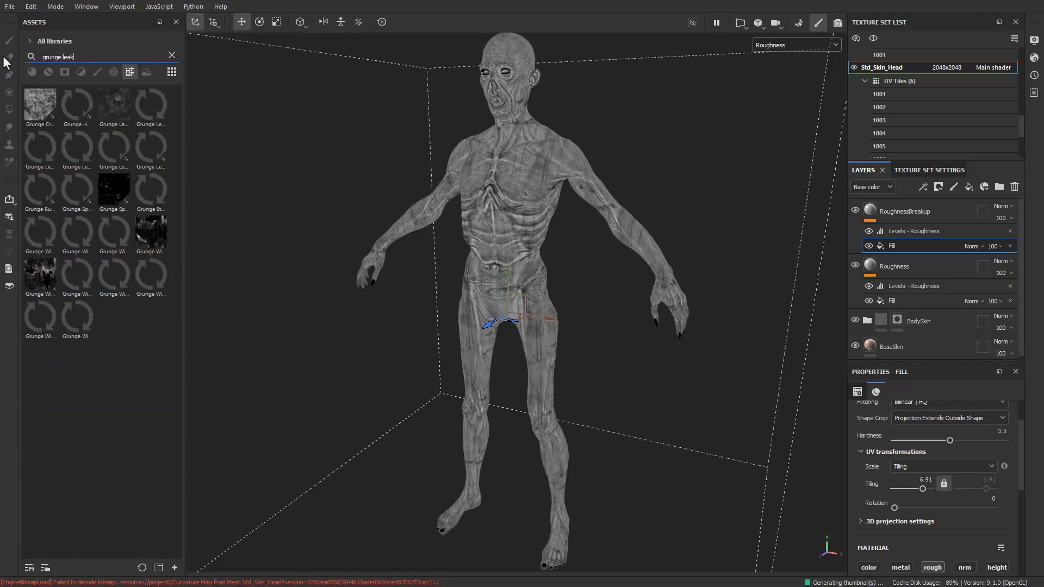
pyautogui.moveTo(113, 148); pyautogui.dragTo(937, 285)
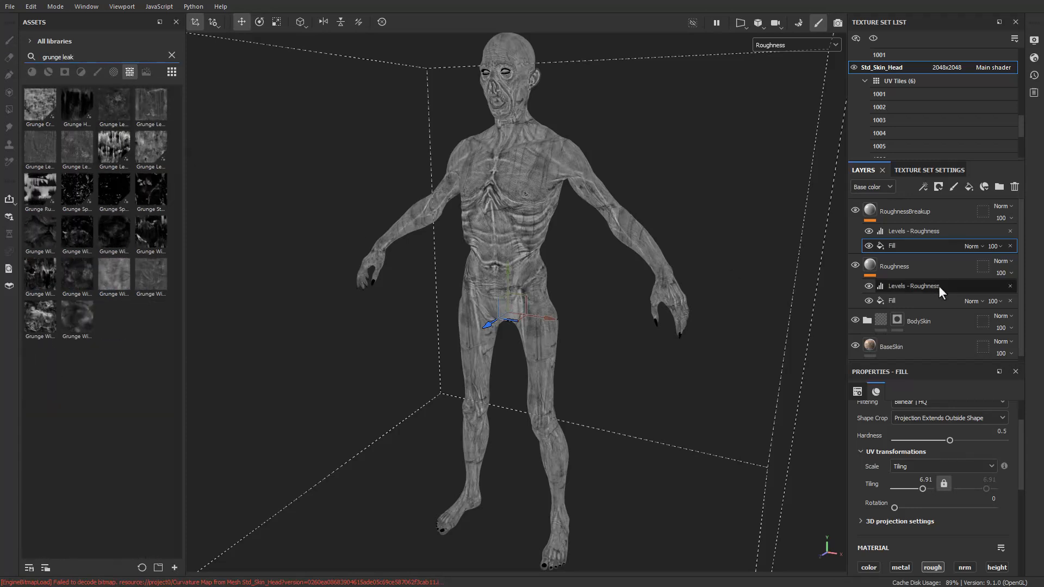
pyautogui.scroll(-4, 900, 499)
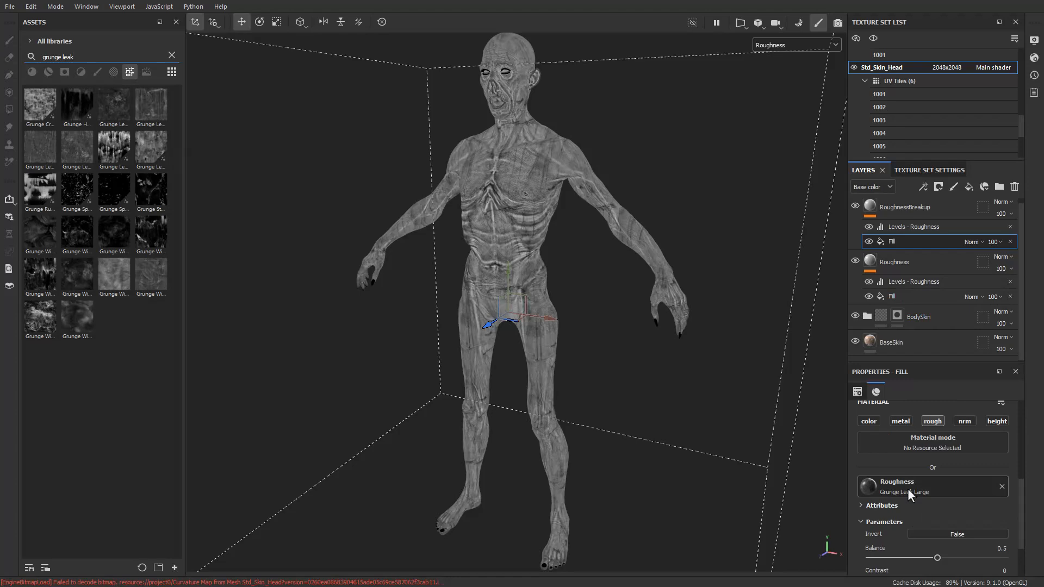
pyautogui.scroll(4, 903, 488)
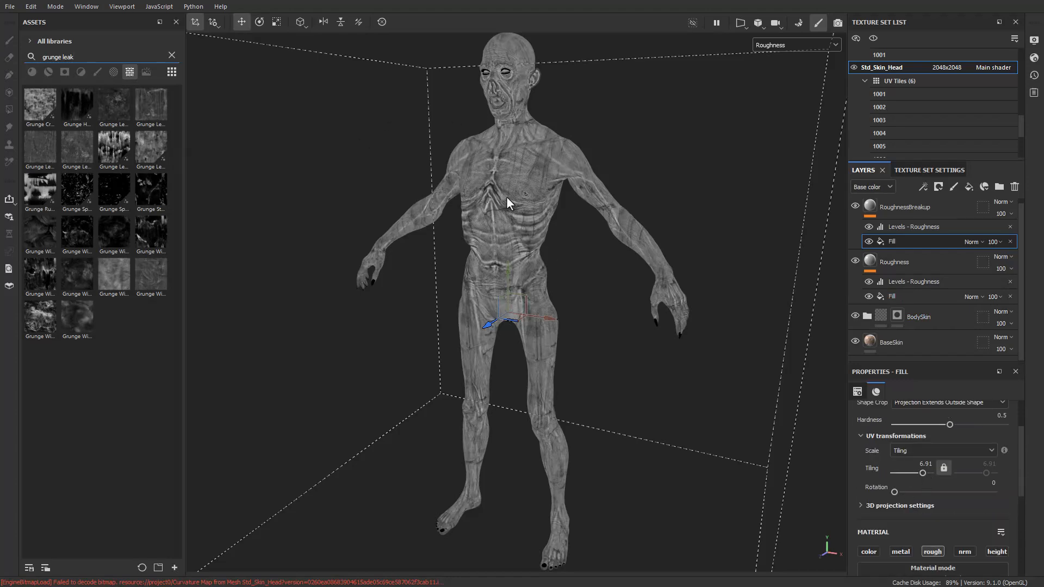
pyautogui.keyDown('alt'); pyautogui.moveTo(530, 226); pyautogui.dragTo(583, 317); pyautogui.keyUp('alt')
# - Set the RoughnessBreakup Levels effect to the Roughness channel with a white input point of 1
pyautogui.click(913, 229)
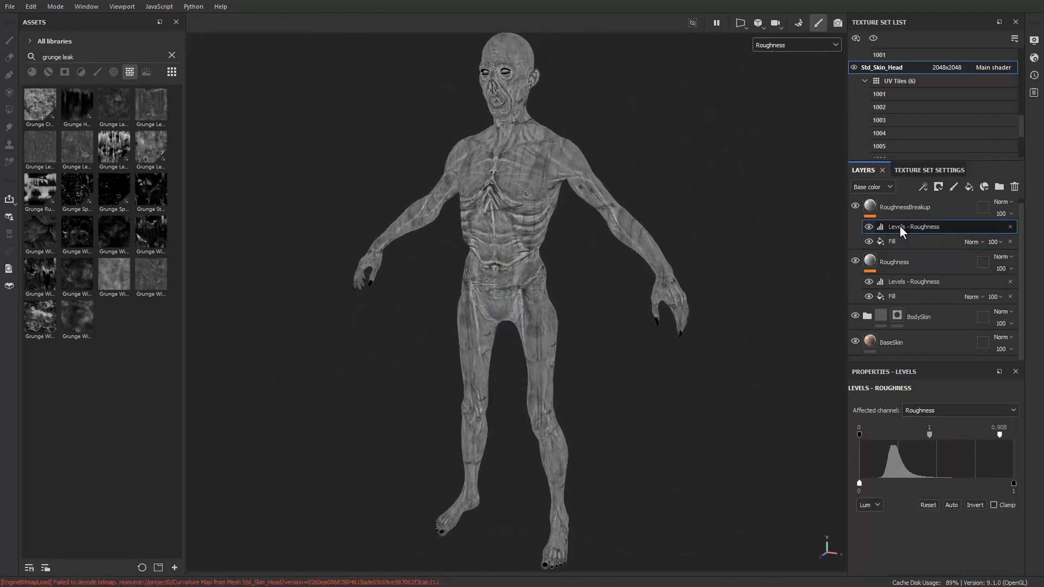
pyautogui.click(964, 412)
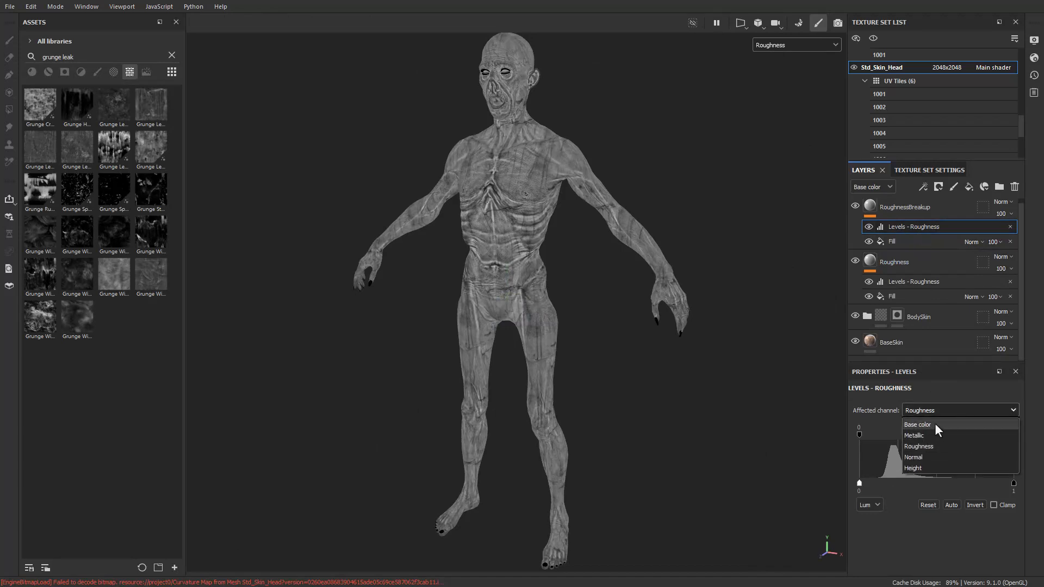
pyautogui.click(928, 447)
pyautogui.moveTo(998, 435); pyautogui.dragTo(1027, 462)
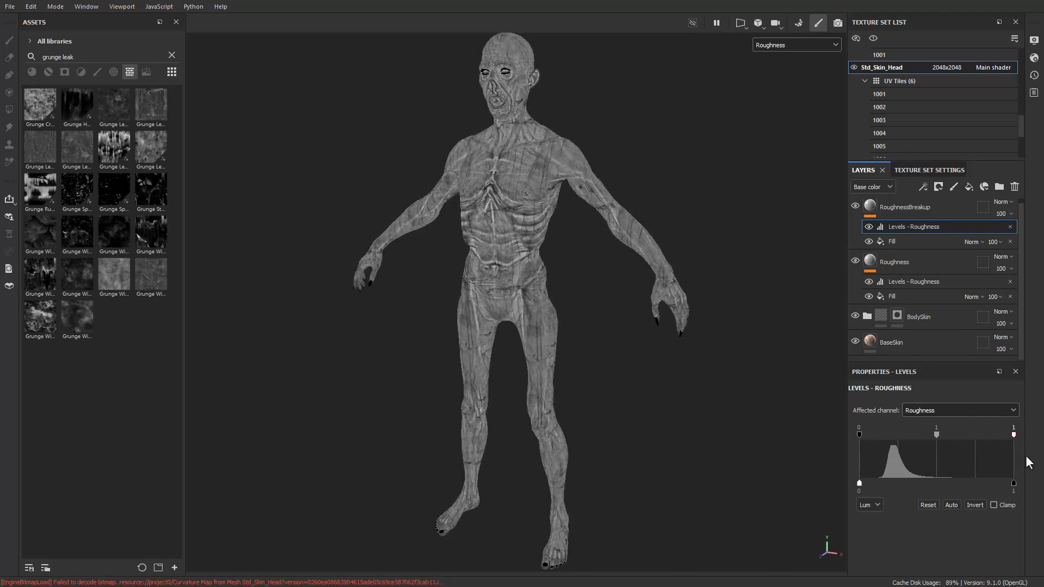
# - Show the layer stack's Roughness channel blending, check RoughnessBreakup's Multiply mode, and compare the body with that layer hidden and shown
pyautogui.click(905, 208)
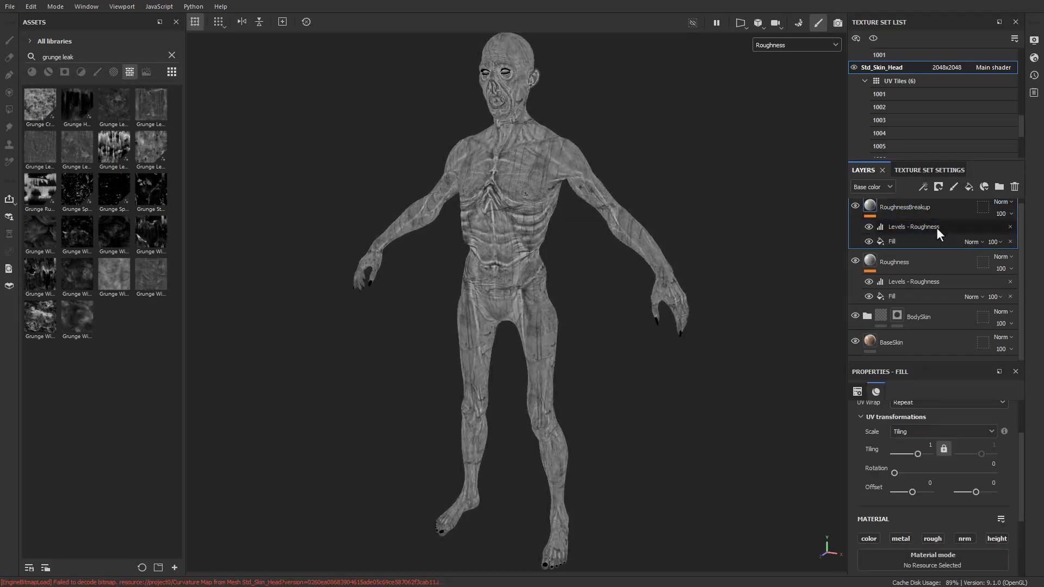
pyautogui.click(934, 240)
pyautogui.click(910, 212)
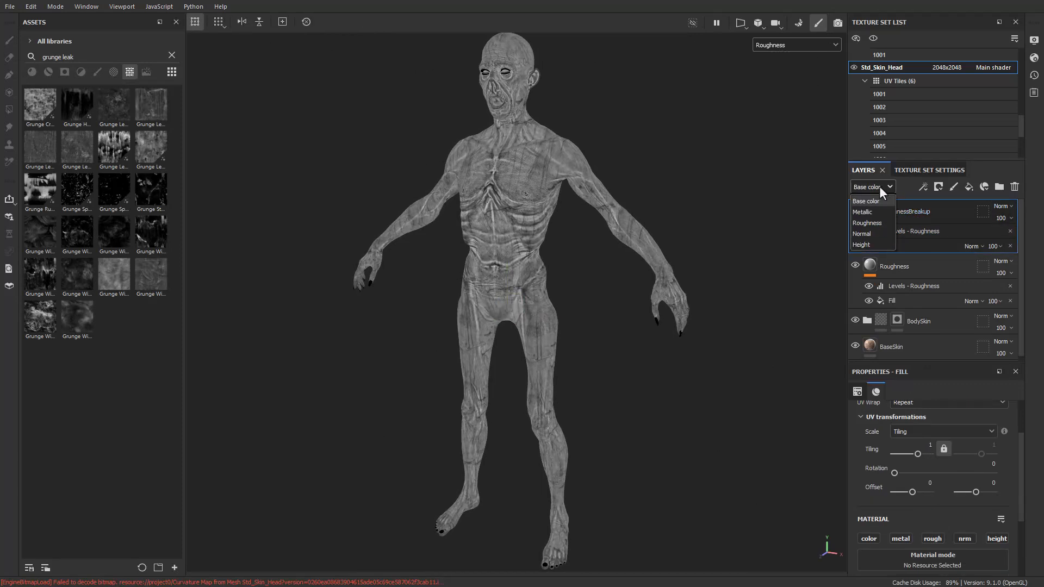
pyautogui.click(870, 223)
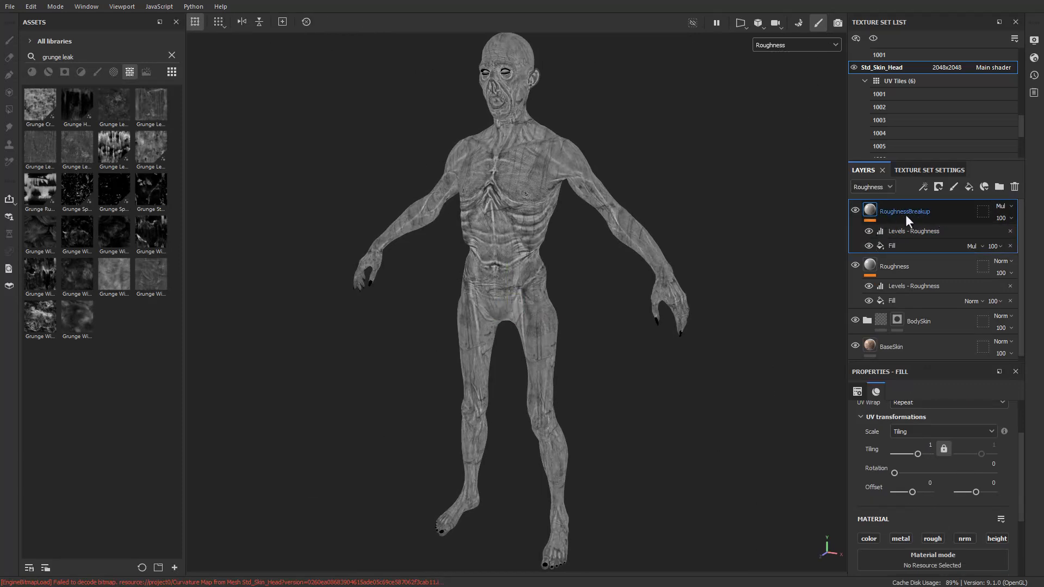
pyautogui.click(856, 211)
pyautogui.click(856, 211)
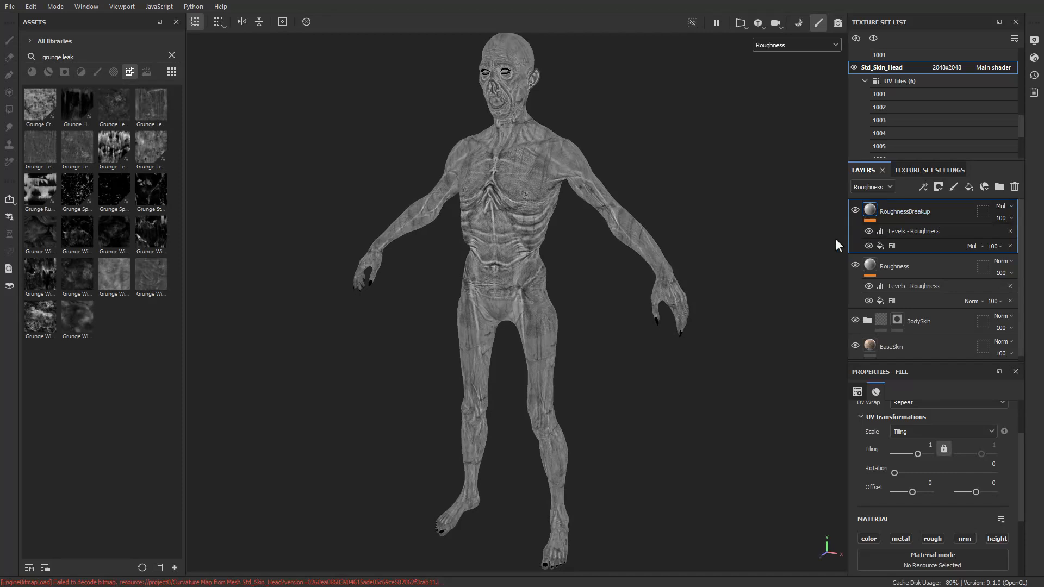
# - Compare the underlying Roughness layer with and without RoughnessBreakup and examine the resulting roughness variation across the body
pyautogui.click(897, 264)
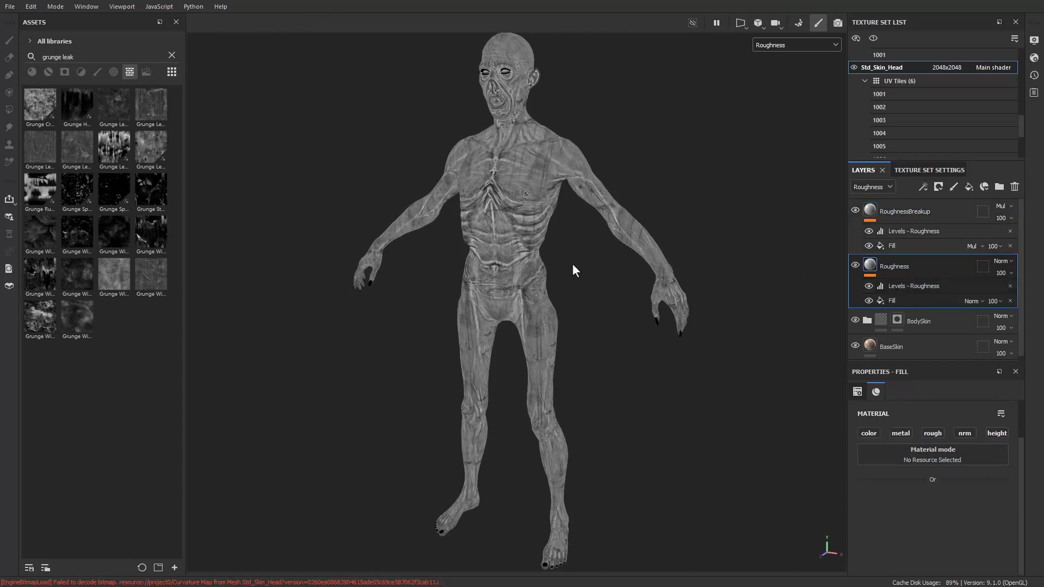
pyautogui.click(881, 220)
pyautogui.click(855, 211)
pyautogui.click(855, 211)
pyautogui.click(855, 211)
pyautogui.click(854, 211)
pyautogui.keyDown('alt'); pyautogui.moveTo(505, 253); pyautogui.dragTo(542, 266); pyautogui.keyUp('alt')
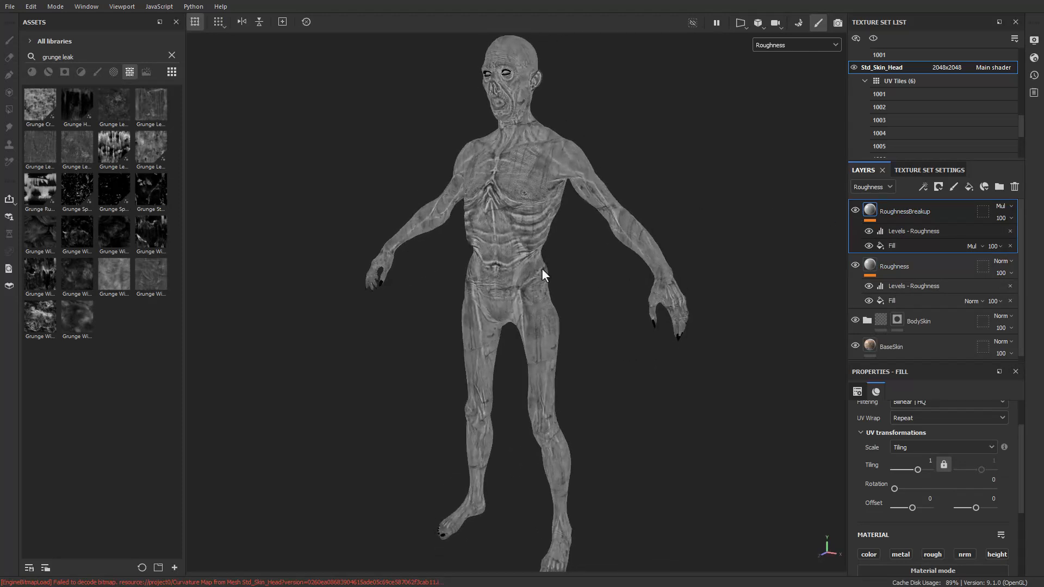
pyautogui.keyDown('alt'); pyautogui.moveTo(504, 187); pyautogui.dragTo(527, 131); pyautogui.keyUp('alt')
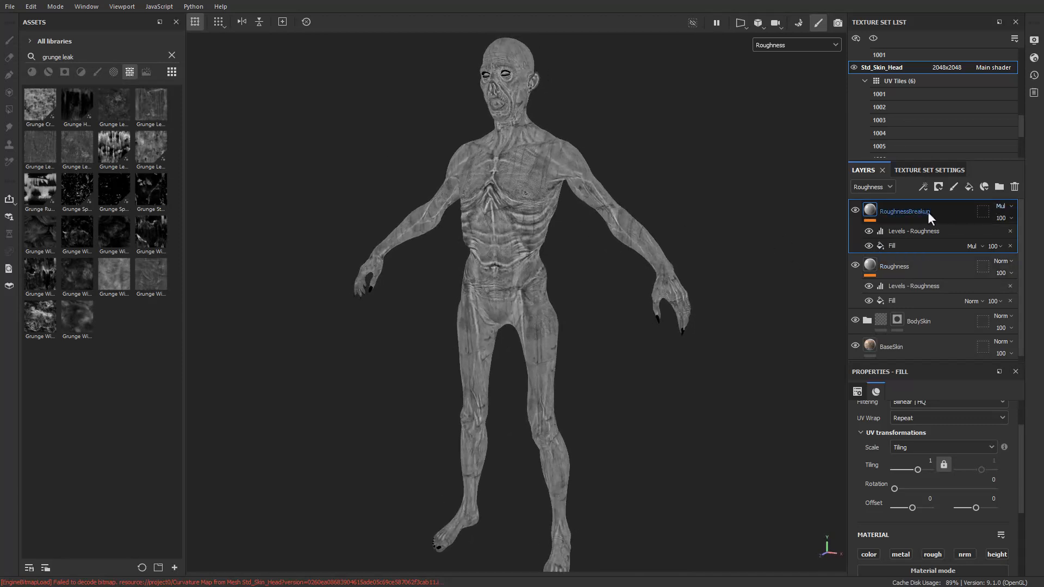
# - Return the layer stack to Base color, display the full material, and inspect the skin from several angles
pyautogui.click(882, 191)
pyautogui.click(873, 197)
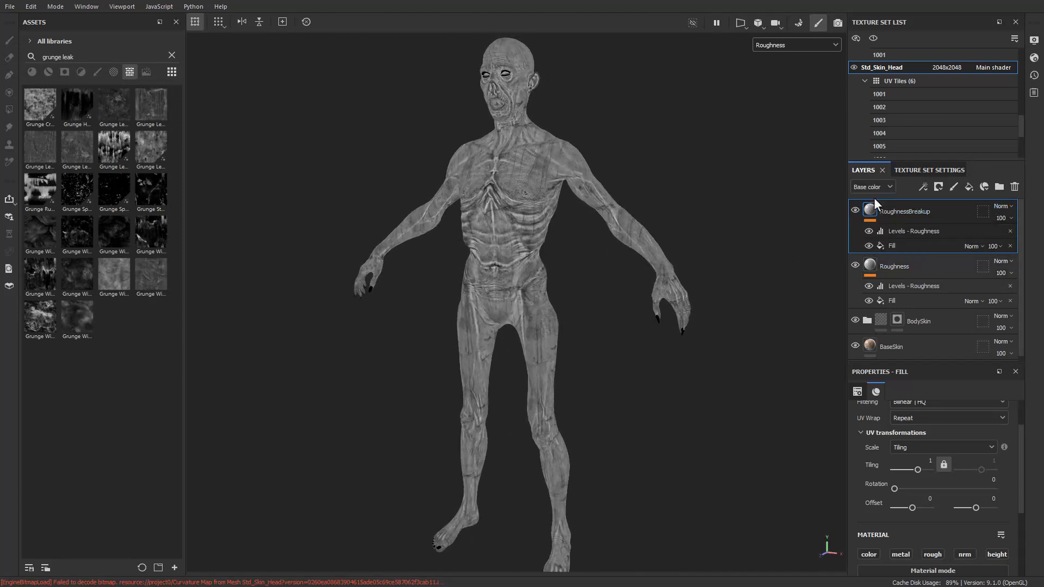
pyautogui.keyDown('alt'); pyautogui.moveTo(715, 151); pyautogui.dragTo(723, 166); pyautogui.keyUp('alt')
pyautogui.press('m')
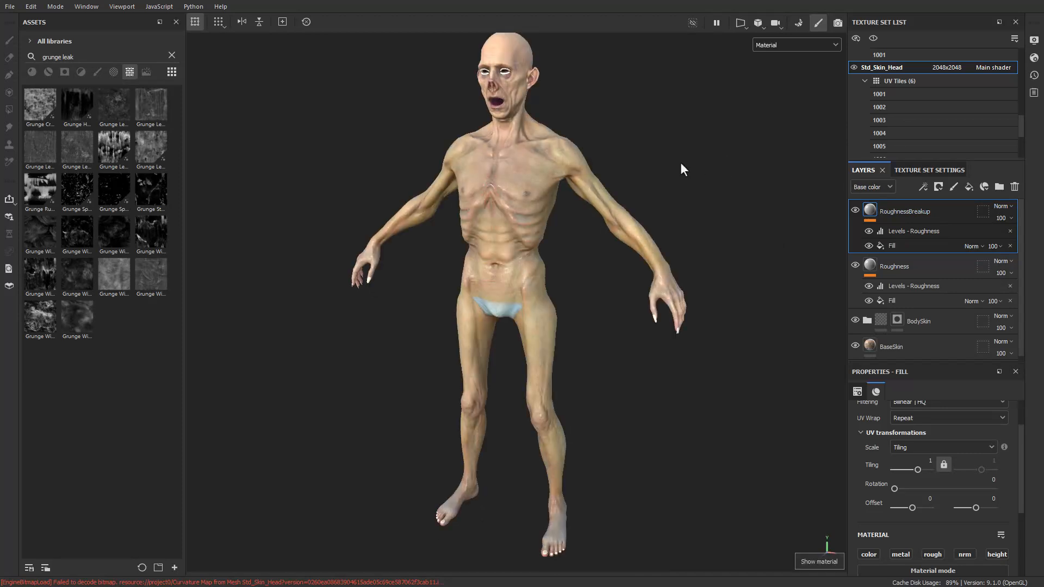
pyautogui.click(767, 45)
pyautogui.click(772, 69)
pyautogui.moveTo(669, 128)
pyautogui.keyDown('alt'); pyautogui.mouseDown()
pyautogui.moveTo(631, 124)
pyautogui.moveTo(690, 158)
pyautogui.moveTo(652, 166)
pyautogui.mouseUp(); pyautogui.keyUp('alt')
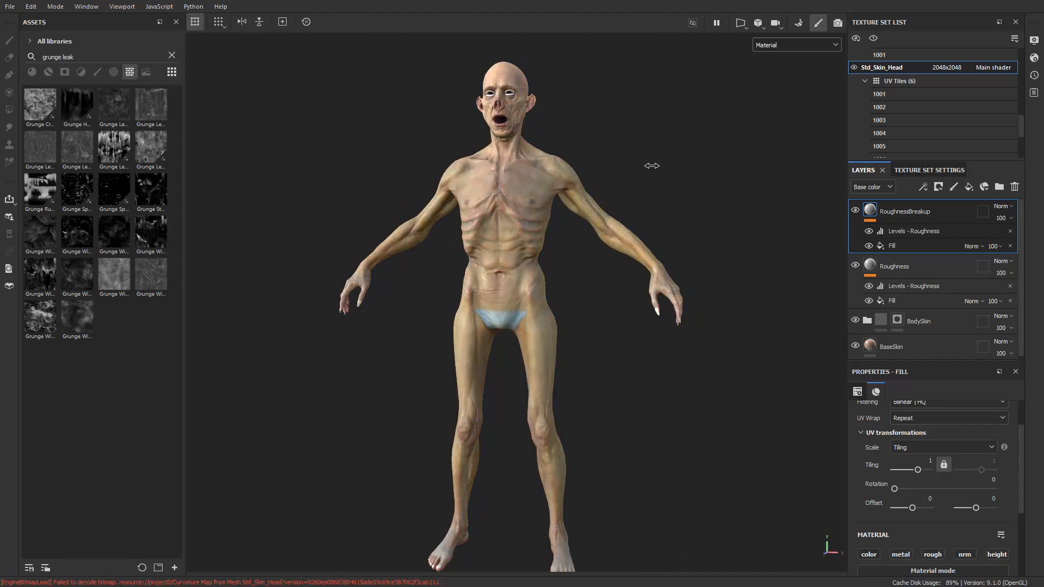
pyautogui.keyDown('alt'); pyautogui.moveTo(720, 181); pyautogui.dragTo(586, 119); pyautogui.keyUp('alt')
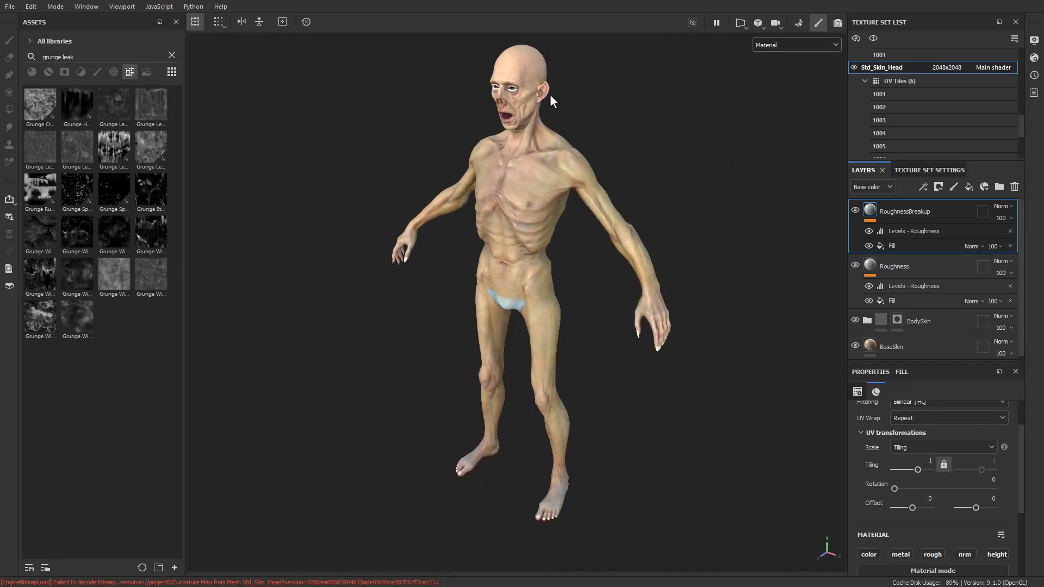
pyautogui.keyDown('alt'); pyautogui.moveTo(522, 98); pyautogui.dragTo(562, 79); pyautogui.keyUp('alt')
pyautogui.keyDown('alt'); pyautogui.moveTo(562, 126); pyautogui.dragTo(578, 106); pyautogui.keyUp('alt')
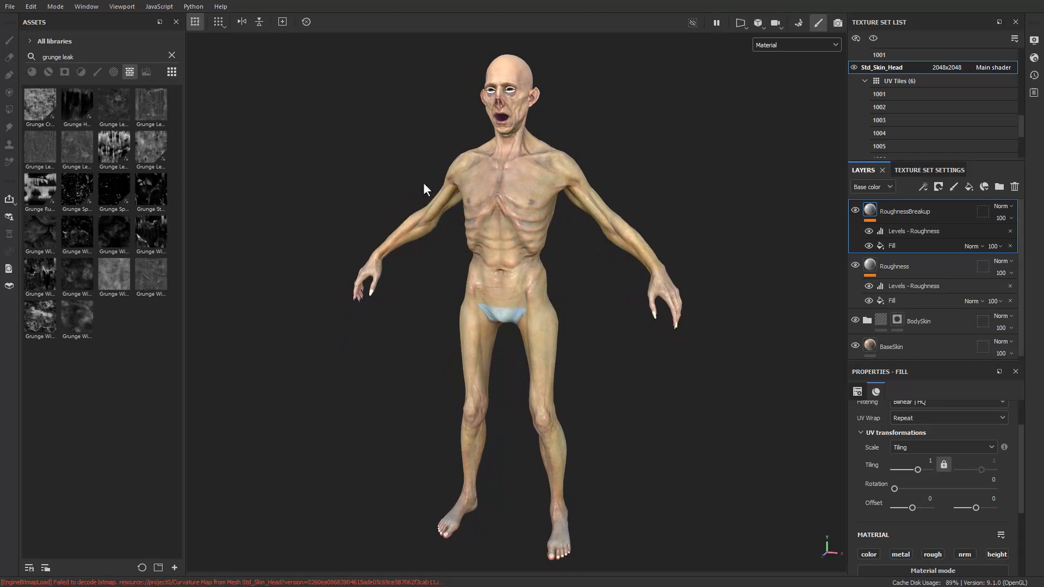
# - Start a texture export and exclude every texture set except Std_Skin_Head
pyautogui.click(11, 7)
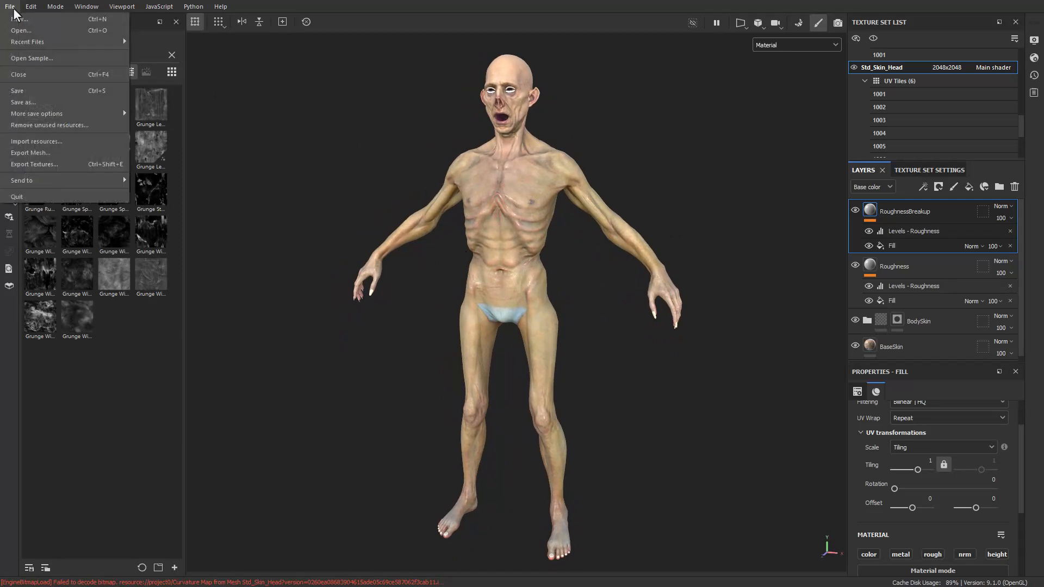
pyautogui.click(31, 162)
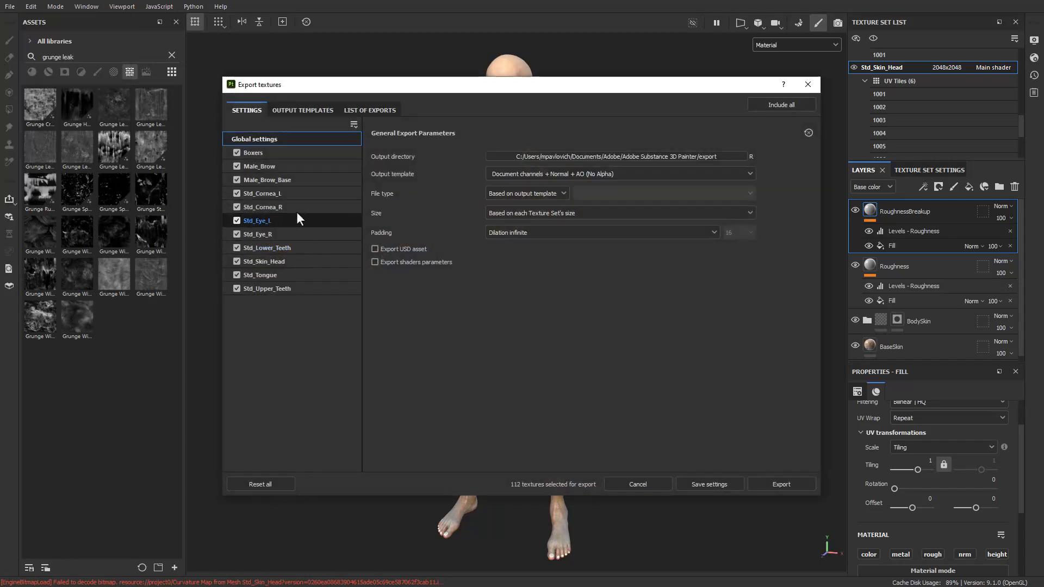
pyautogui.click(237, 153)
pyautogui.click(236, 166)
pyautogui.click(236, 180)
pyautogui.click(236, 194)
pyautogui.click(236, 207)
pyautogui.click(237, 221)
pyautogui.click(236, 234)
pyautogui.click(237, 248)
pyautogui.click(237, 275)
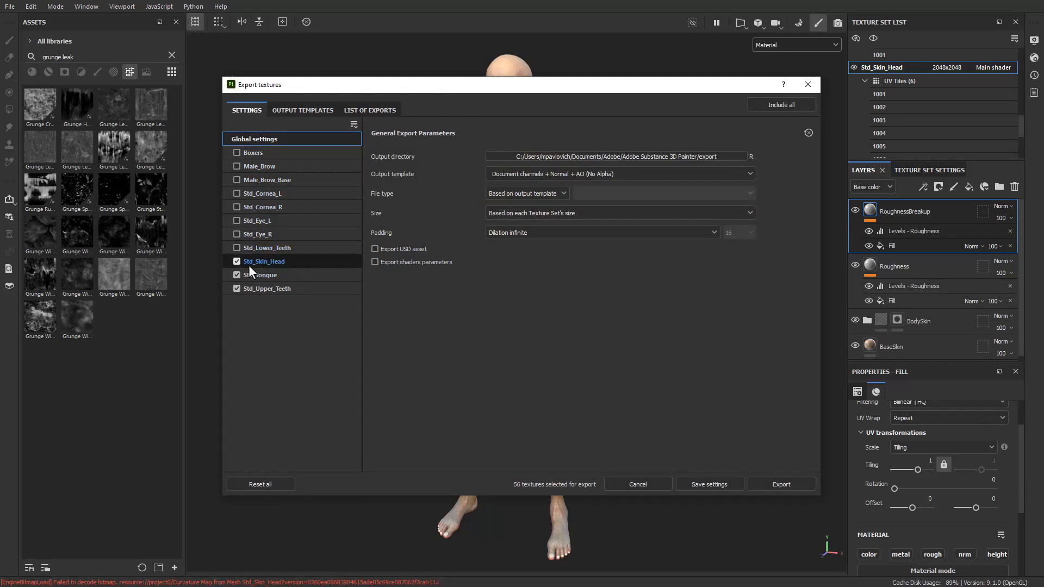
pyautogui.click(236, 289)
# - Exclude UV tiles 1005 and 1006 from the Std_Skin_Head export
pyautogui.click(273, 263)
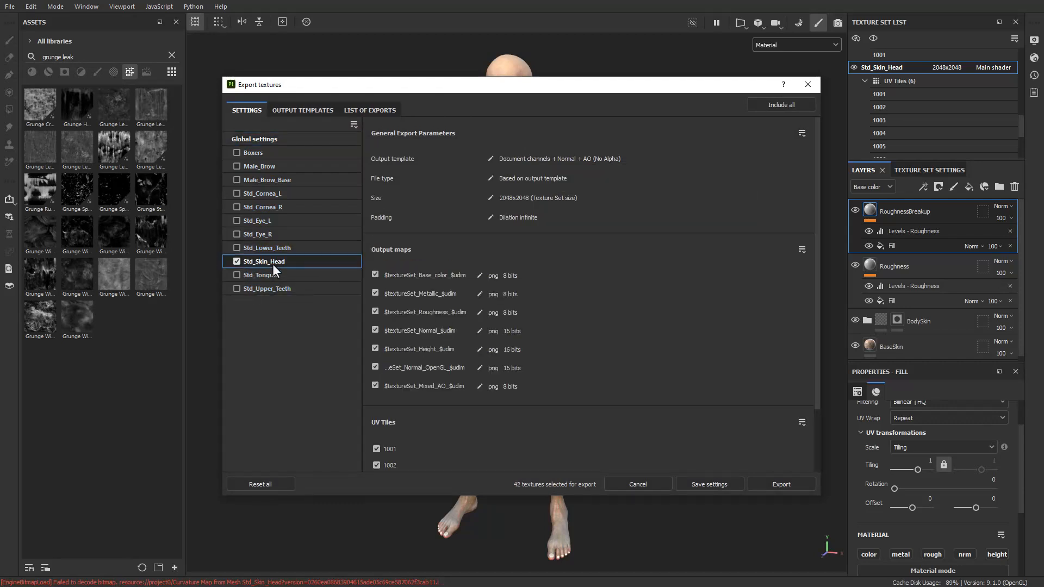
pyautogui.scroll(-1, 534, 380)
pyautogui.scroll(-1, 535, 382)
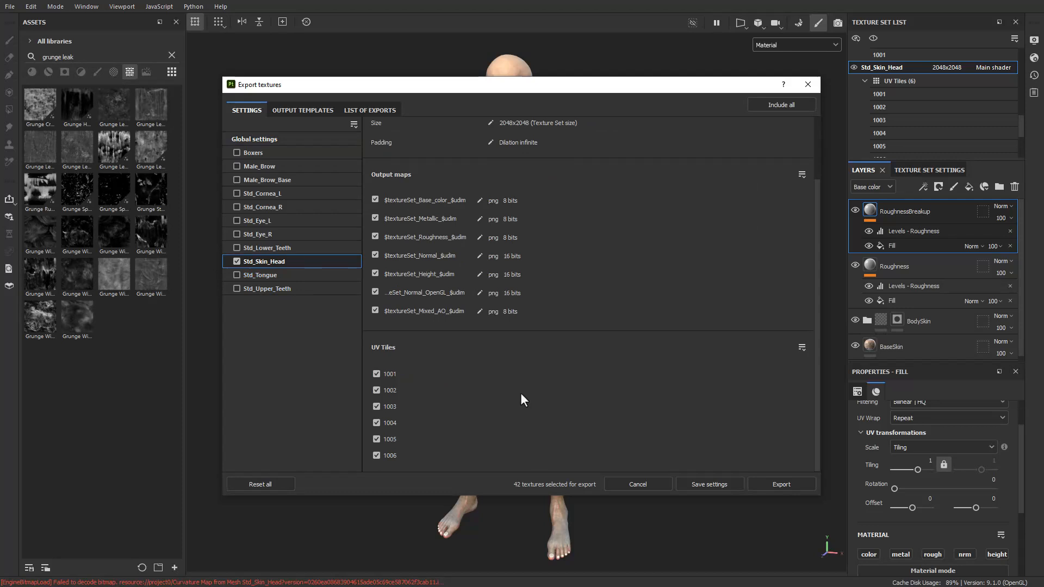
pyautogui.click(376, 455)
pyautogui.click(376, 439)
# - Set the global export output directory to the VampireBake folder on the Desktop
pyautogui.click(280, 140)
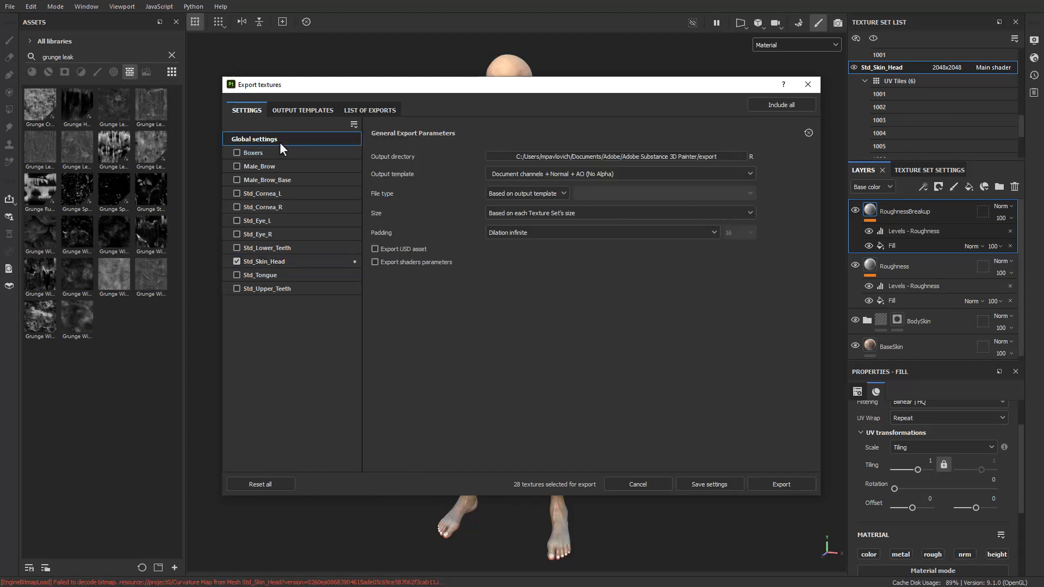
pyautogui.click(657, 157)
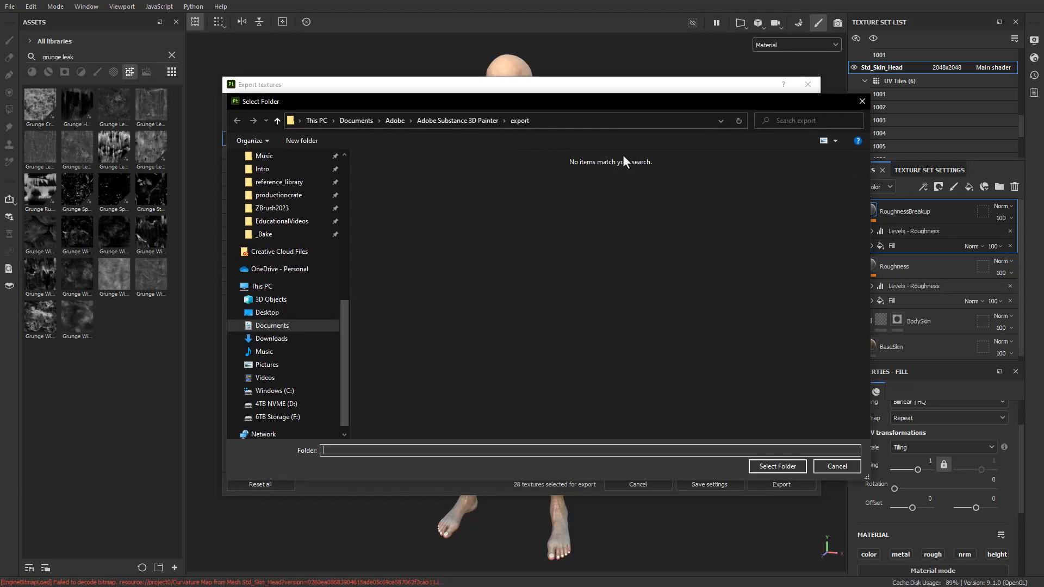
pyautogui.click(269, 312)
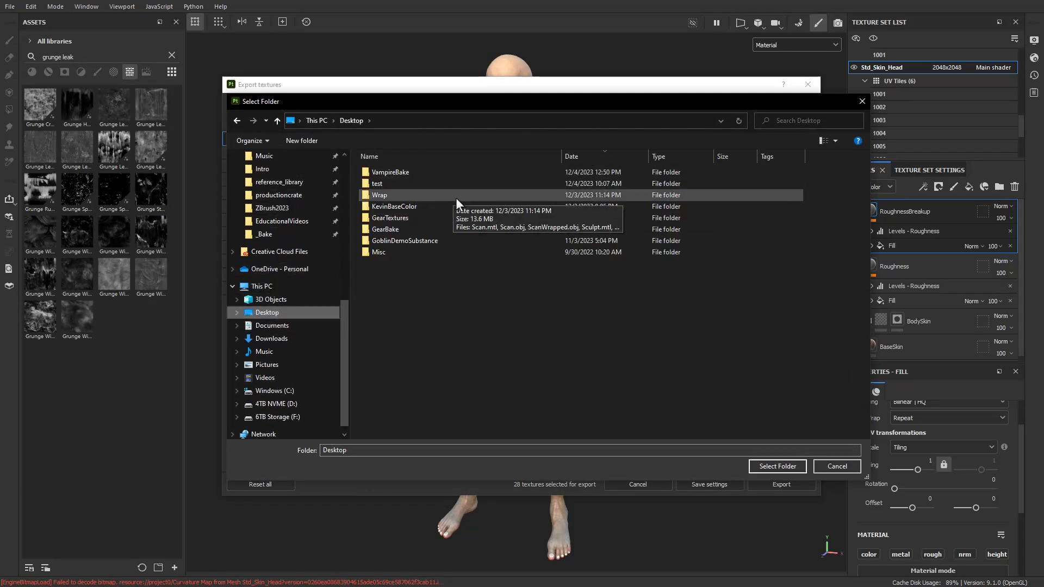
pyautogui.doubleClick(418, 173)
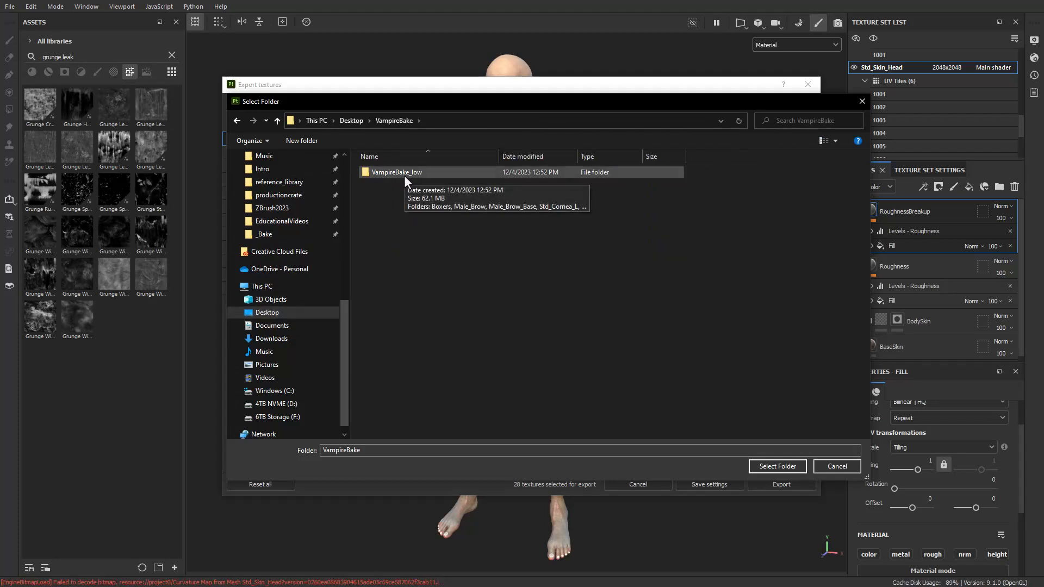
pyautogui.doubleClick(404, 173)
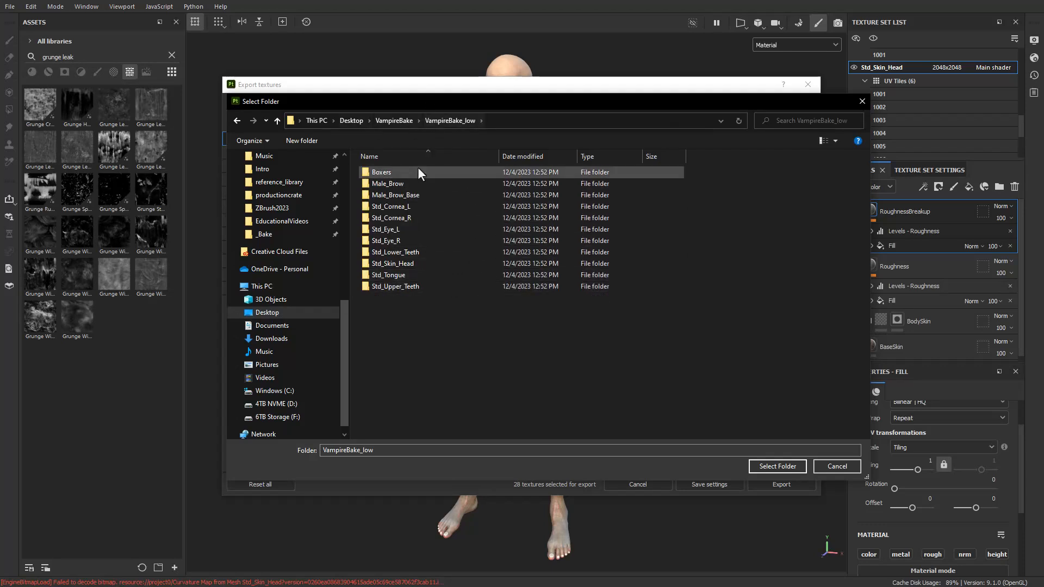
pyautogui.click(394, 121)
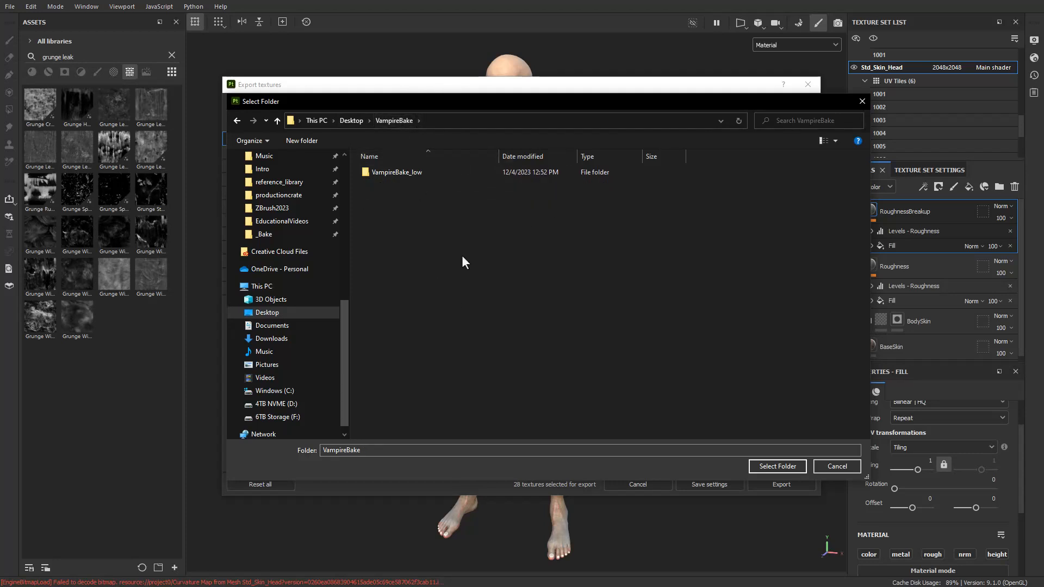
pyautogui.doubleClick(394, 172)
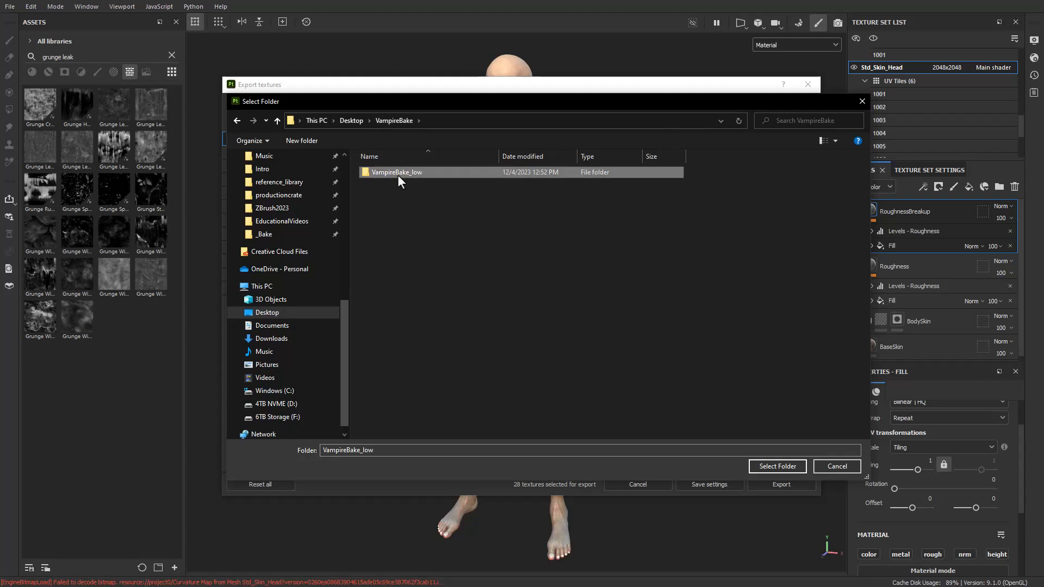
pyautogui.click(391, 122)
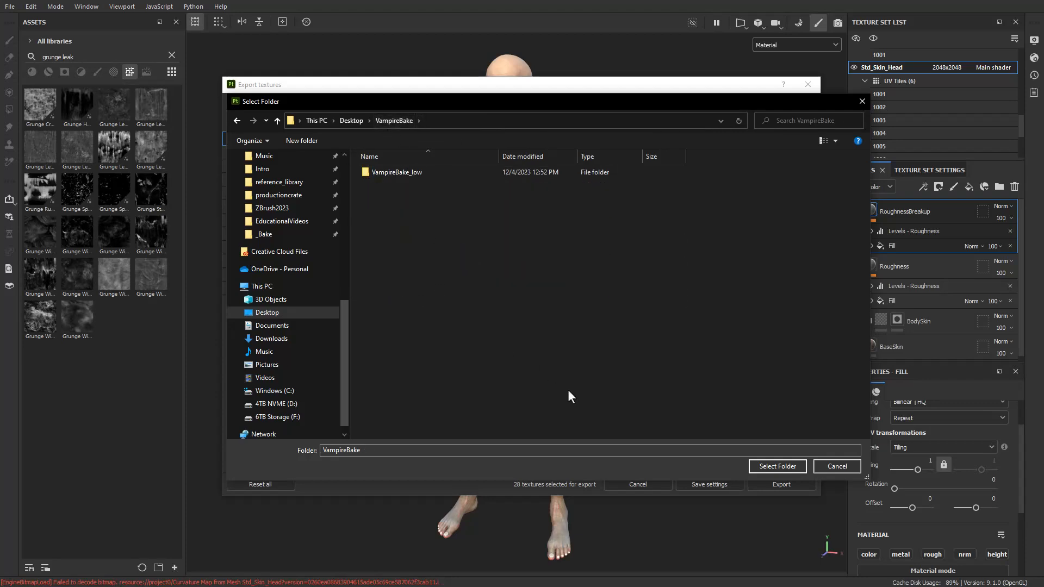
pyautogui.click(761, 464)
# - Set the export's output template to Character_Creator
pyautogui.click(531, 173)
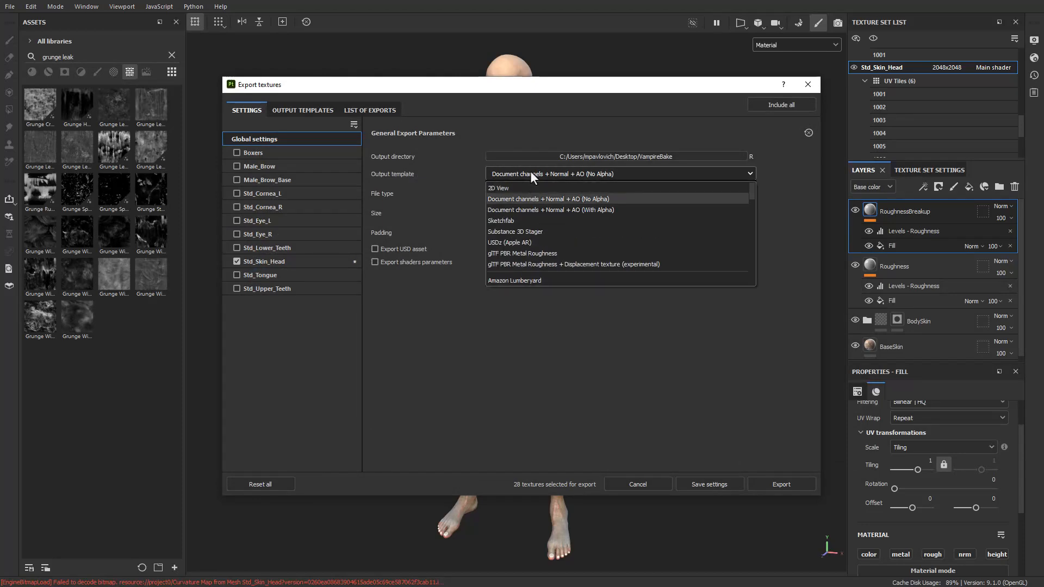
pyautogui.scroll(-3, 530, 221)
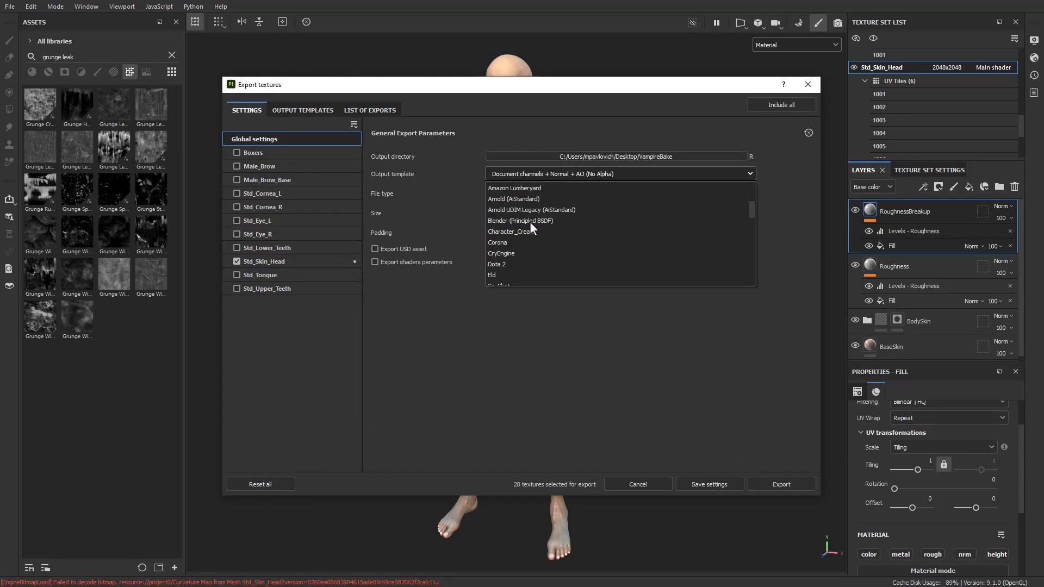
pyautogui.click(533, 231)
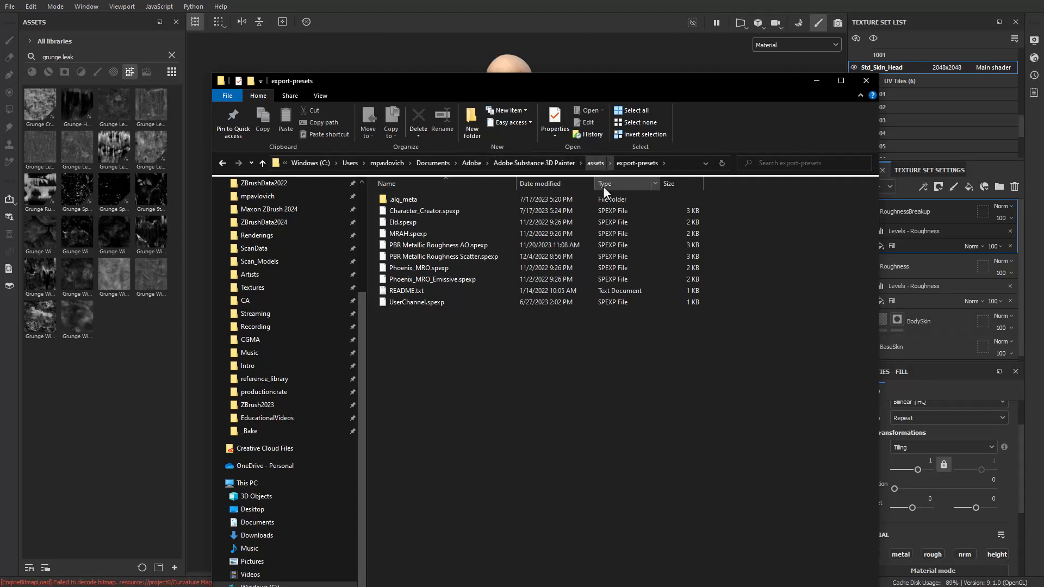
pyautogui.moveTo(478, 95); pyautogui.dragTo(660, 586)
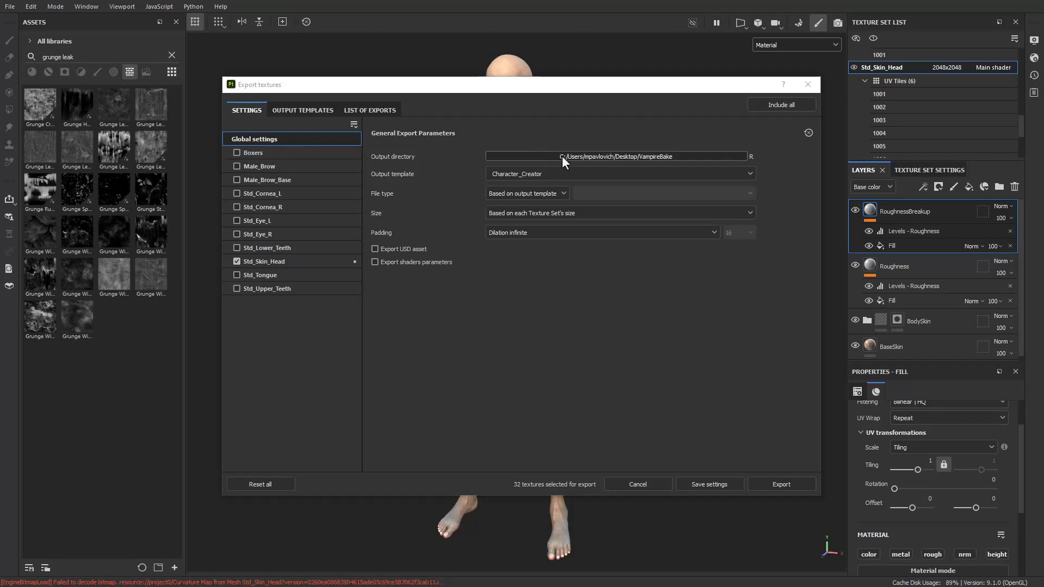
pyautogui.click(533, 171)
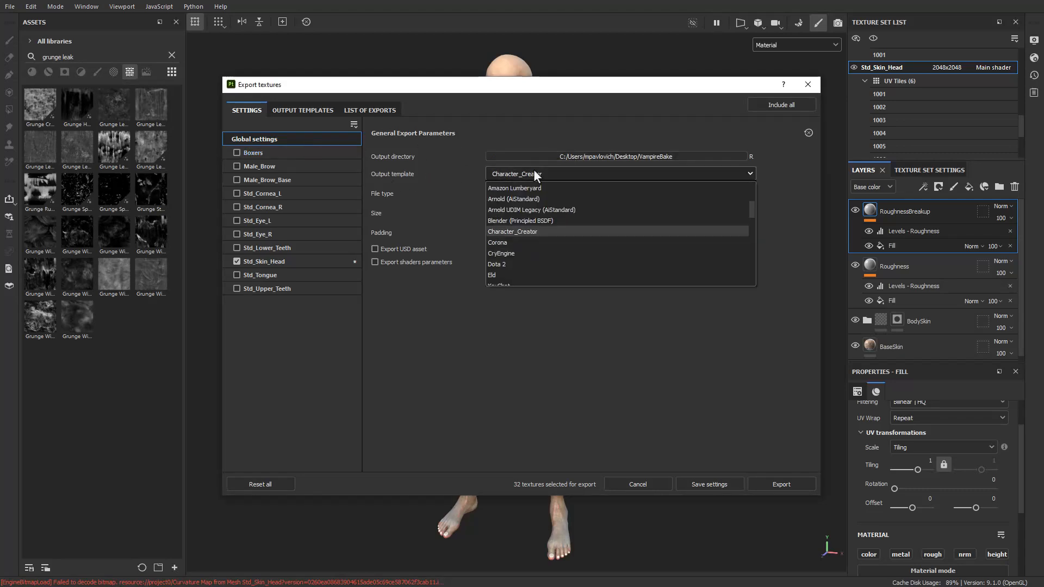
pyautogui.click(520, 232)
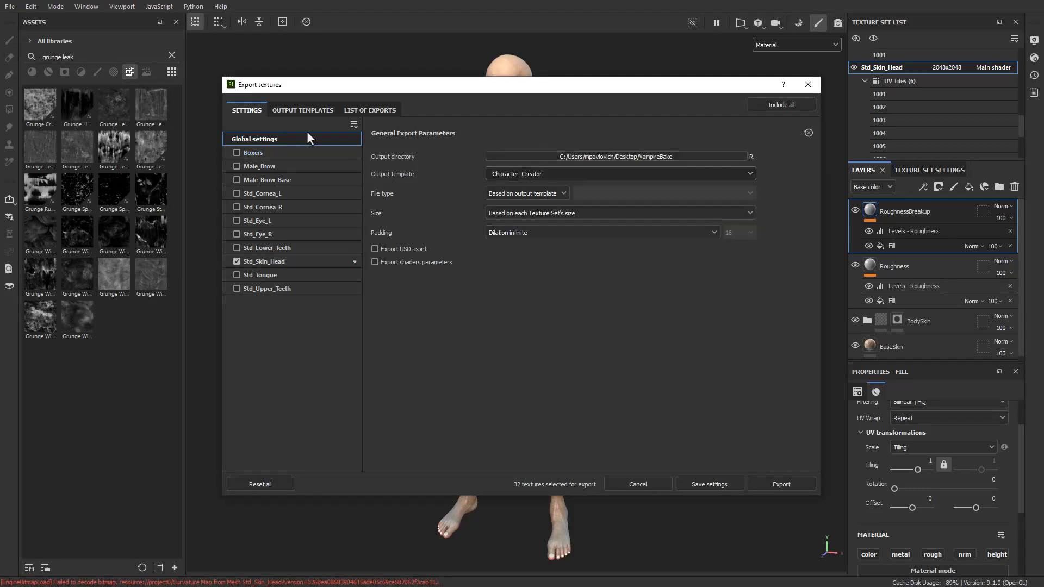
# - Review the output maps defined in the Character_Creator template and return to the global export settings
pyautogui.click(290, 110)
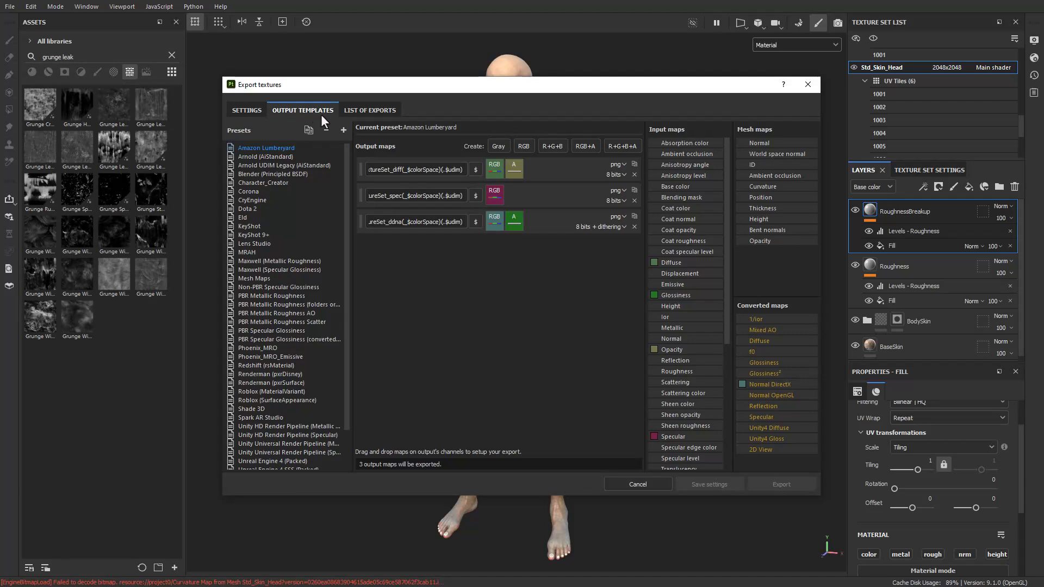
pyautogui.click(272, 183)
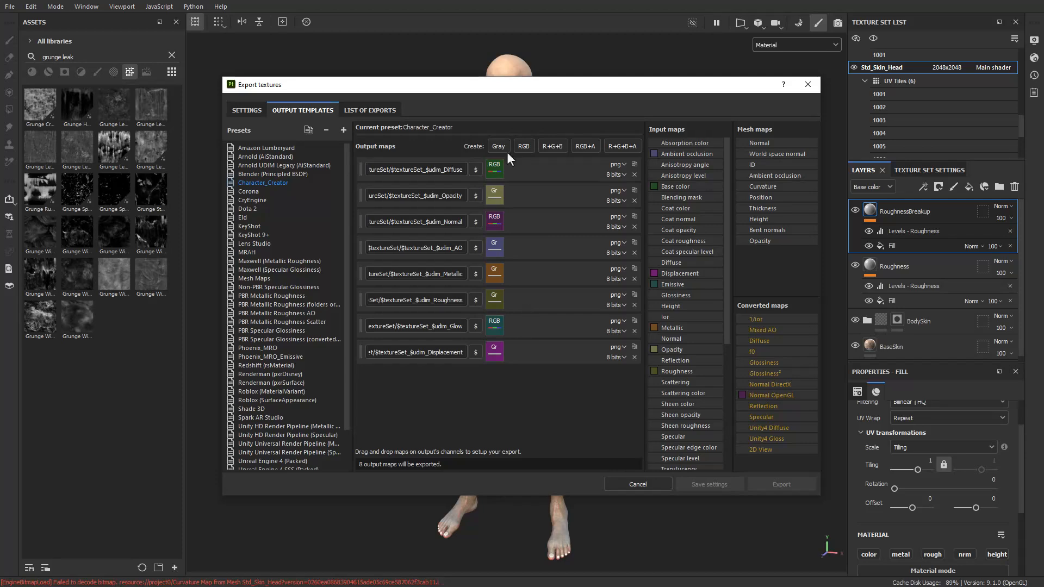
pyautogui.click(245, 109)
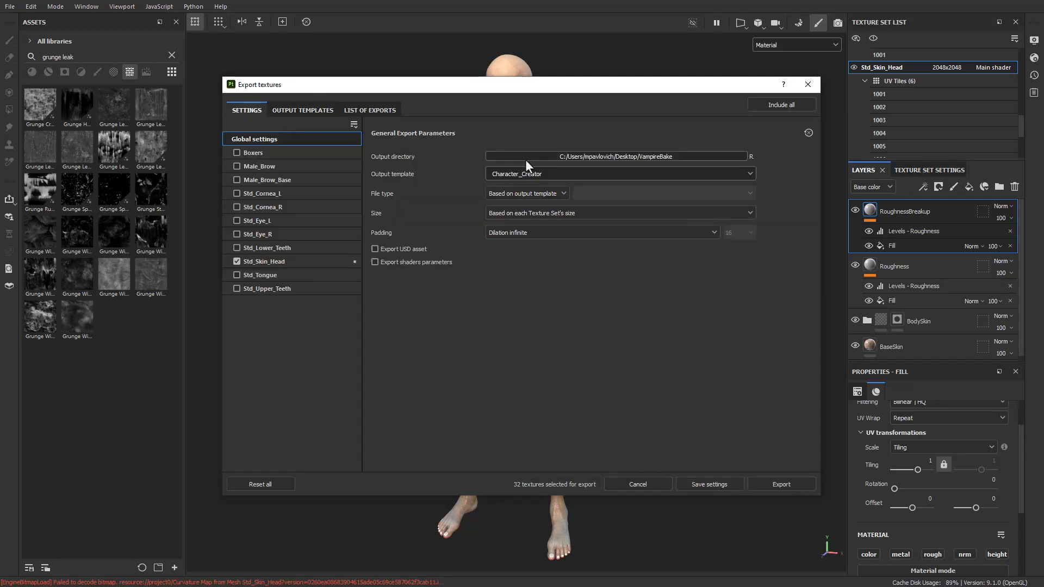
# - Set the global export file type to png
pyautogui.click(520, 193)
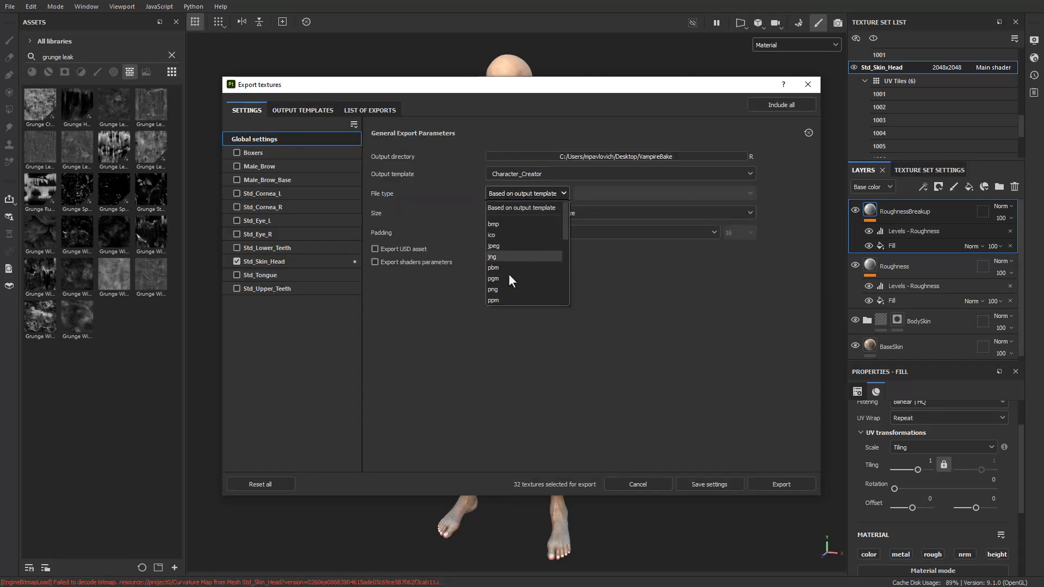
pyautogui.click(518, 290)
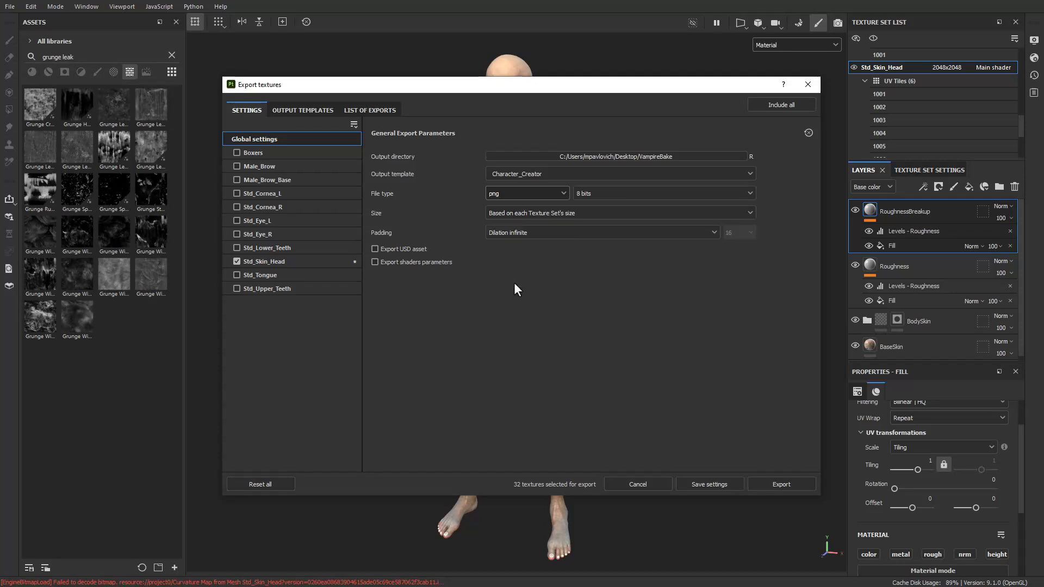
# - Switch to File Explorer and open the Std_Skin_Head folder inside VampireBake\VampireBake_low
pyautogui.press('super')
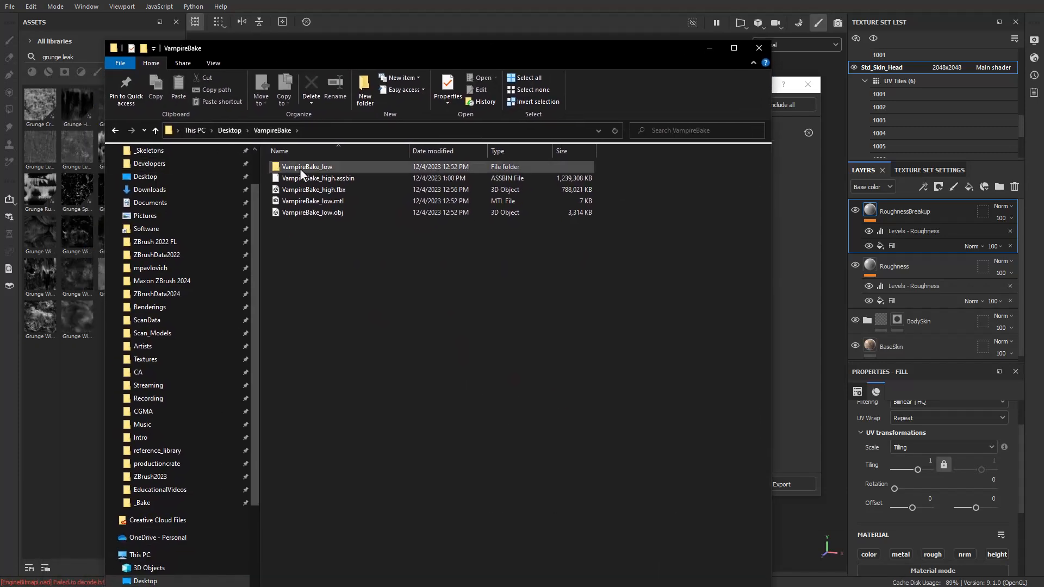
pyautogui.doubleClick(297, 168)
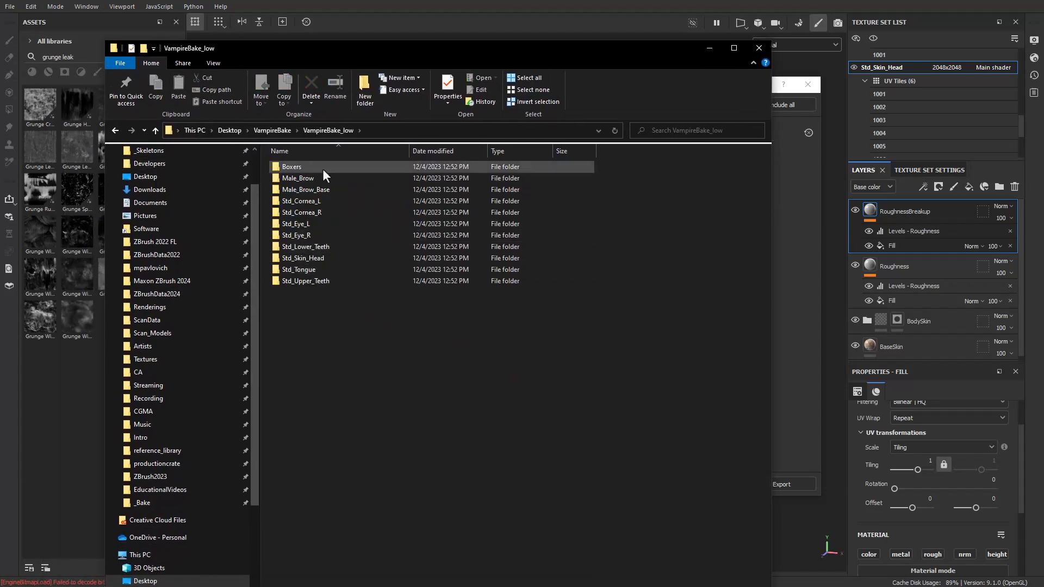
pyautogui.doubleClick(314, 256)
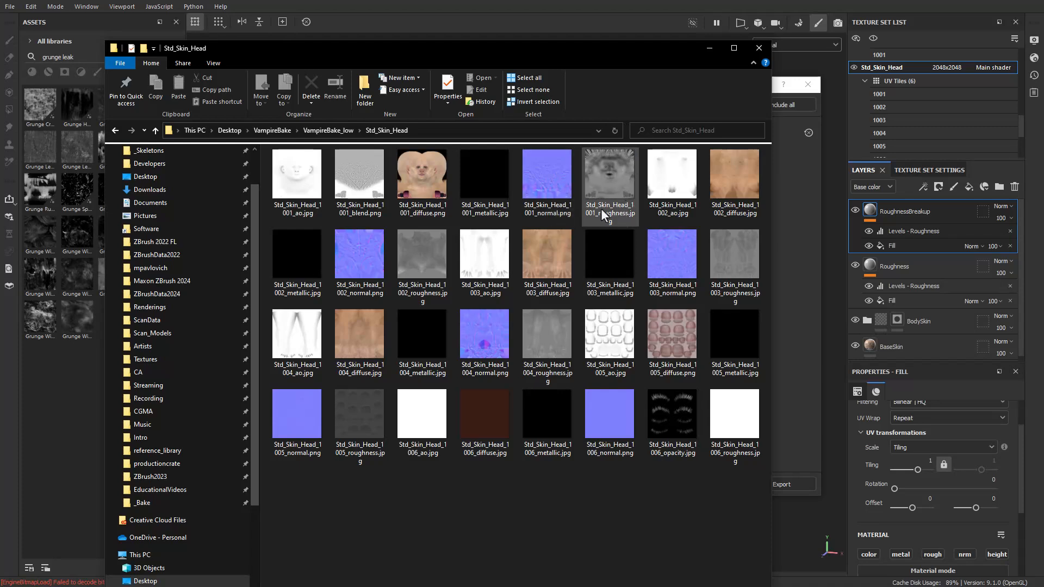
# - Delete the existing Std_Skin_Head texture files for tiles 1001 to 1004, keeping 1005 and 1006, and return to the export settings
pyautogui.click(299, 180)
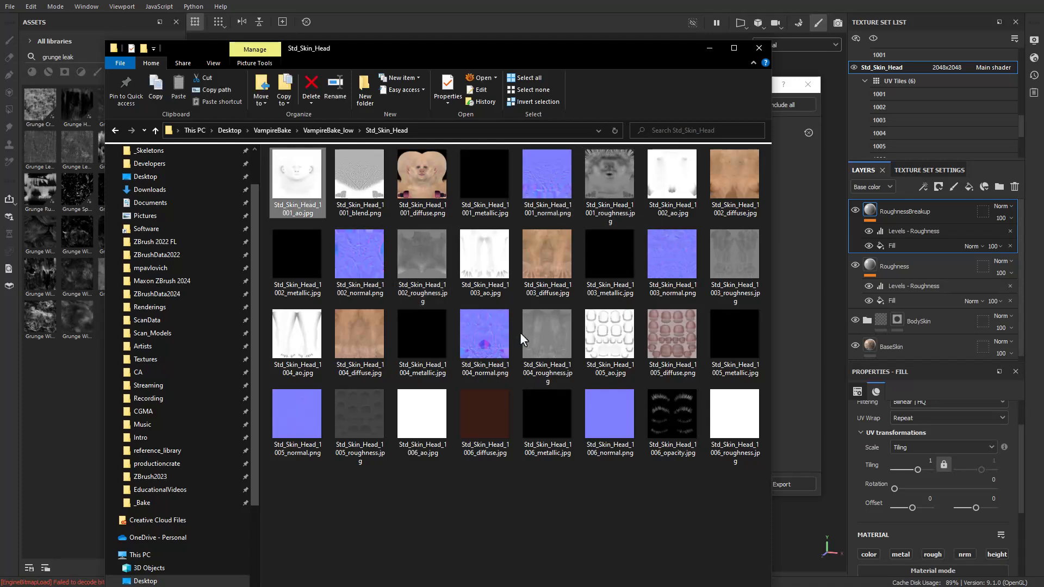
pyautogui.keyDown('shift'); pyautogui.click(546, 335); pyautogui.keyUp('shift')
pyautogui.click(603, 511)
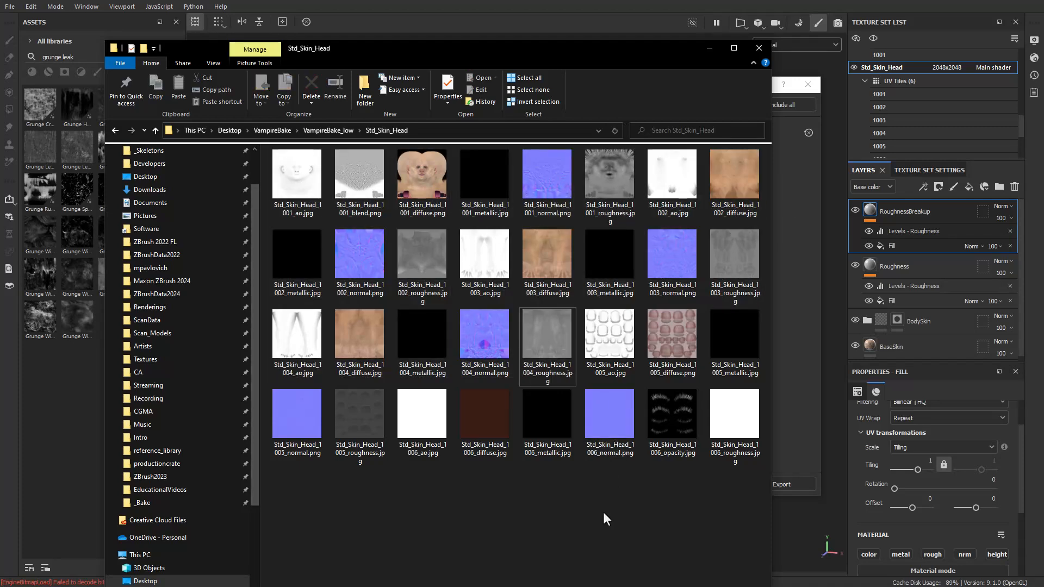
pyautogui.click(627, 349)
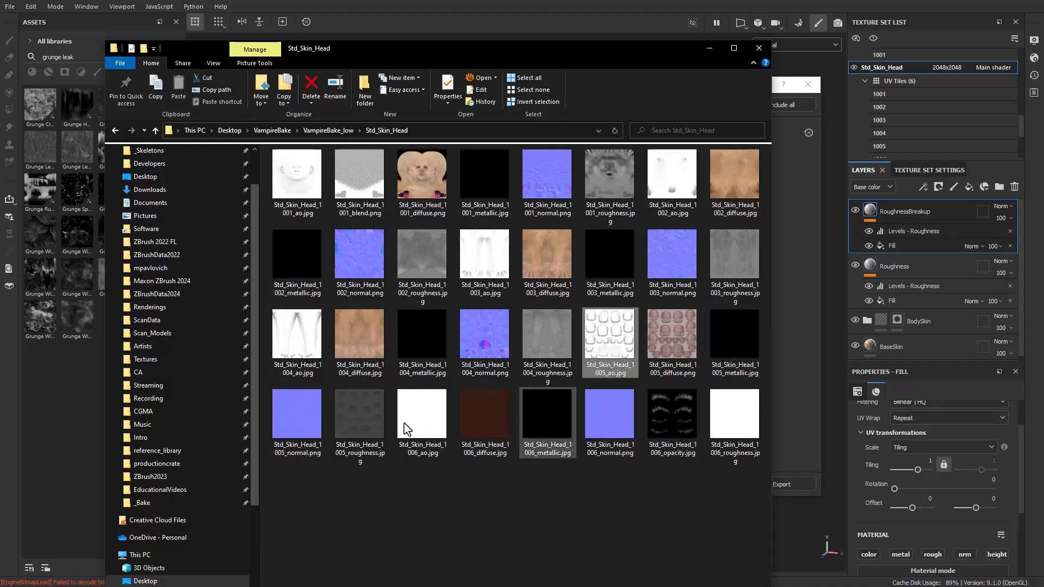
pyautogui.click(304, 177)
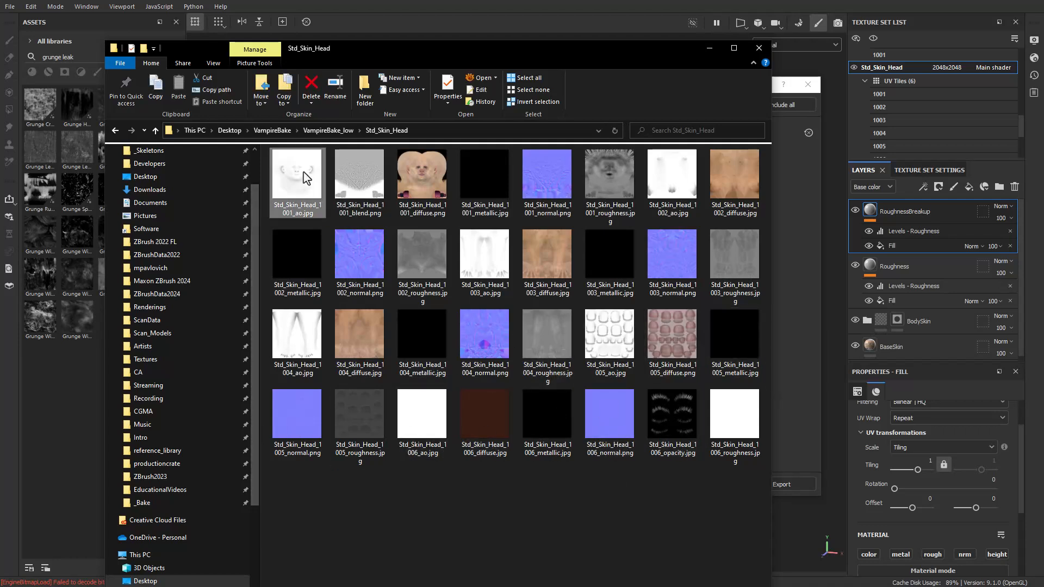
pyautogui.keyDown('shift'); pyautogui.click(548, 344); pyautogui.keyUp('shift')
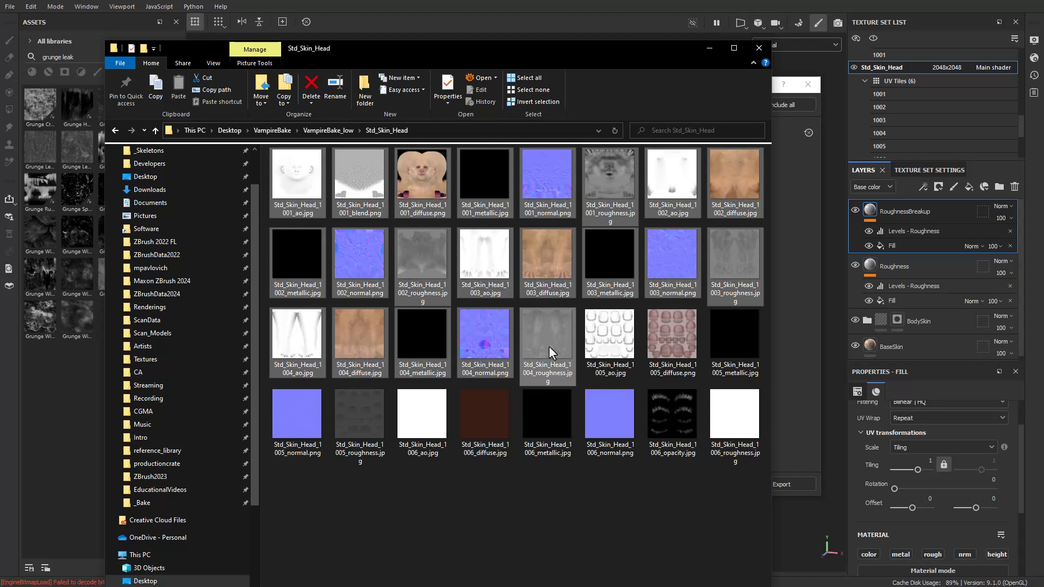
pyautogui.click(317, 176)
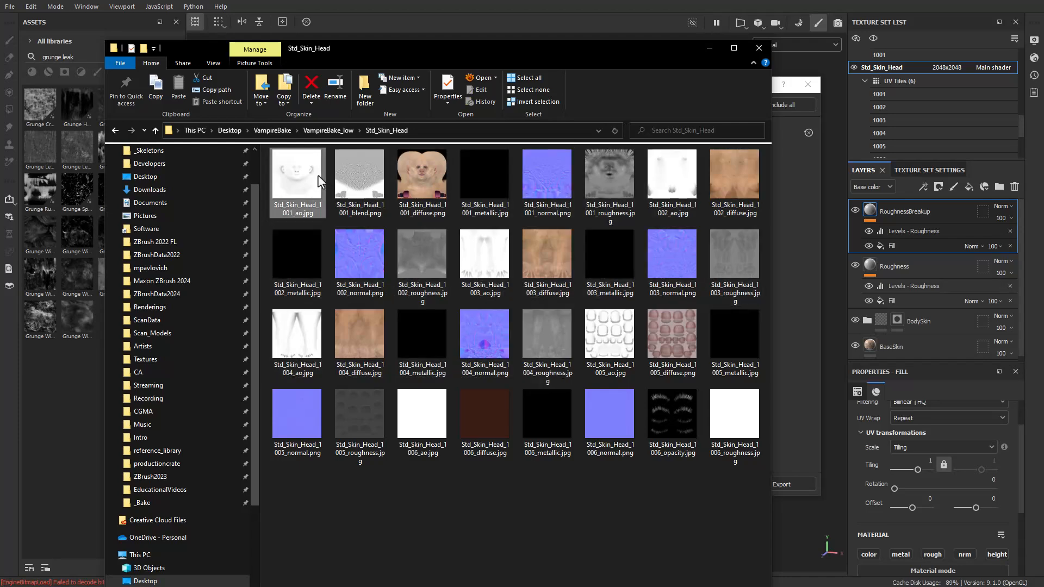
pyautogui.keyDown('shift'); pyautogui.click(556, 348); pyautogui.keyUp('shift')
pyautogui.press('Delete')
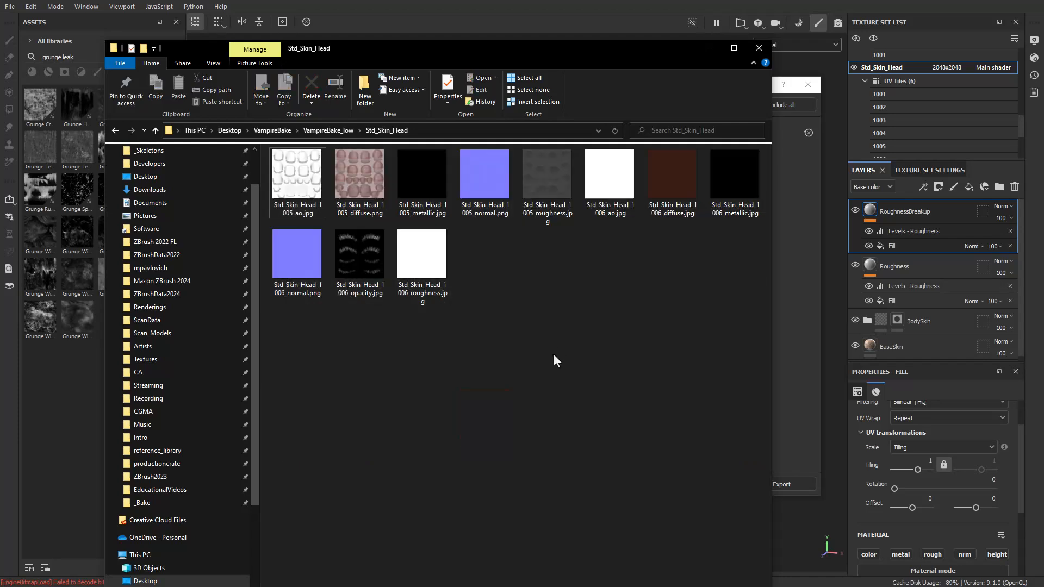
pyautogui.moveTo(482, 56); pyautogui.dragTo(0, 56)
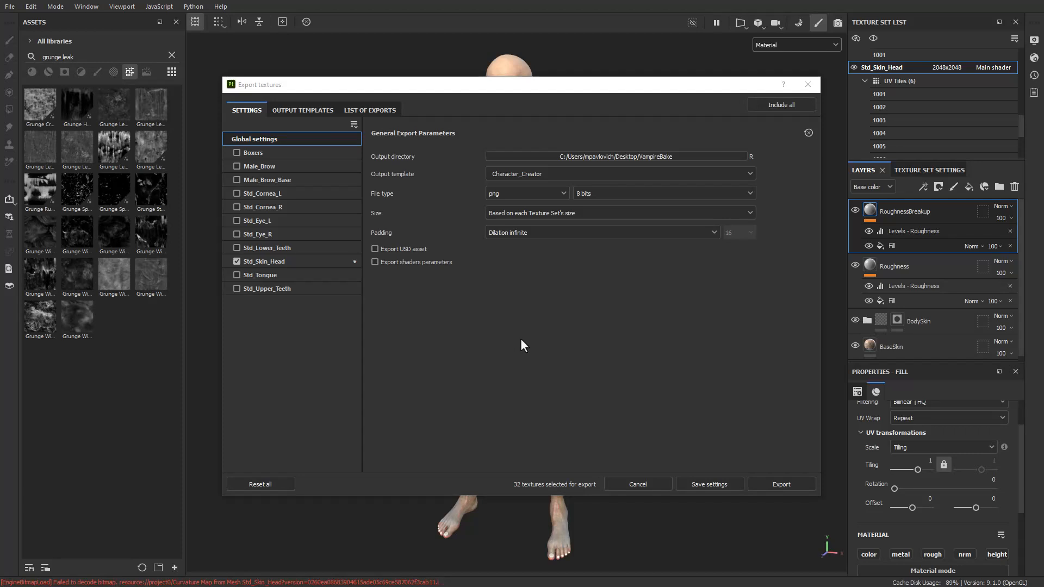
# - Export the Std_Skin_Head textures at size 2048 and check the written files in the Std_Skin_Head folder
pyautogui.click(524, 214)
pyautogui.click(506, 298)
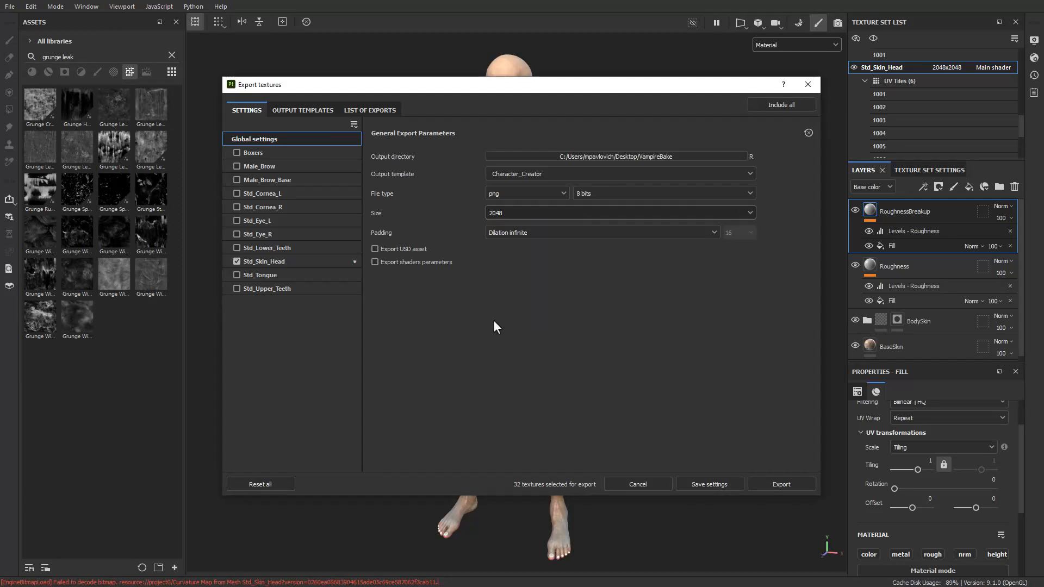
pyautogui.click(761, 484)
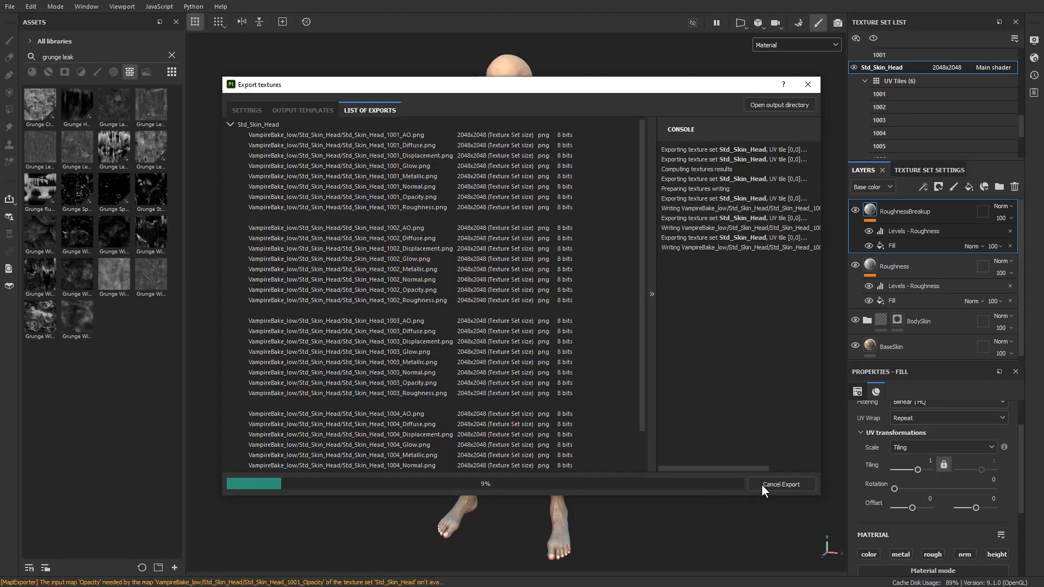
pyautogui.moveTo(707, 586); pyautogui.dragTo(628, 65)
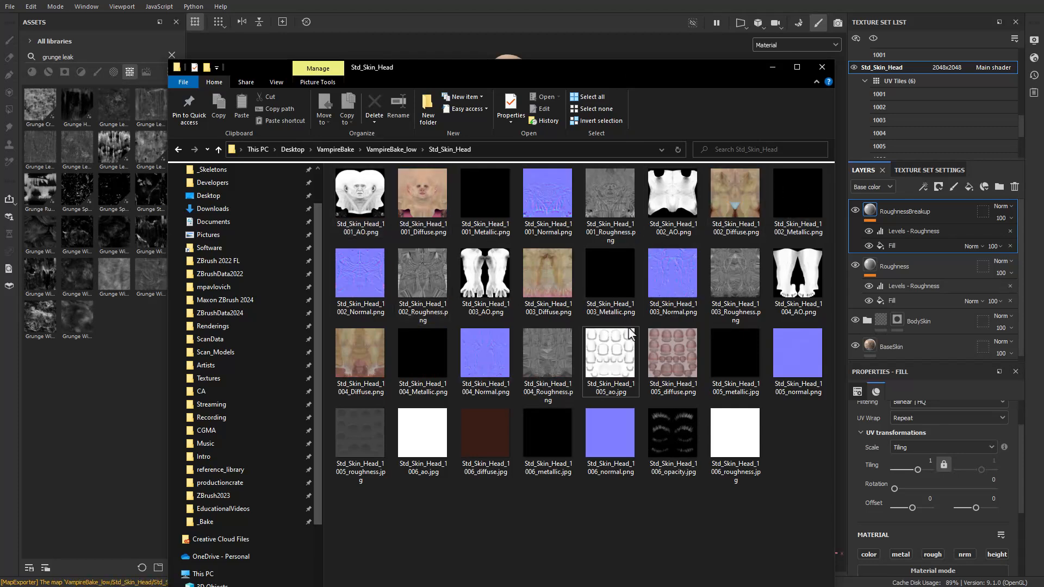
pyautogui.moveTo(526, 70); pyautogui.dragTo(533, 586)
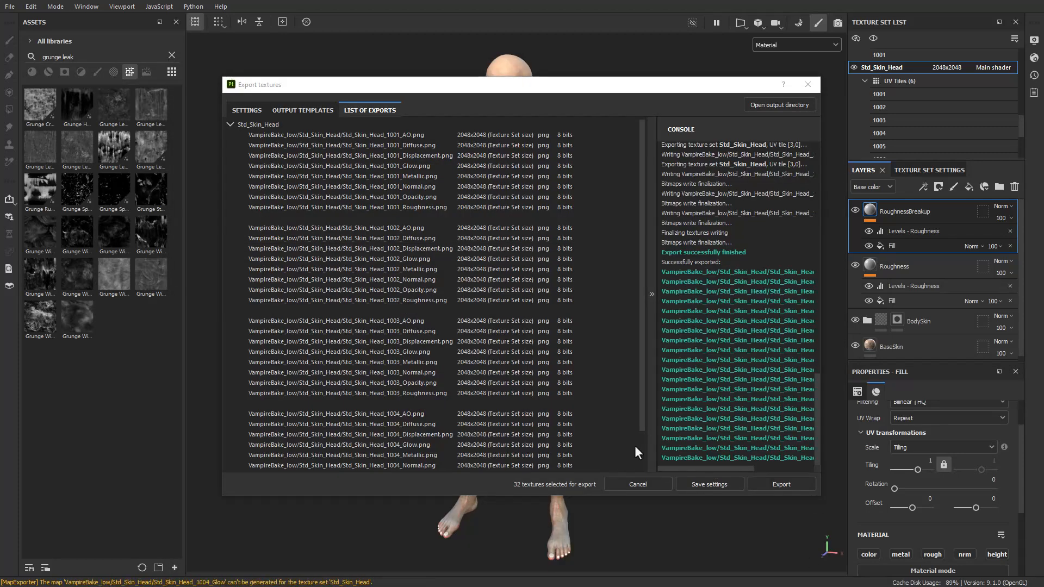
# - Switch to Character Creator and update the CC_Base_Body textures from Substance Painter using the Desktop\VampireBake\VampireBake_low folder
pyautogui.click(758, 487)
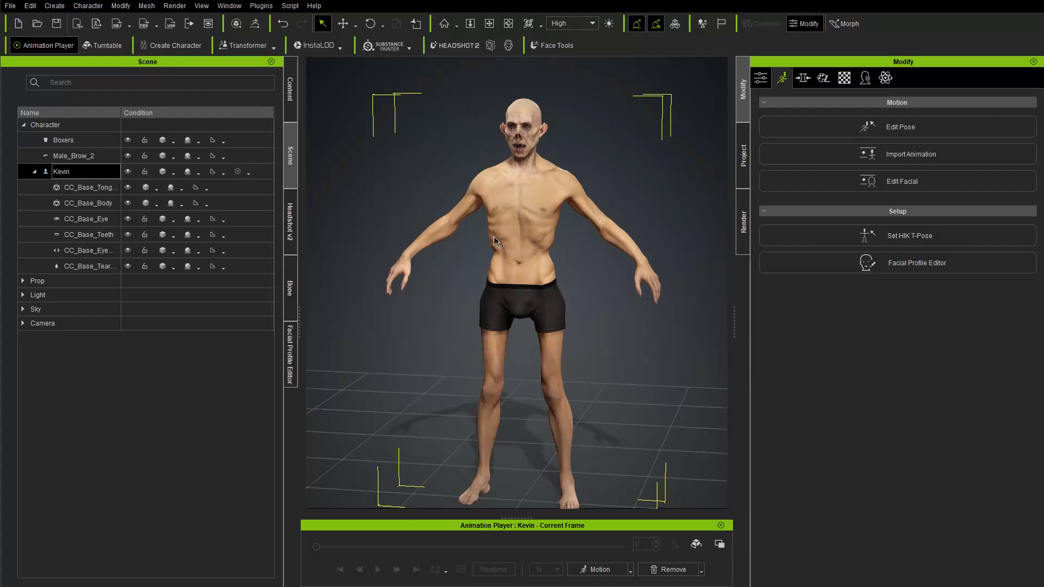
pyautogui.moveTo(498, 242)
pyautogui.mouseDown(button='right')
pyautogui.moveTo(715, 276)
pyautogui.moveTo(488, 202)
pyautogui.mouseUp(button='right')
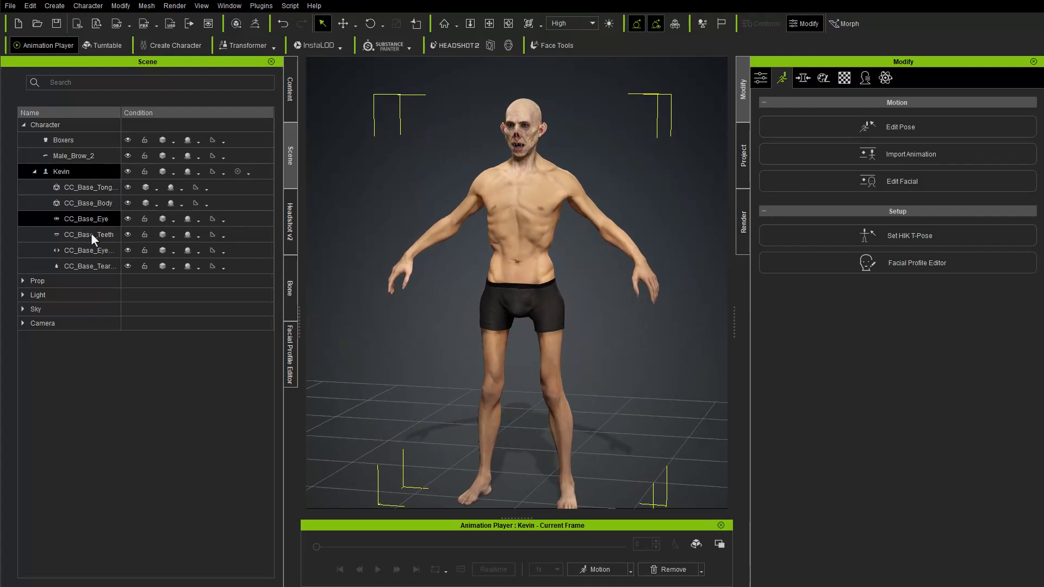
pyautogui.click(93, 204)
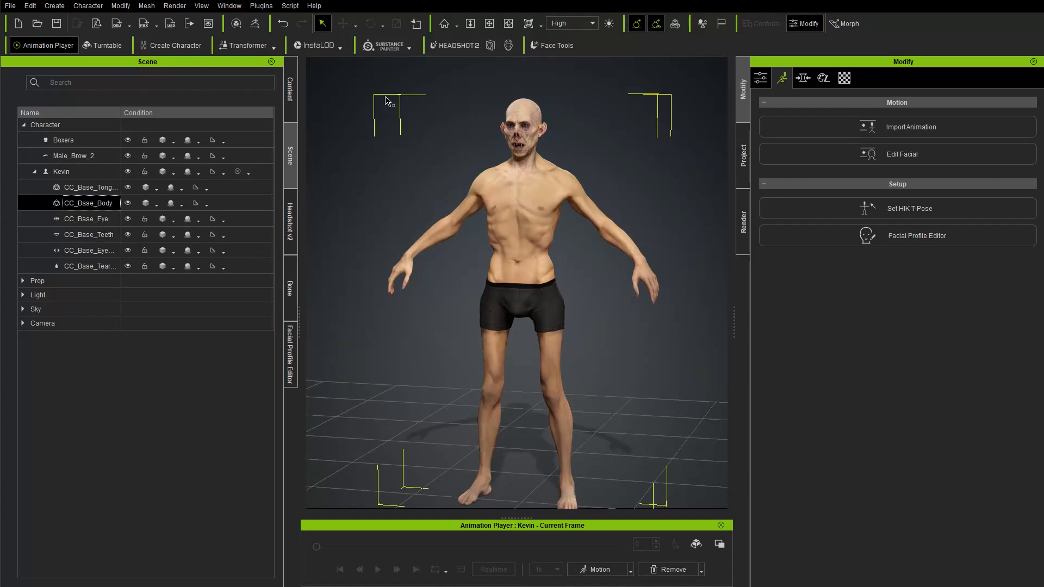
pyautogui.click(407, 48)
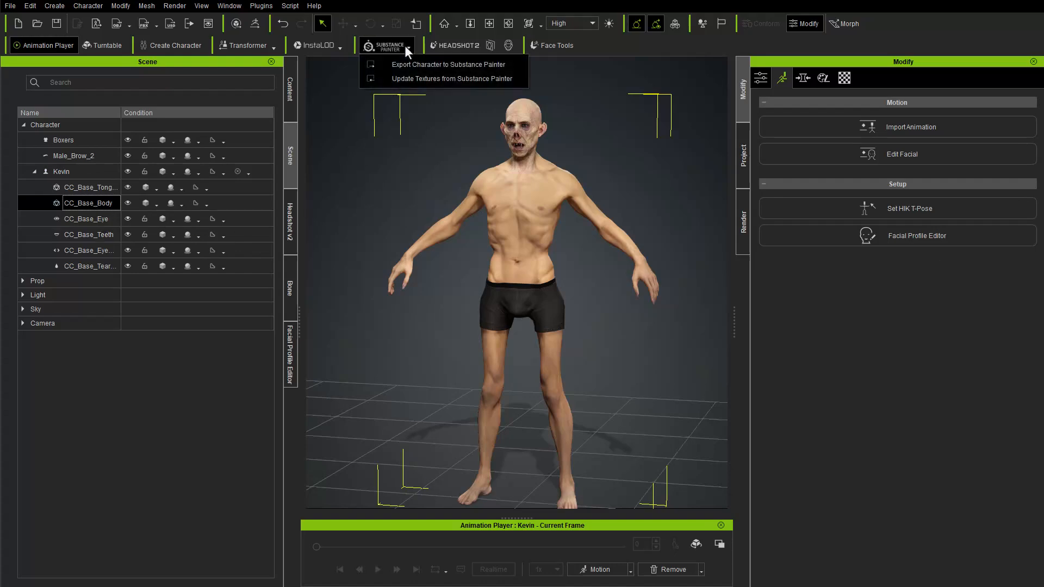
pyautogui.click(417, 80)
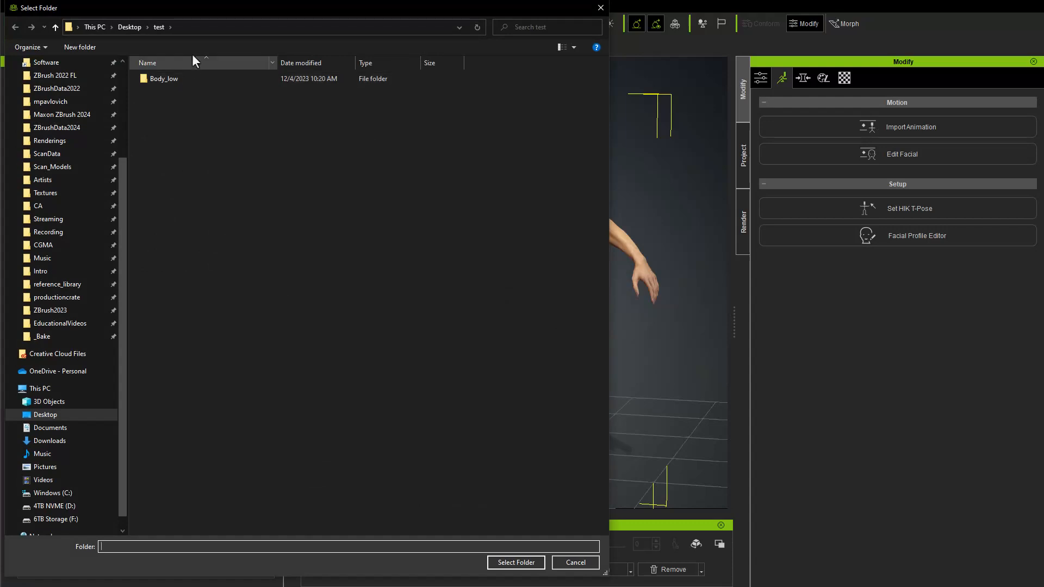
pyautogui.click(122, 28)
pyautogui.doubleClick(171, 77)
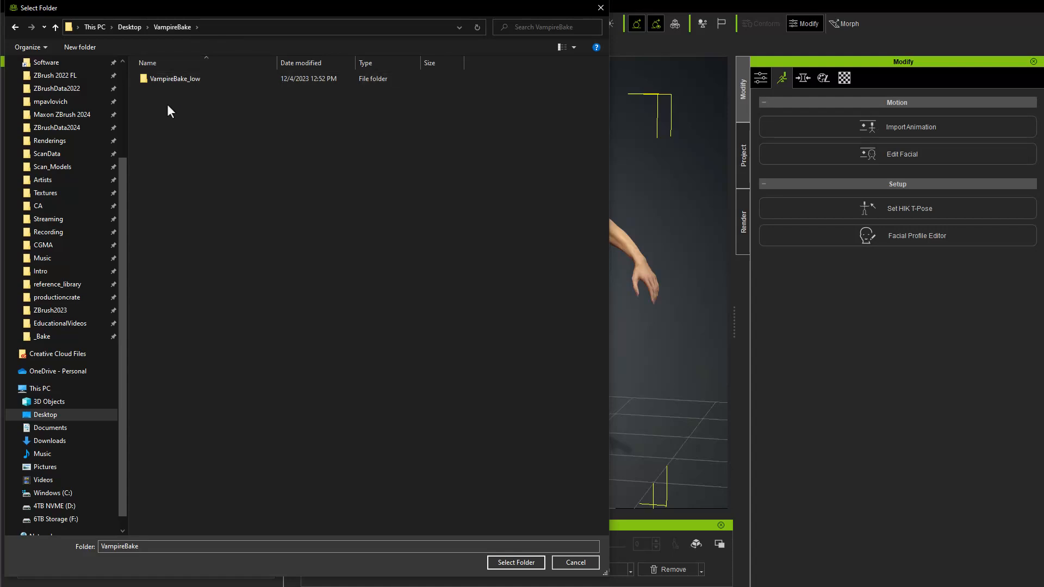
pyautogui.doubleClick(173, 79)
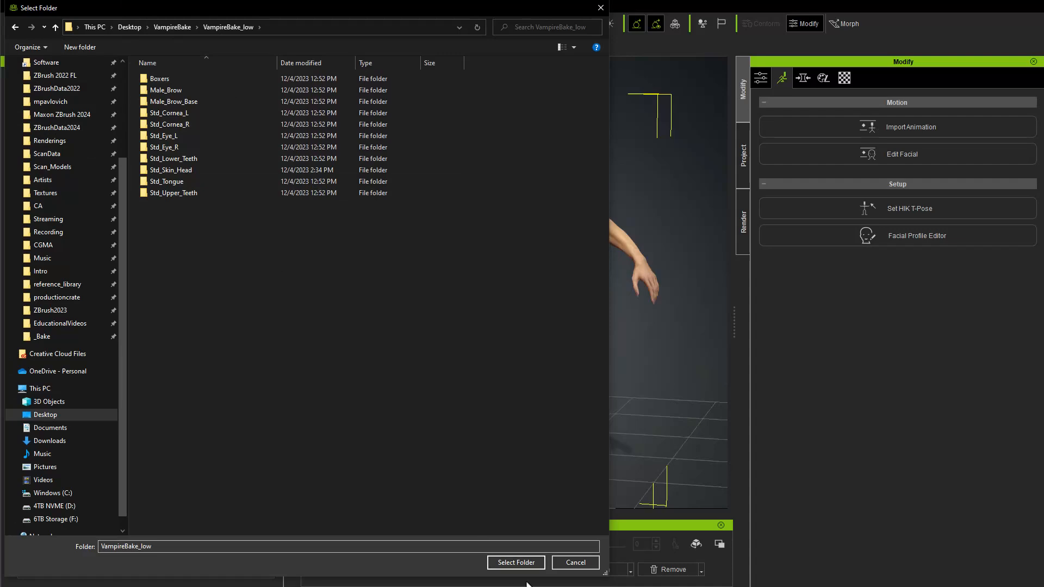
pyautogui.click(519, 562)
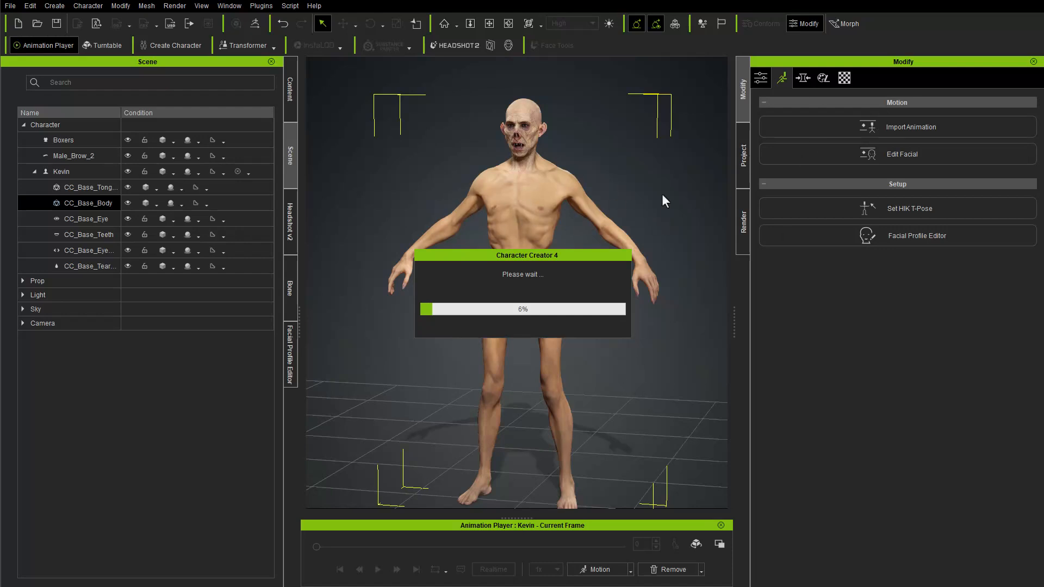
# - Enable Keep Original Roughness in the shader settings of the character's Std_Skin_Head material
pyautogui.moveTo(647, 177); pyautogui.dragTo(782, 190, button='right')
pyautogui.moveTo(444, 204); pyautogui.dragTo(498, 225, button='right')
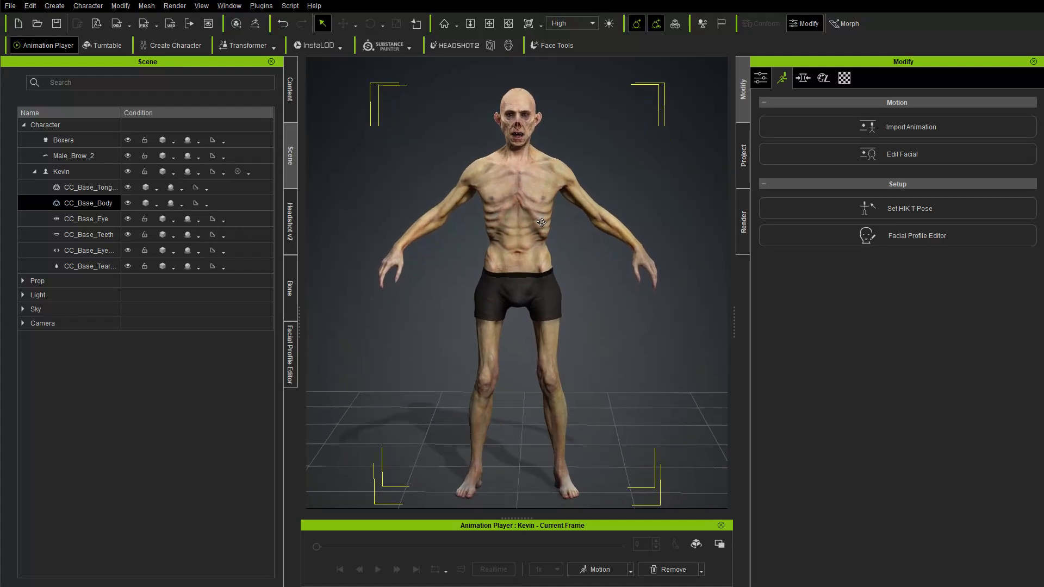
pyautogui.moveTo(441, 188); pyautogui.dragTo(446, 224, button='right')
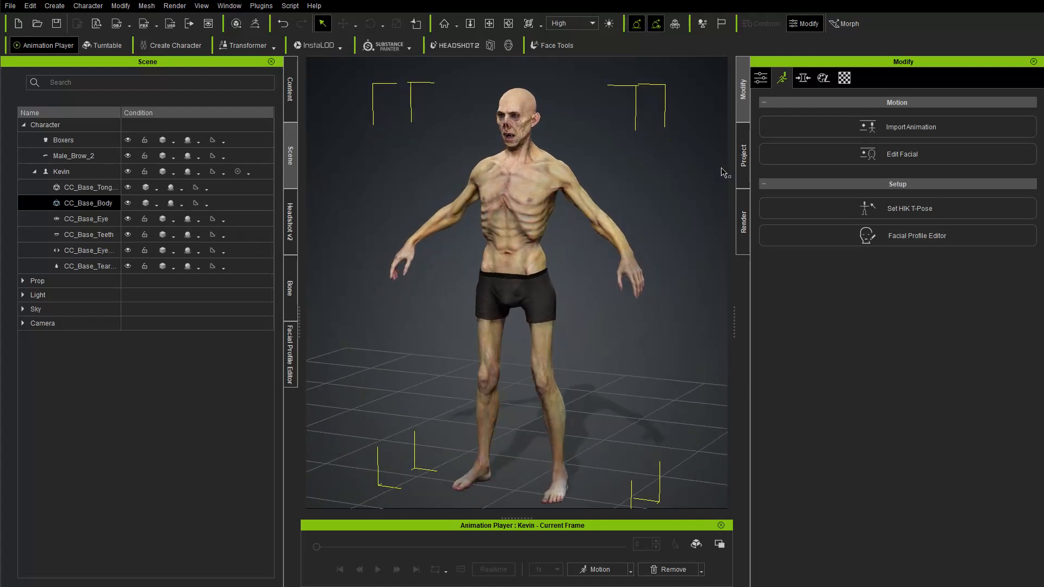
pyautogui.click(89, 173)
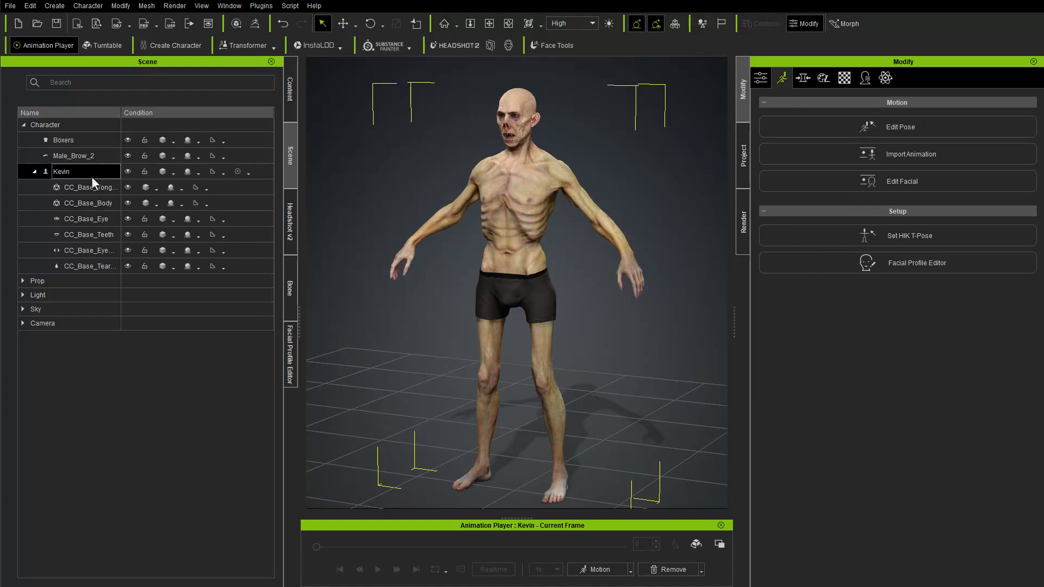
pyautogui.click(844, 77)
pyautogui.scroll(-5, 870, 299)
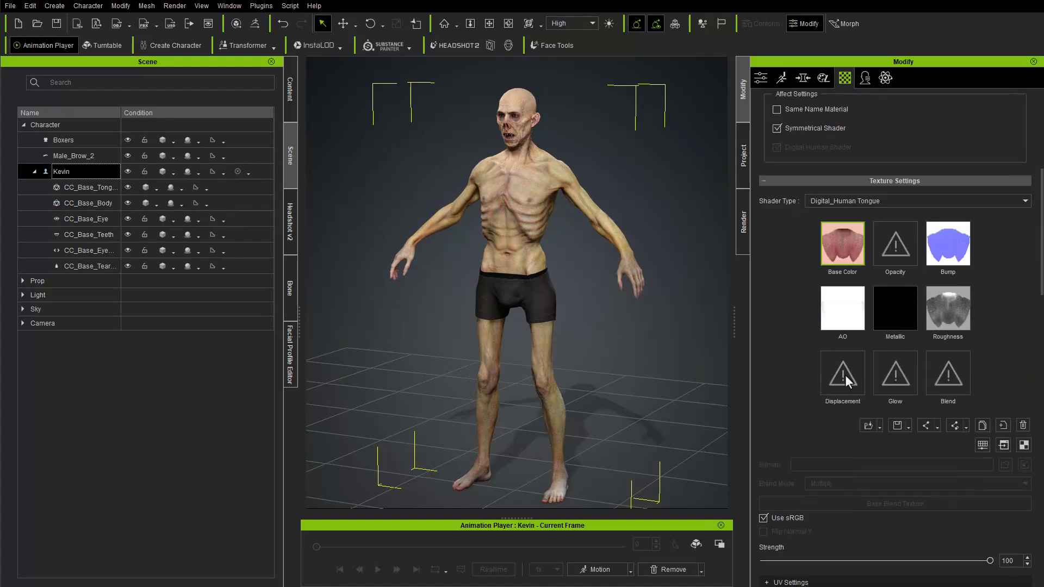
pyautogui.scroll(5, 870, 380)
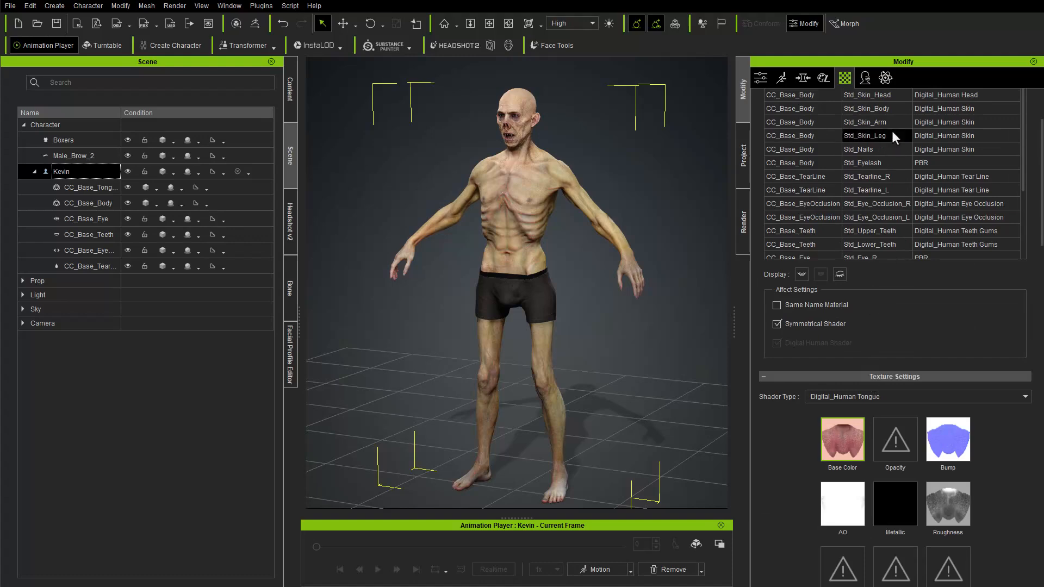
pyautogui.scroll(-11, 792, 384)
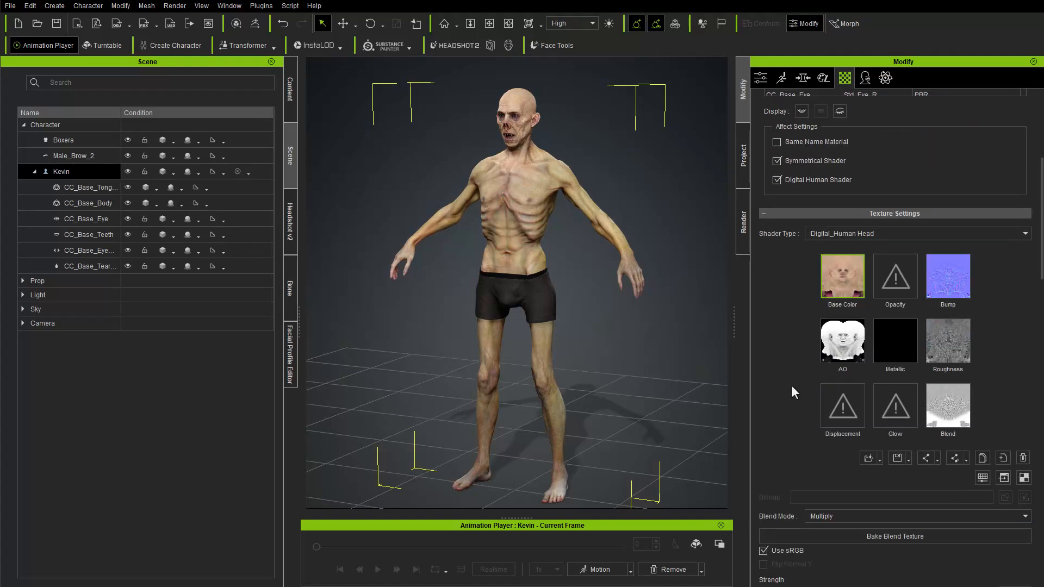
pyautogui.scroll(-3, 792, 390)
pyautogui.click(771, 364)
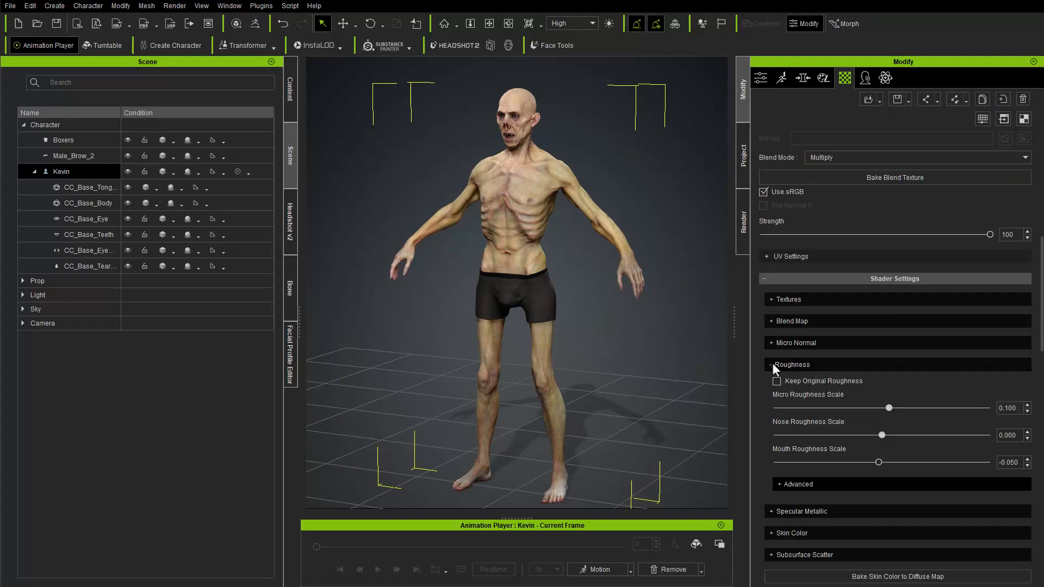
pyautogui.click(778, 381)
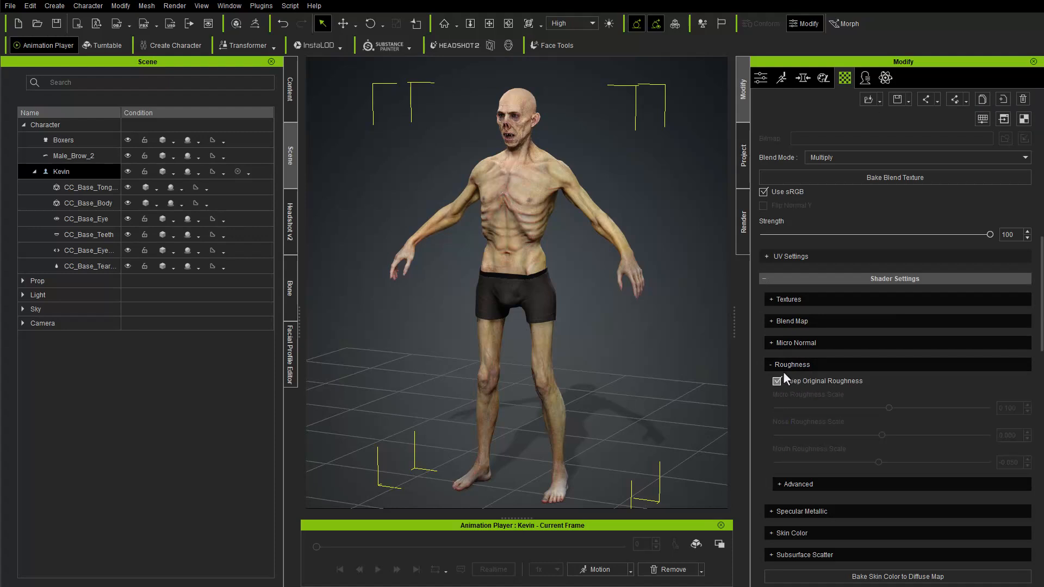
# - Set the head skin's Micro Normal Strength to 0.375 and open its Blend Map shader settings
pyautogui.click(772, 343)
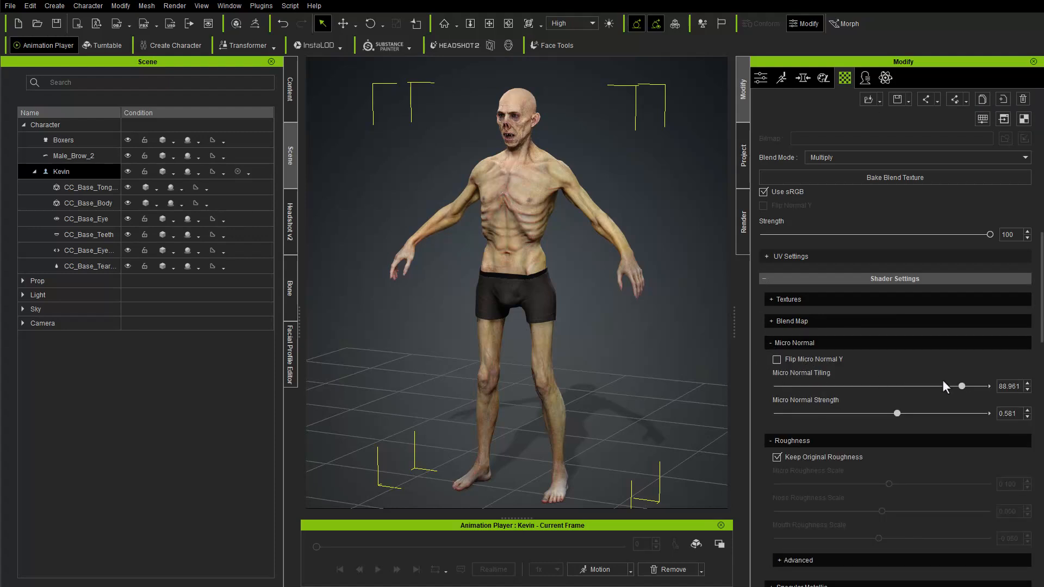
pyautogui.moveTo(897, 412); pyautogui.dragTo(801, 417)
pyautogui.click(774, 322)
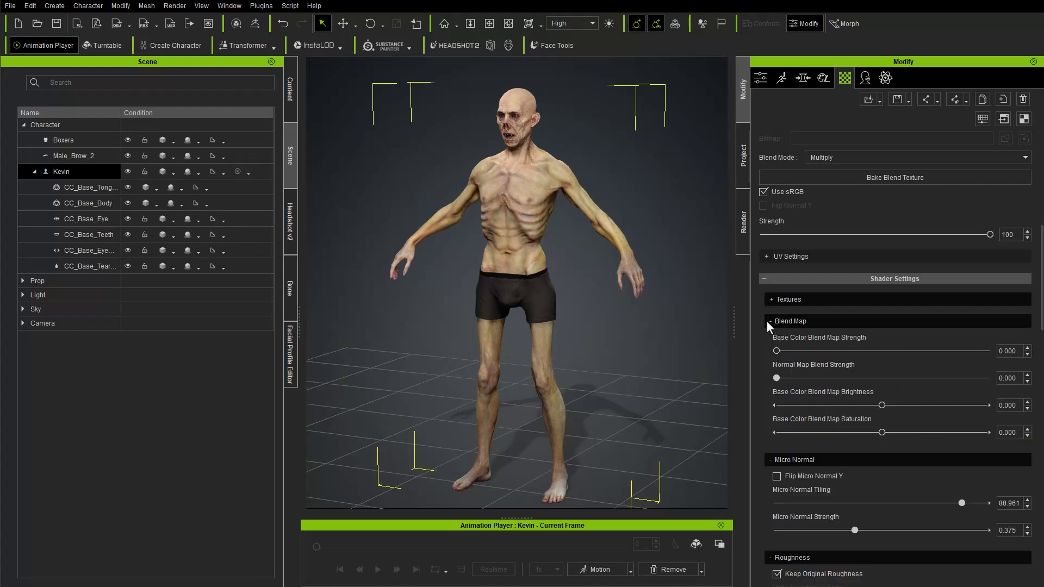
# - Examine the texture maps and the remaining shader sections of the head skin material
pyautogui.click(769, 321)
pyautogui.click(769, 301)
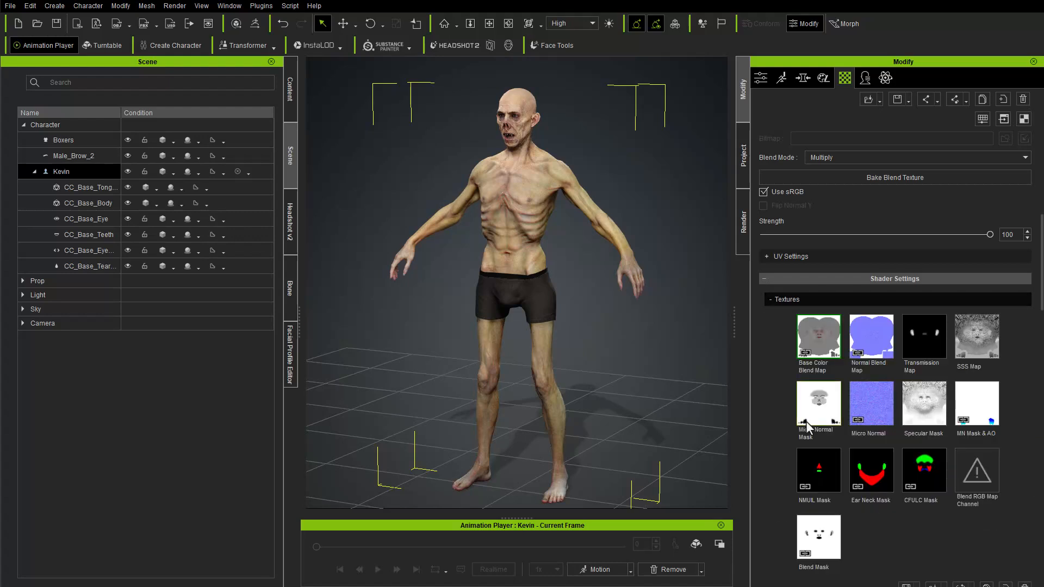
pyautogui.scroll(-3, 807, 428)
pyautogui.scroll(3, 848, 446)
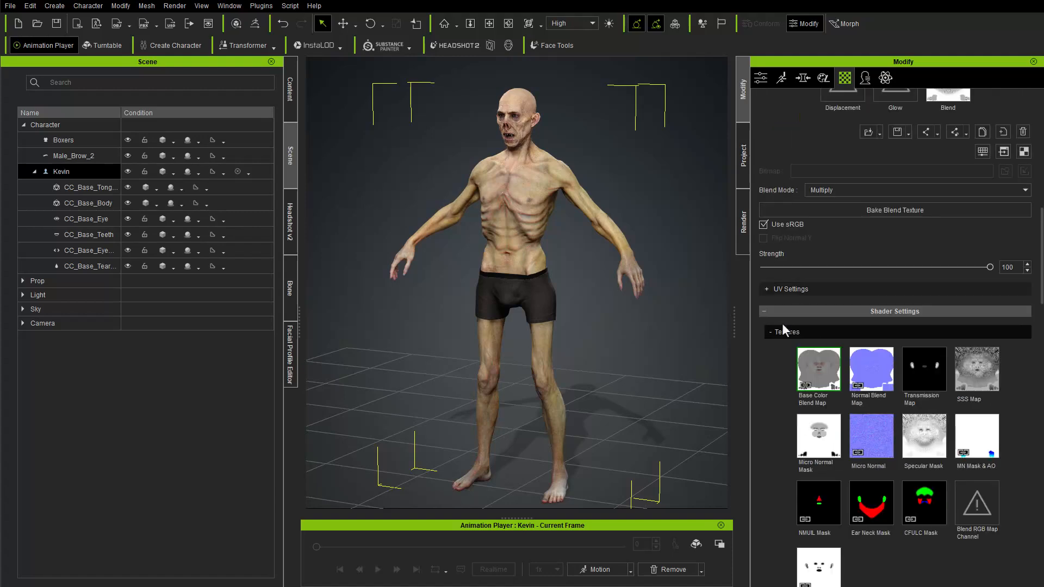
pyautogui.click(771, 332)
pyautogui.scroll(-13, 788, 380)
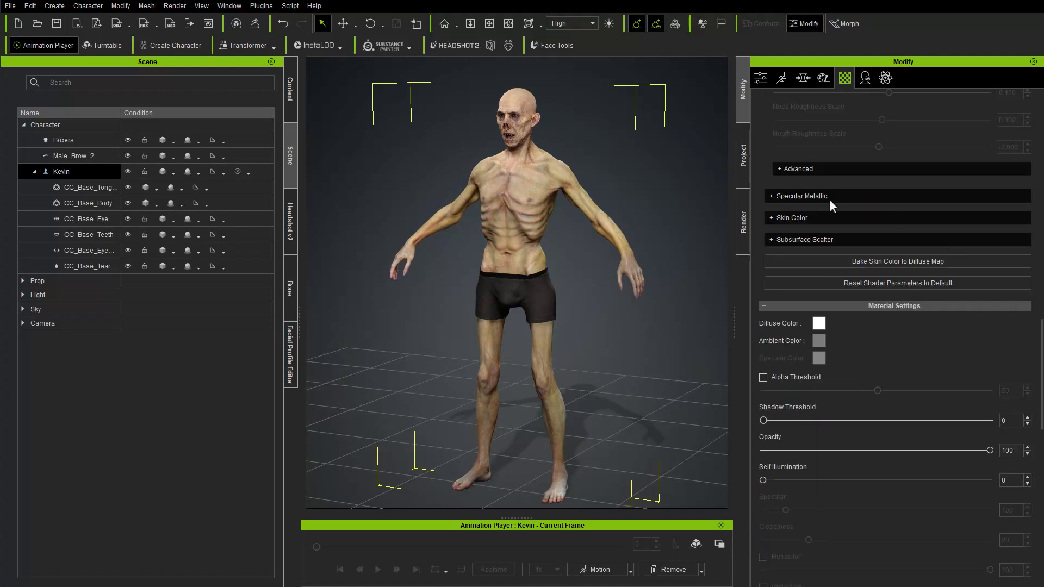
pyautogui.scroll(6, 830, 386)
pyautogui.scroll(4, 852, 422)
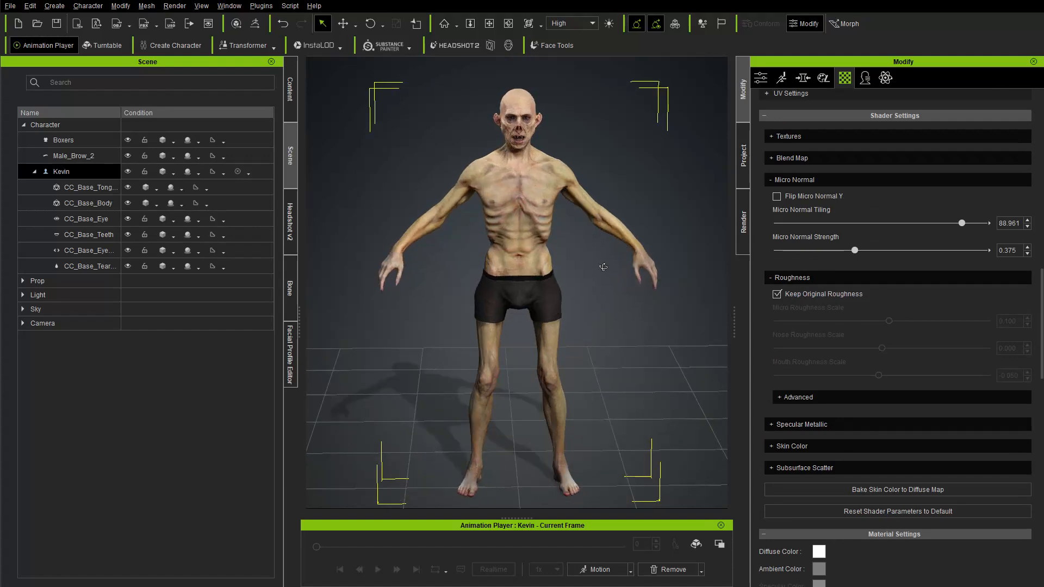
pyautogui.moveTo(466, 266)
pyautogui.keyDown('alt'); pyautogui.mouseDown()
pyautogui.moveTo(494, 267)
pyautogui.moveTo(450, 268)
pyautogui.mouseUp(); pyautogui.keyUp('alt')
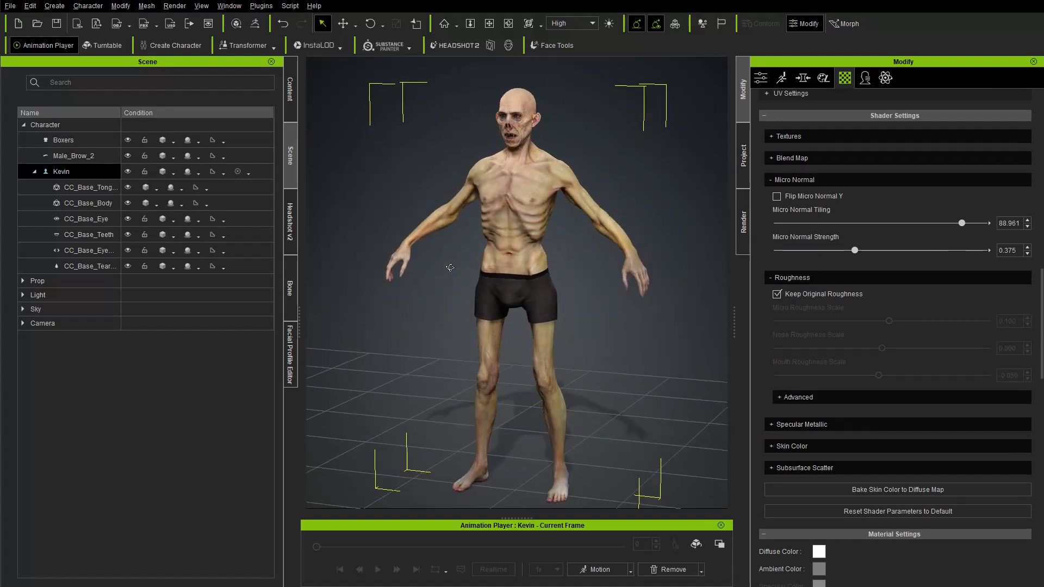
# - Apply the Authority light room from the Stage content library to the scene
pyautogui.click(290, 89)
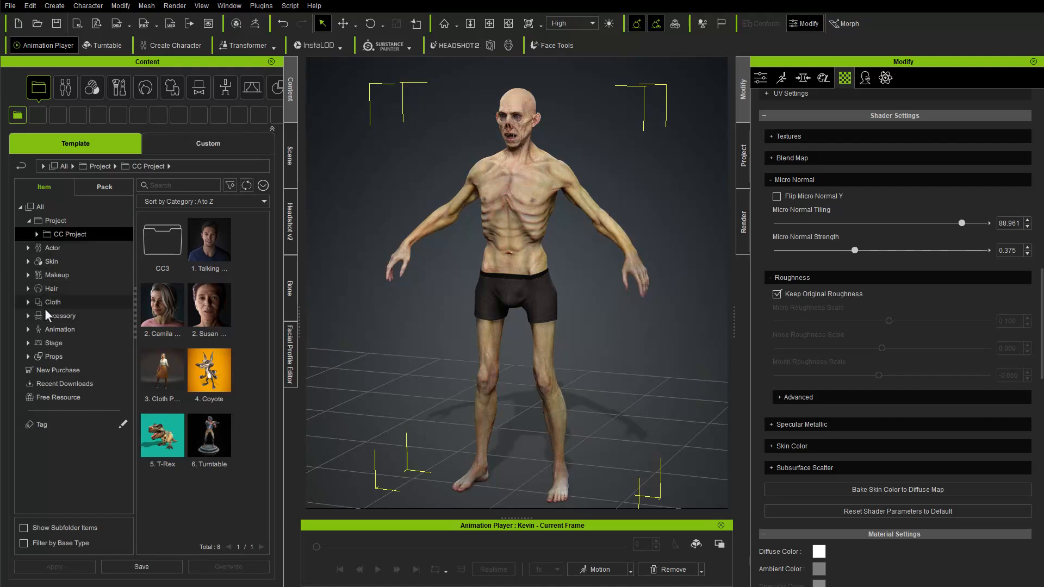
pyautogui.click(29, 345)
pyautogui.click(64, 355)
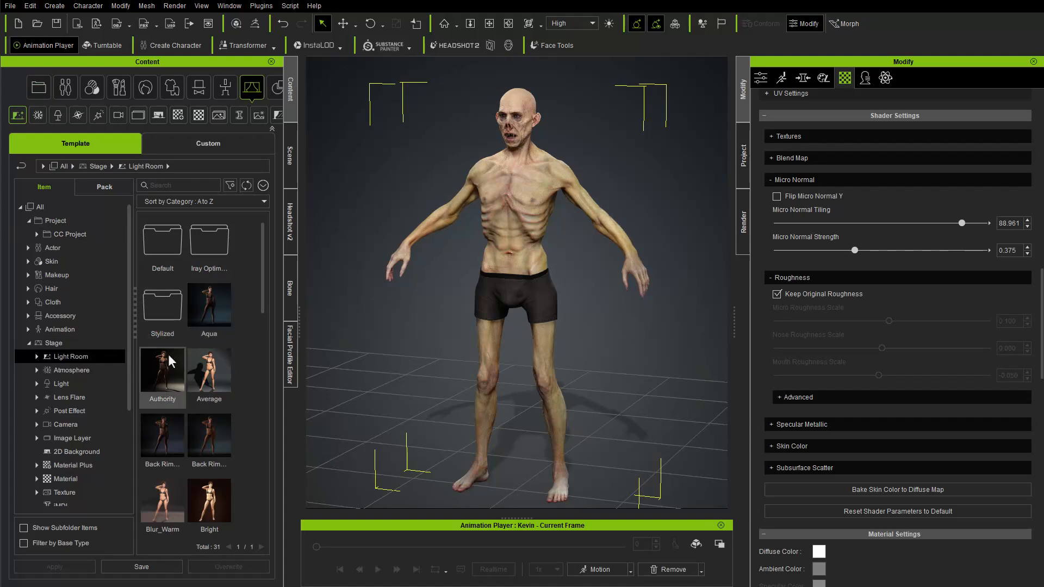
pyautogui.doubleClick(164, 370)
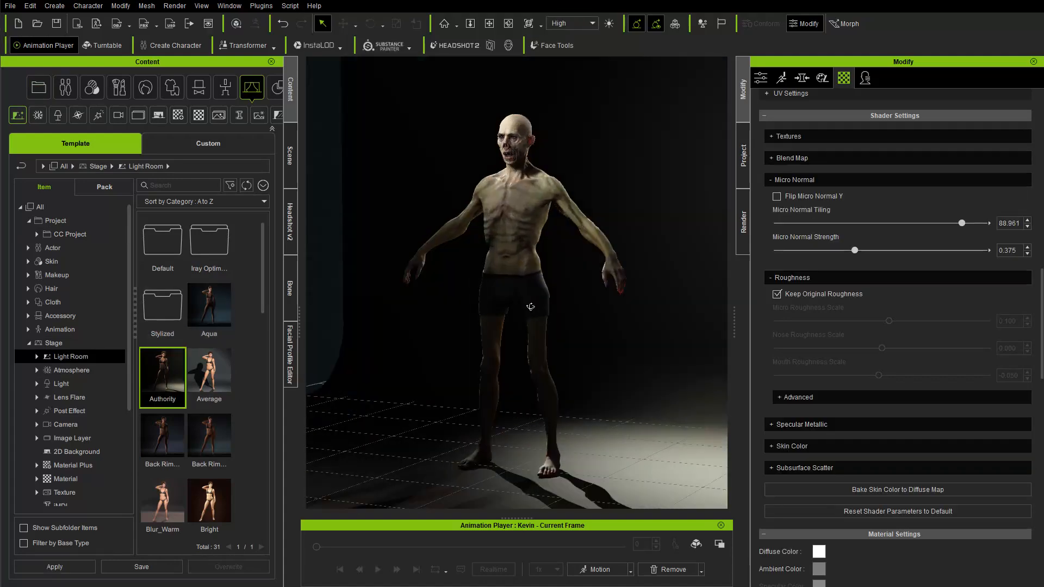
# - Examine the scene's props and lights under the applied light room, then return to the content library
pyautogui.click(288, 142)
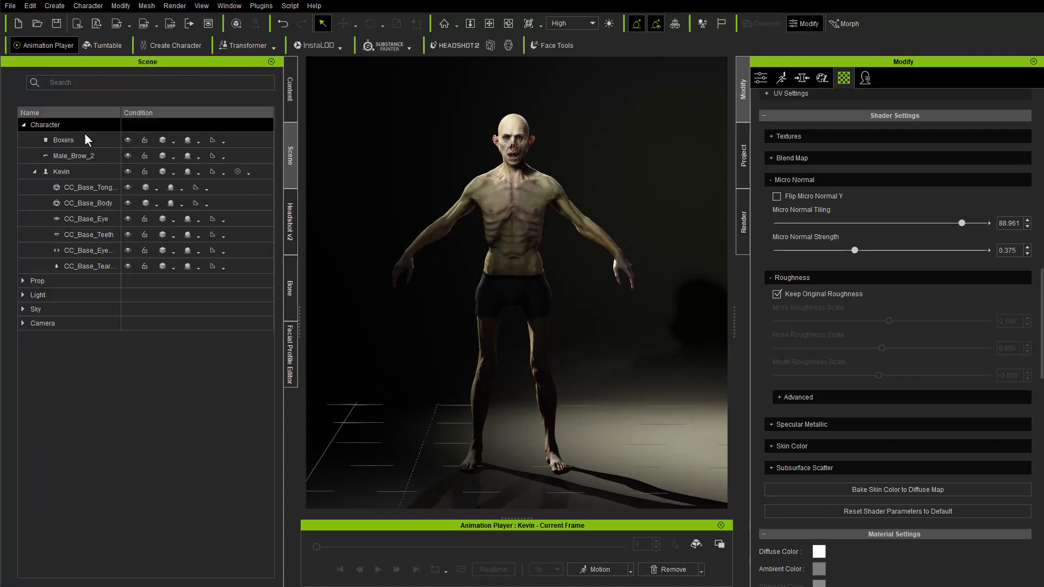
pyautogui.click(23, 294)
pyautogui.click(21, 279)
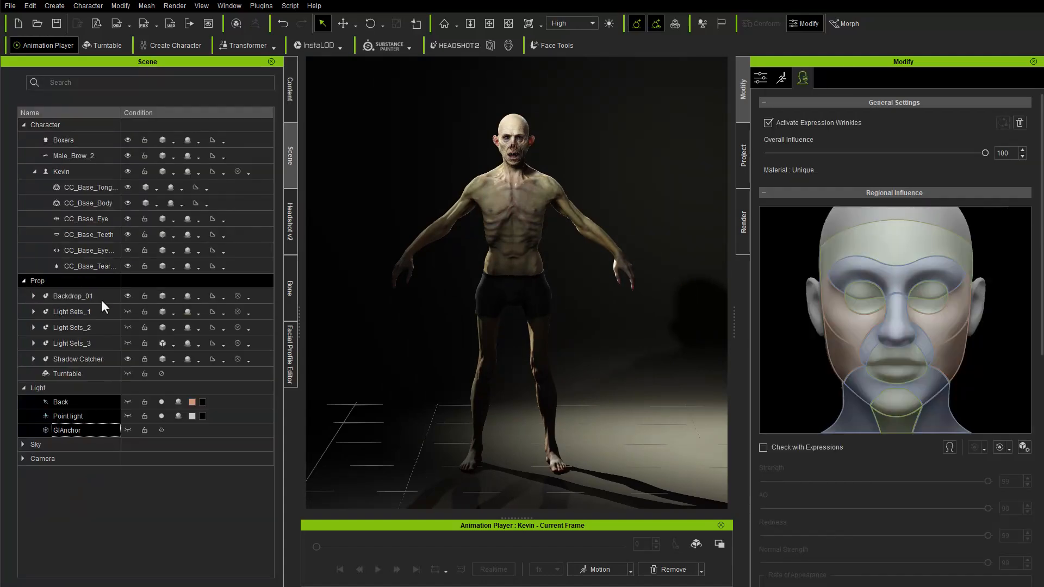
pyautogui.moveTo(548, 264); pyautogui.dragTo(605, 230, button='right')
pyautogui.click(22, 388)
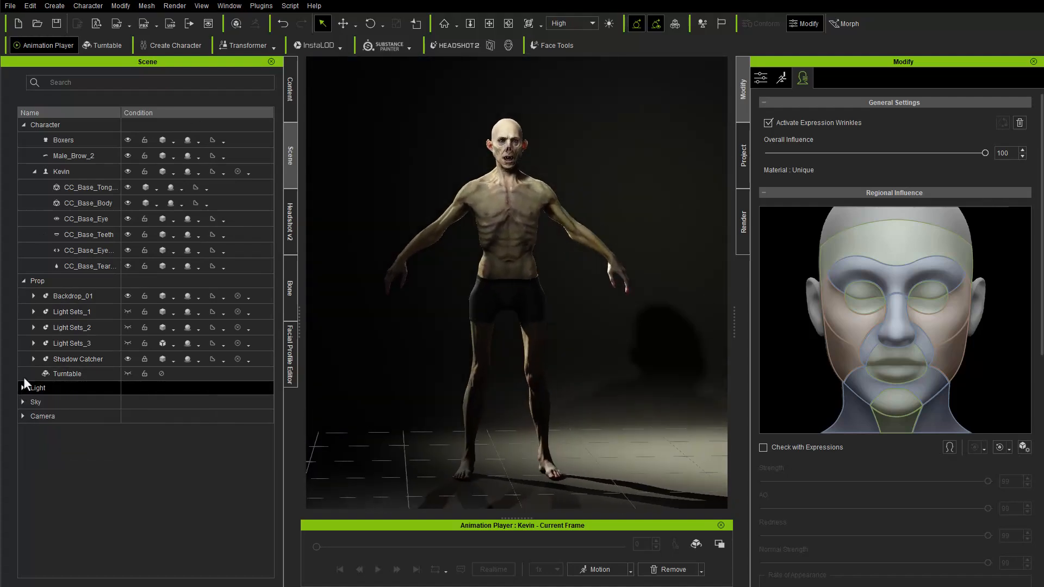
pyautogui.click(22, 280)
pyautogui.click(290, 89)
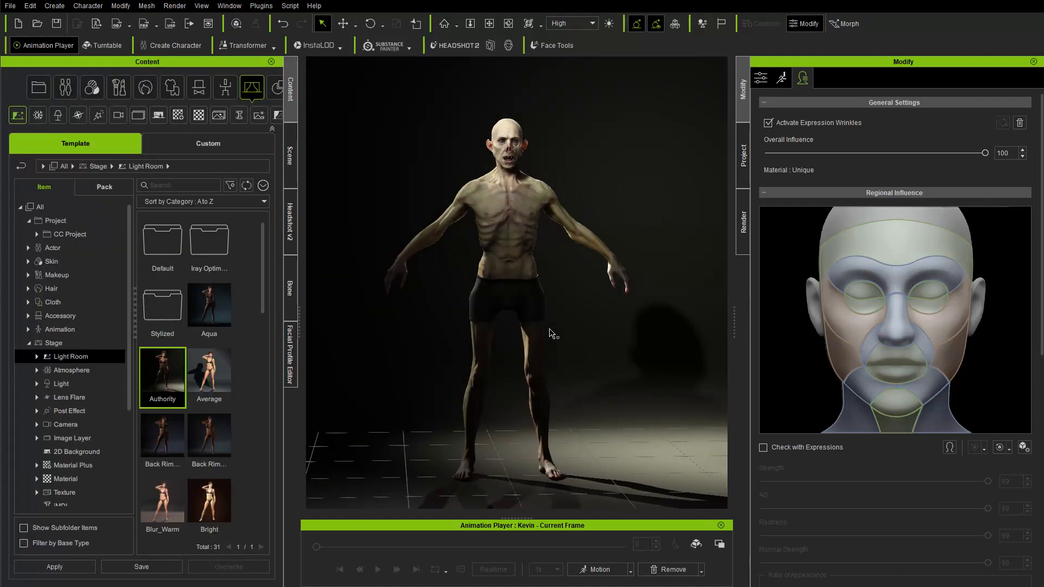
# - Load the DanceTurn_M motion onto the character, frame the whole body and play the motion
pyautogui.click(599, 569)
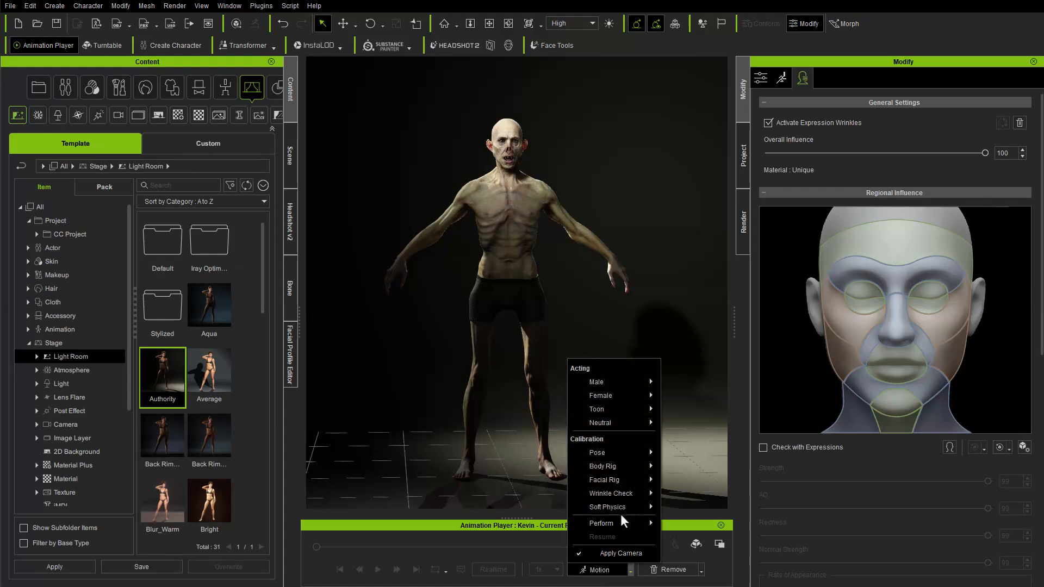
pyautogui.moveTo(621, 507)
pyautogui.click(695, 546)
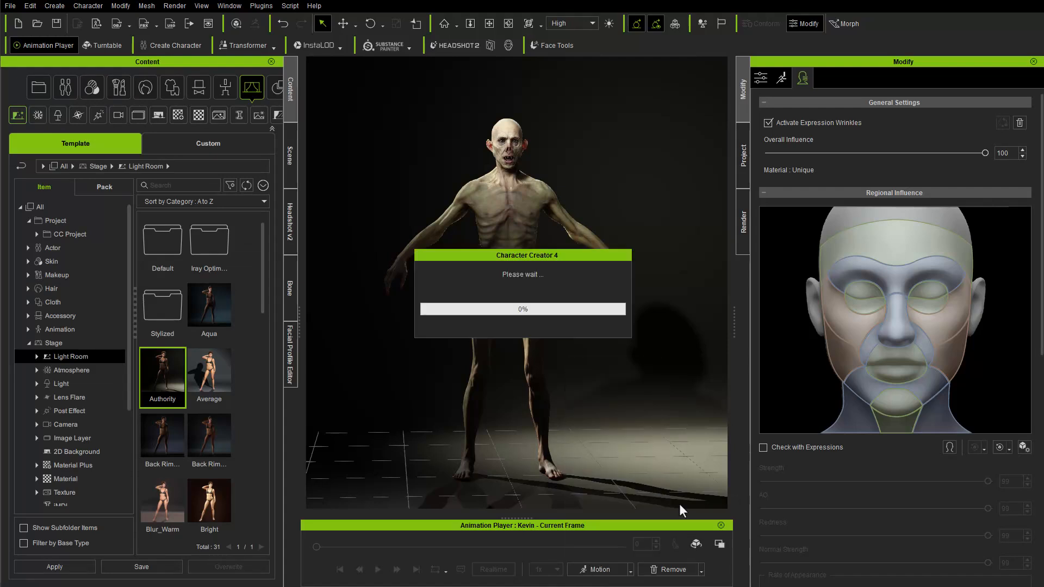
pyautogui.moveTo(633, 369); pyautogui.dragTo(684, 326, button='right')
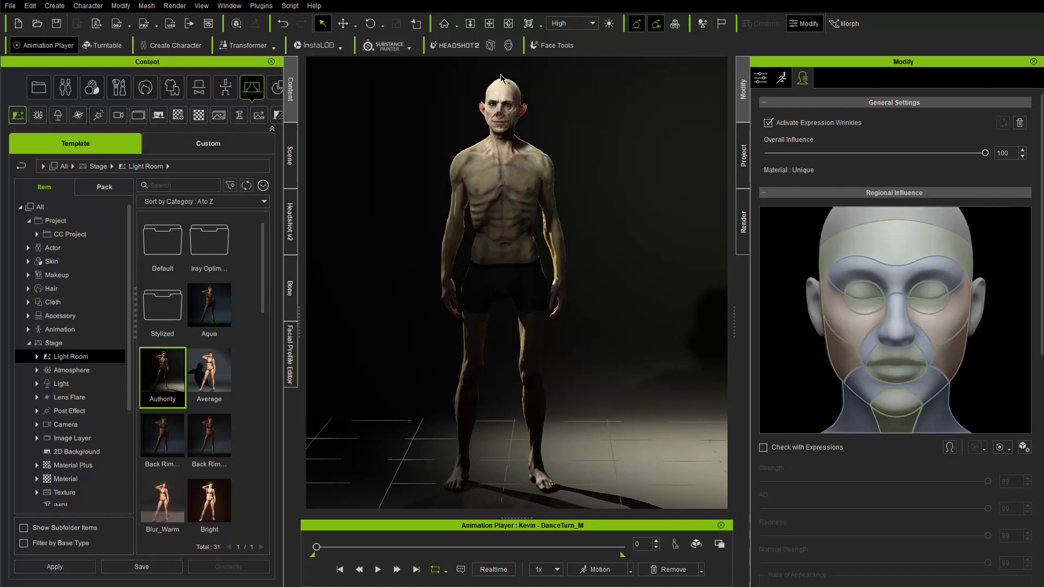
pyautogui.scroll(-3, 489, 220)
pyautogui.moveTo(490, 222)
pyautogui.mouseDown(button='right')
pyautogui.moveTo(496, 364)
pyautogui.moveTo(488, 241)
pyautogui.mouseUp(button='right')
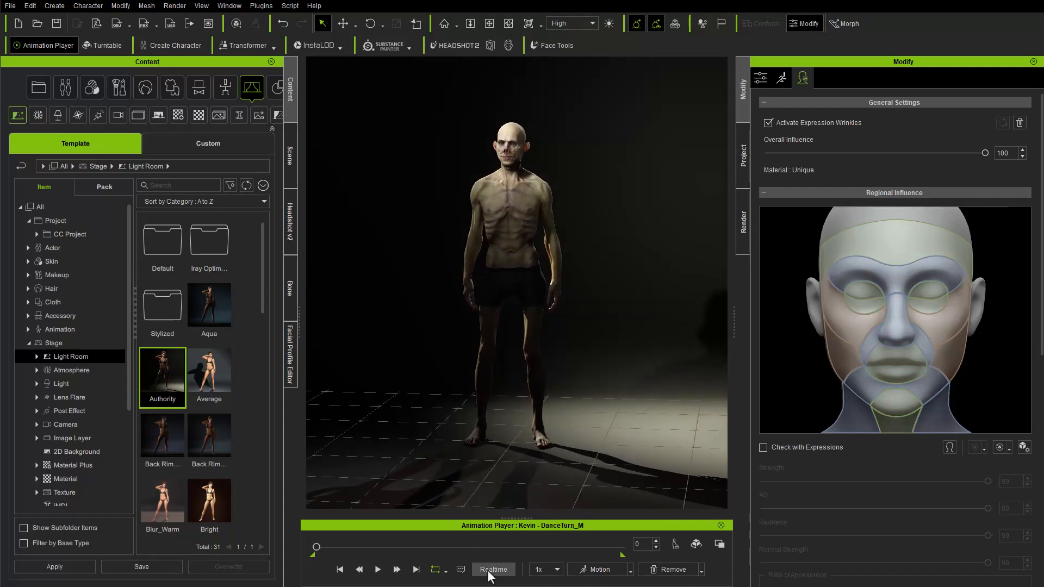
pyautogui.click(377, 570)
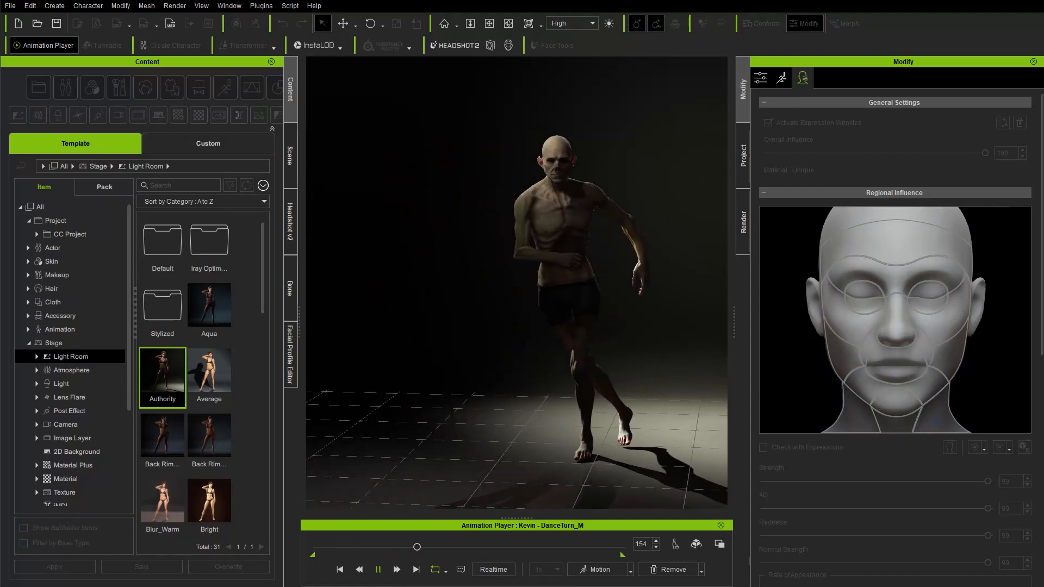
pyautogui.click(378, 570)
pyautogui.click(555, 254)
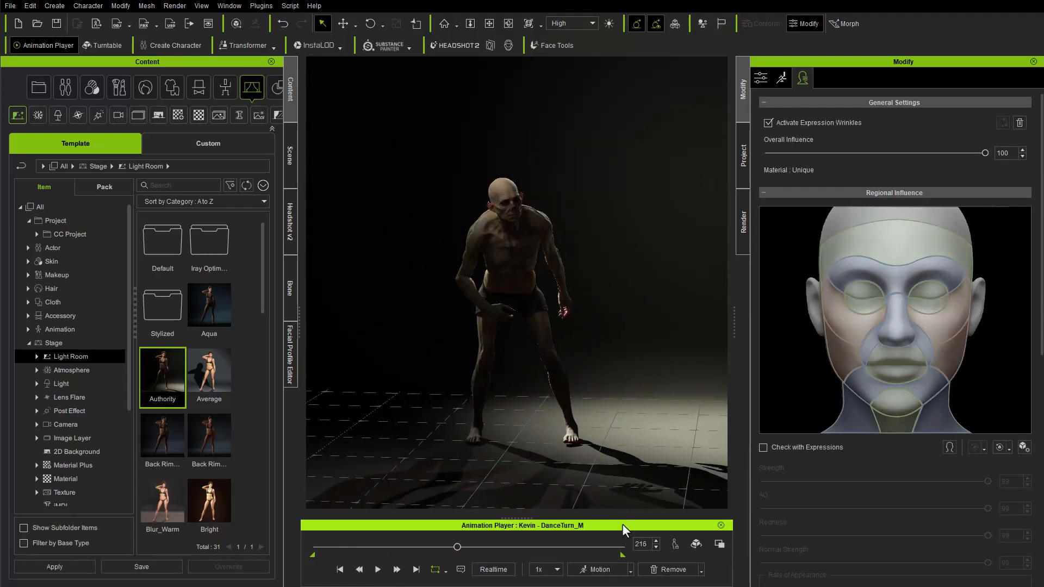
# - Turn on motion correction in the animation player and replay DanceTurn_M from the first frame
pyautogui.click(675, 545)
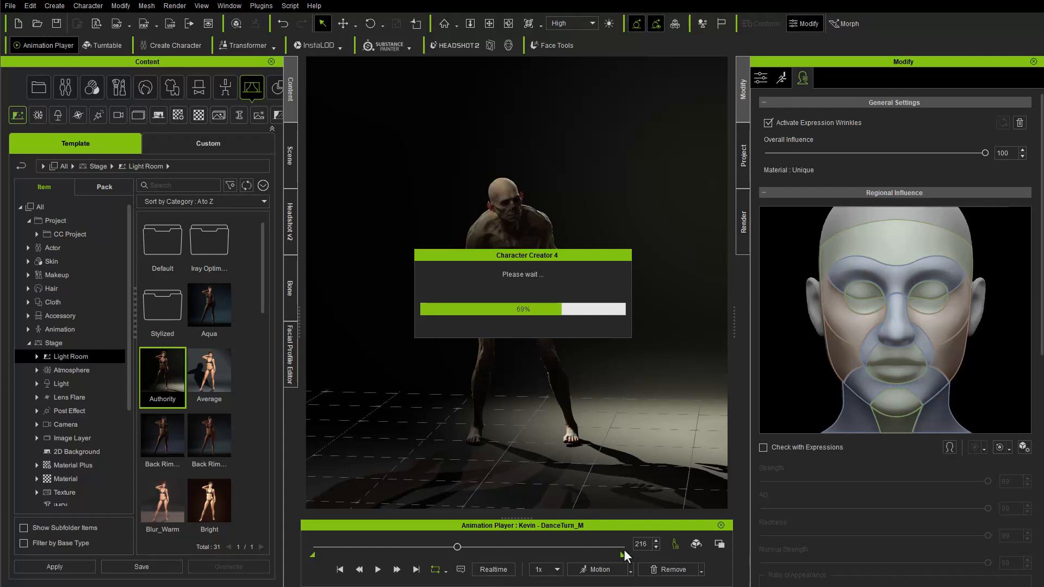
pyautogui.click(339, 570)
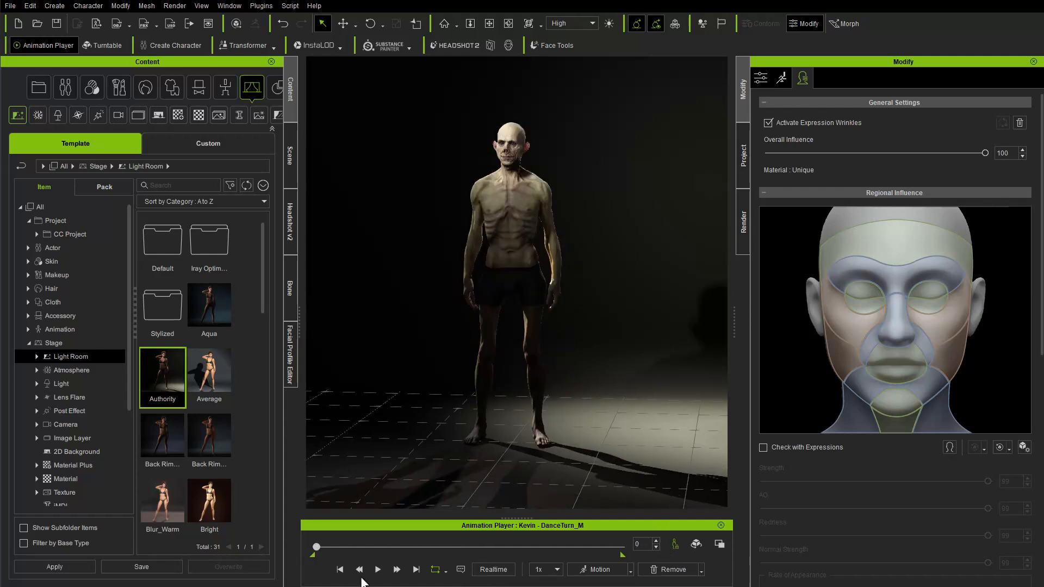
pyautogui.click(378, 569)
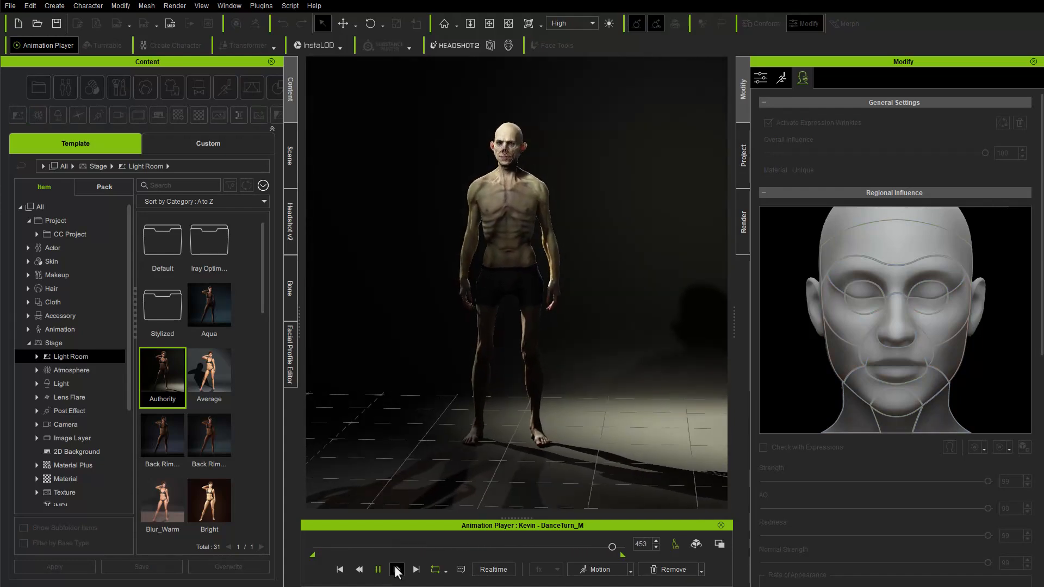
pyautogui.click(397, 569)
# - Load the calibration_live wrinkle check motion onto the character and play it
pyautogui.click(630, 569)
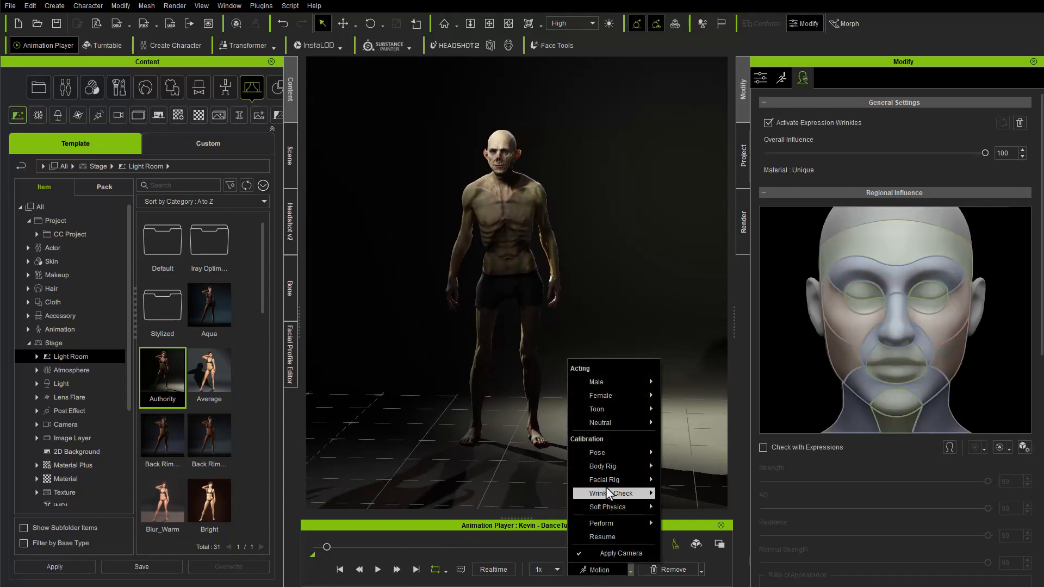
pyautogui.moveTo(608, 493)
pyautogui.click(682, 506)
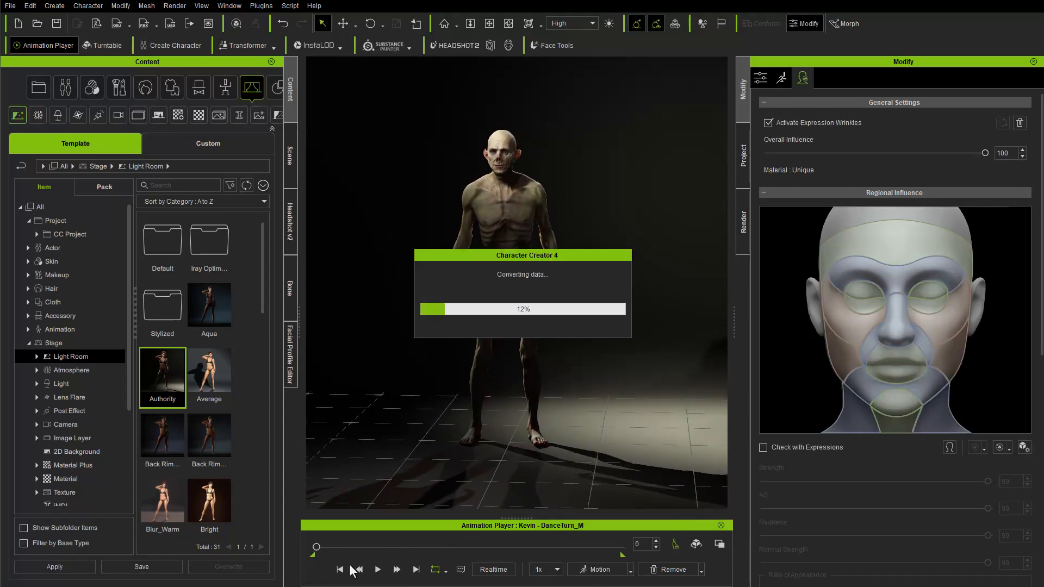
pyautogui.click(377, 570)
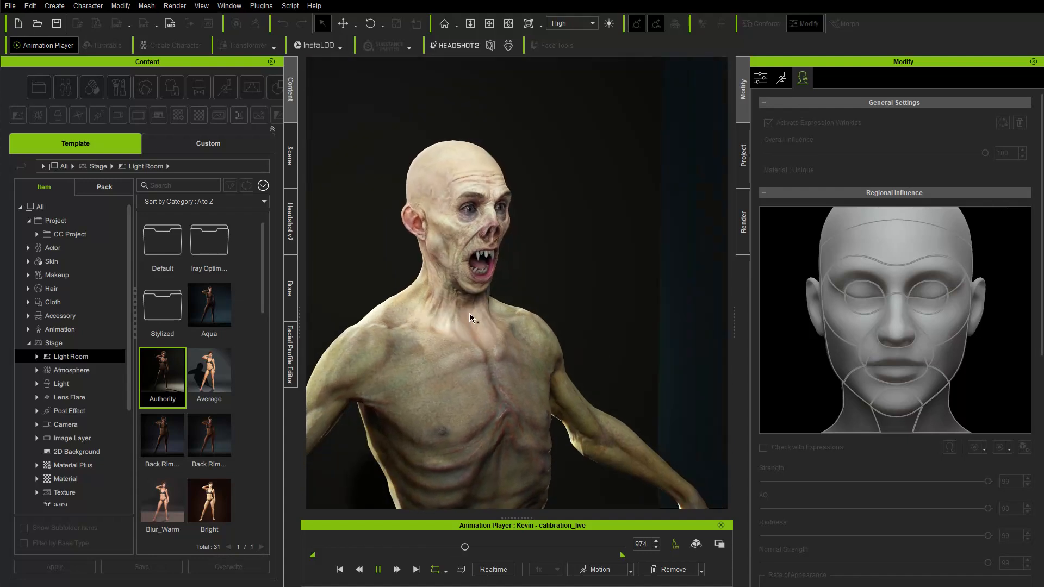
# - Examine the vampire's skin from several sides, both full body and close-up, while calibration_live plays
pyautogui.moveTo(494, 333); pyautogui.dragTo(559, 364, button='right')
pyautogui.moveTo(376, 370); pyautogui.dragTo(462, 375, button='middle')
pyautogui.keyDown('alt'); pyautogui.moveTo(445, 381); pyautogui.dragTo(647, 277, button='right'); pyautogui.keyUp('alt')
pyautogui.moveTo(552, 337); pyautogui.dragTo(583, 218, button='middle')
pyautogui.scroll(-5, 414, 216)
pyautogui.moveTo(430, 283); pyautogui.dragTo(663, 310, button='right')
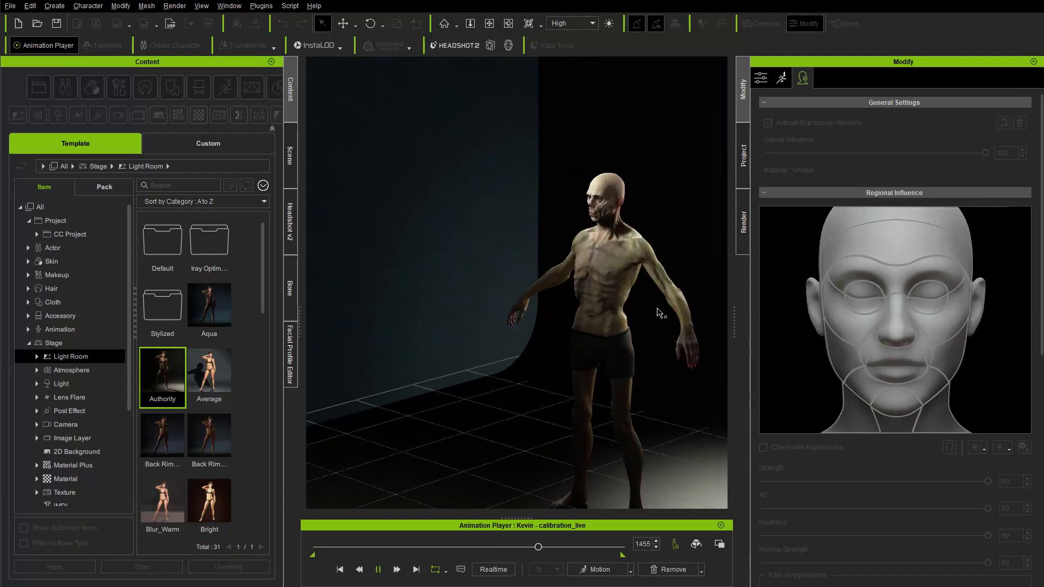
pyautogui.moveTo(663, 314); pyautogui.dragTo(539, 313, button='middle')
pyautogui.keyDown('alt'); pyautogui.moveTo(530, 304); pyautogui.dragTo(516, 92, button='right'); pyautogui.keyUp('alt')
pyautogui.moveTo(519, 90); pyautogui.dragTo(587, 370, button='middle')
pyautogui.moveTo(470, 321); pyautogui.dragTo(645, 292, button='right')
pyautogui.moveTo(479, 299); pyautogui.dragTo(654, 302, button='middle')
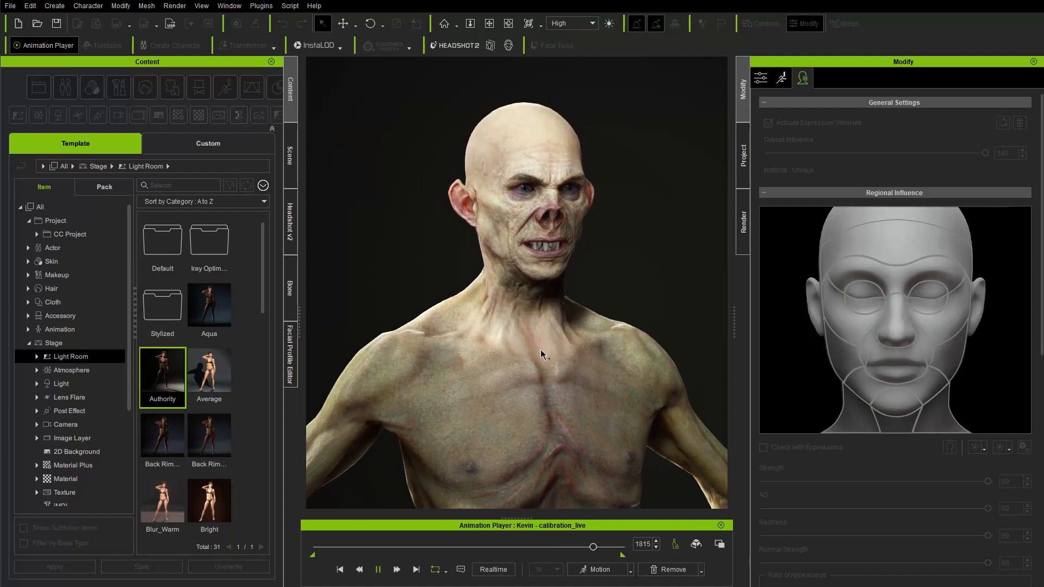
pyautogui.moveTo(566, 360); pyautogui.dragTo(505, 362, button='right')
pyautogui.scroll(-4, 543, 361)
pyautogui.moveTo(593, 375); pyautogui.dragTo(523, 420, button='middle')
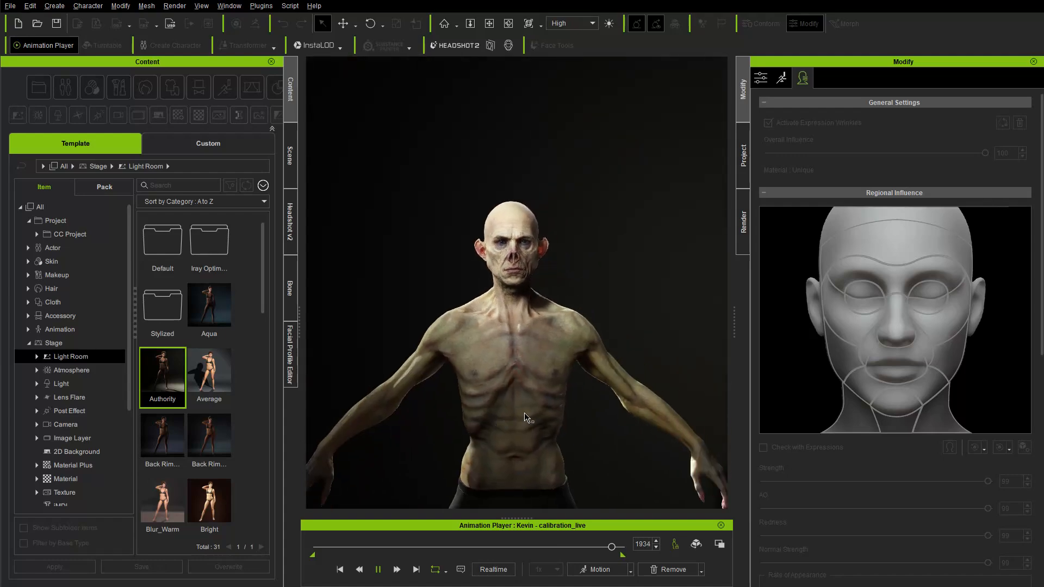
# - Examine the face and its expression wrinkles up close, and pause the animation
pyautogui.scroll(2, 525, 311)
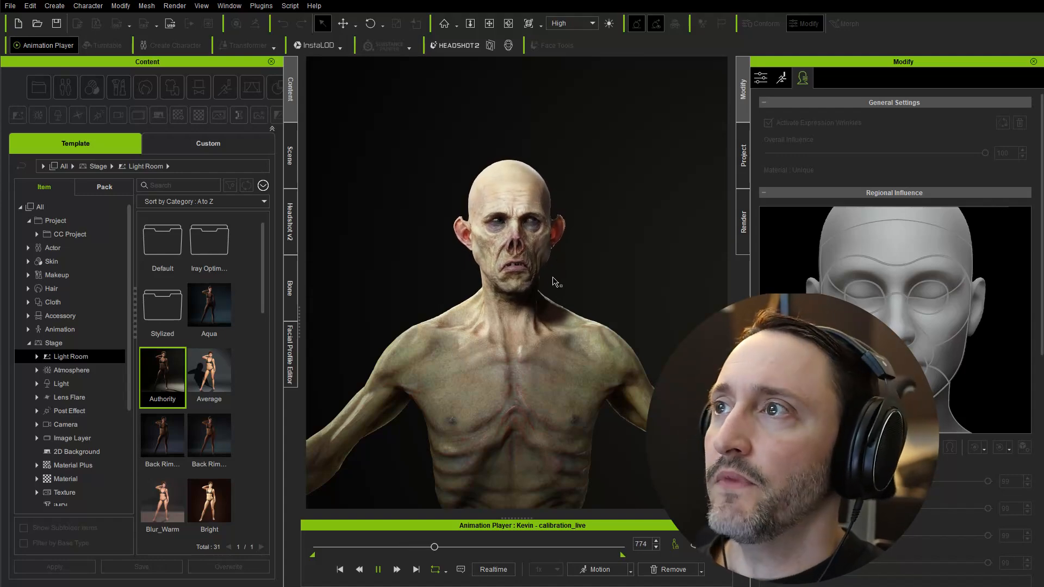
pyautogui.moveTo(534, 327); pyautogui.dragTo(543, 226, button='right')
pyautogui.scroll(5, 543, 226)
pyautogui.moveTo(543, 227); pyautogui.dragTo(564, 243, button='middle')
pyautogui.scroll(-4, 563, 243)
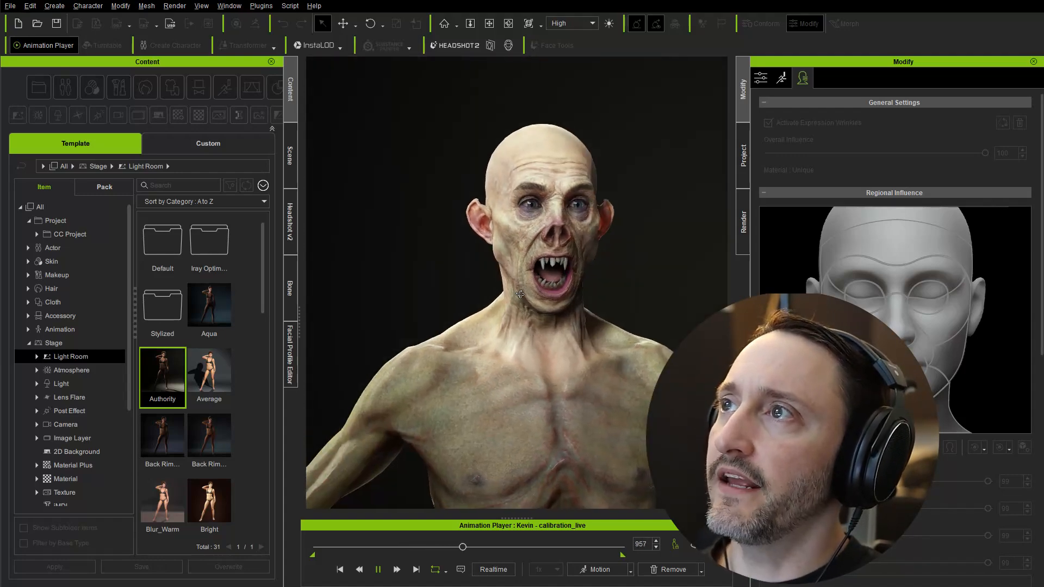
pyautogui.click(378, 569)
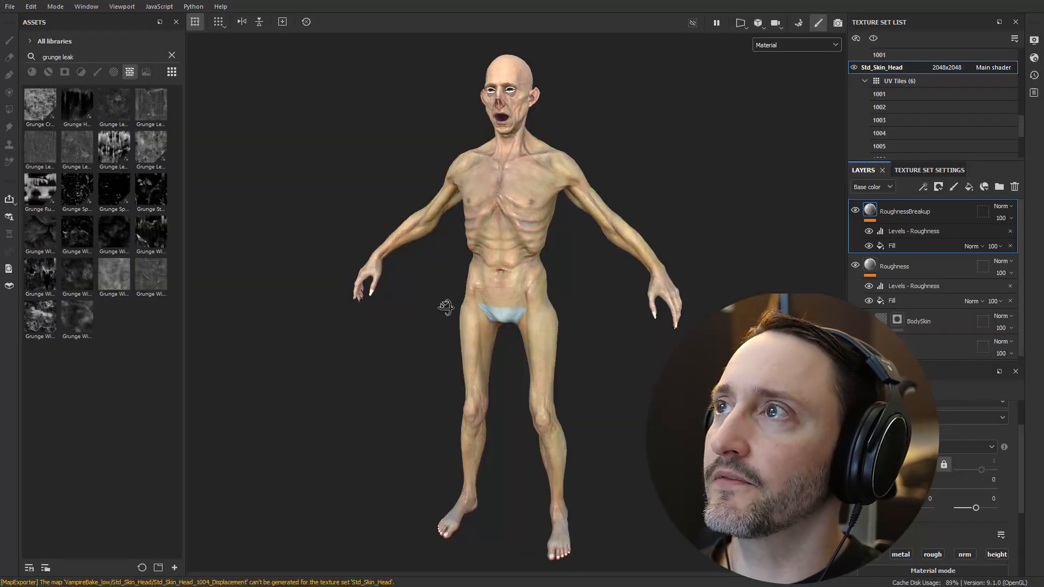
# - Switch to Substance Painter and set the BaseColor layer's HSL Perceptive filter to hue 0.487 and saturation 0.683
pyautogui.keyDown('alt'); pyautogui.moveTo(446, 307); pyautogui.dragTo(410, 303); pyautogui.keyUp('alt')
pyautogui.scroll(-5, 912, 321)
pyautogui.scroll(-2, 912, 318)
pyautogui.click(921, 294)
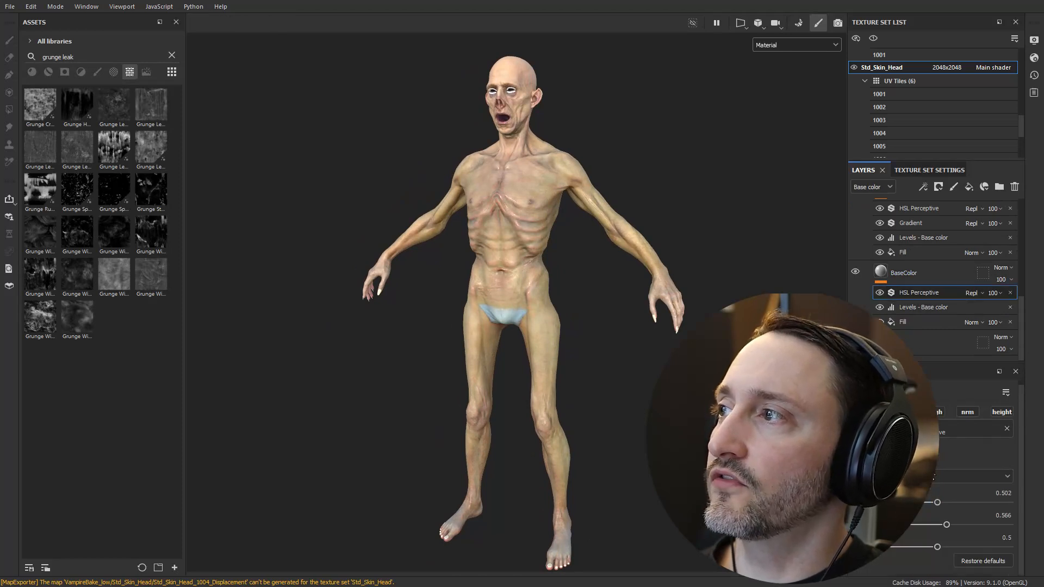
pyautogui.moveTo(937, 503)
pyautogui.mouseDown()
pyautogui.moveTo(963, 503)
pyautogui.moveTo(932, 504)
pyautogui.moveTo(963, 525)
pyautogui.moveTo(919, 504)
pyautogui.moveTo(934, 502)
pyautogui.mouseUp()
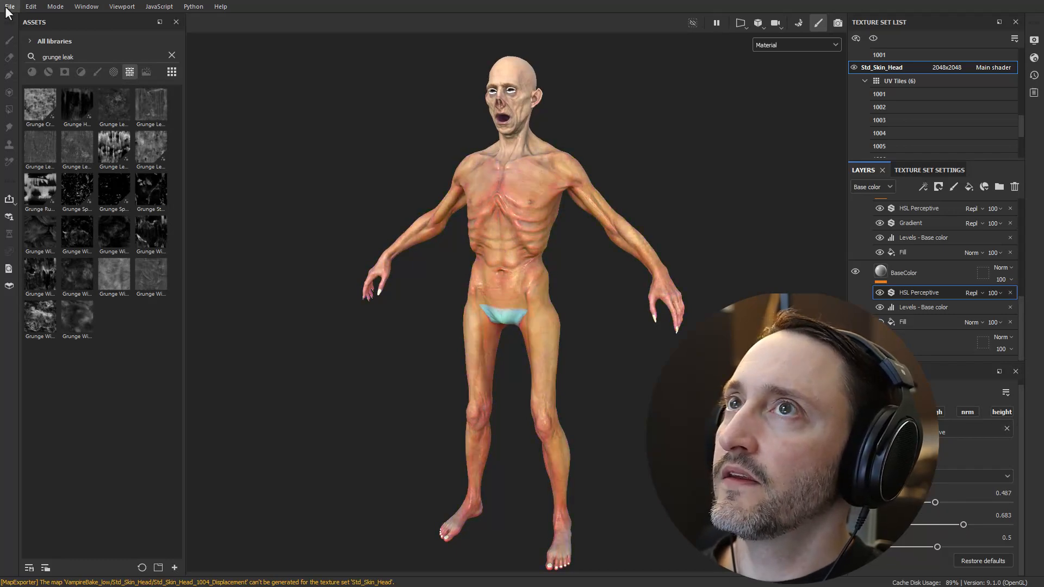
# - Export the recolored Std_Skin_Head textures as 2048 PNG files with the Character_Creator template to the VampireBake folder
pyautogui.click(9, 7)
pyautogui.click(31, 158)
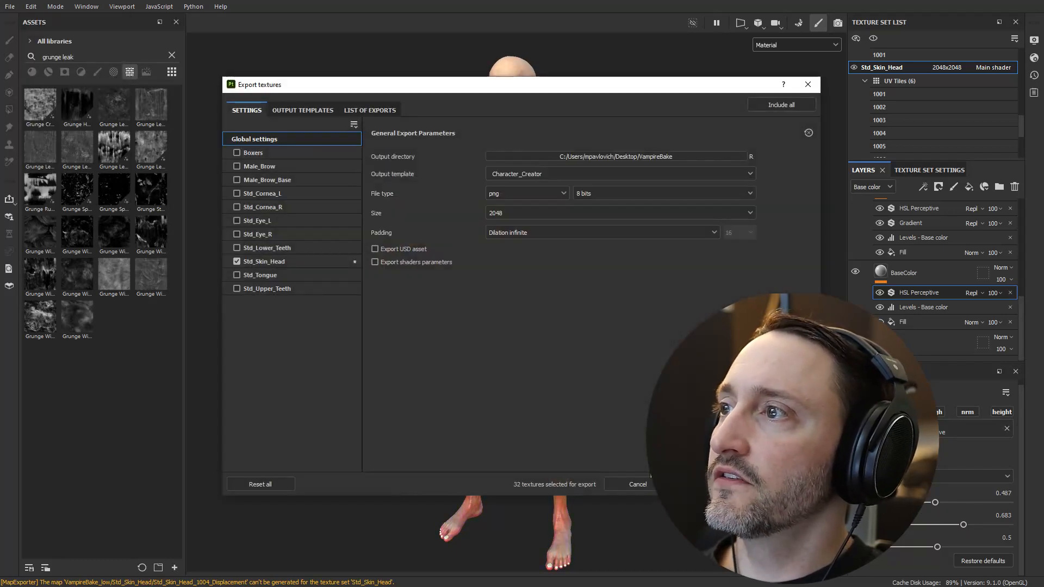
pyautogui.click(644, 482)
pyautogui.click(9, 7)
pyautogui.click(24, 162)
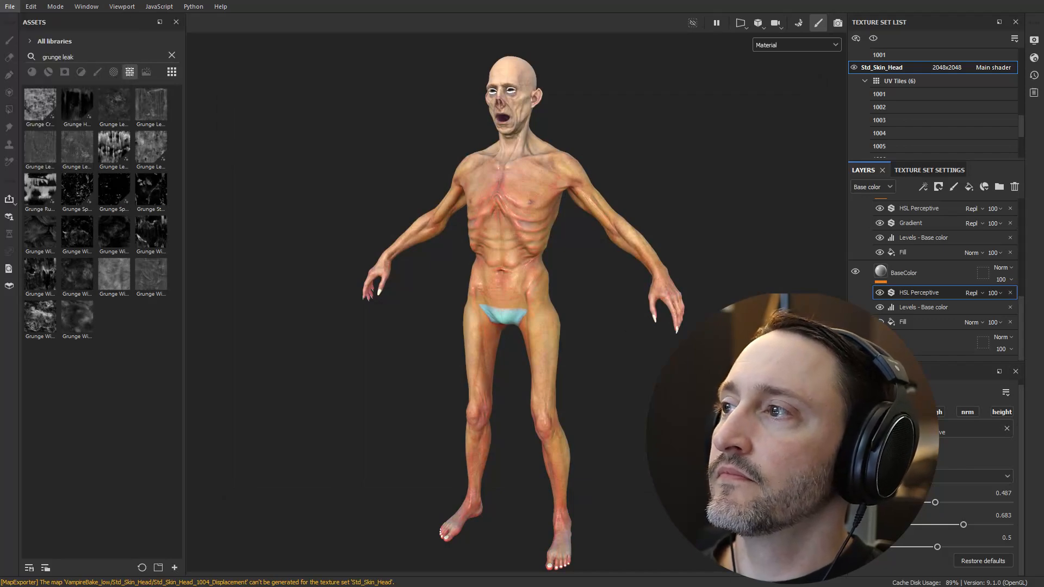
pyautogui.press('Return')
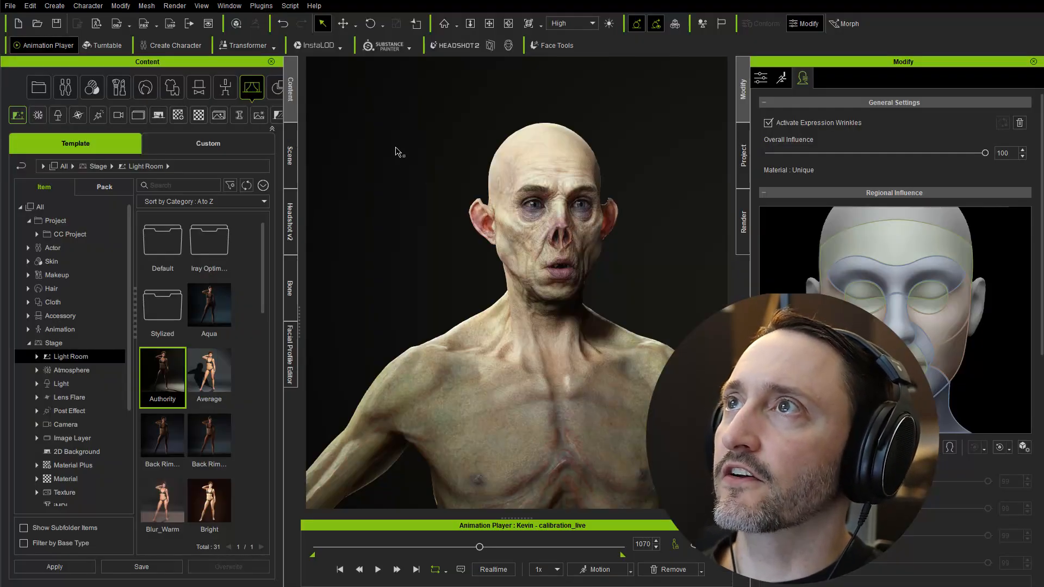
# - Switch to Character Creator, update the character's textures from the VampireBake_low folder and inspect the recolored skin
pyautogui.click(402, 47)
pyautogui.click(397, 77)
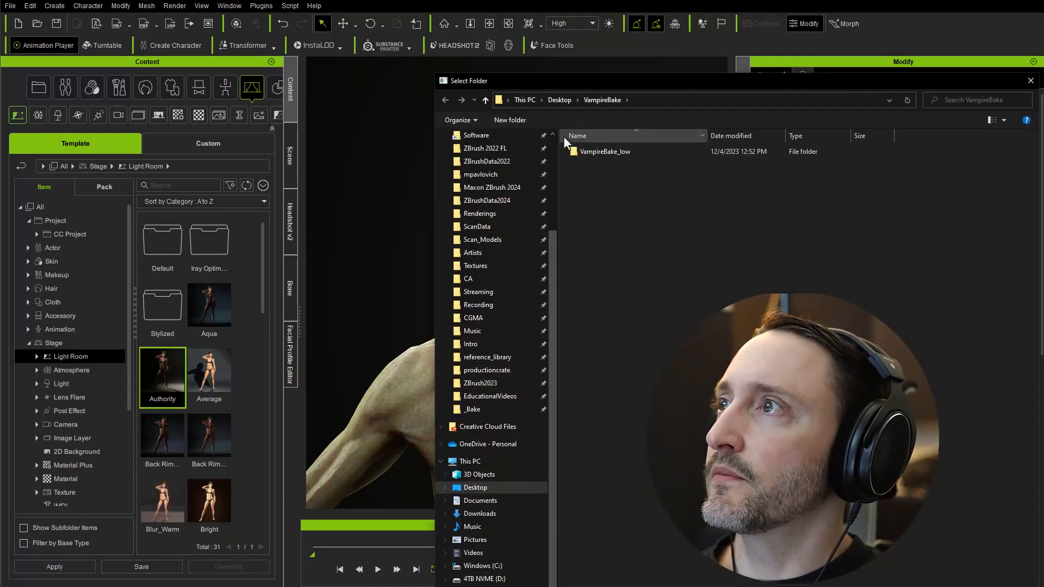
pyautogui.doubleClick(600, 152)
pyautogui.press('Return')
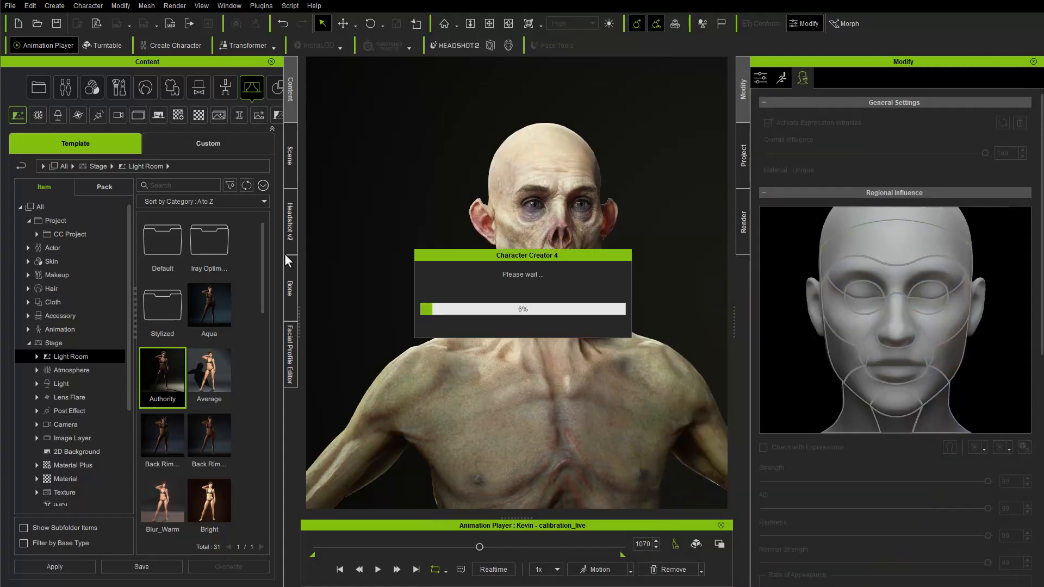
pyautogui.keyDown('alt'); pyautogui.moveTo(515, 213); pyautogui.dragTo(503, 296, button='right'); pyautogui.keyUp('alt')
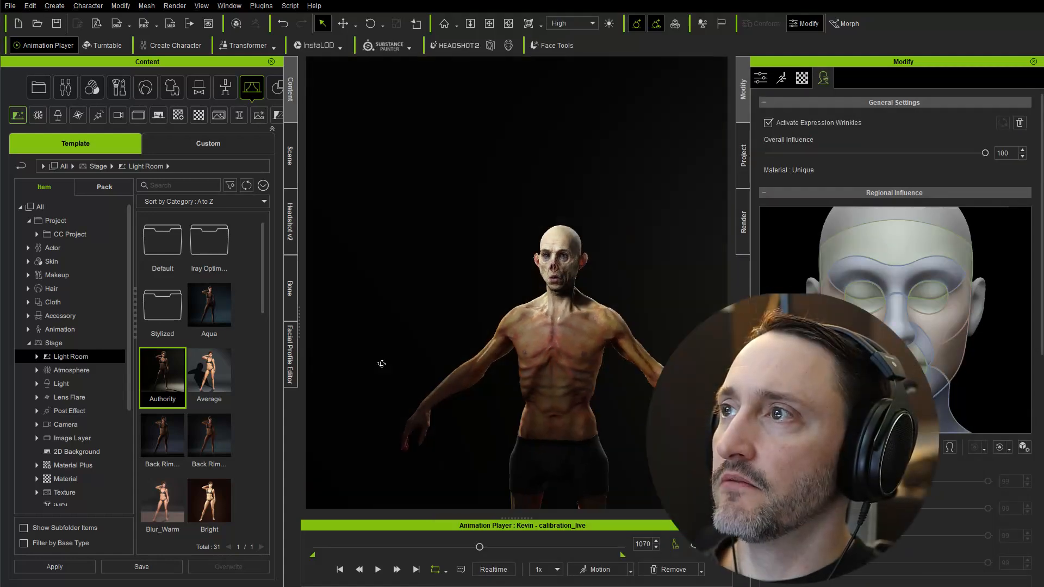
pyautogui.keyDown('alt'); pyautogui.moveTo(503, 297); pyautogui.dragTo(479, 261); pyautogui.keyUp('alt')
pyautogui.keyDown('alt'); pyautogui.moveTo(479, 261); pyautogui.dragTo(484, 190, button='right'); pyautogui.keyUp('alt')
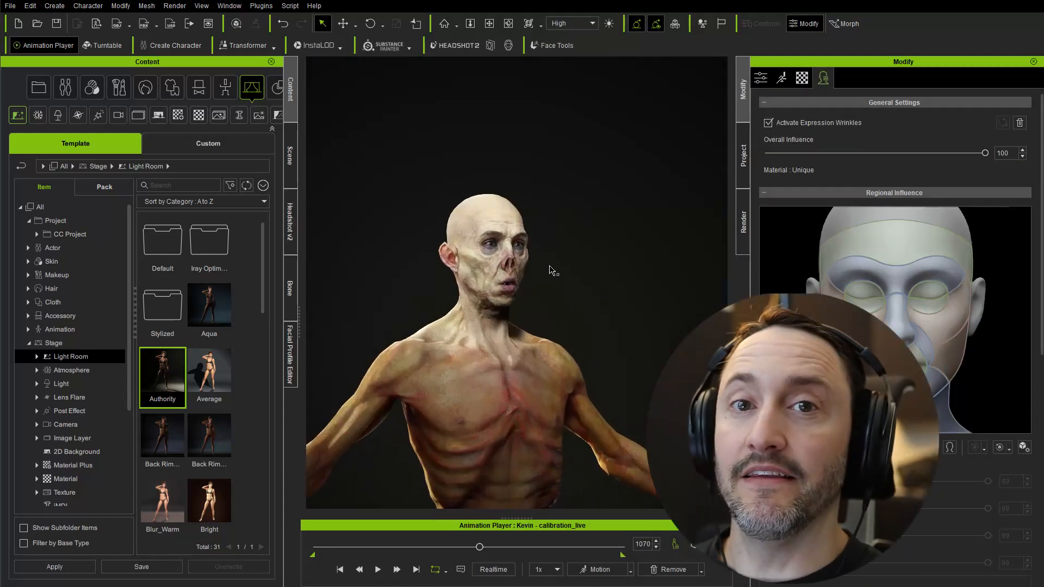